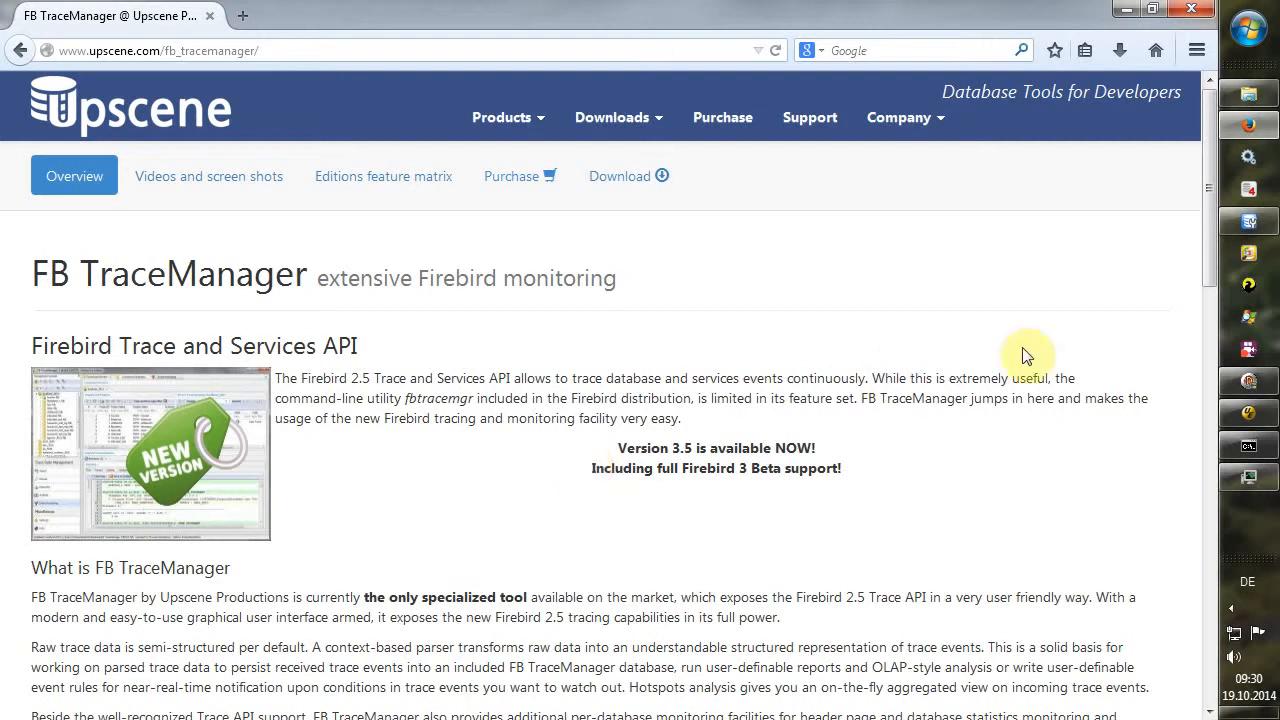
# - Switch to FB TraceManager and begin registering a server with display name localhost_5050 and host name localhost
pyautogui.click(1249, 254)
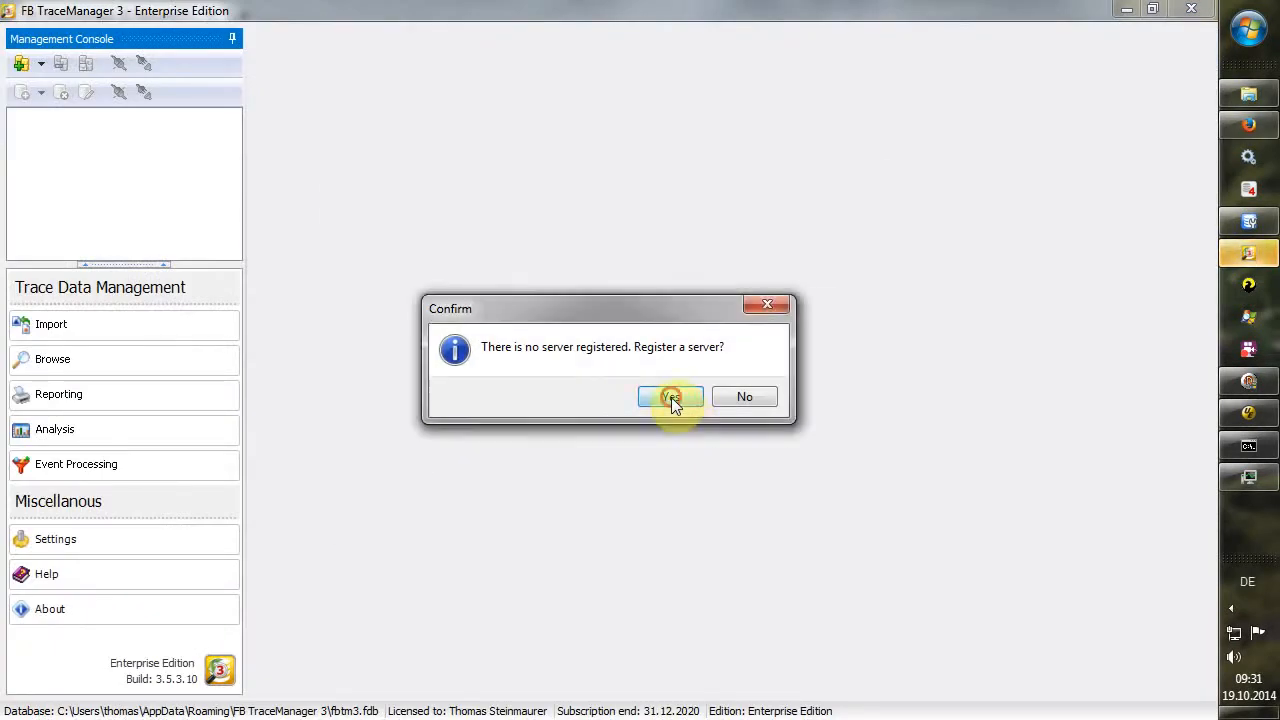
pyautogui.click(671, 397)
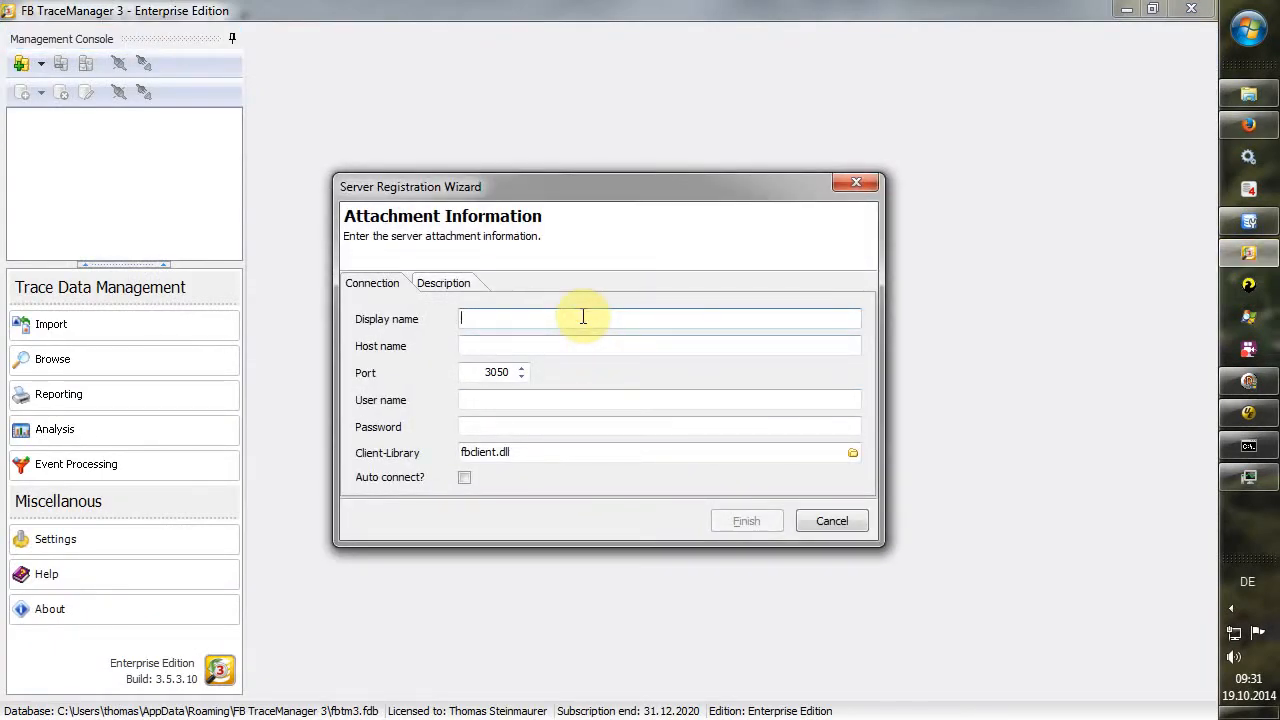
pyautogui.write('localhjo')
pyautogui.press('BackSpace')
pyautogui.write('ost_5050')
pyautogui.press('Tab')
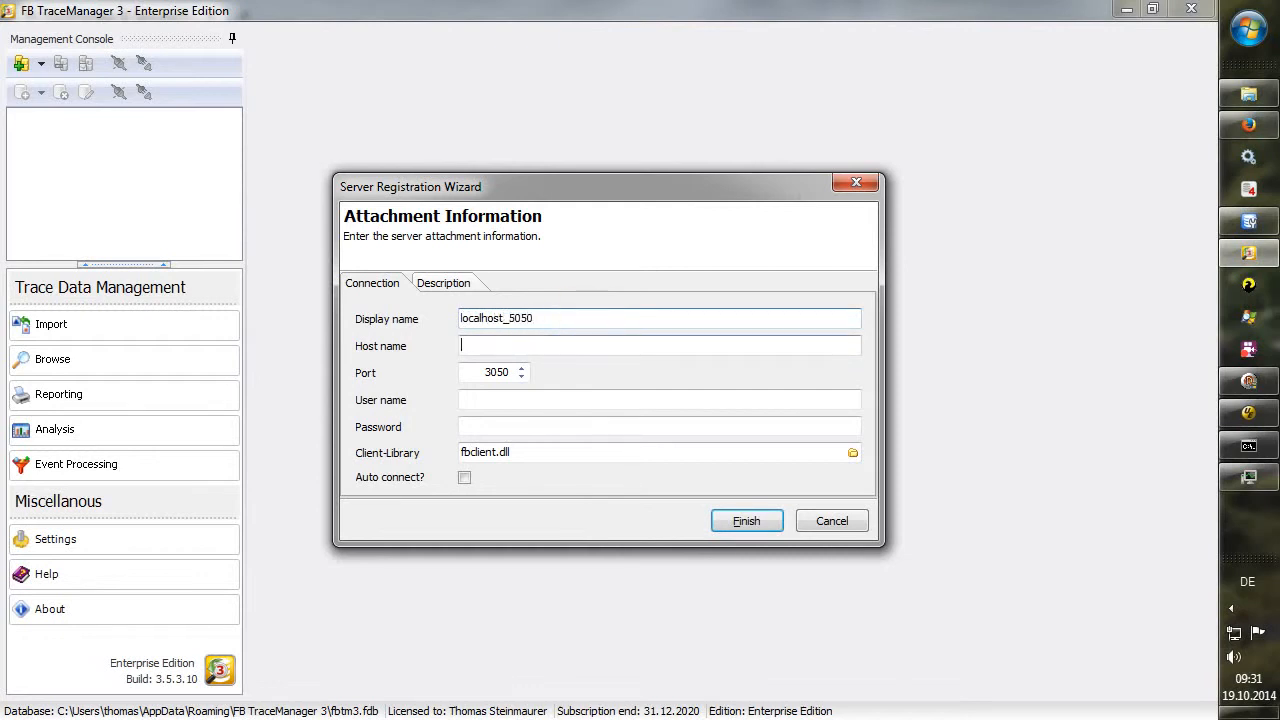
pyautogui.write('localhost')
pyautogui.press('Tab')
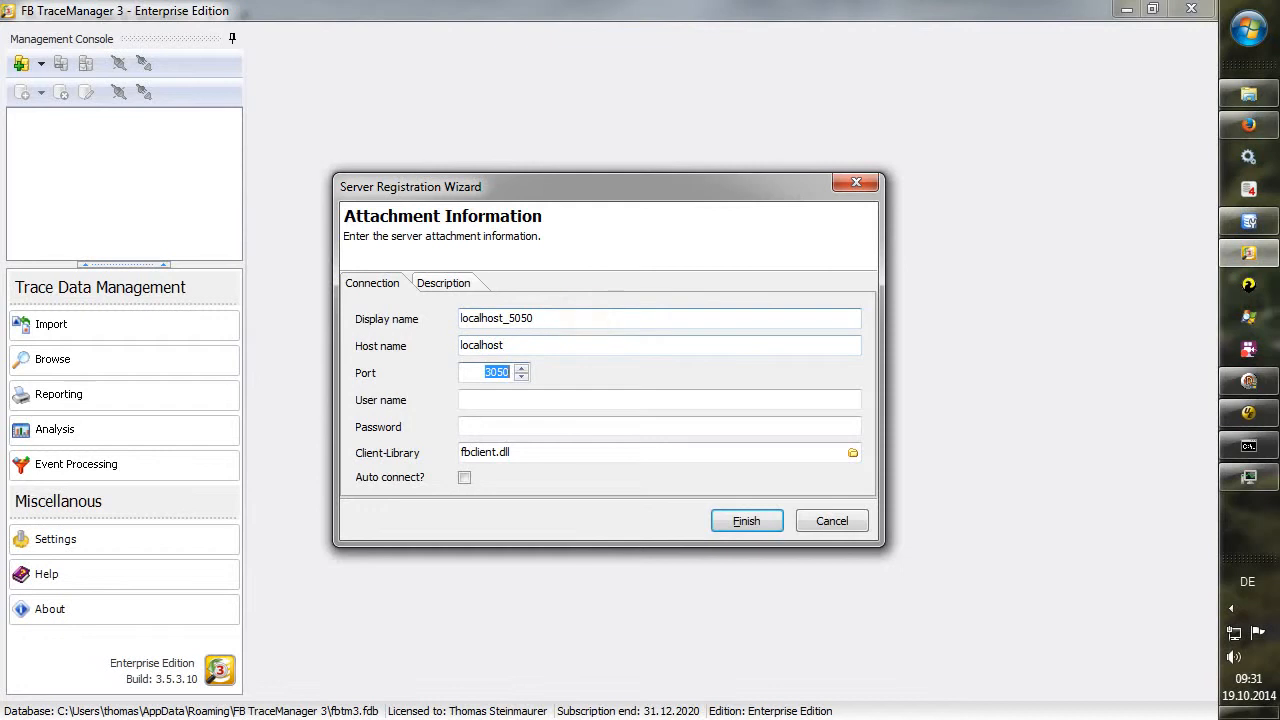
# - Set the server's port to 5050, the user name to sysdba, and enter the account password
pyautogui.write('5050')
pyautogui.press('Tab')
pyautogui.write('sysdba')
pyautogui.press('Tab')
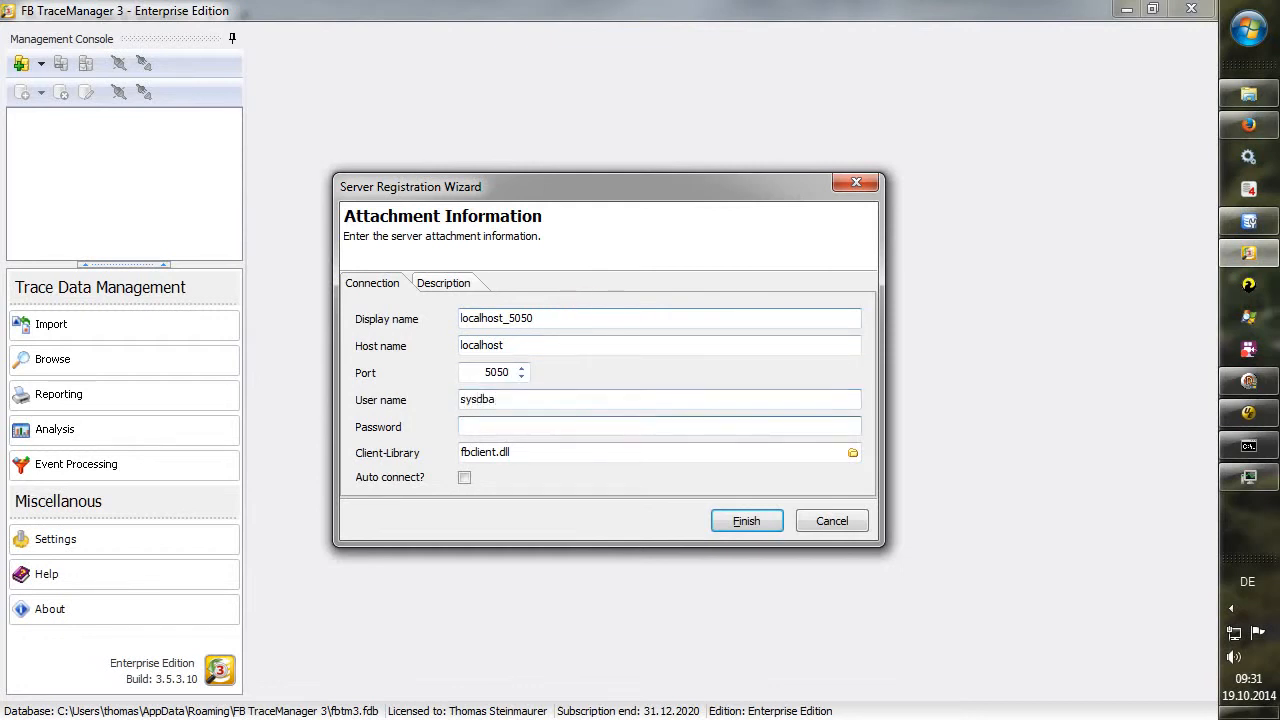
pyautogui.press('Tab')
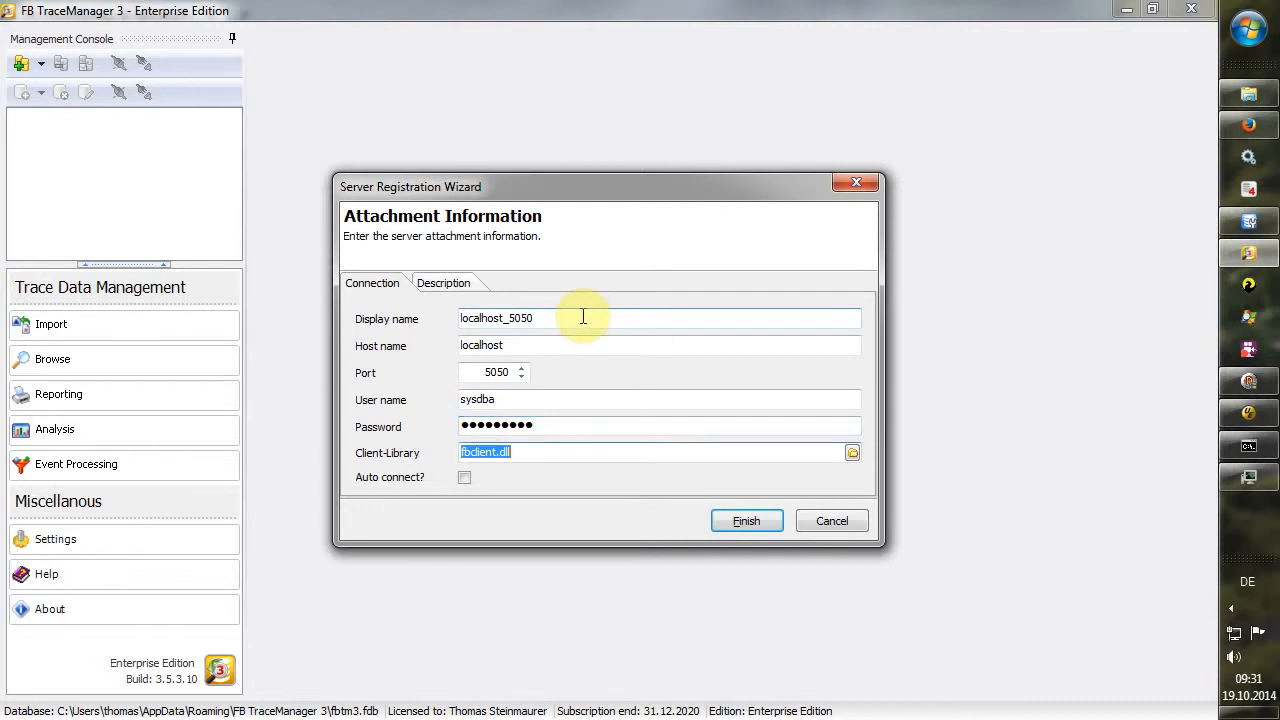
# - Choose the Firebird client library from inside the C: drive's Firebird folder and finish the server registration
pyautogui.click(852, 455)
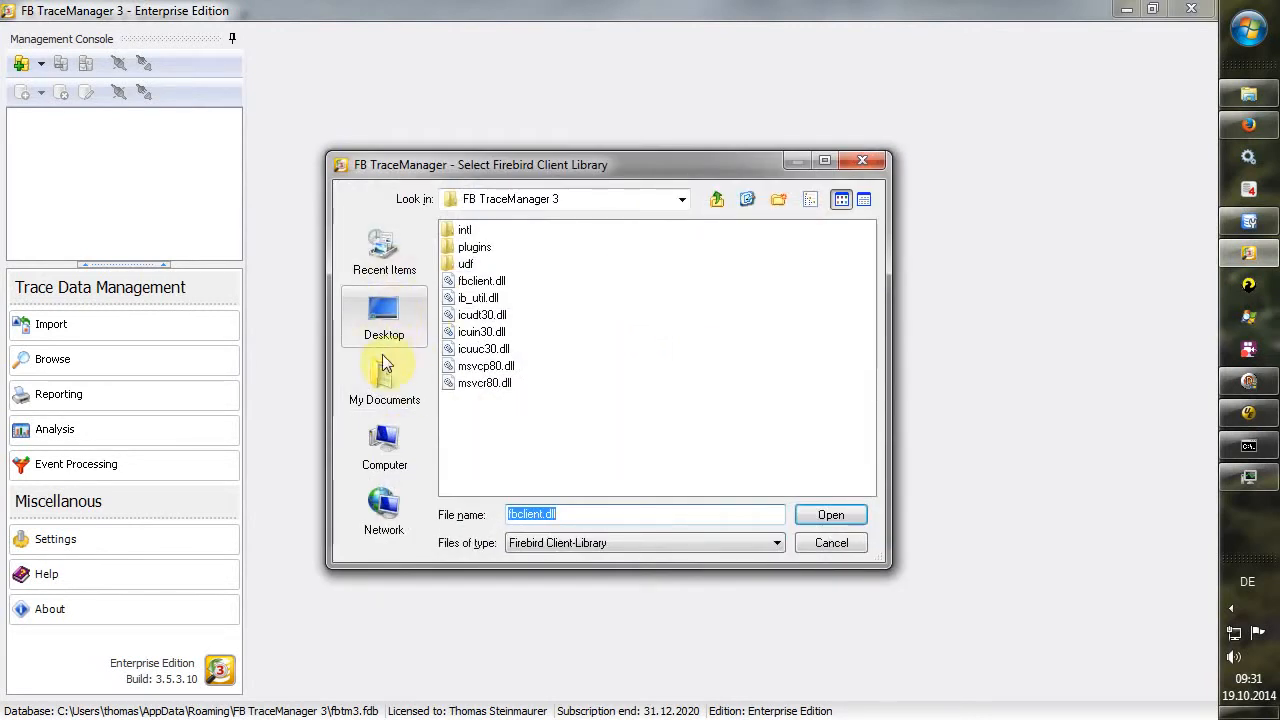
pyautogui.click(384, 445)
pyautogui.doubleClick(517, 246)
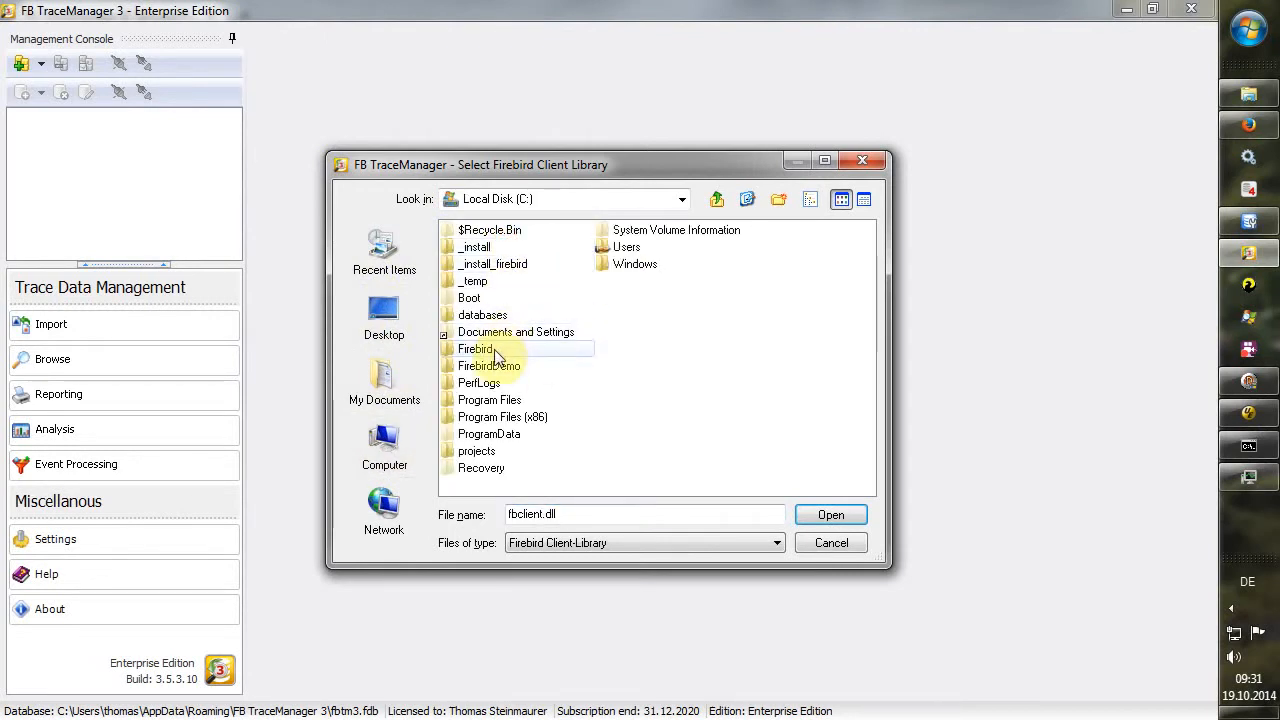
pyautogui.doubleClick(494, 349)
pyautogui.doubleClick(501, 296)
pyautogui.doubleClick(500, 381)
pyautogui.click(736, 518)
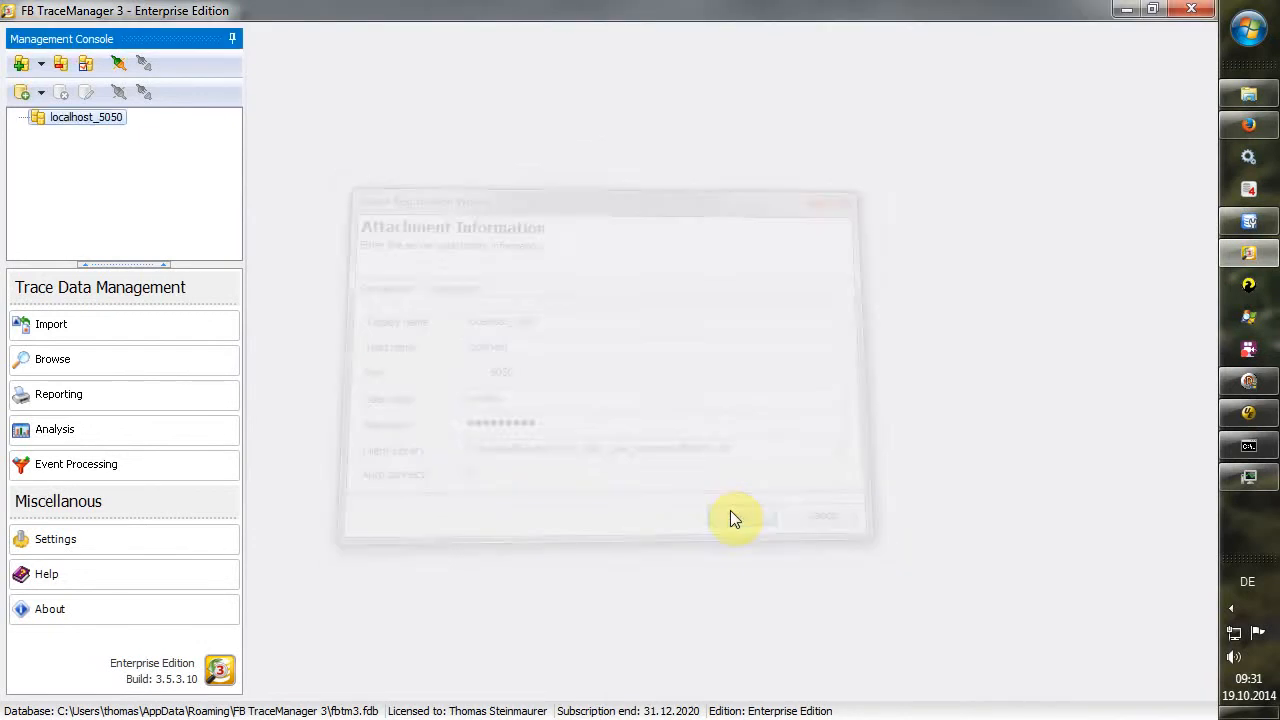
# - Connect to localhost_5050 and create a trace project named fbtmdemo.fdb with session name "FBTM - fbtmdemo.fdb", continuing to the trace configuration
pyautogui.doubleClick(88, 117)
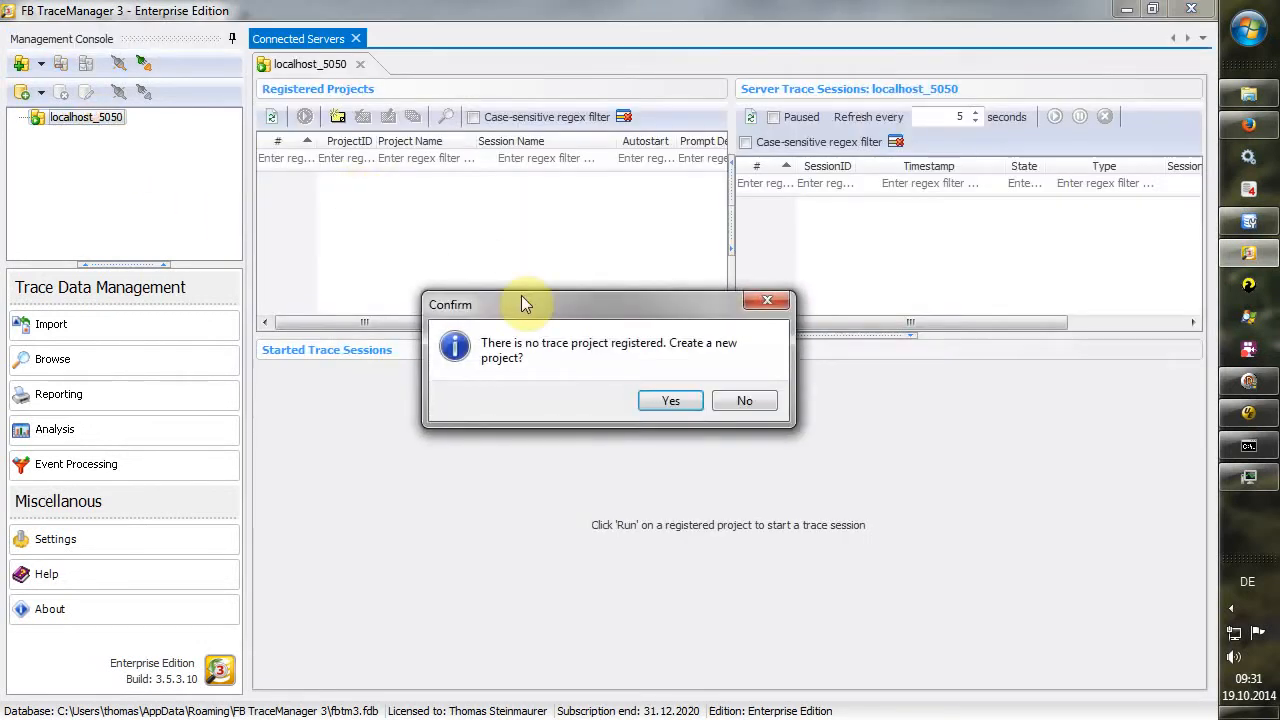
pyautogui.click(659, 401)
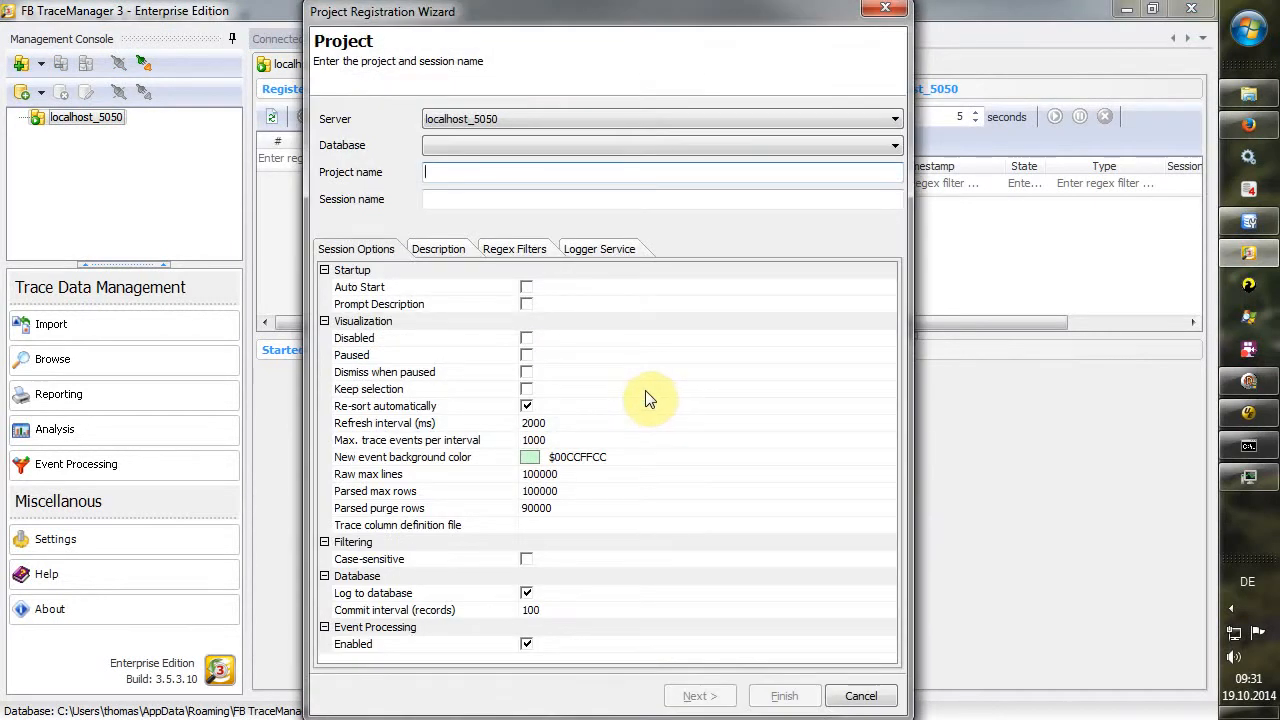
pyautogui.write('fbtmdemo.fdb')
pyautogui.press('Tab')
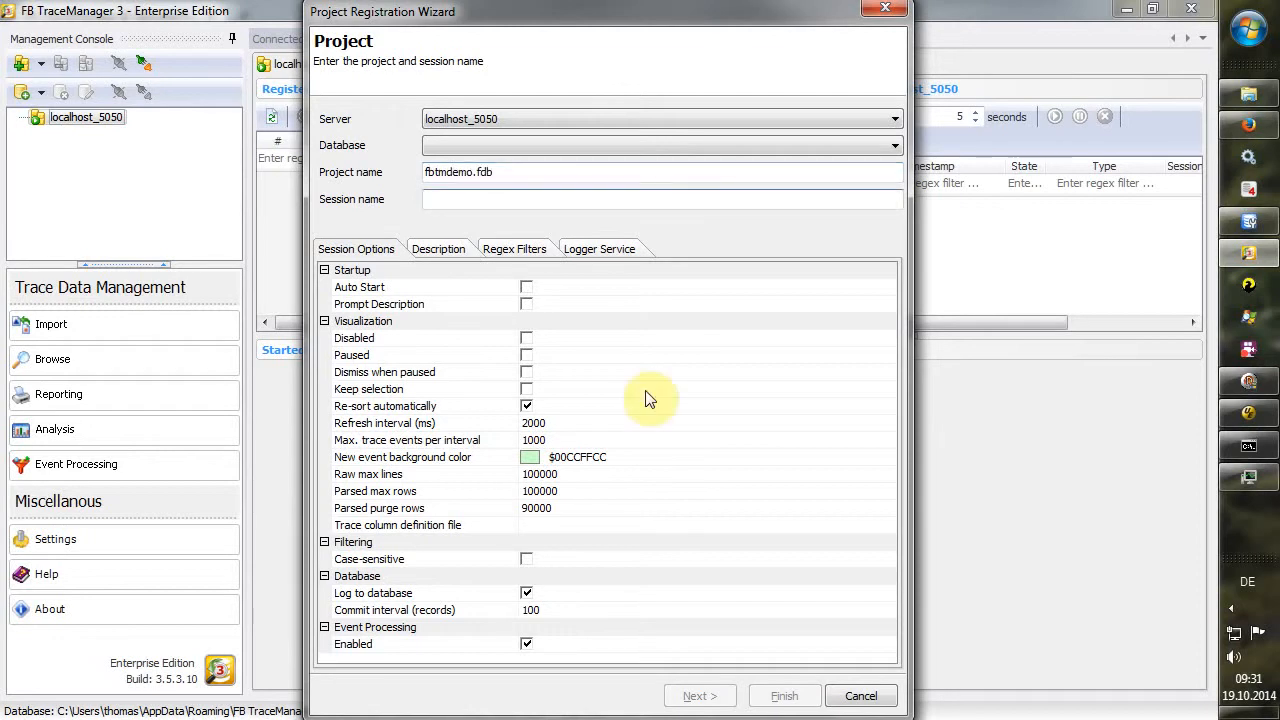
pyautogui.write('FBTM - fbtmdemo.fdb')
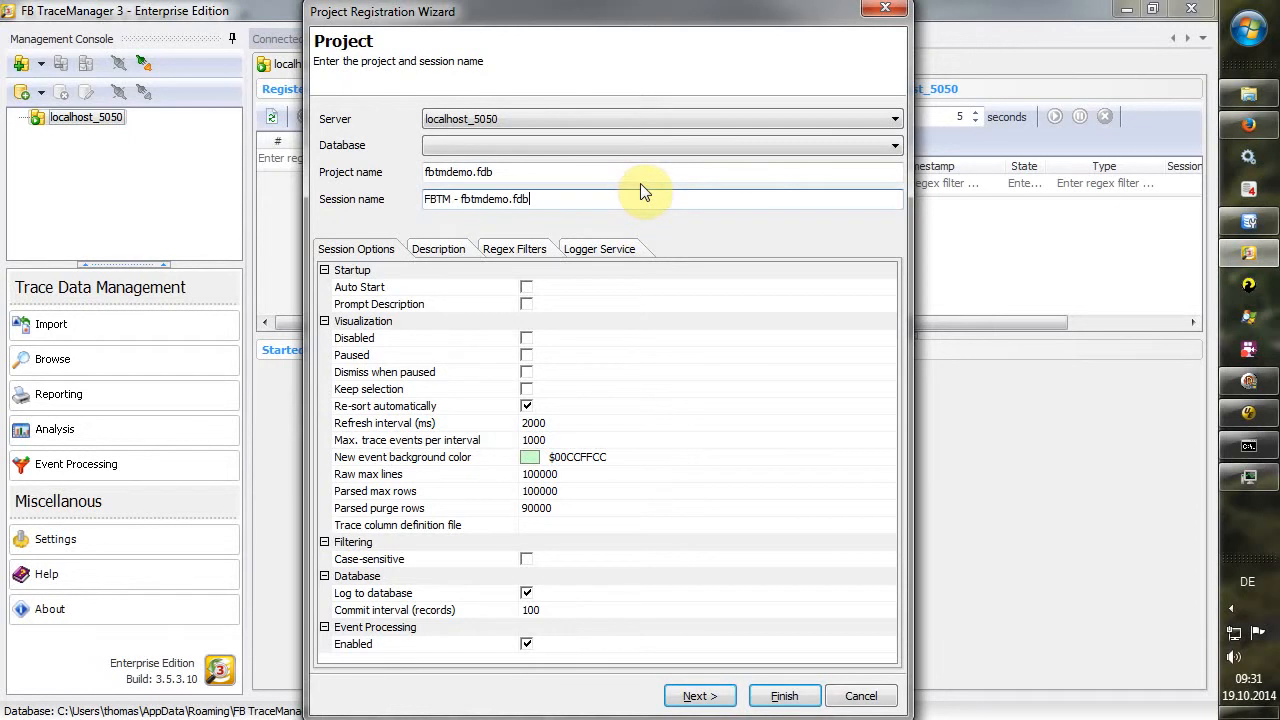
pyautogui.click(696, 695)
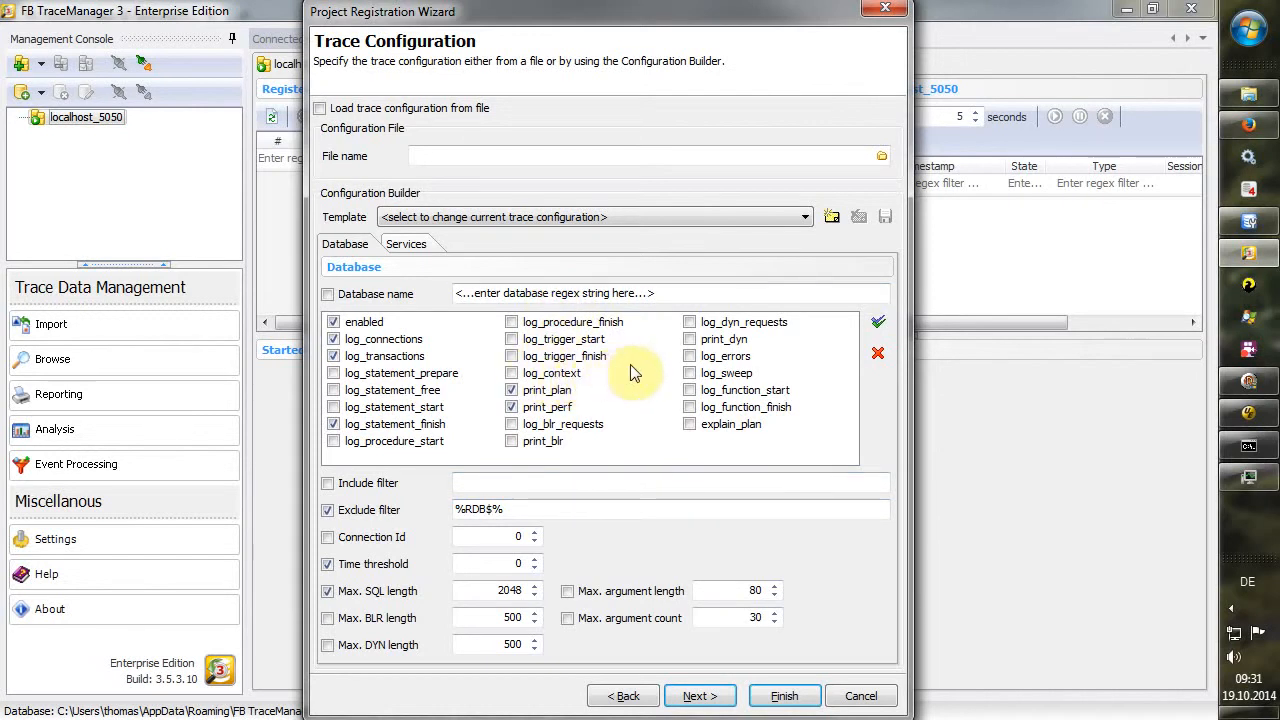
# - Enable the database name filter in the trace configuration and set it to fbtmdemo.fdb
pyautogui.click(360, 294)
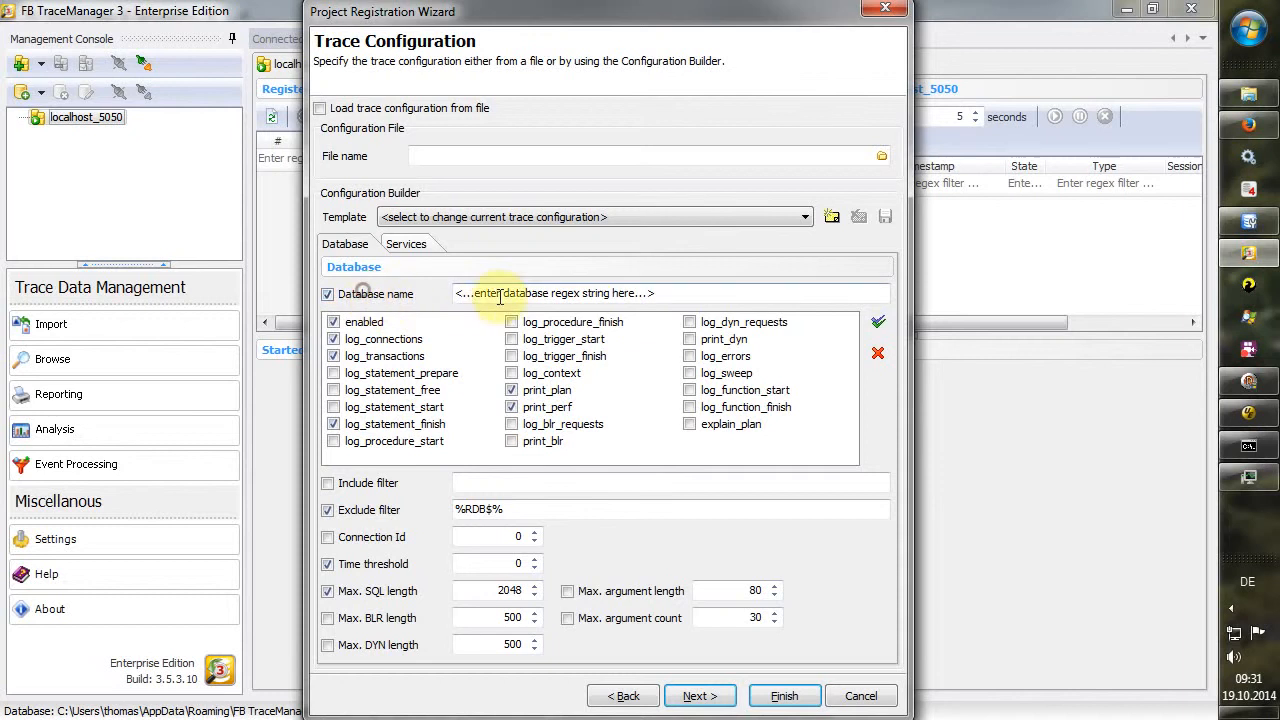
pyautogui.moveTo(660, 295); pyautogui.dragTo(425, 293)
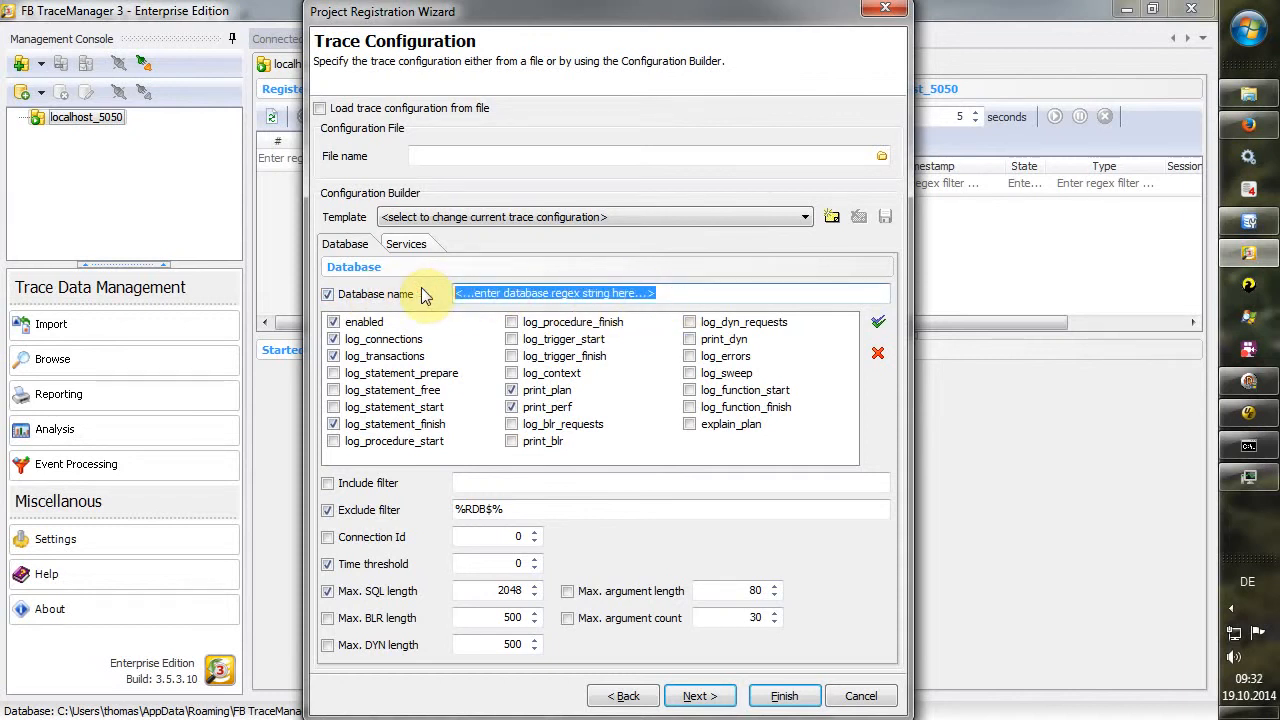
pyautogui.write('fbt')
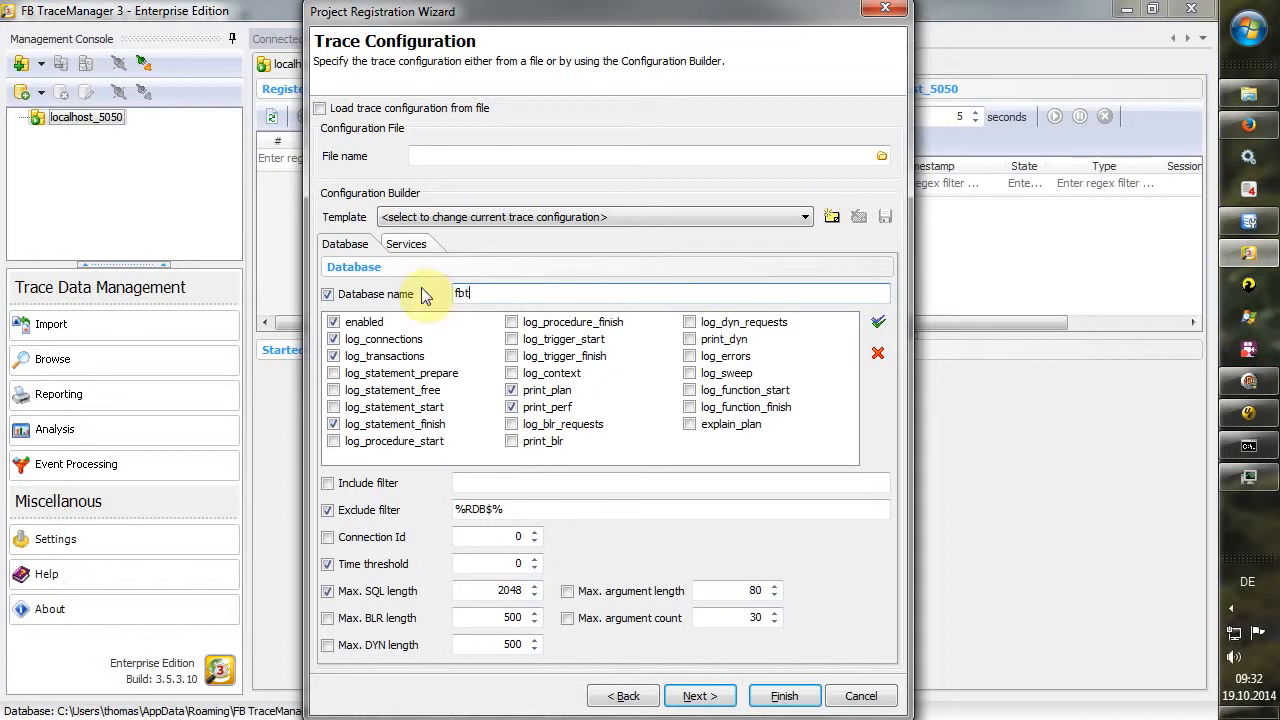
pyautogui.write('mdemo.fdb')
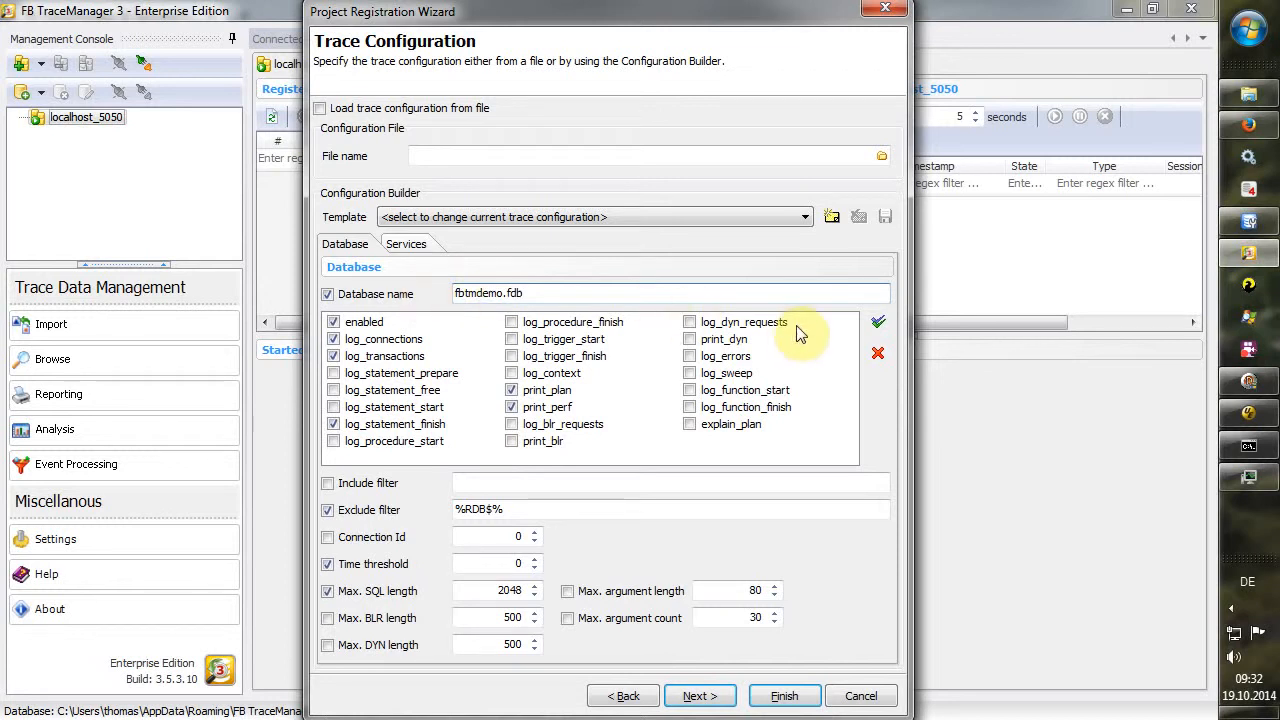
# - Enable all database logging and printing options for the trace, proceed to the configuration summary and store the project
pyautogui.click(878, 325)
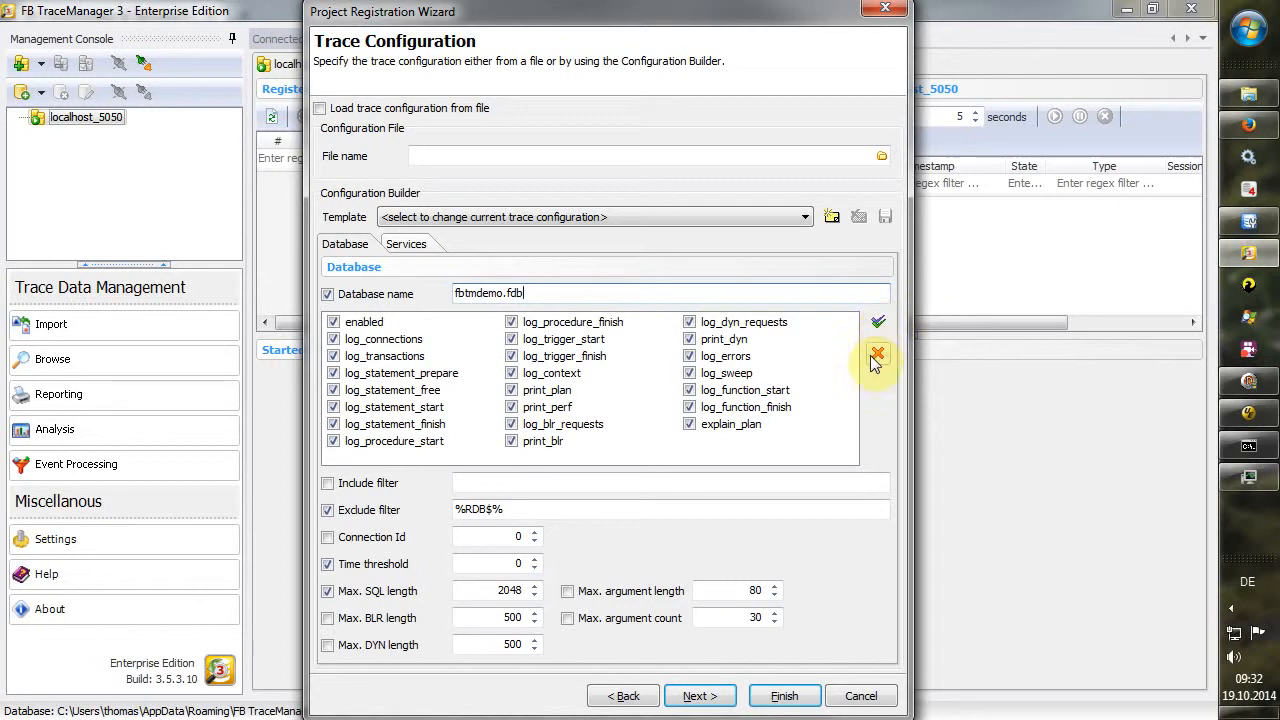
pyautogui.click(682, 690)
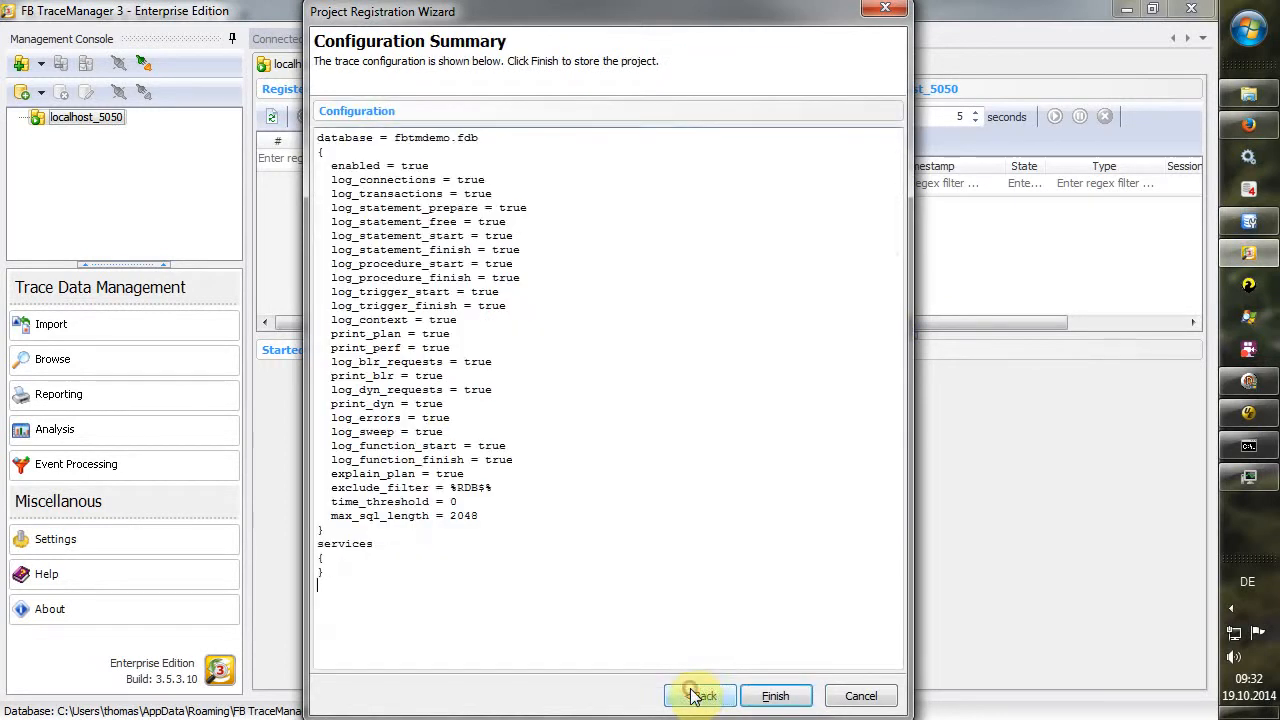
pyautogui.click(755, 695)
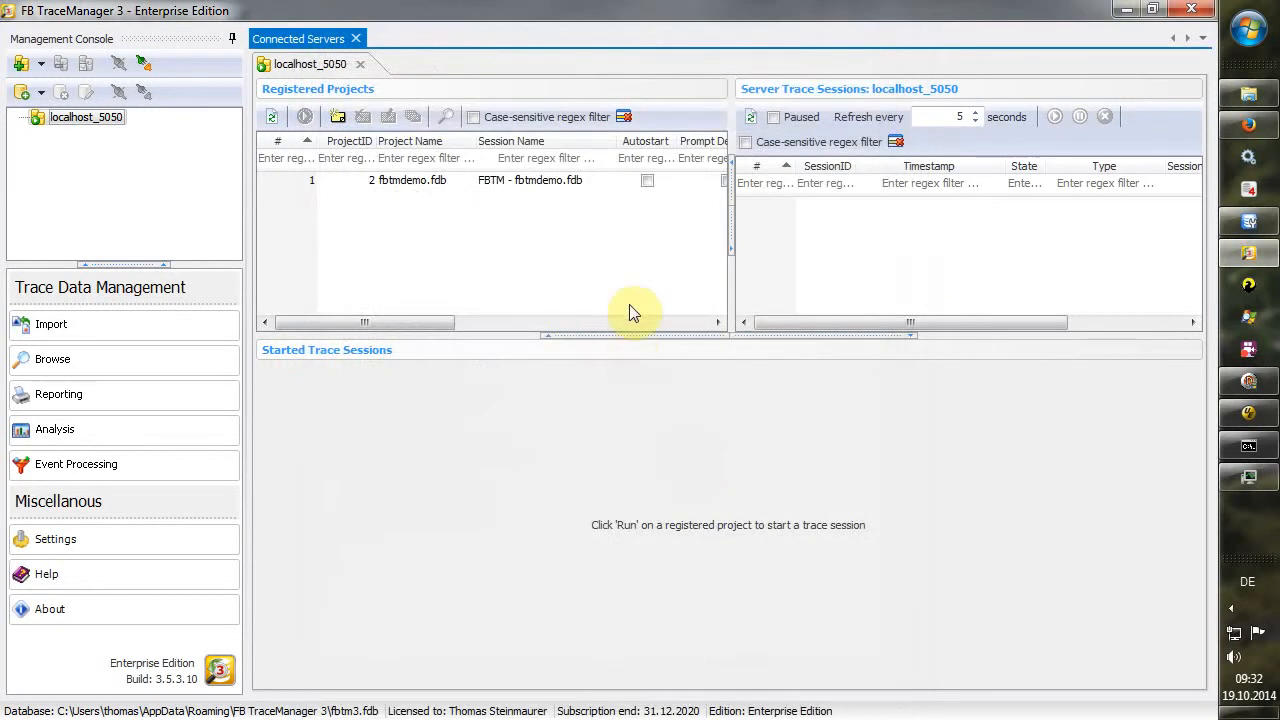
# - Start a trace session for the fbtmdemo.fdb project and enlarge the area showing started trace sessions
pyautogui.click(418, 183)
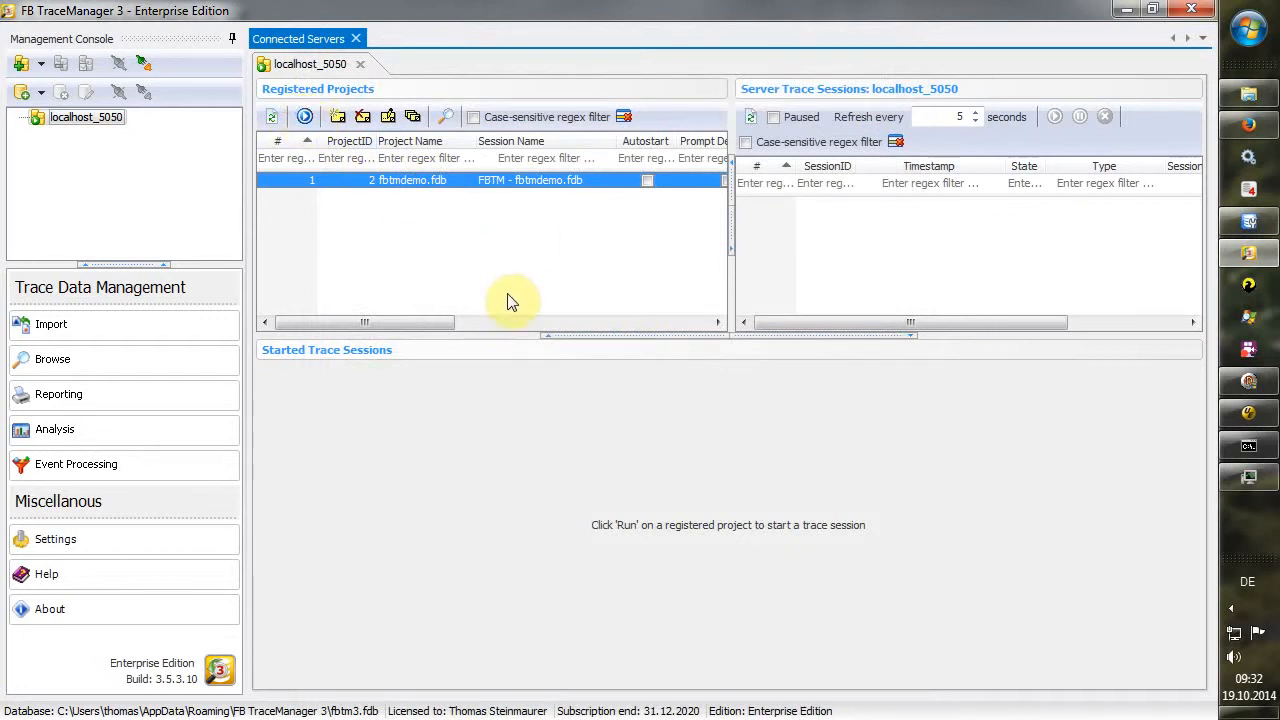
pyautogui.moveTo(517, 333); pyautogui.dragTo(513, 238)
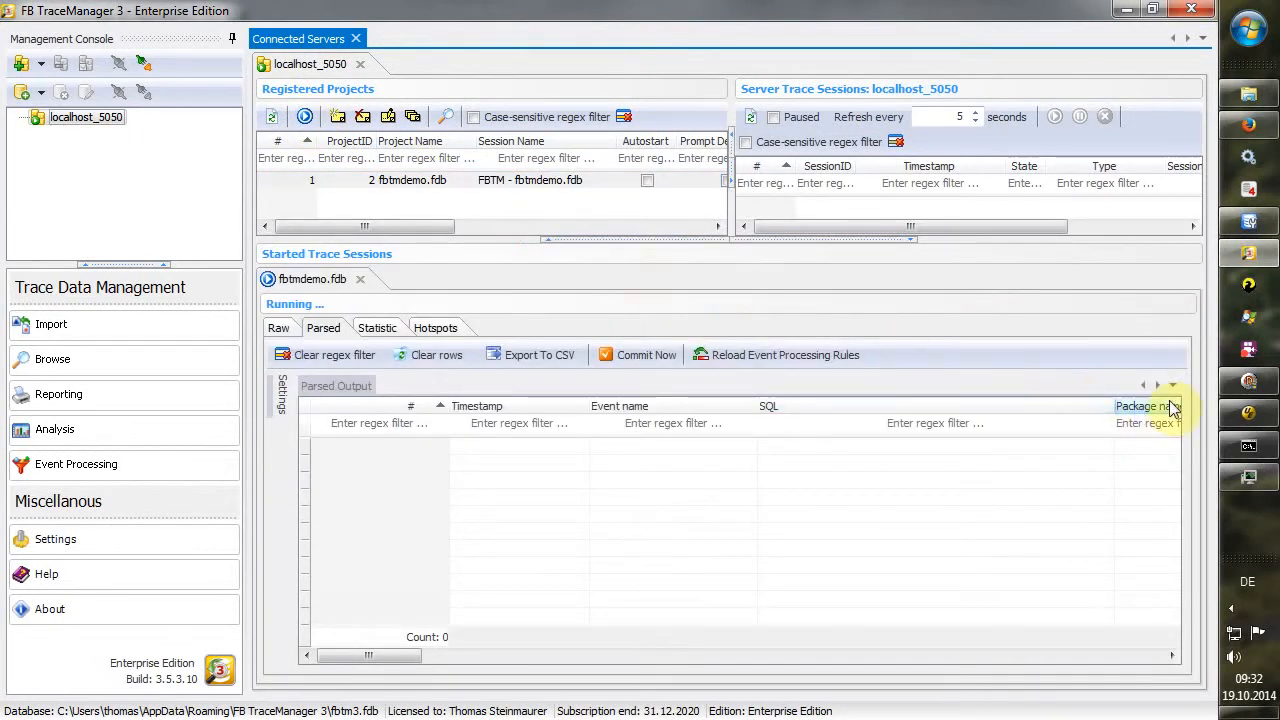
# - Switch to the FBTM DEMO application, run the prepared INSERT for 100 records, and minimize its window
pyautogui.click(1248, 381)
pyautogui.moveTo(594, 160); pyautogui.dragTo(986, 201)
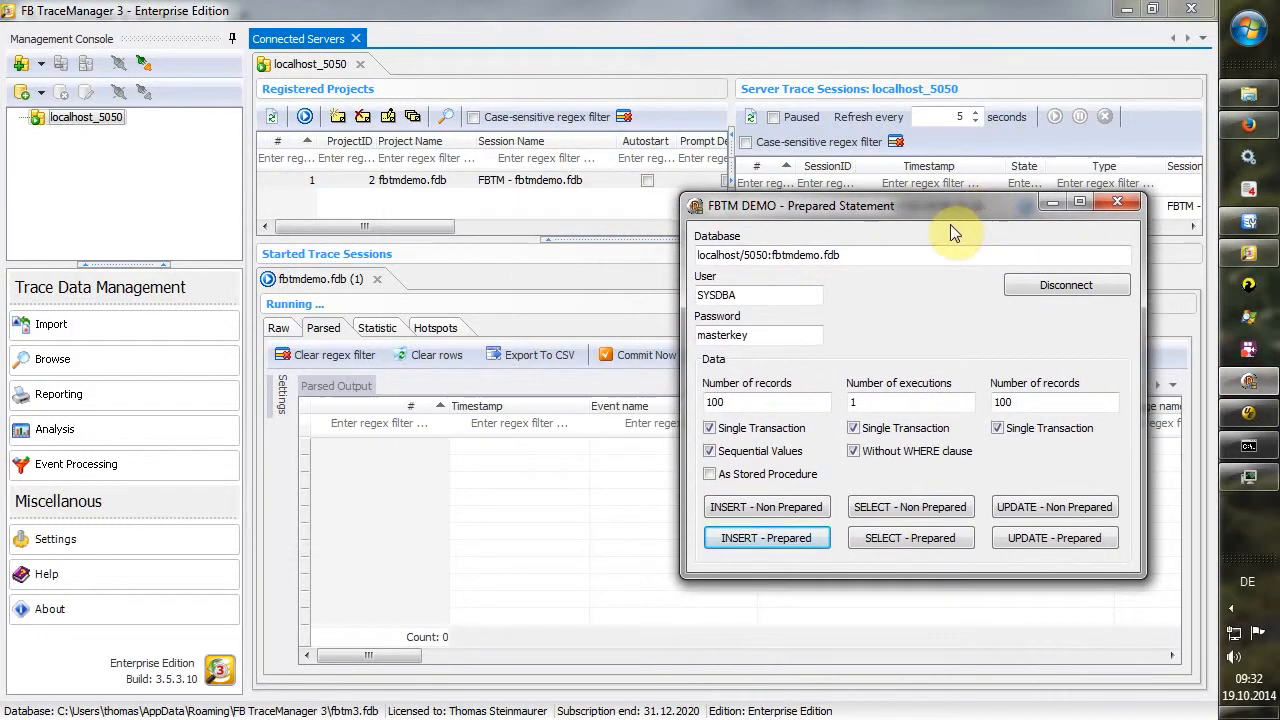
pyautogui.click(769, 538)
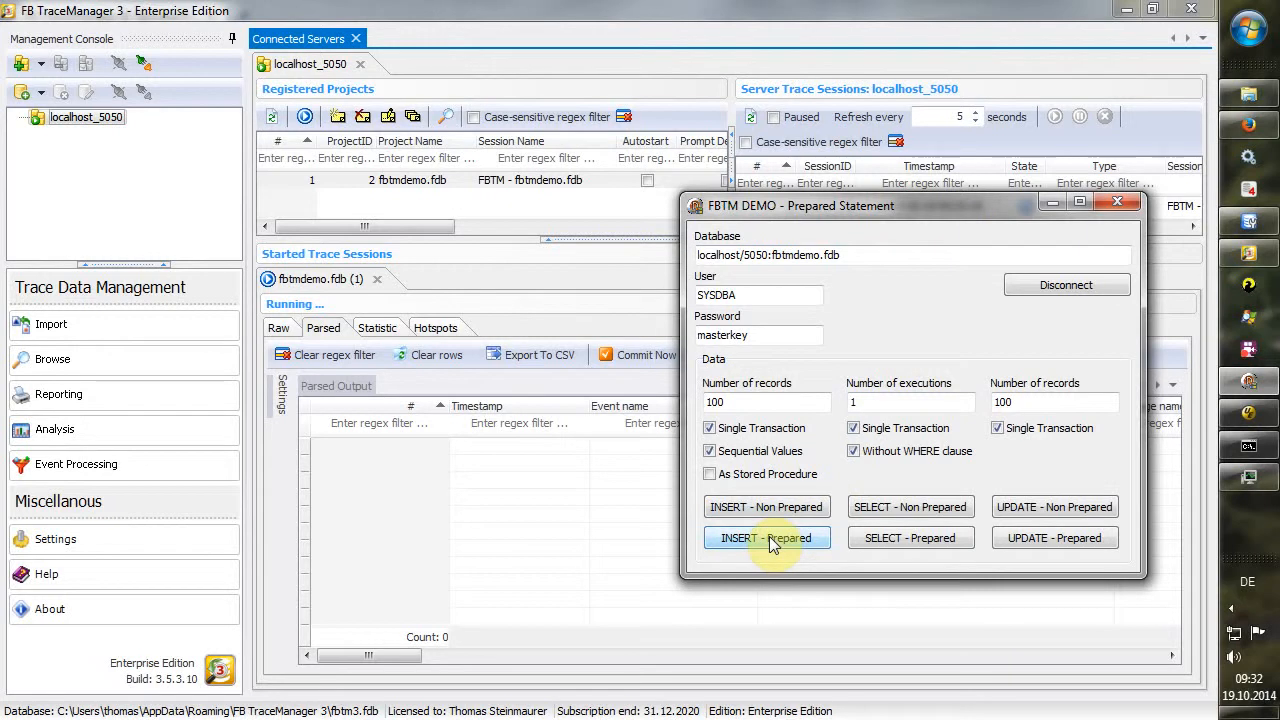
pyautogui.click(822, 392)
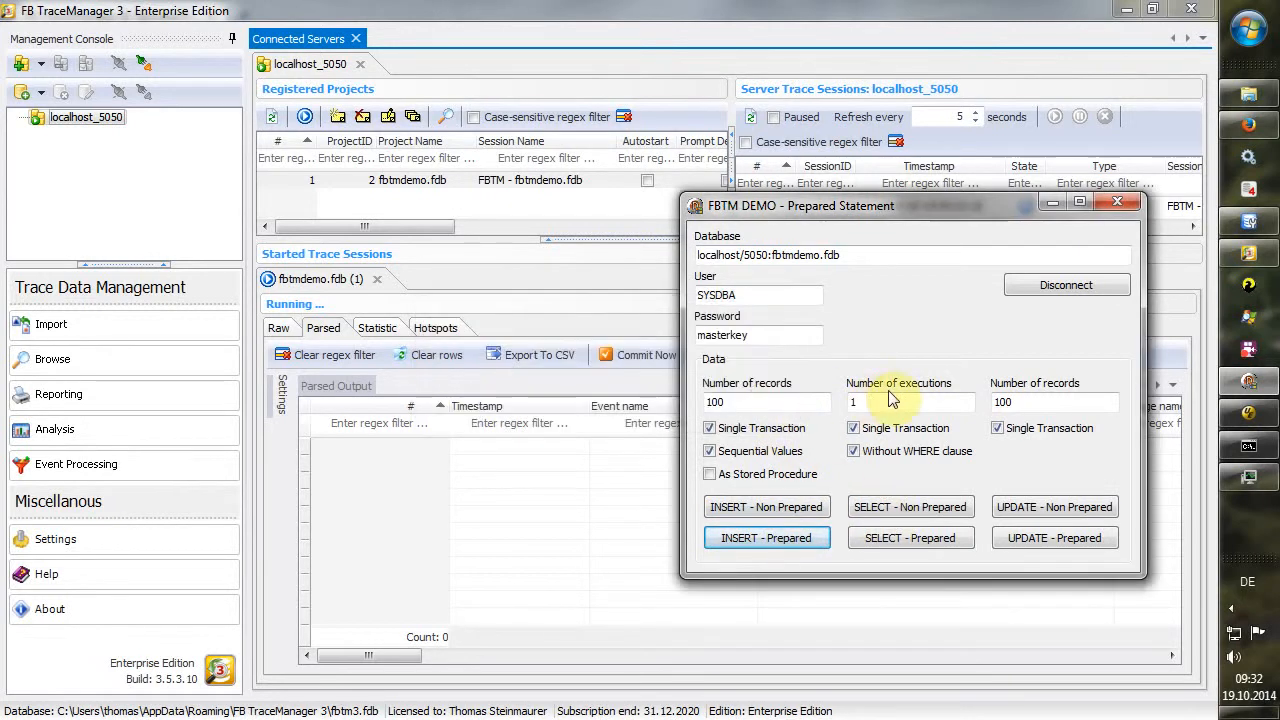
pyautogui.click(1054, 202)
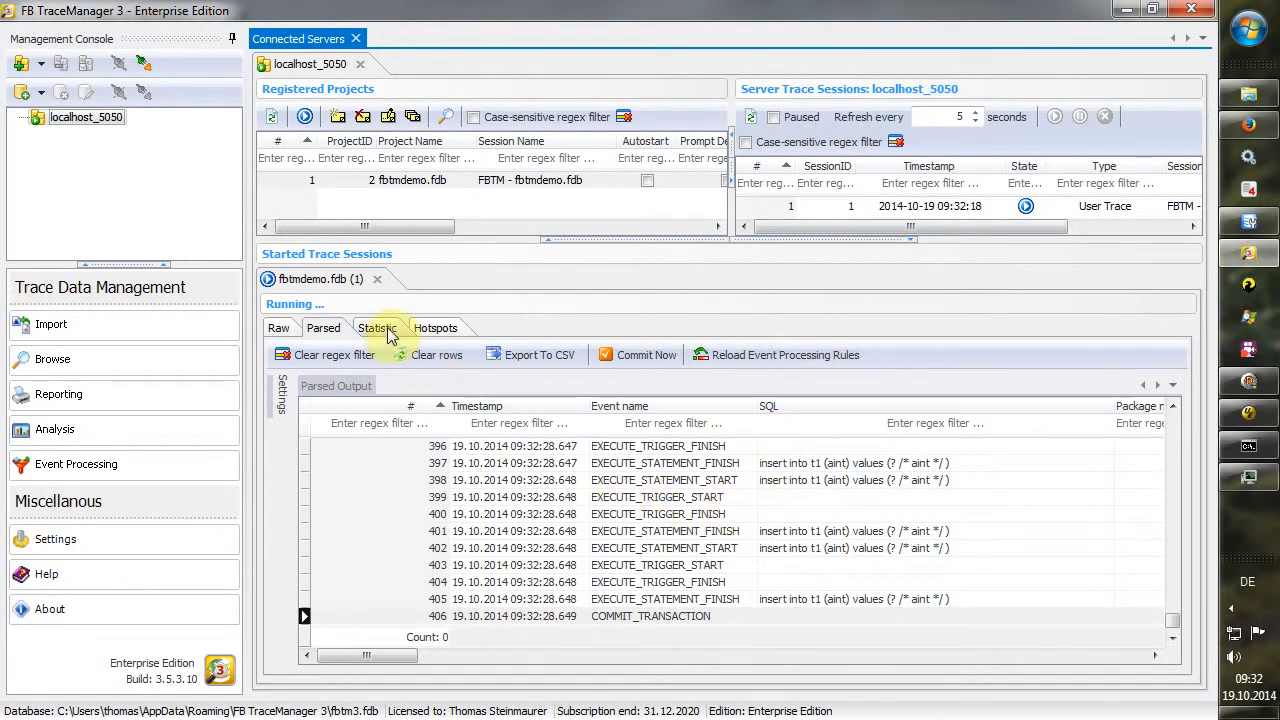
# - Collapse the registered projects and server sessions area and auto-hide the Management Console to enlarge the trace output
pyautogui.click(563, 240)
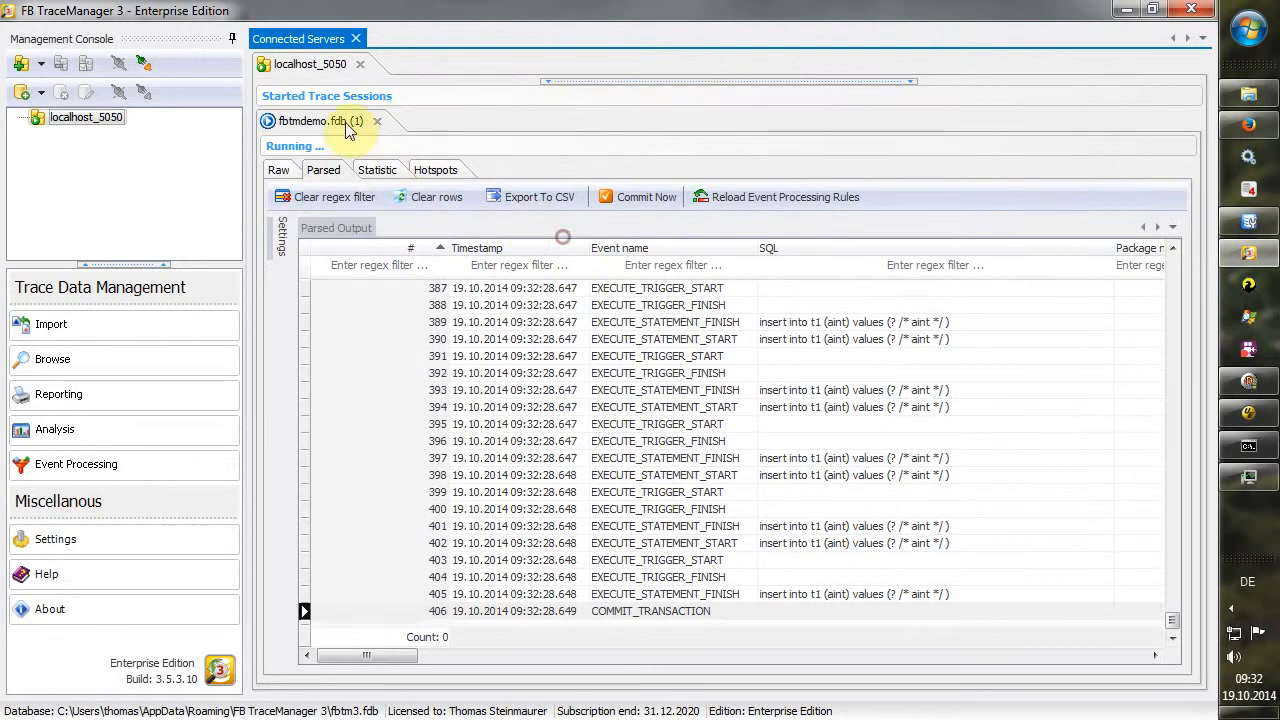
pyautogui.click(232, 39)
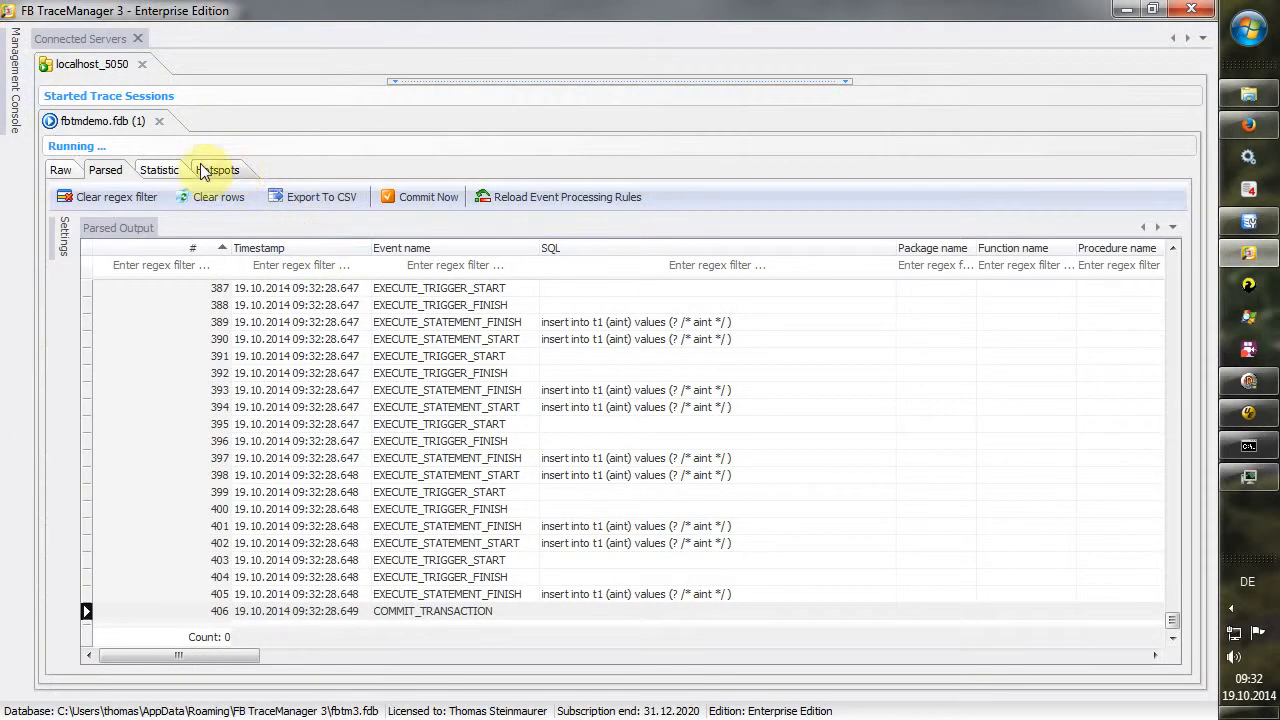
# - Examine the session statistics for total executions of EXECUTE_STATEMENT_START and EXECUTE_STATEMENT_FINISH
pyautogui.click(165, 170)
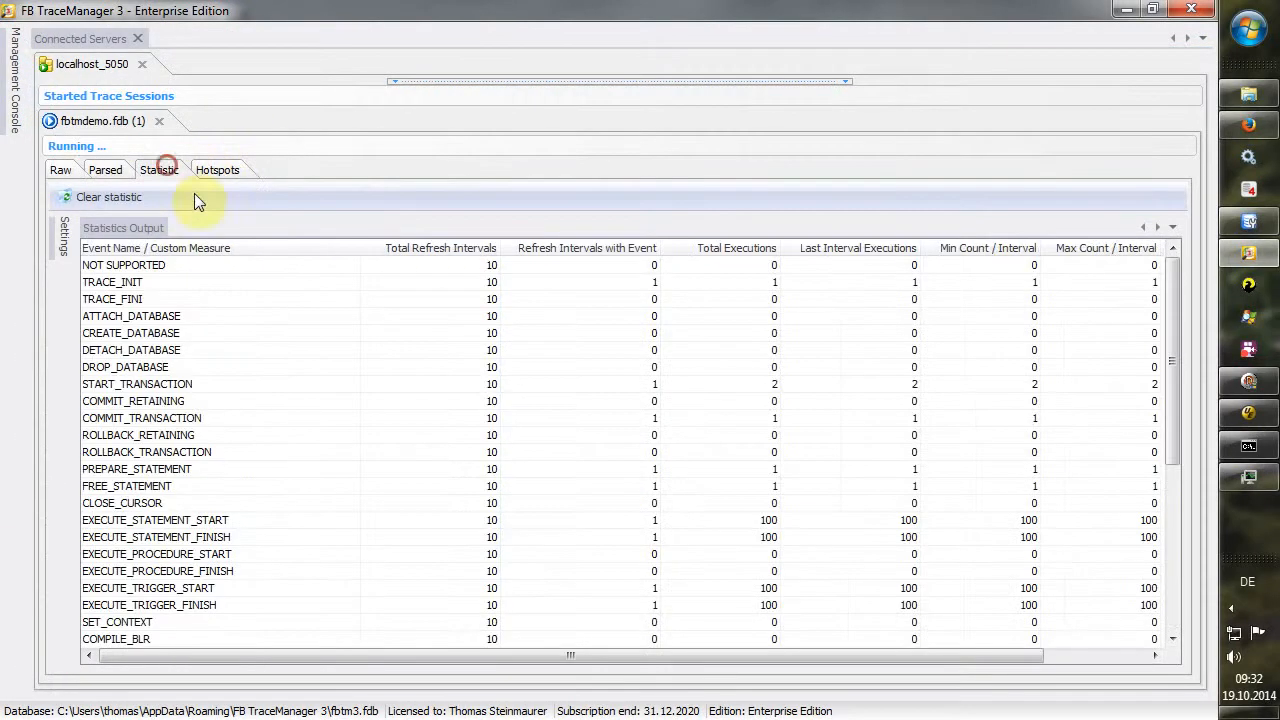
pyautogui.click(748, 521)
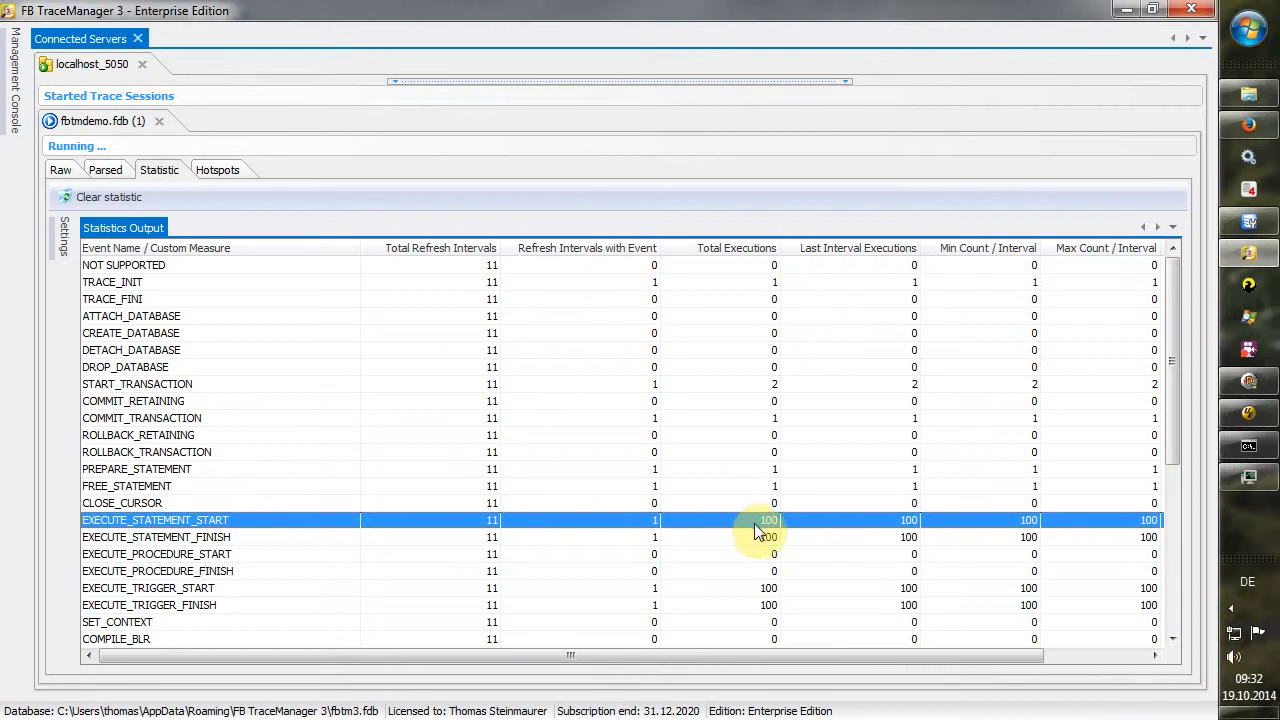
pyautogui.click(757, 537)
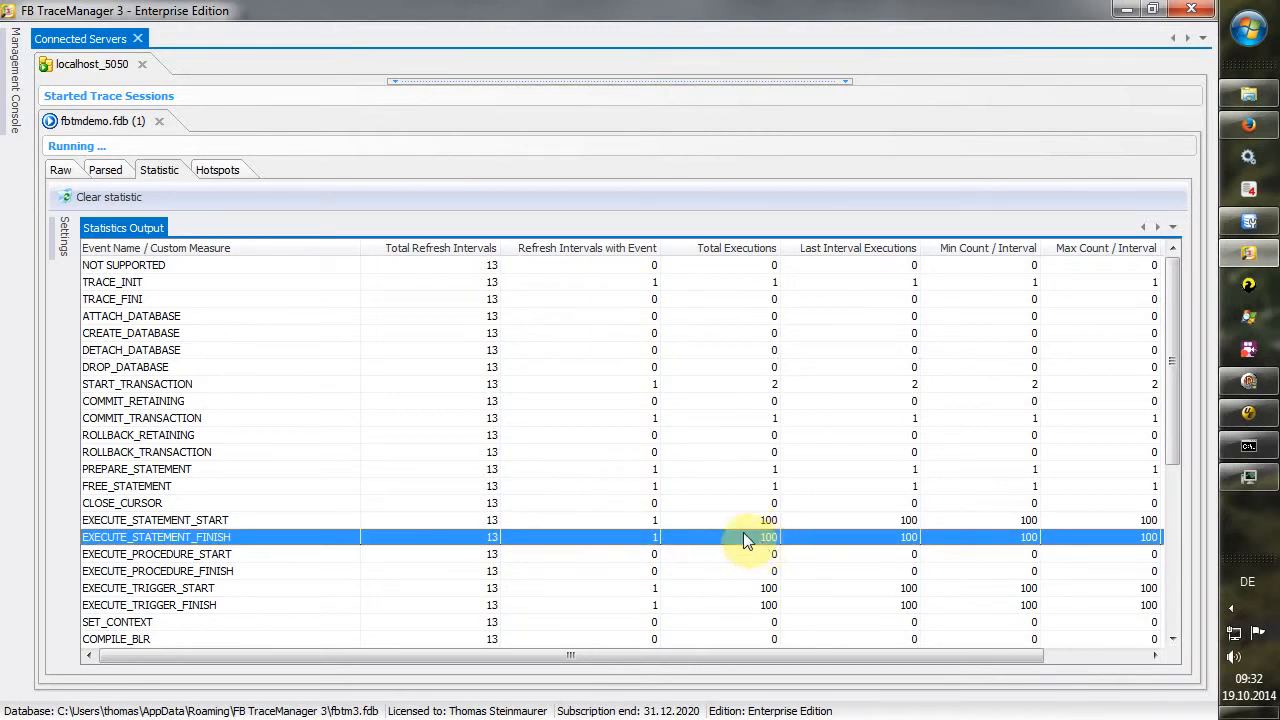
# - Filter the parsed trace output's event names by statement_finish and return to the session statistics
pyautogui.click(105, 170)
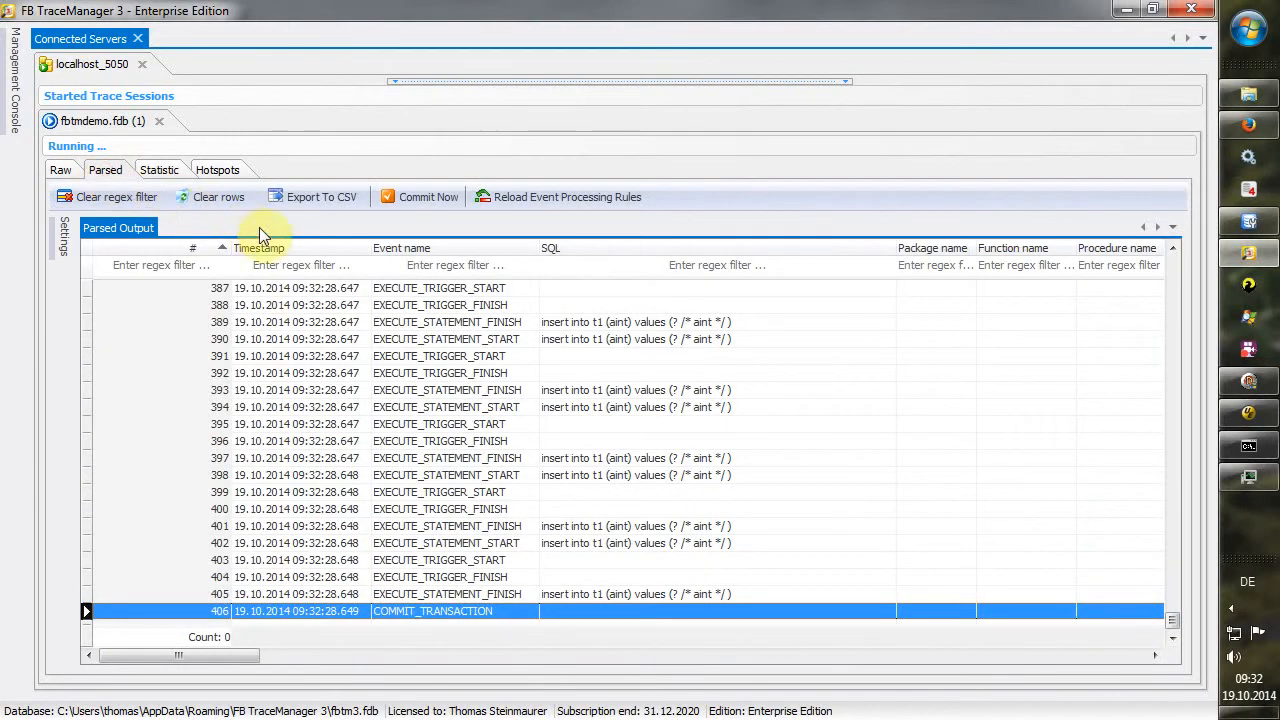
pyautogui.click(406, 268)
pyautogui.write('statement_finish')
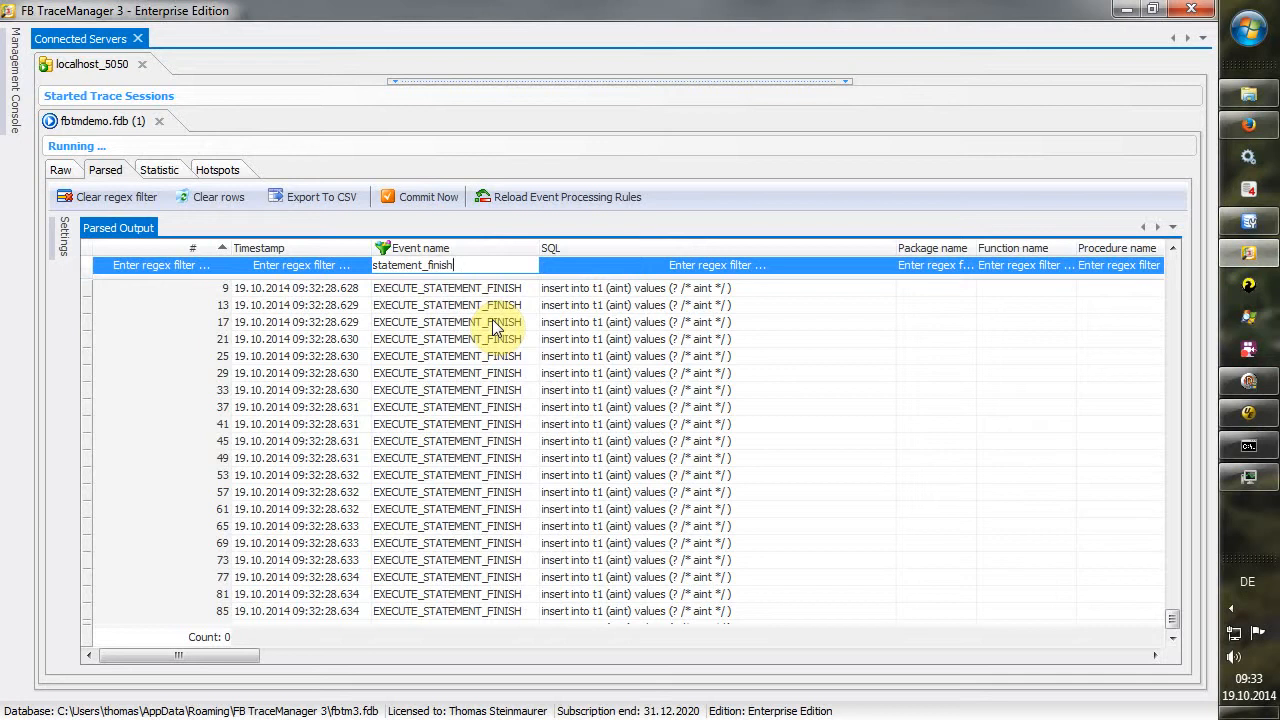
pyautogui.click(176, 176)
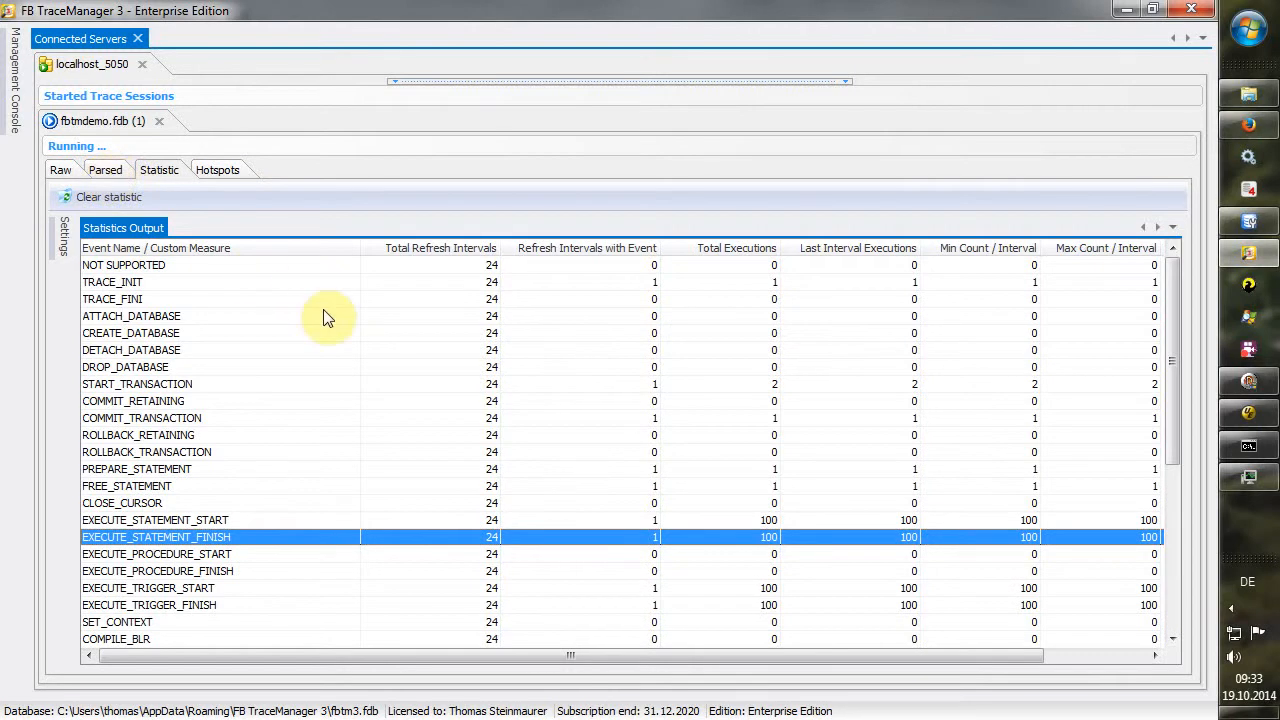
# - Switch to the FBTM DEMO application, run the prepared INSERT for 10000 records, and put its window away
pyautogui.click(1248, 381)
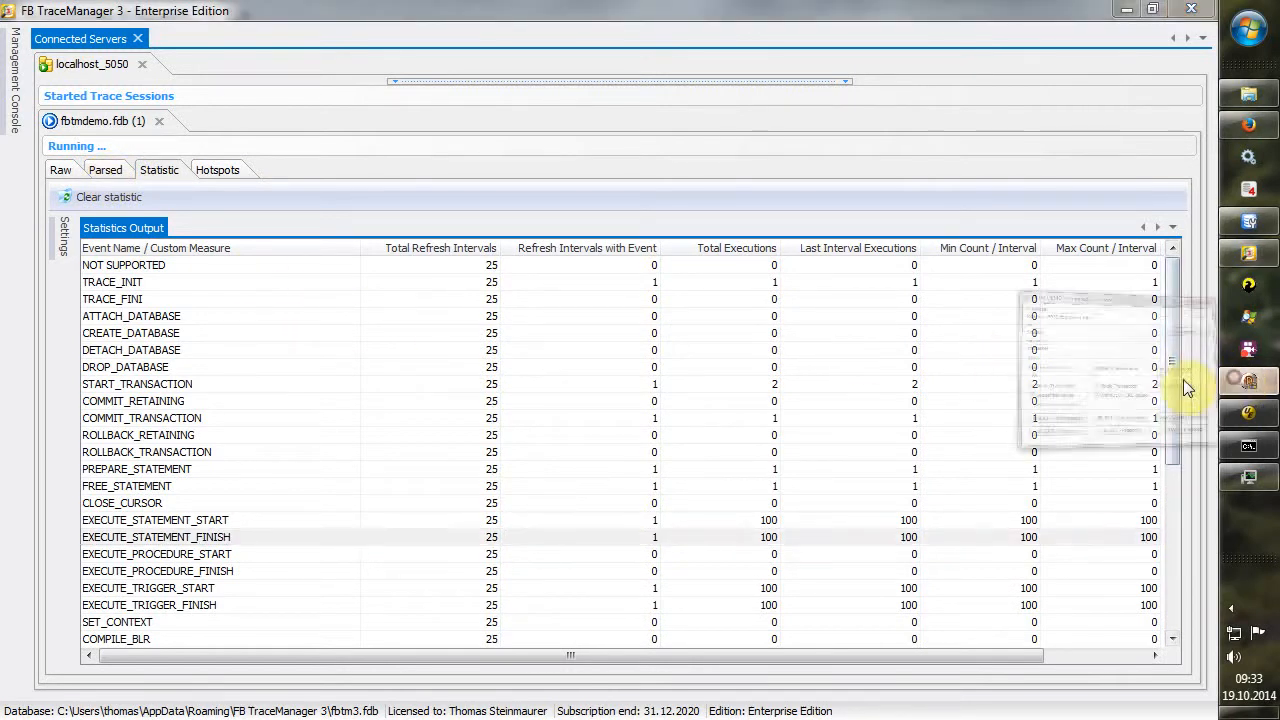
pyautogui.click(769, 403)
pyautogui.write('0000')
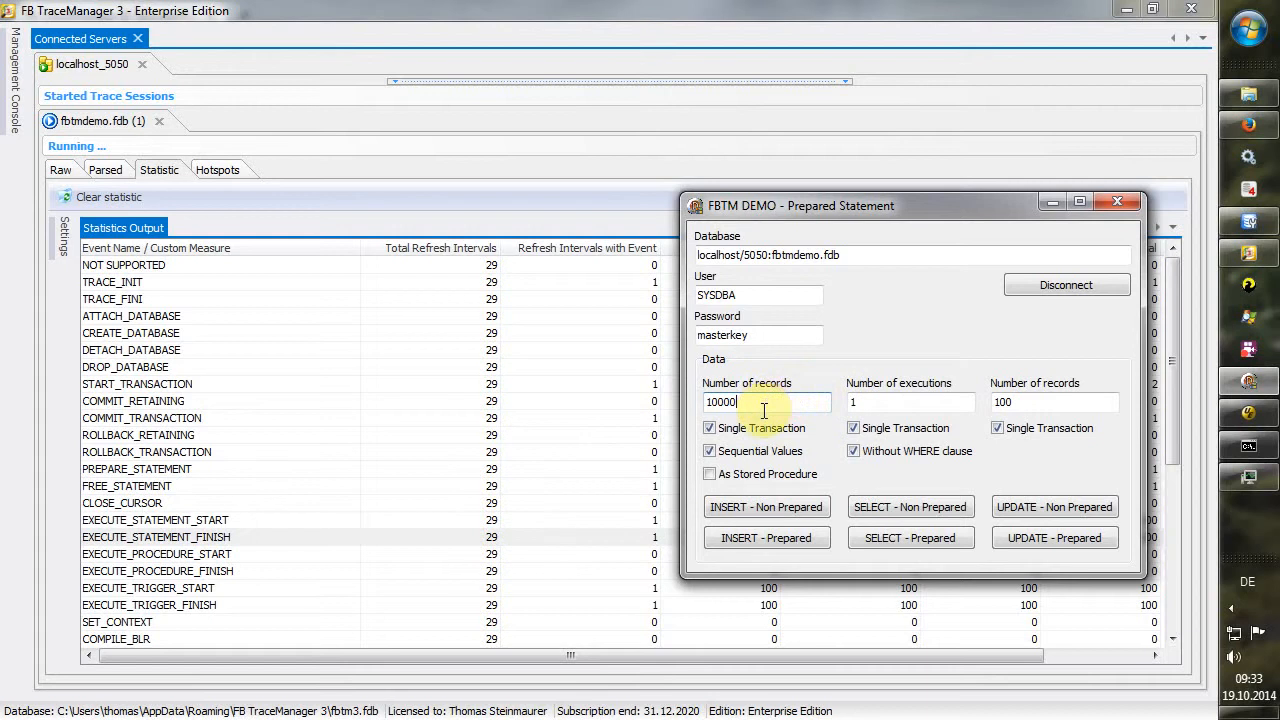
pyautogui.click(776, 540)
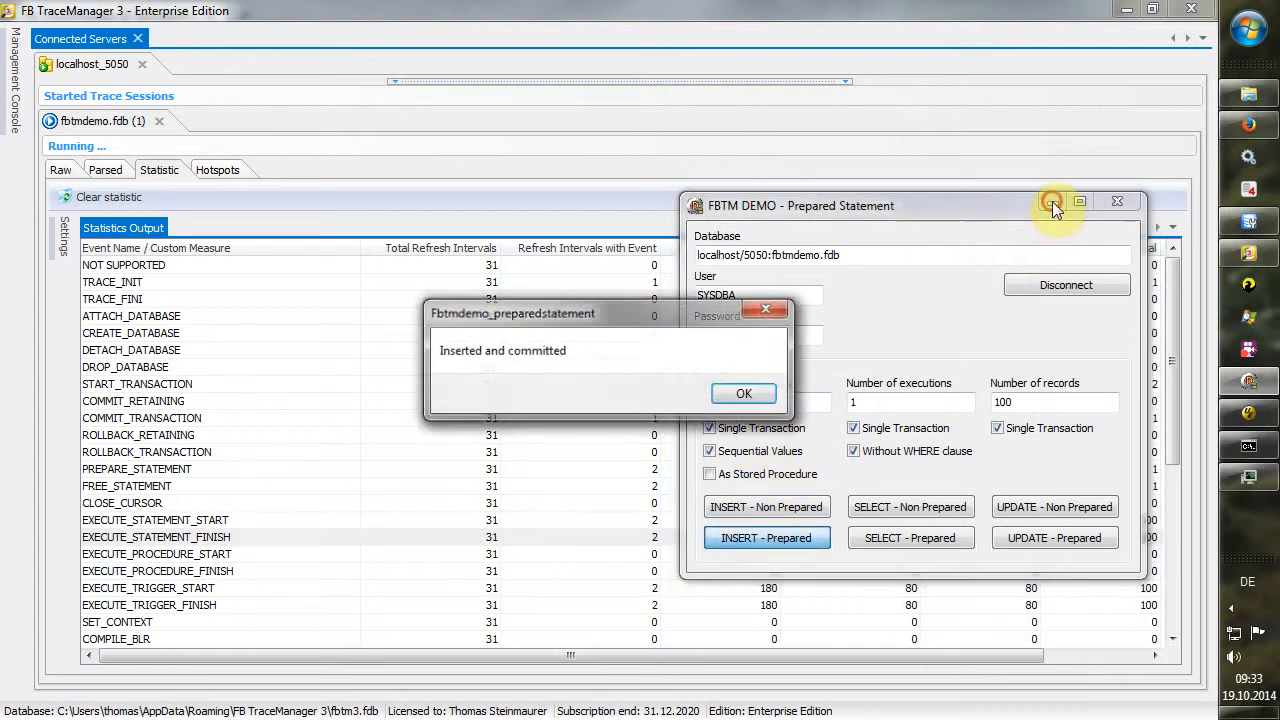
pyautogui.click(748, 396)
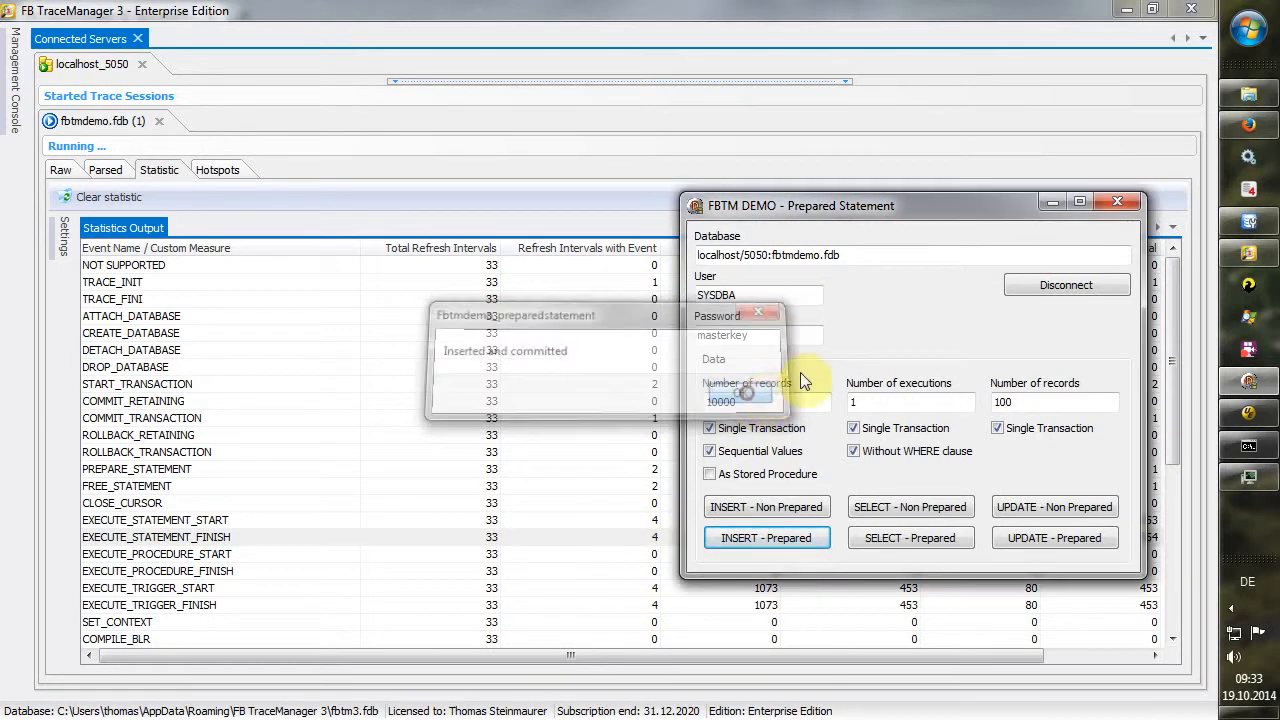
pyautogui.click(1117, 201)
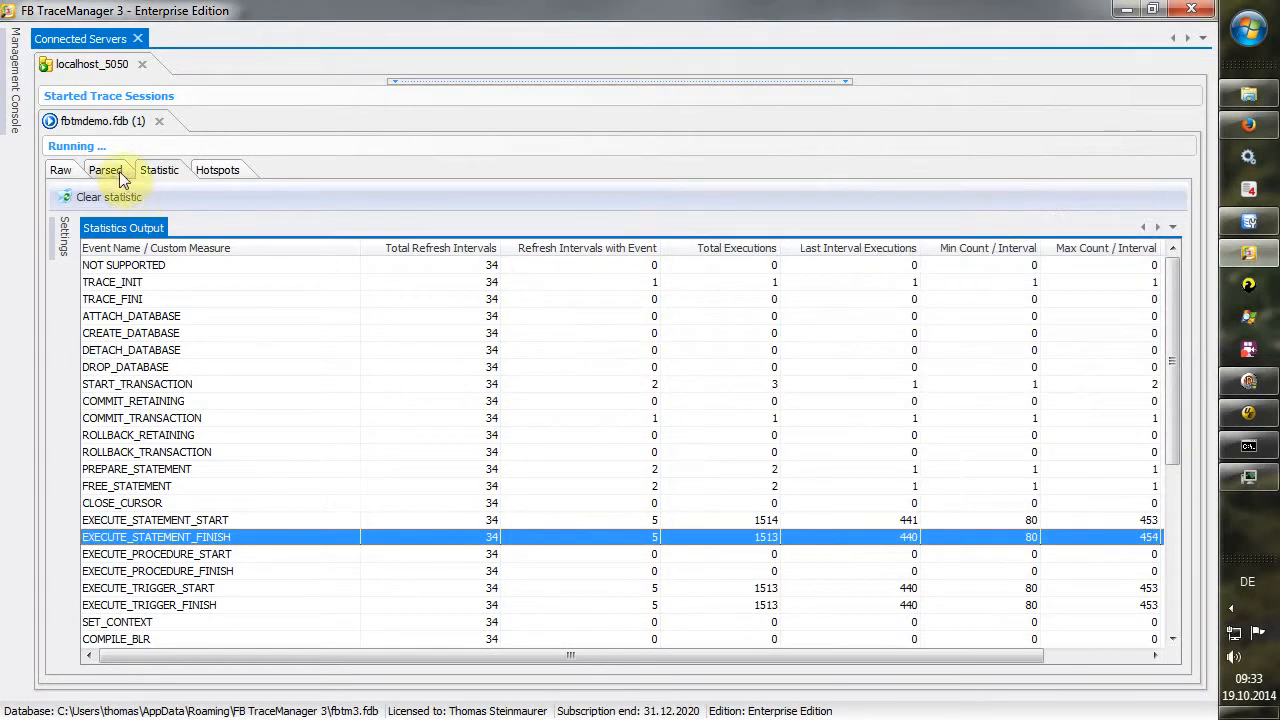
# - Clear the parsed output's regex filter and examine the CPU load of FBTraceManager3.exe and firebird.exe in Windows Task Manager
pyautogui.click(117, 171)
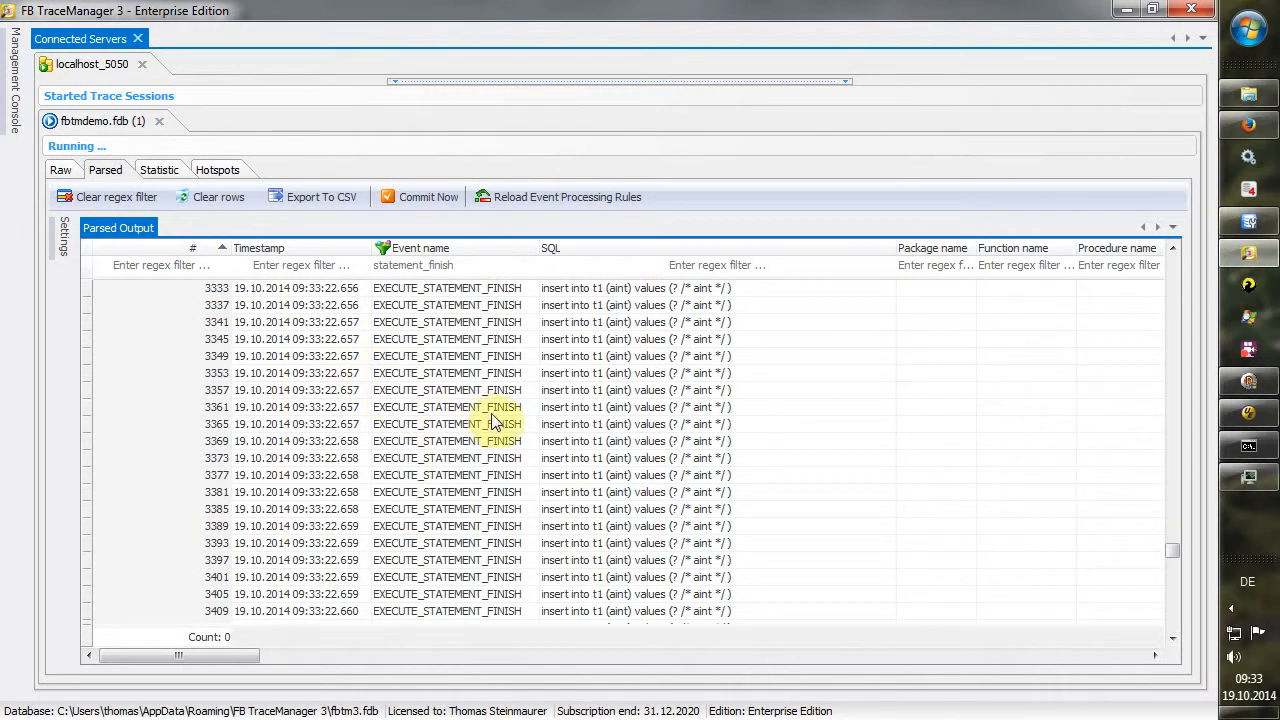
pyautogui.click(1249, 480)
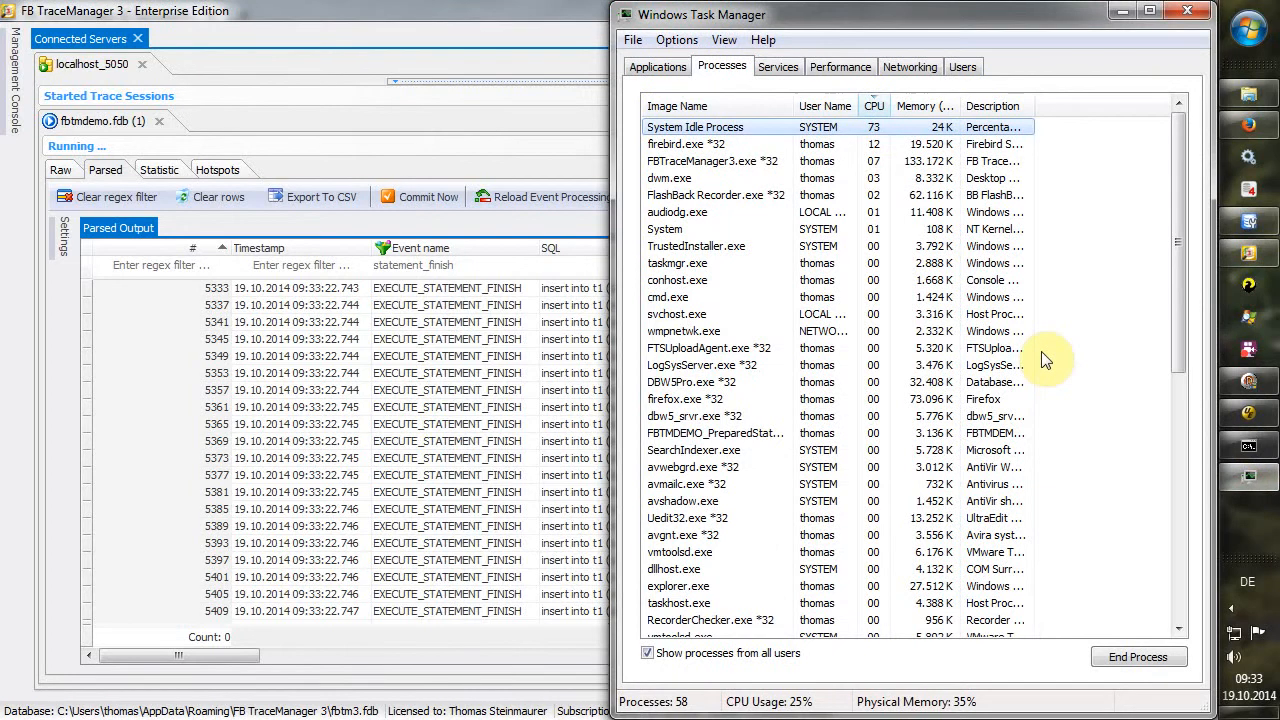
pyautogui.click(95, 200)
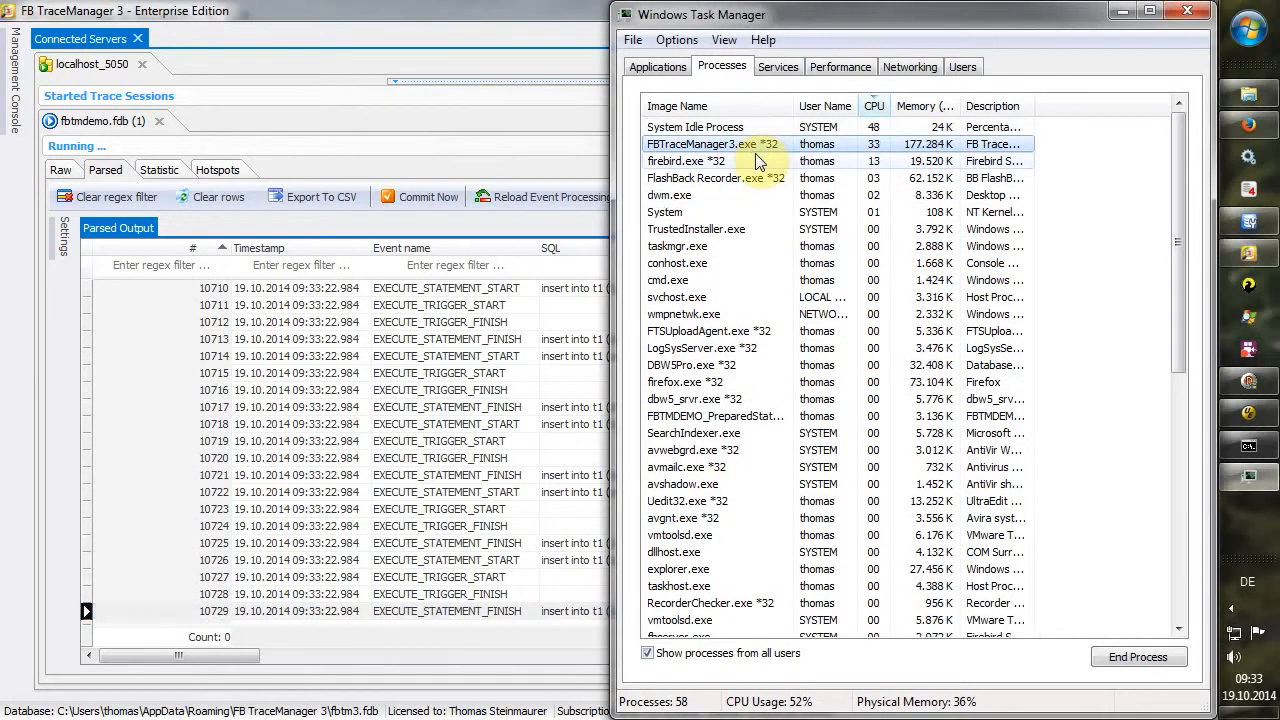
pyautogui.click(675, 161)
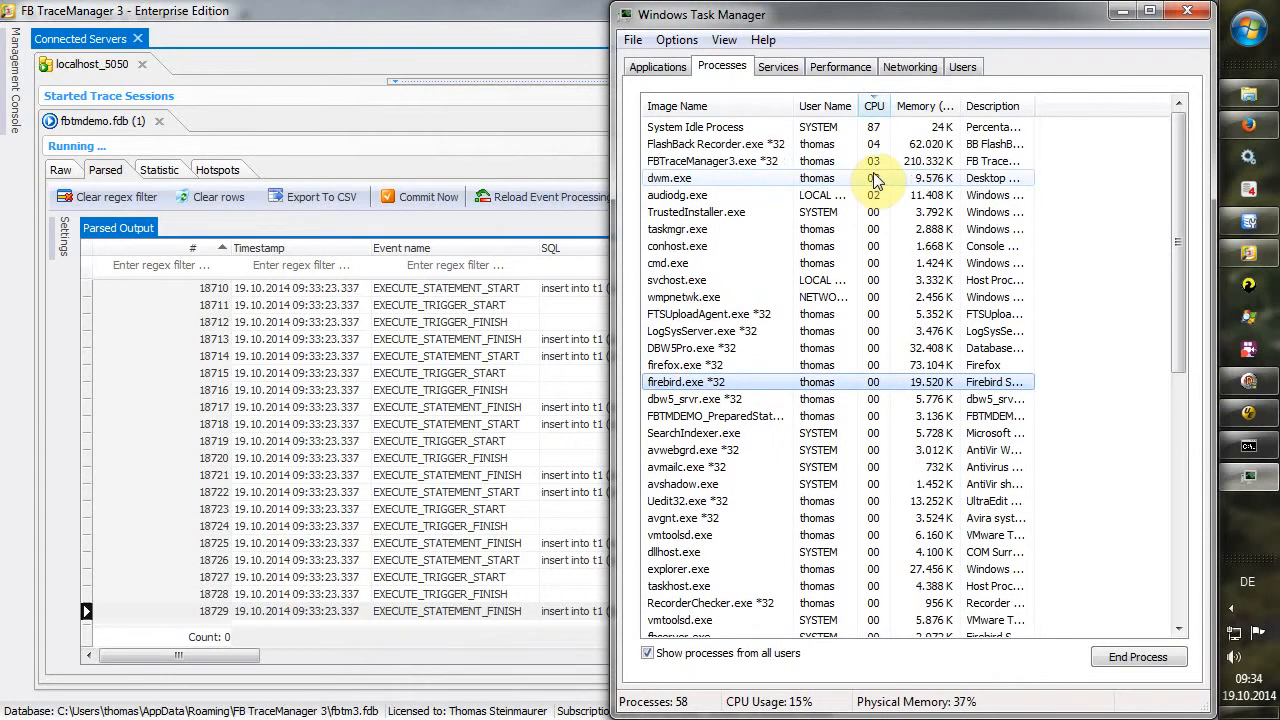
pyautogui.click(1122, 11)
# - Check the EXECUTE_STATEMENT_FINISH statistics, then filter the parsed event names by statement_finish and refresh the row count
pyautogui.click(159, 170)
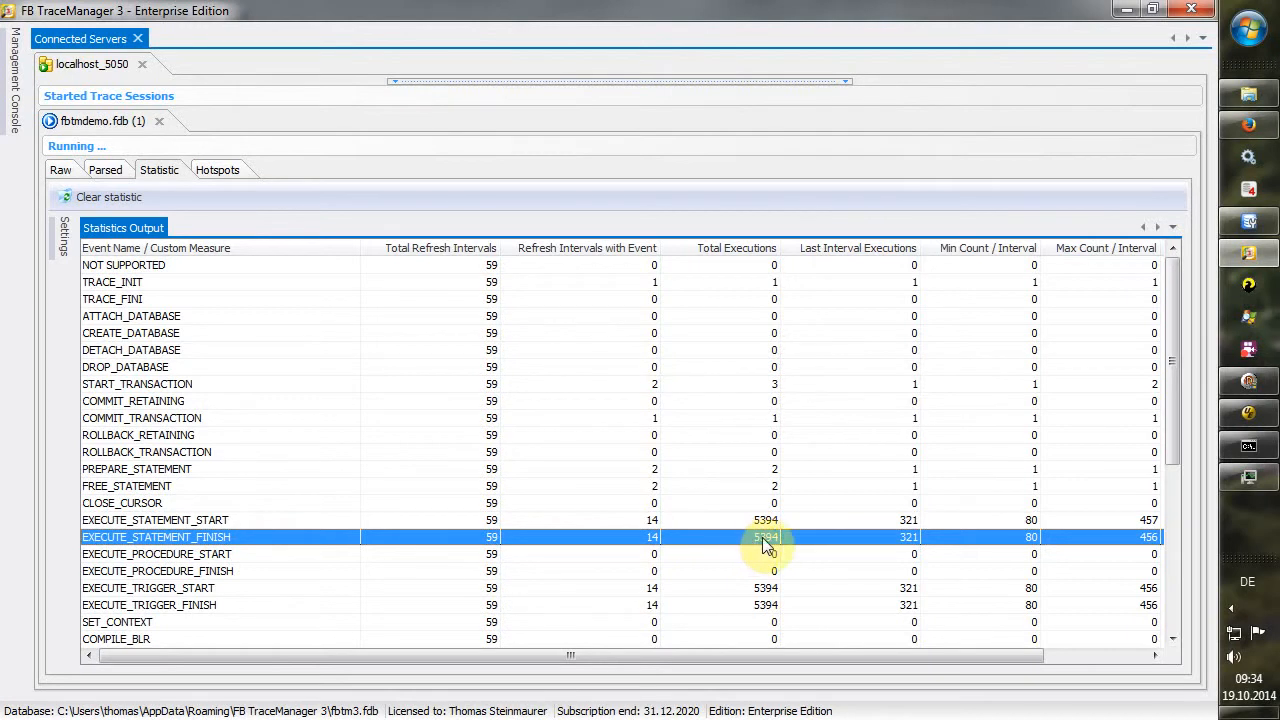
pyautogui.click(105, 170)
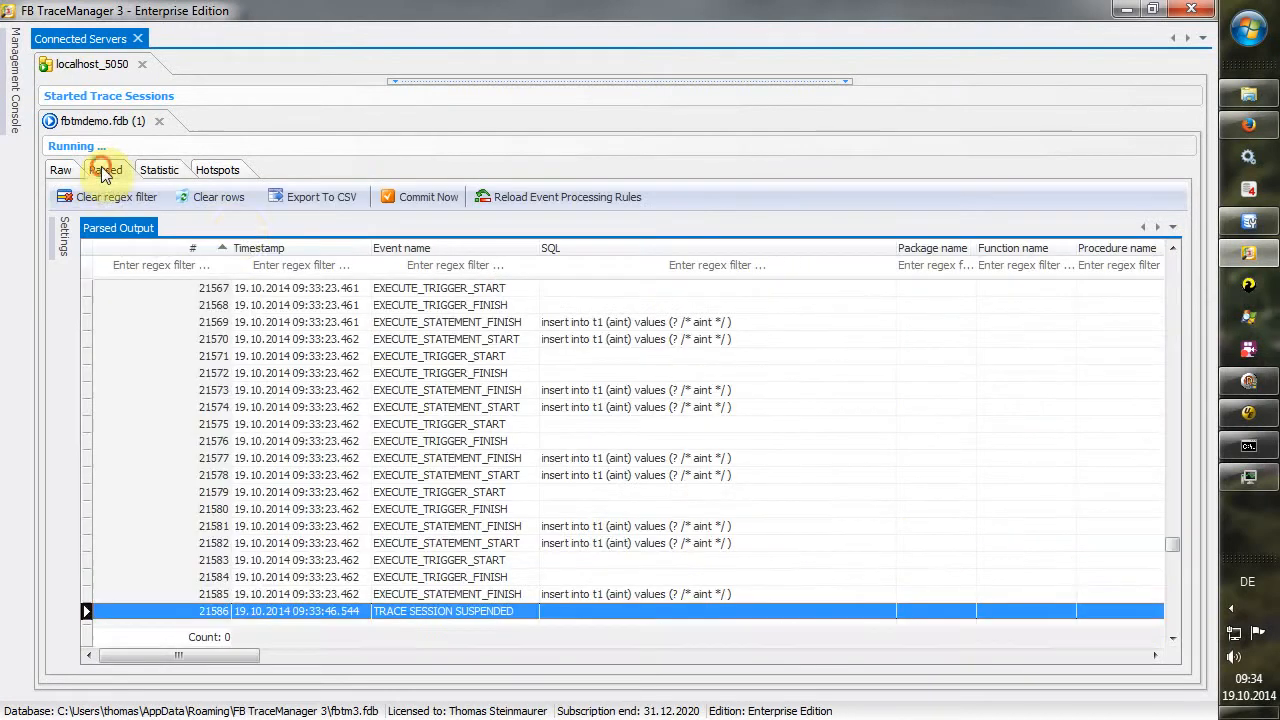
pyautogui.click(433, 266)
pyautogui.write('statement_finish')
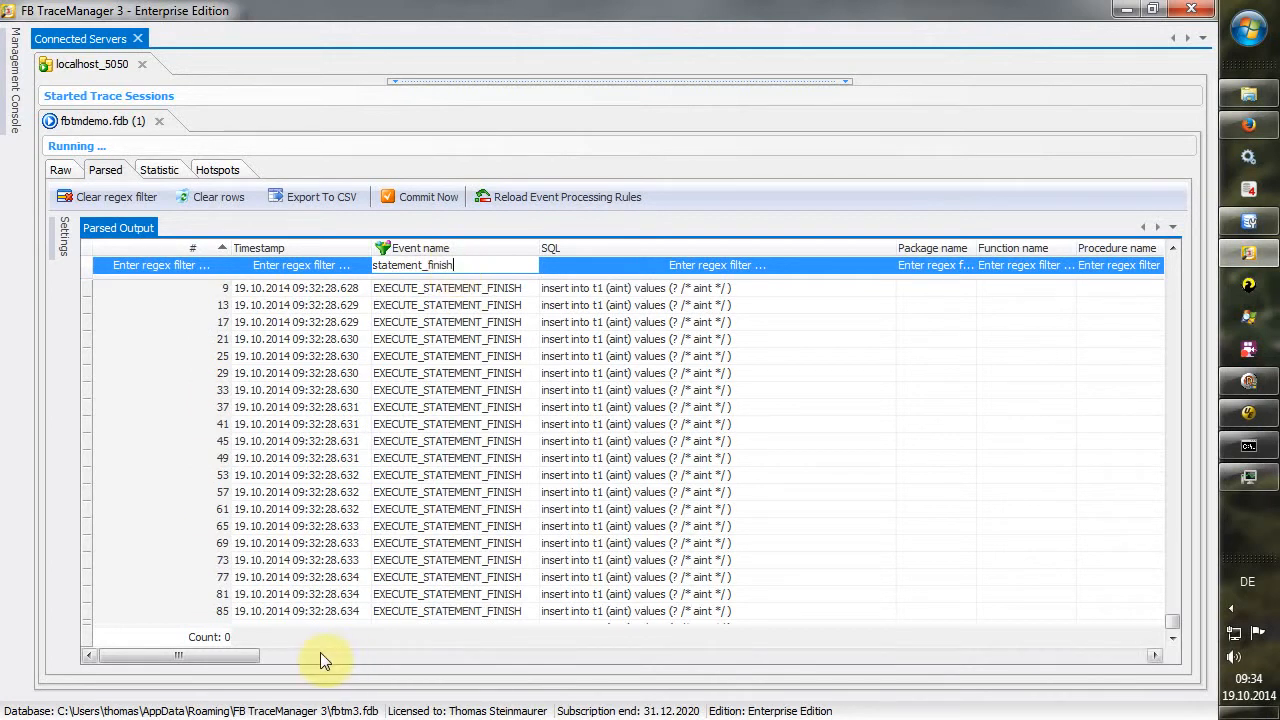
pyautogui.click(200, 638)
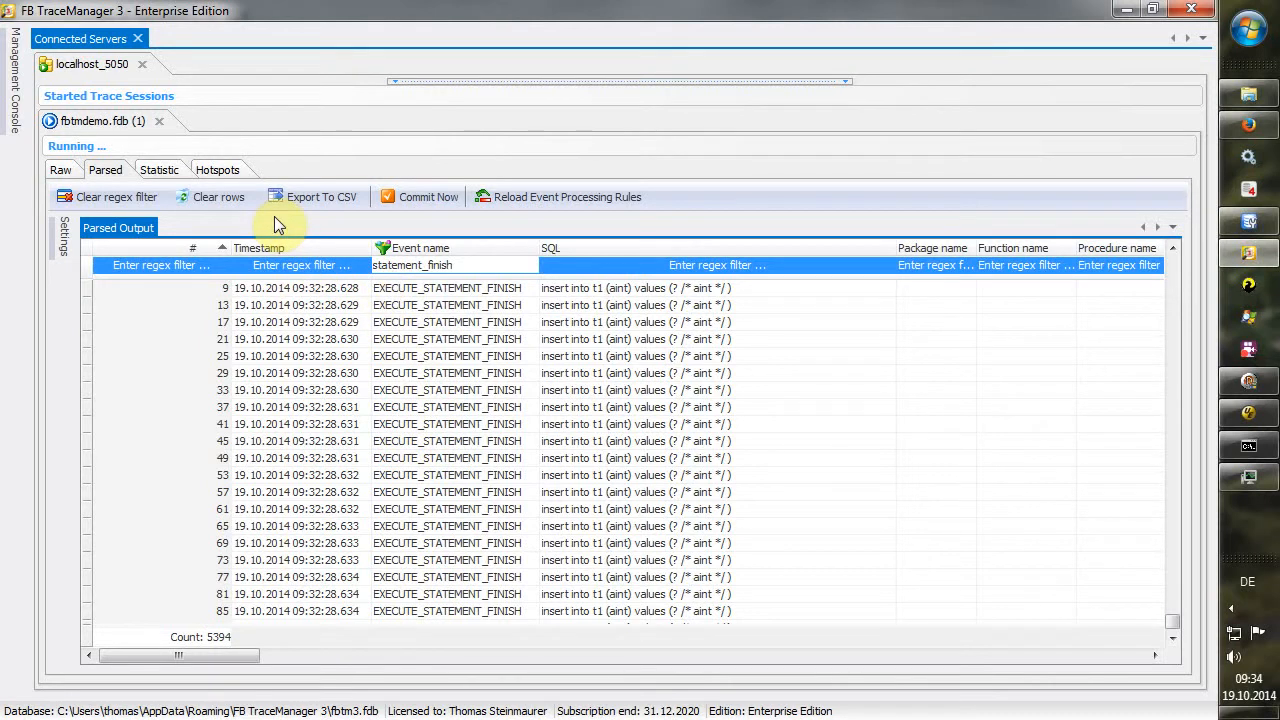
# - Examine the TRACE SESSION SUSPENDED entry in the session statistics
pyautogui.click(205, 195)
pyautogui.click(159, 170)
pyautogui.click(521, 406)
pyautogui.scroll(-4, 523, 412)
pyautogui.scroll(-2, 523, 412)
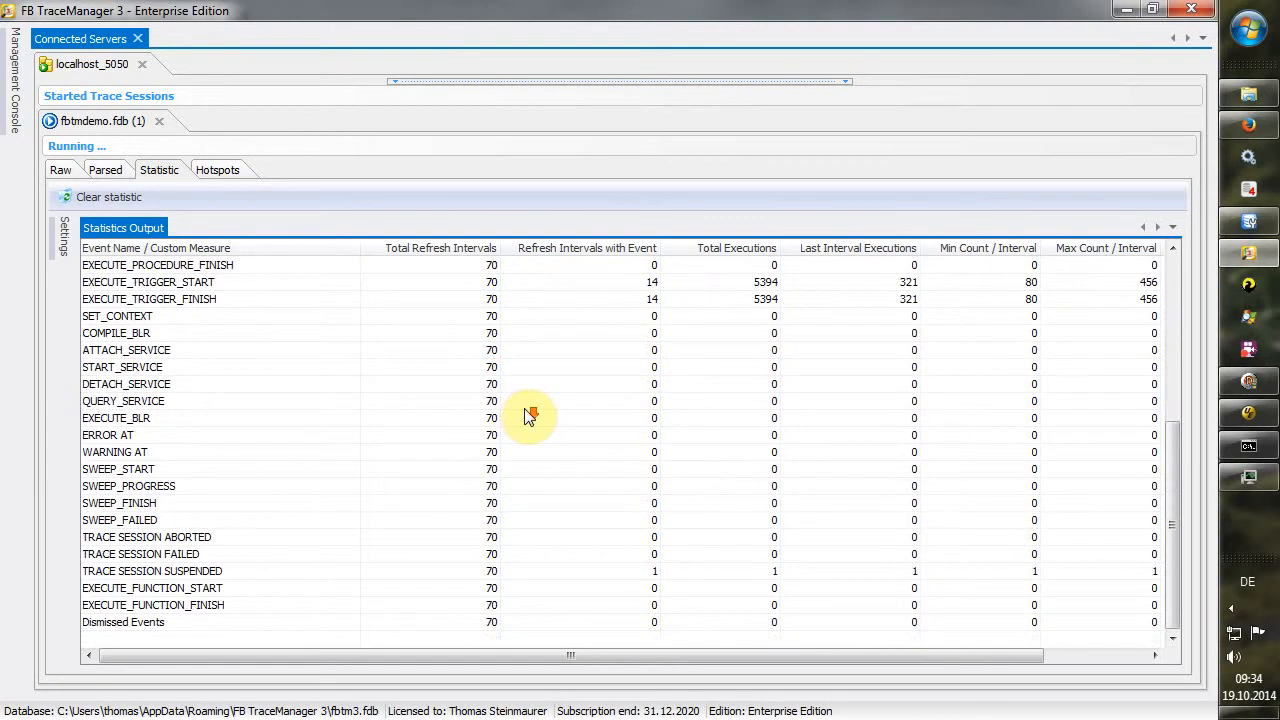
pyautogui.click(640, 574)
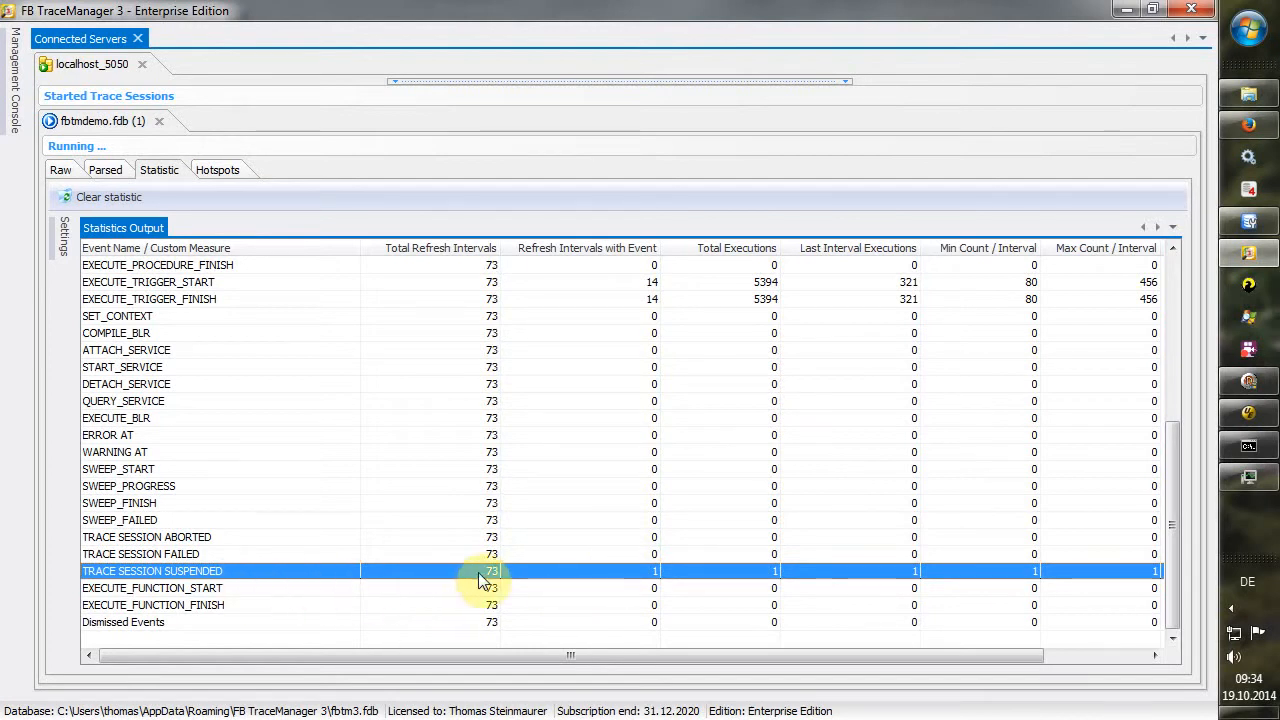
# - Try to filter the parsed output's event names by session_susp
pyautogui.click(105, 170)
pyautogui.click(437, 266)
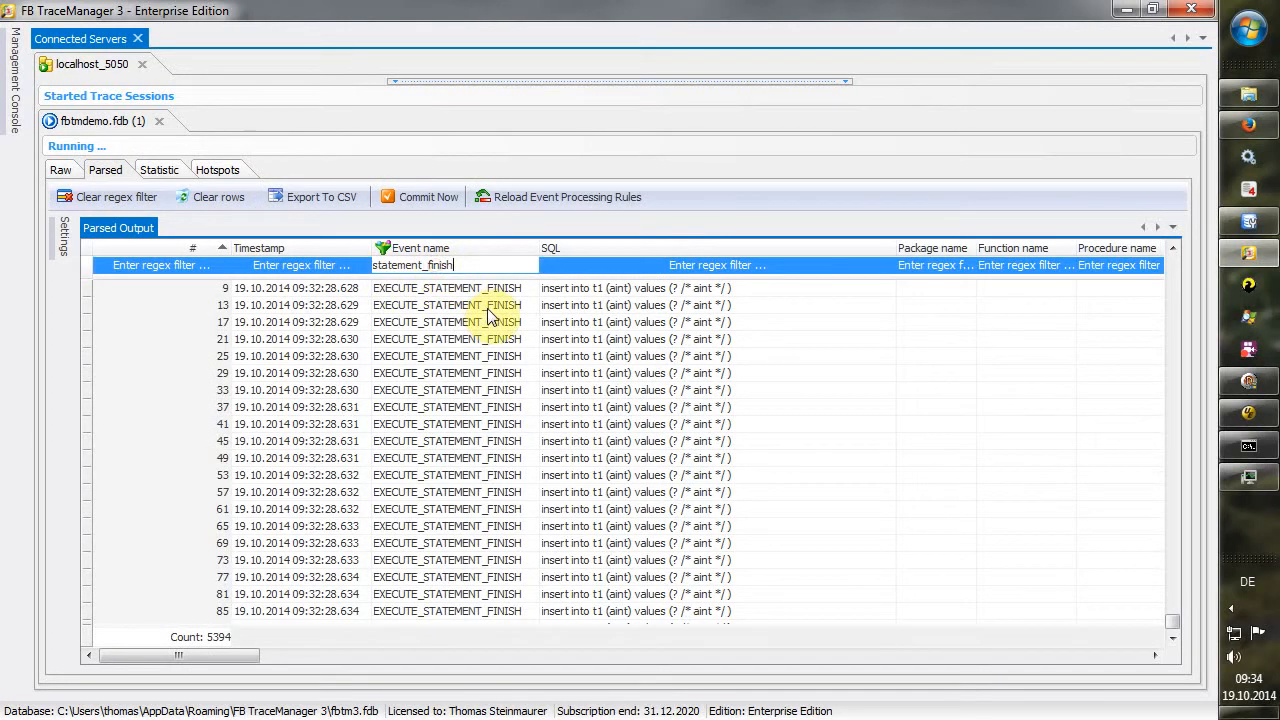
pyautogui.hotkey('ctrl', 'a')
pyautogui.press('BackSpace')
pyautogui.write('session')
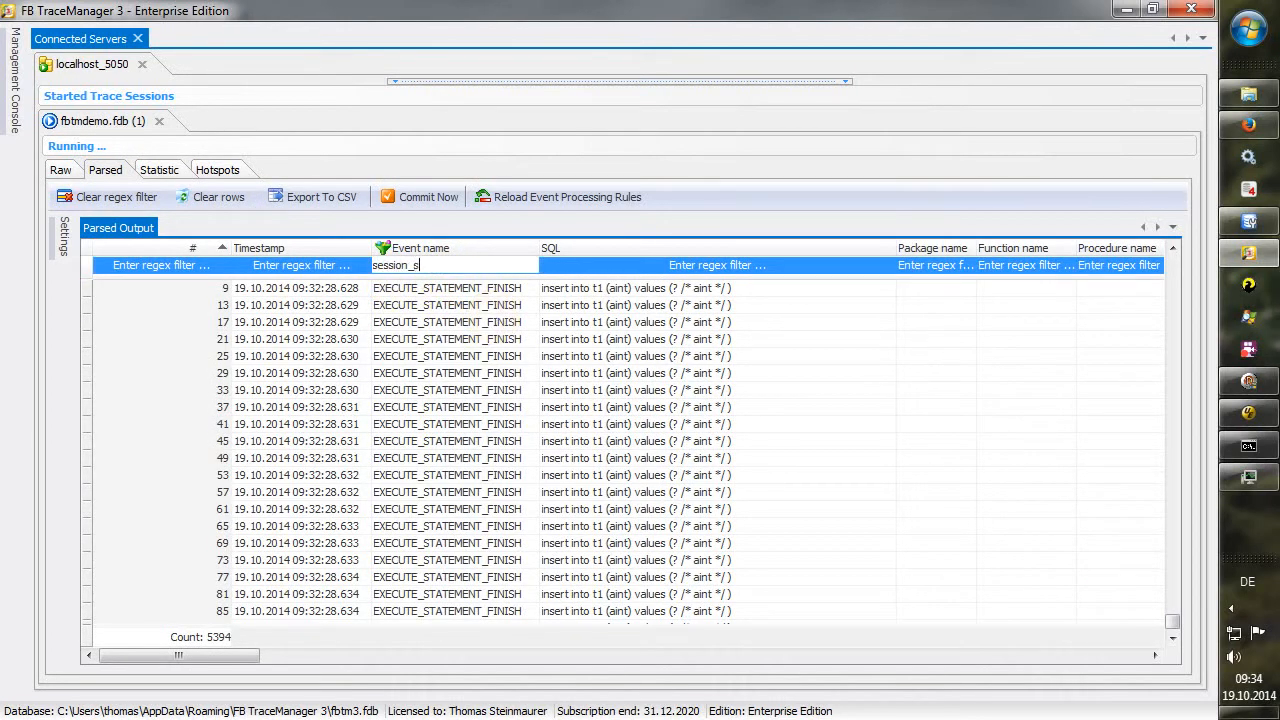
pyautogui.write('_susp')
pyautogui.press('Return')
# - Replace the parsed output's event name filter with suspend
pyautogui.hotkey('ctrl', 'a')
pyautogui.write('suspen')
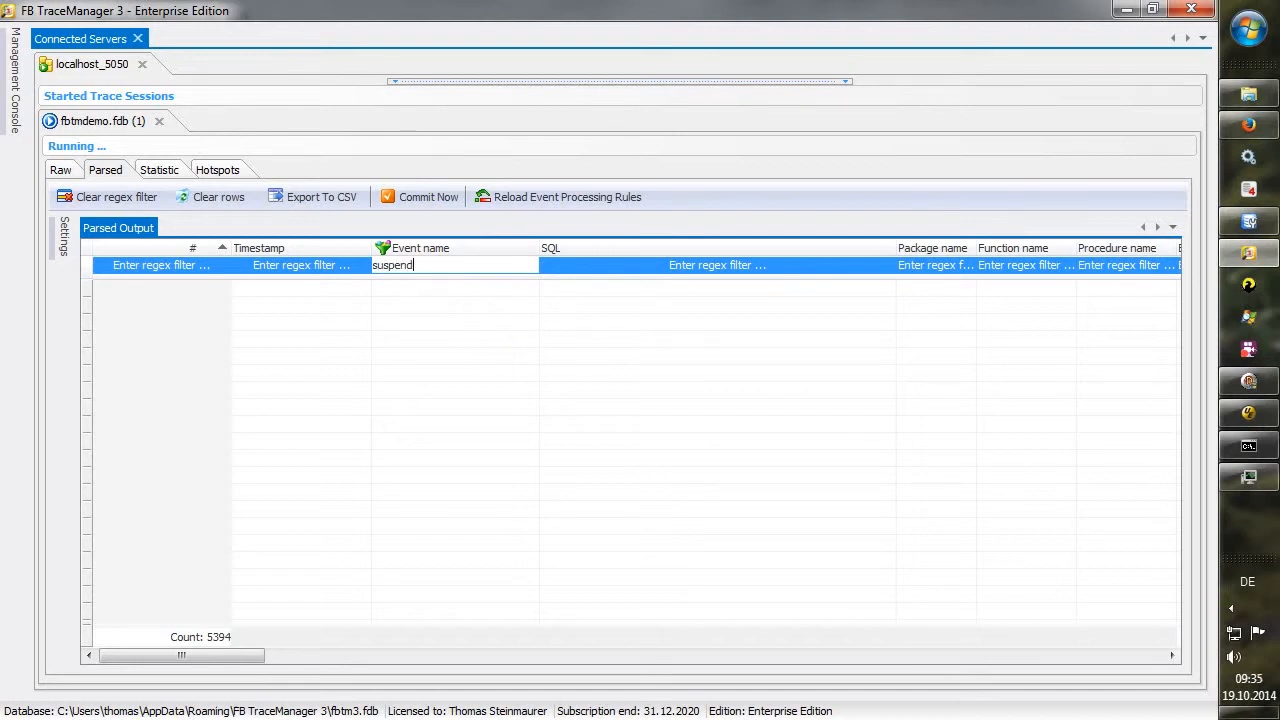
pyautogui.write('d')
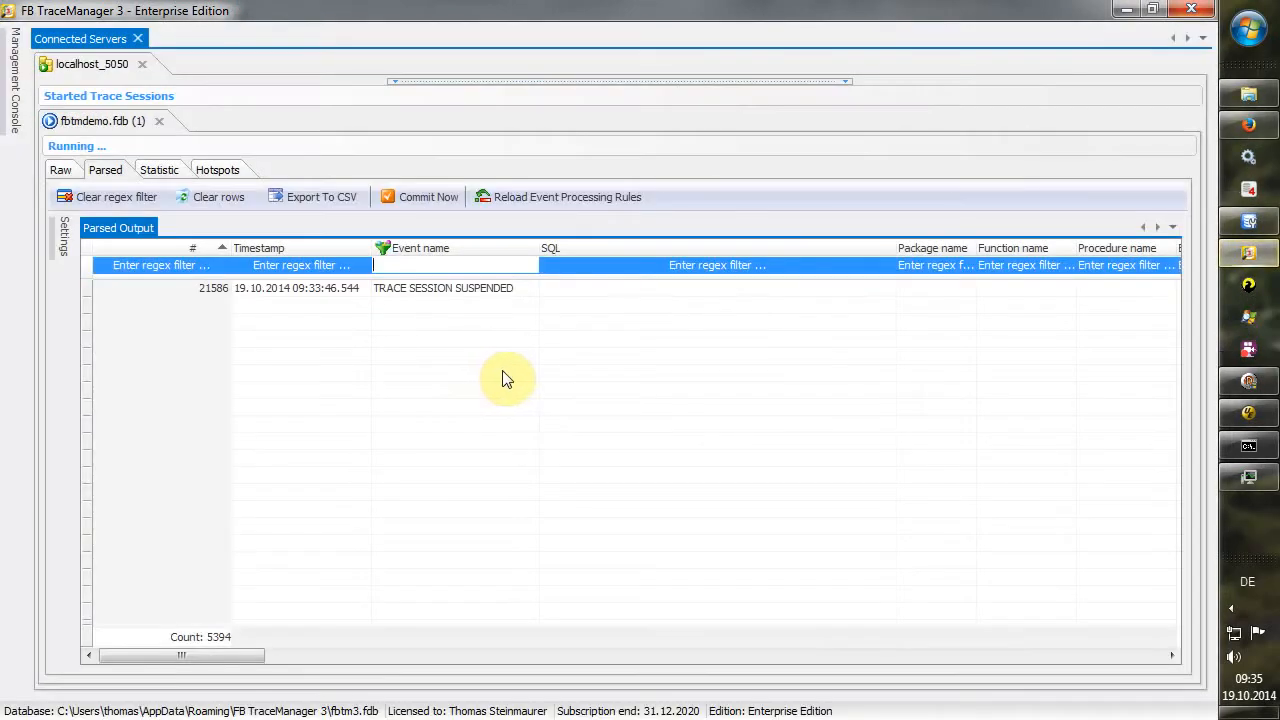
pyautogui.rightClick(482, 288)
pyautogui.click(458, 264)
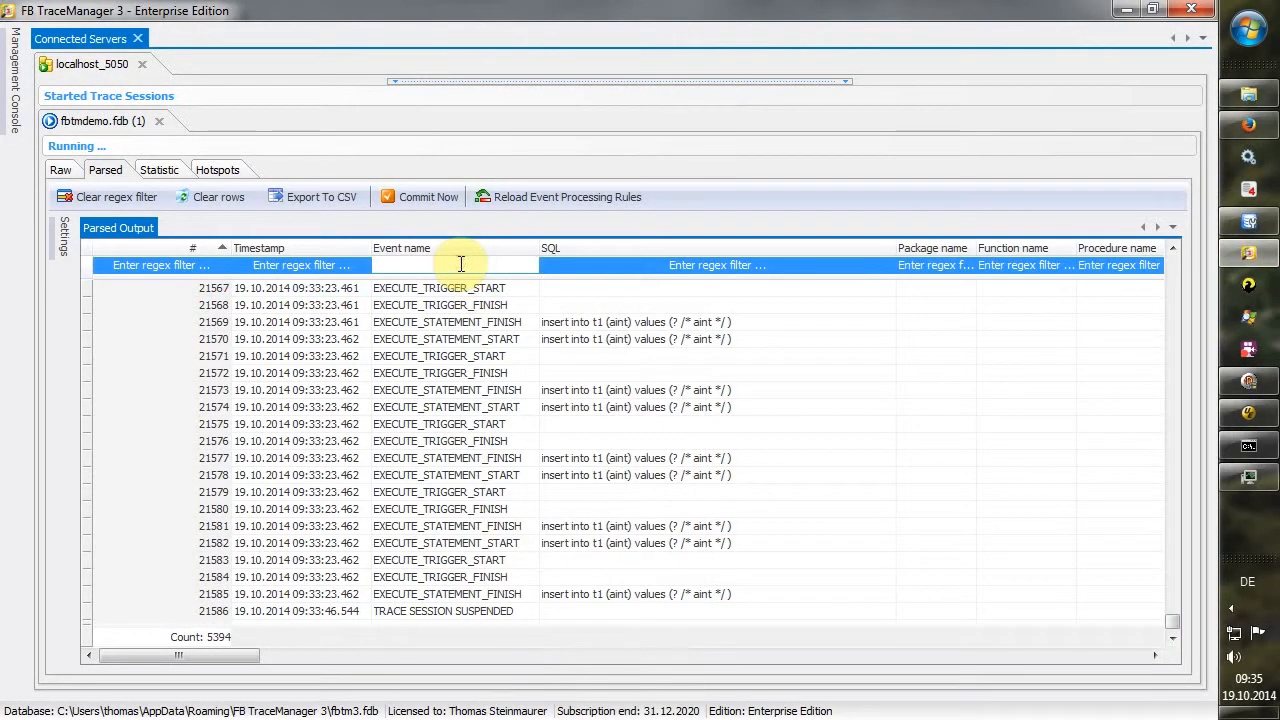
pyautogui.write('suspend')
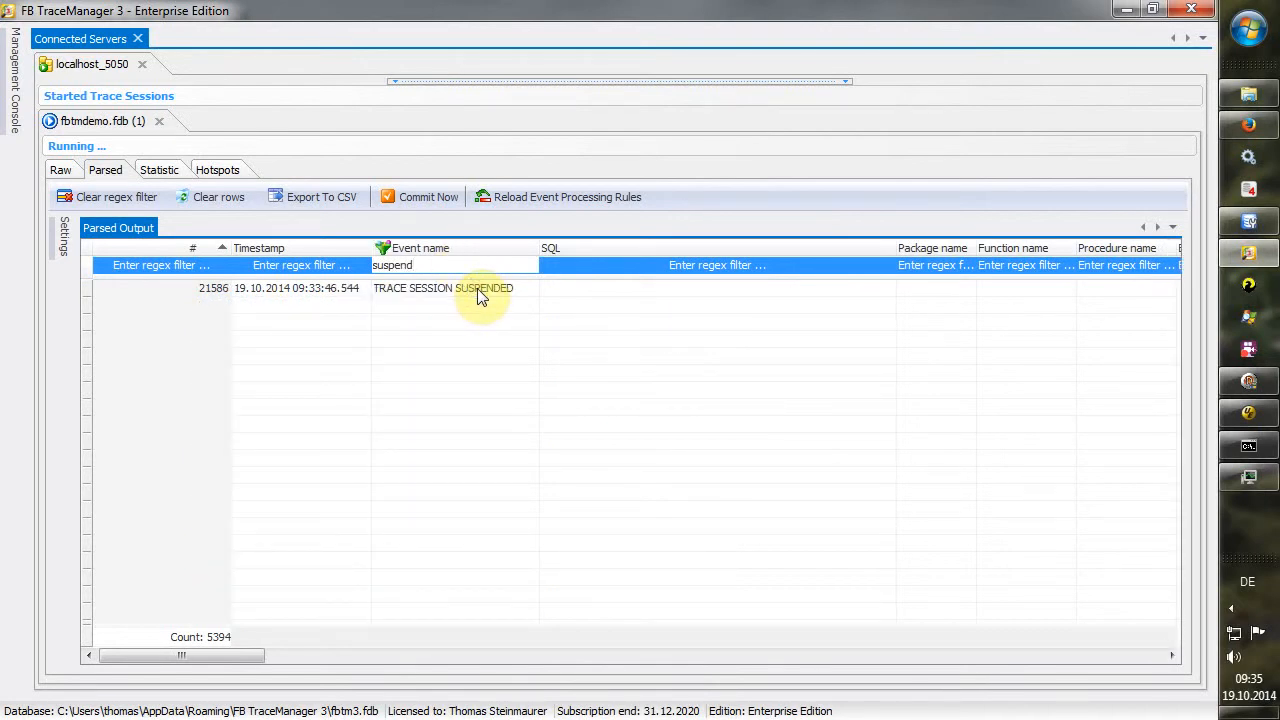
# - View the raw output of the TRACE SESSION SUSPENDED event and close the viewer
pyautogui.rightClick(480, 295)
pyautogui.moveTo(530, 632)
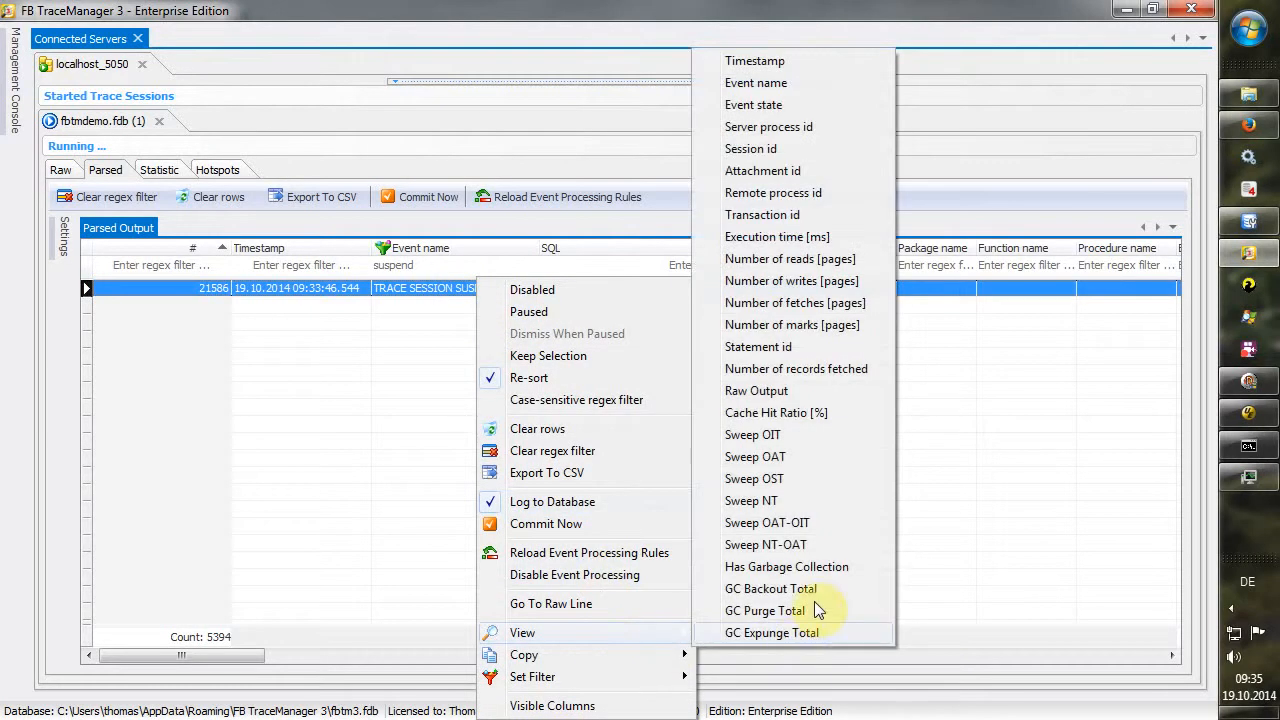
pyautogui.click(772, 392)
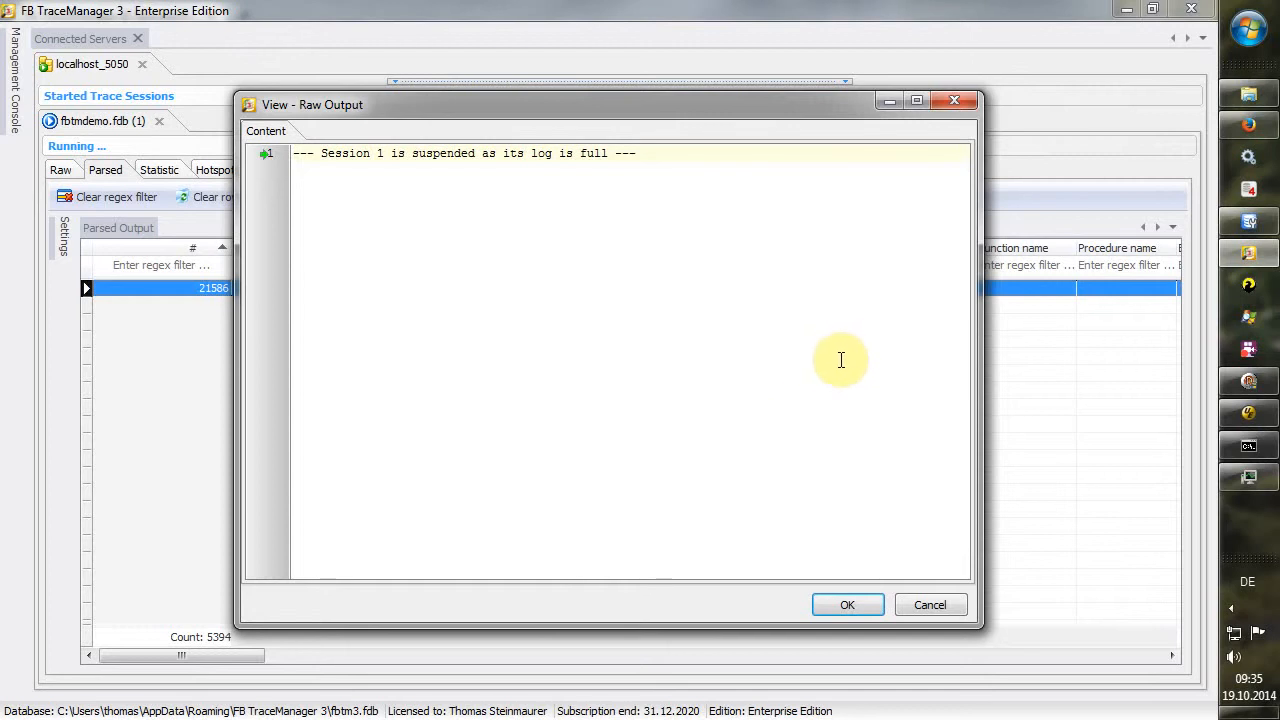
pyautogui.click(930, 606)
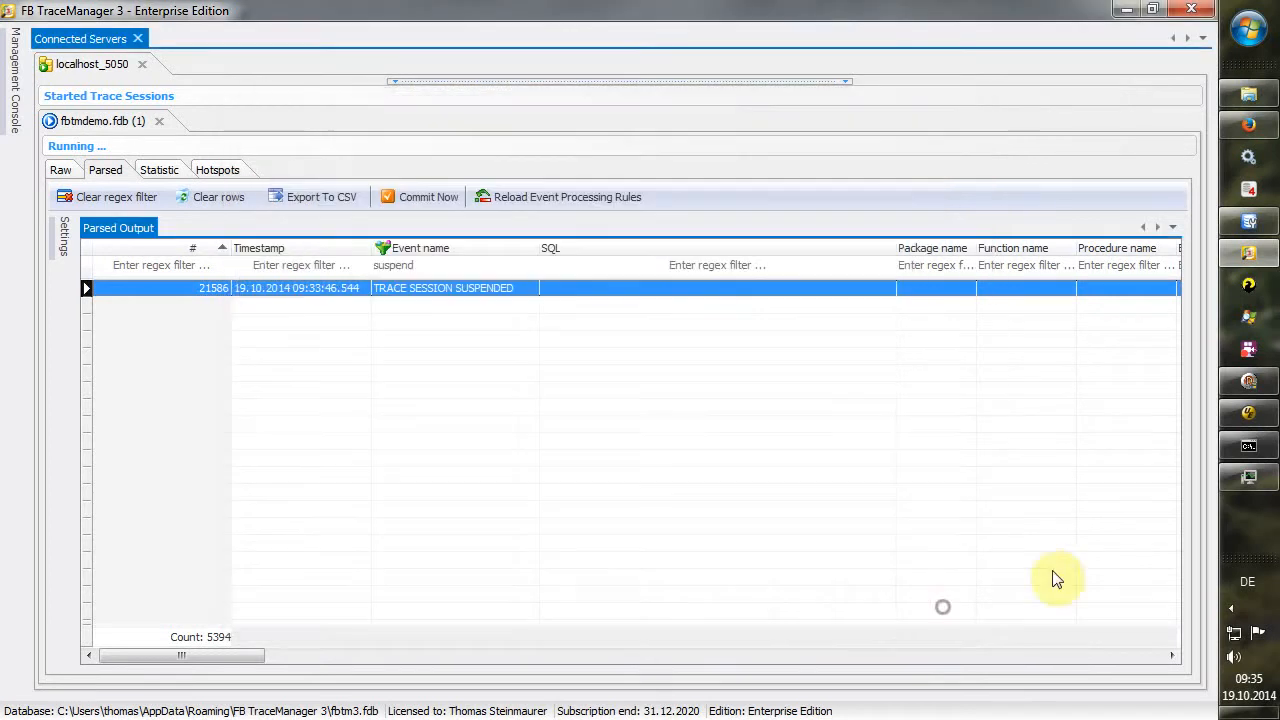
# - Clear all rows and the regex filter in the parsed output
pyautogui.click(60, 170)
pyautogui.click(112, 167)
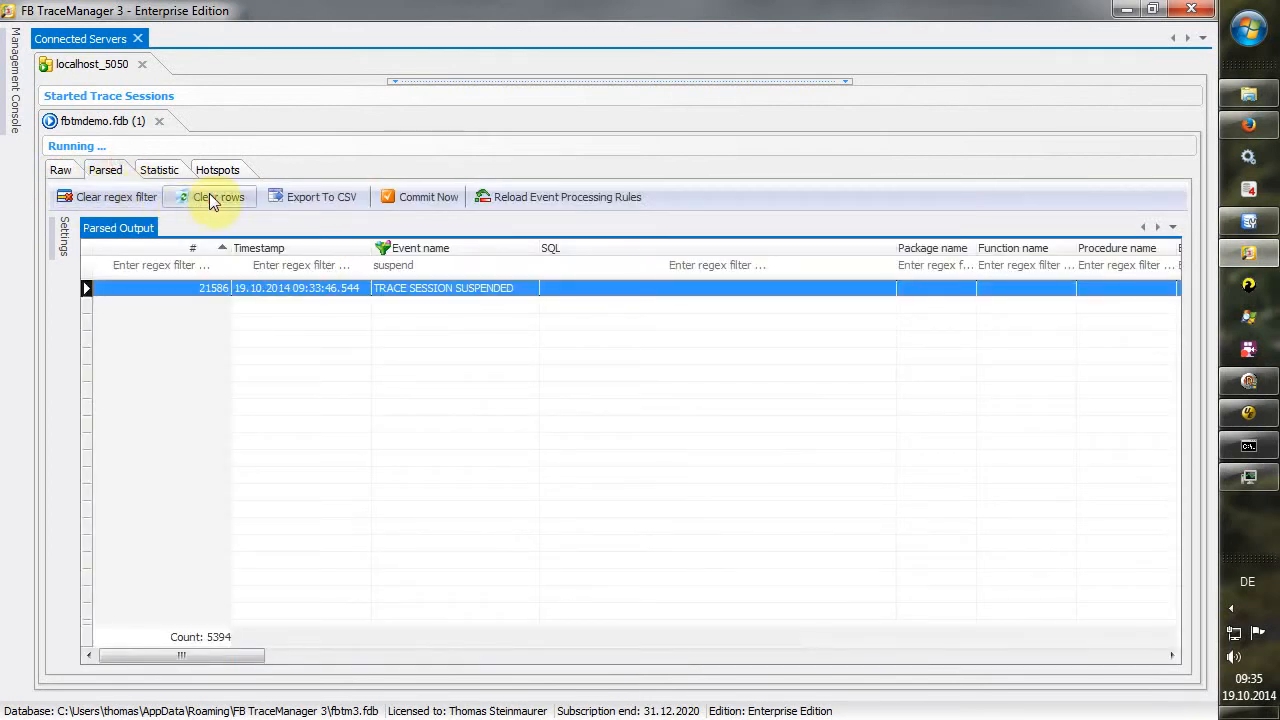
pyautogui.click(212, 197)
pyautogui.click(118, 200)
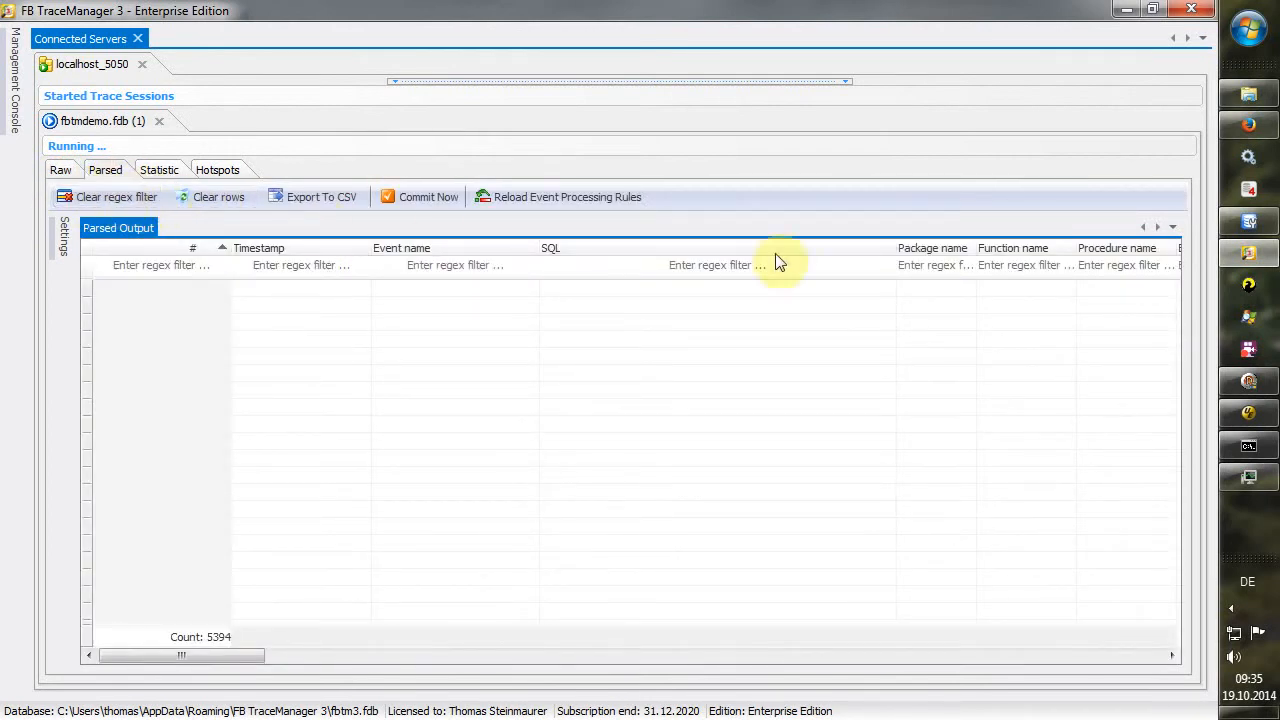
# - Switch to Windows Explorer, open the ProgramData\firebird folder on Local Disk (C:), and maximize the window
pyautogui.click(1250, 95)
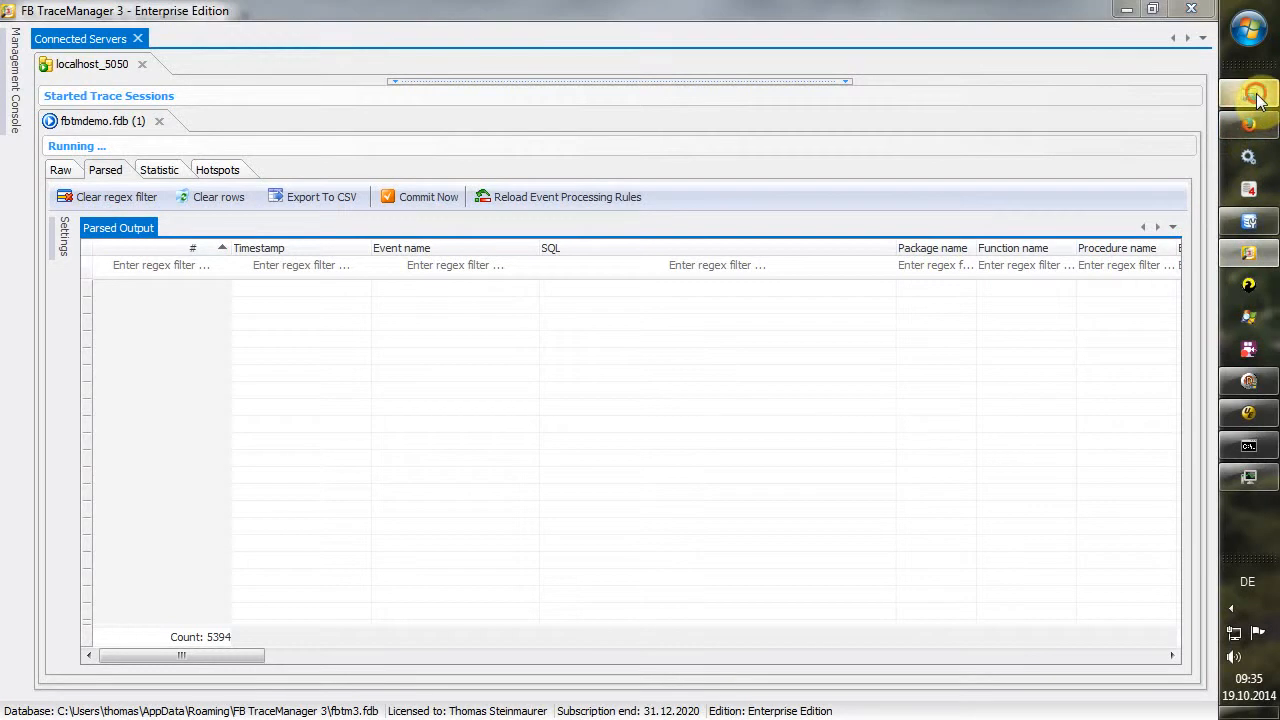
pyautogui.click(143, 477)
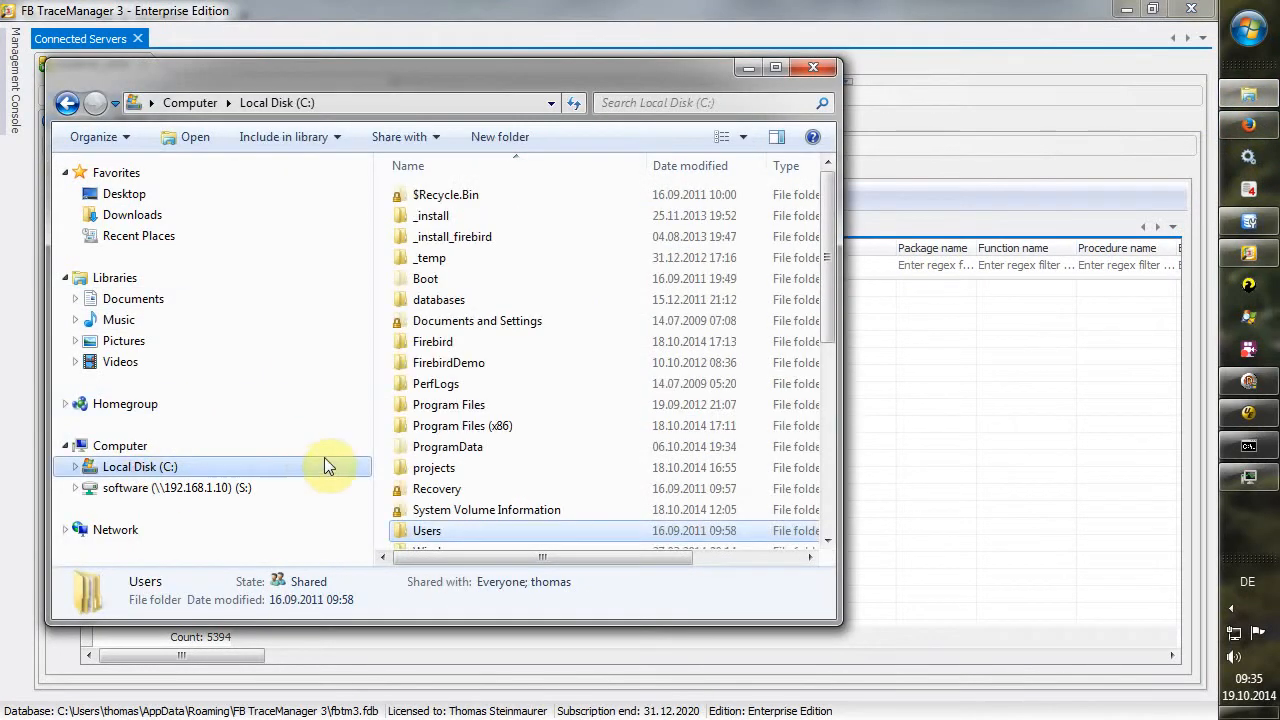
pyautogui.click(486, 487)
pyautogui.scroll(-2, 500, 475)
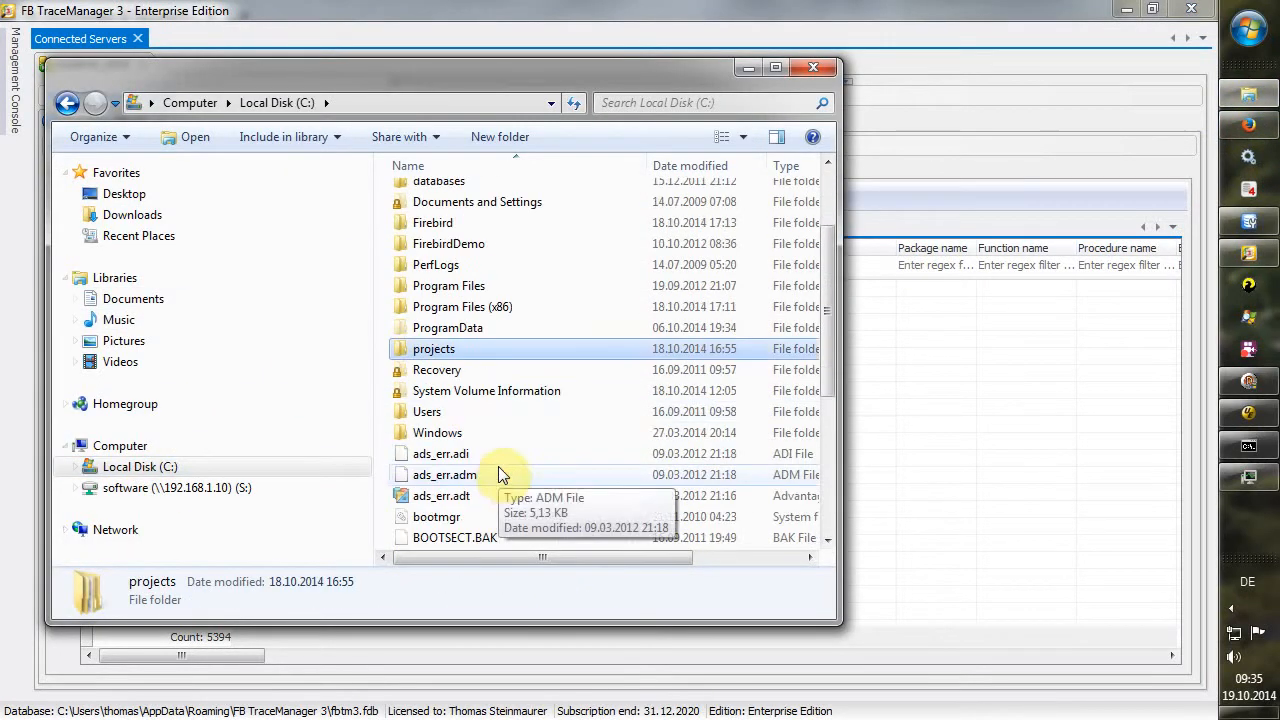
pyautogui.doubleClick(452, 329)
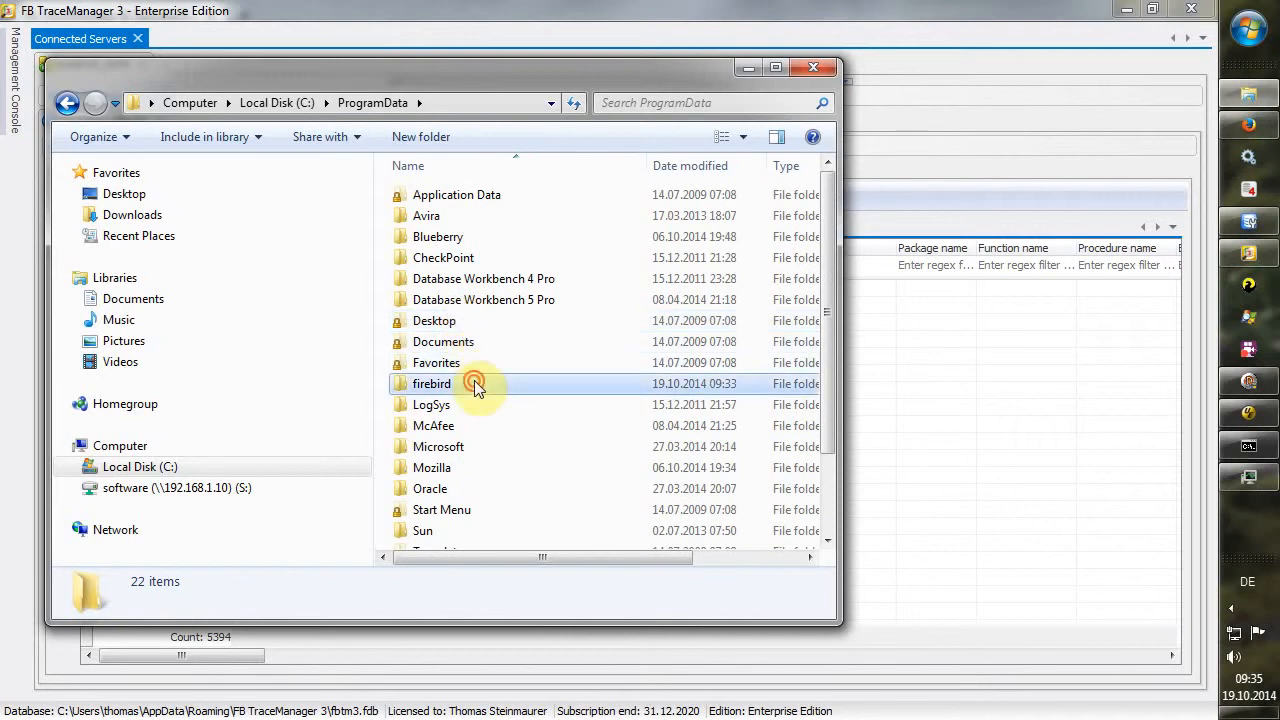
pyautogui.doubleClick(474, 384)
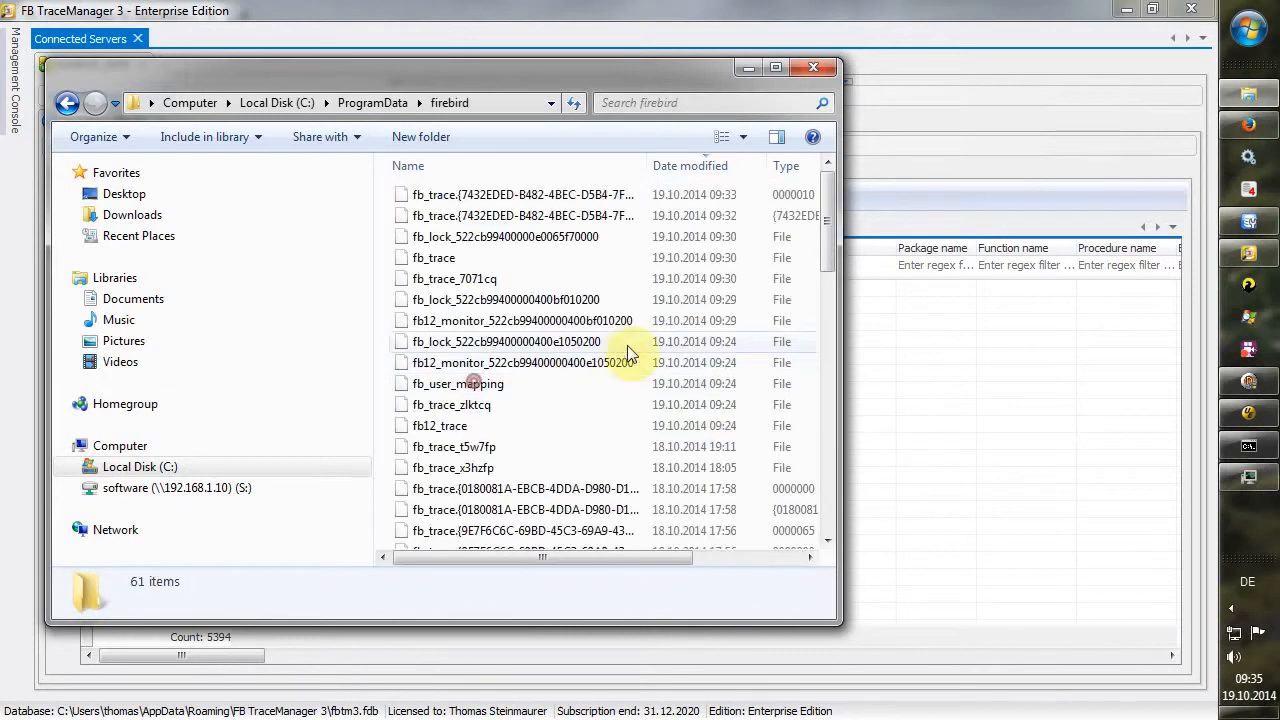
pyautogui.click(776, 66)
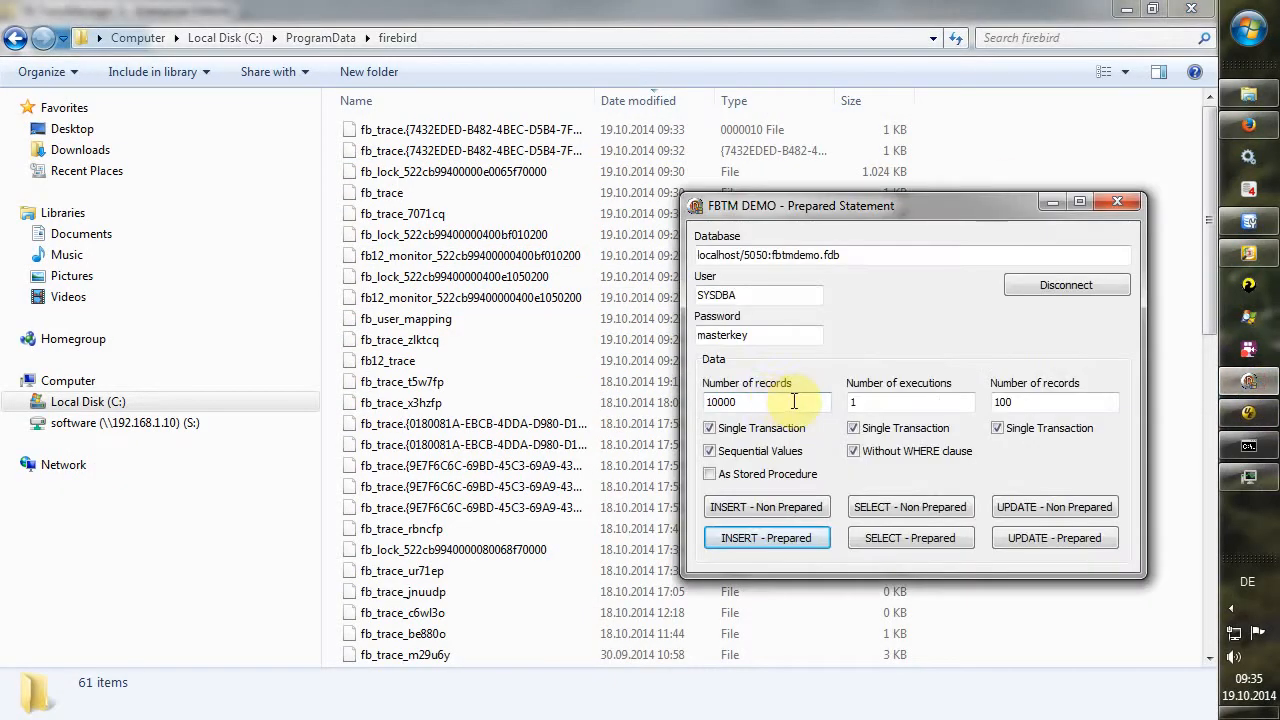
# - Run the prepared INSERT for 10000 records again in FBTM DEMO and minimize its window to watch the firebird folder's trace files
pyautogui.click(785, 538)
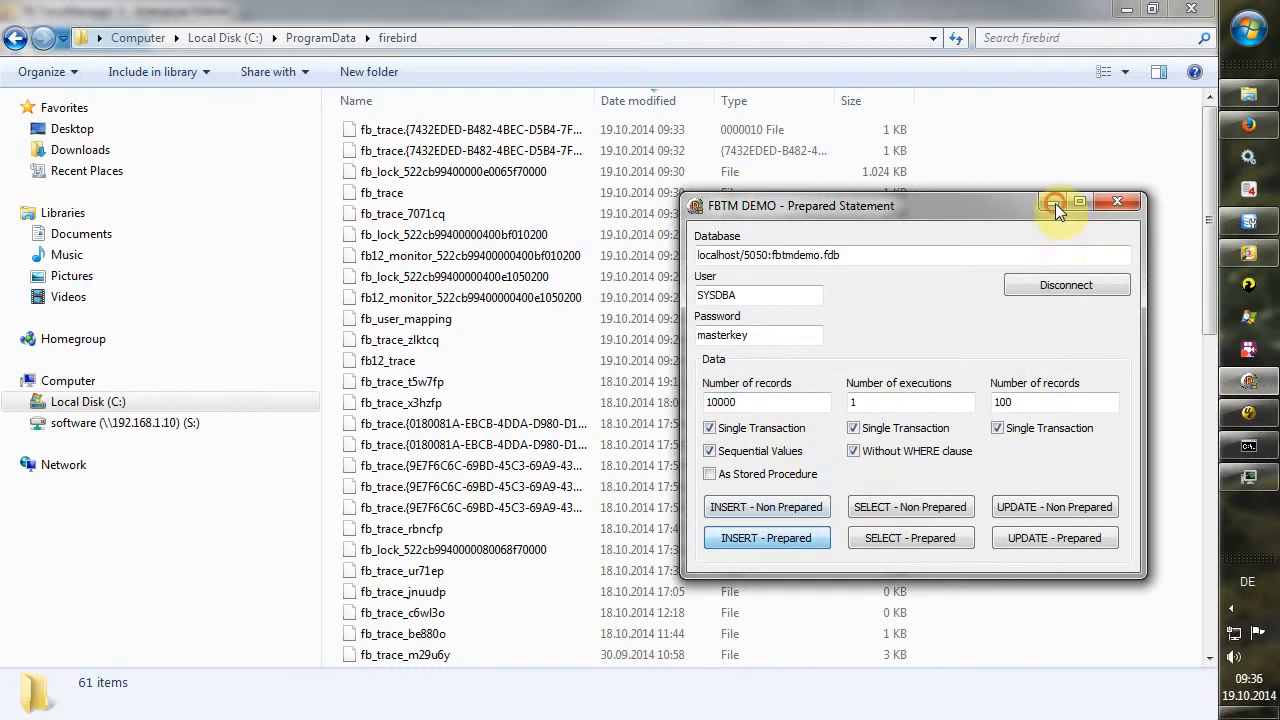
pyautogui.click(752, 396)
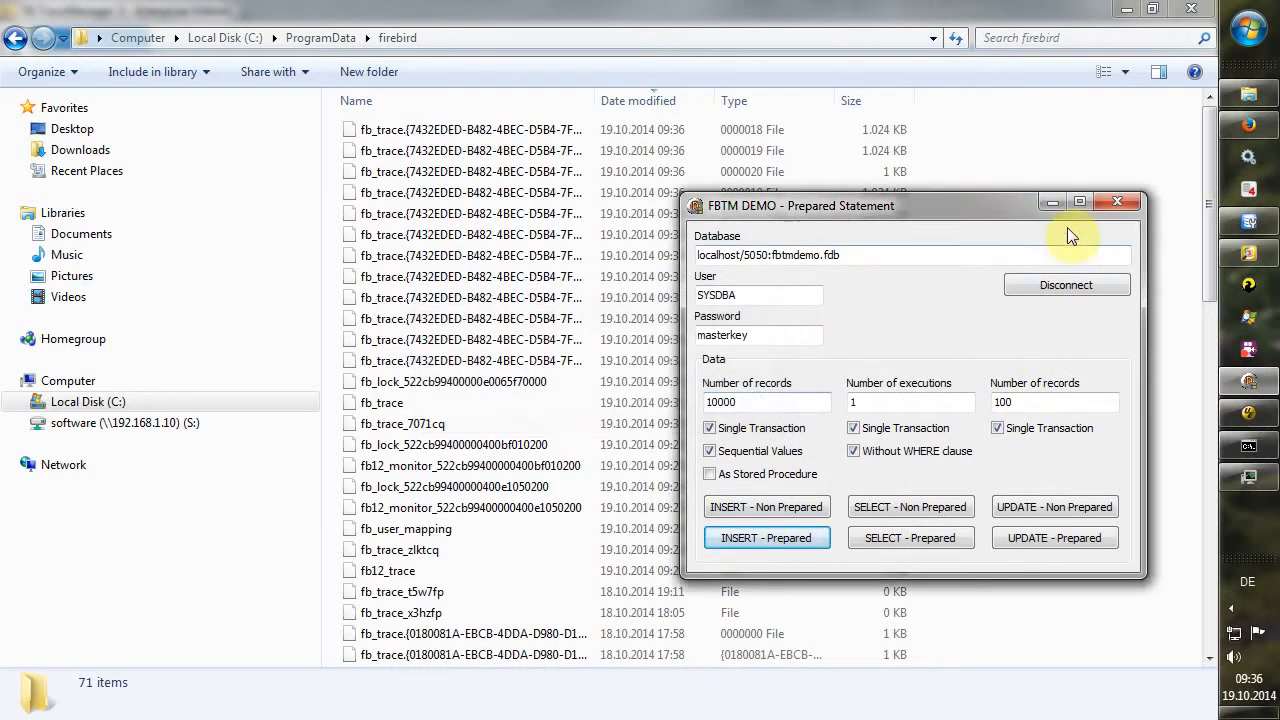
pyautogui.click(1053, 203)
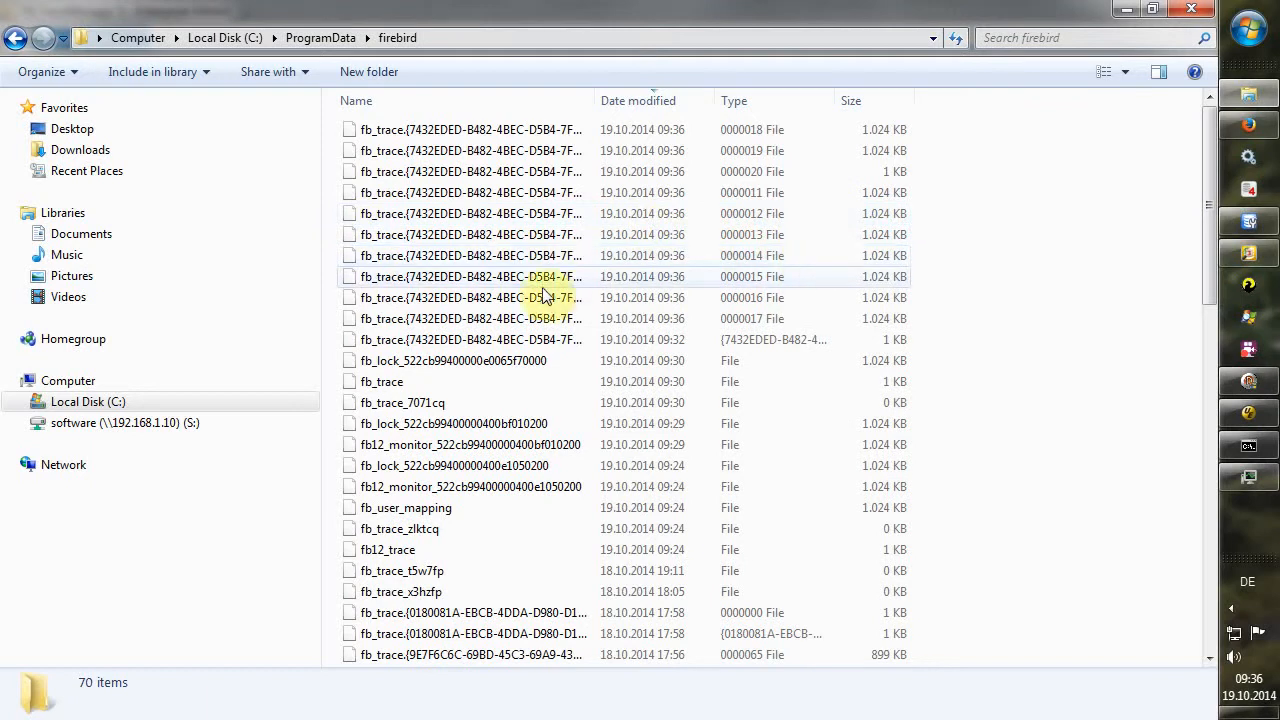
# - Widen the Name column, open the fb_trace log file ending in .0000013 in UltraEdit to inspect it, and close the file
pyautogui.moveTo(596, 100); pyautogui.dragTo(678, 100)
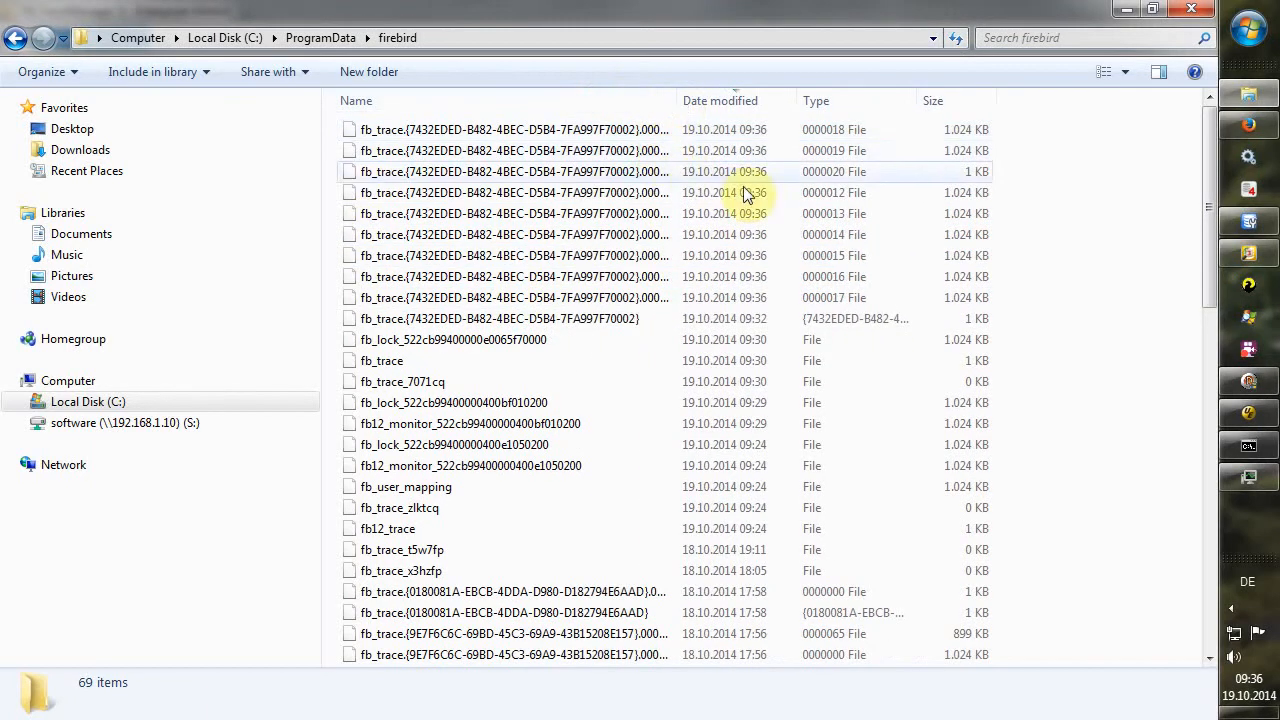
pyautogui.rightClick(608, 212)
pyautogui.click(660, 287)
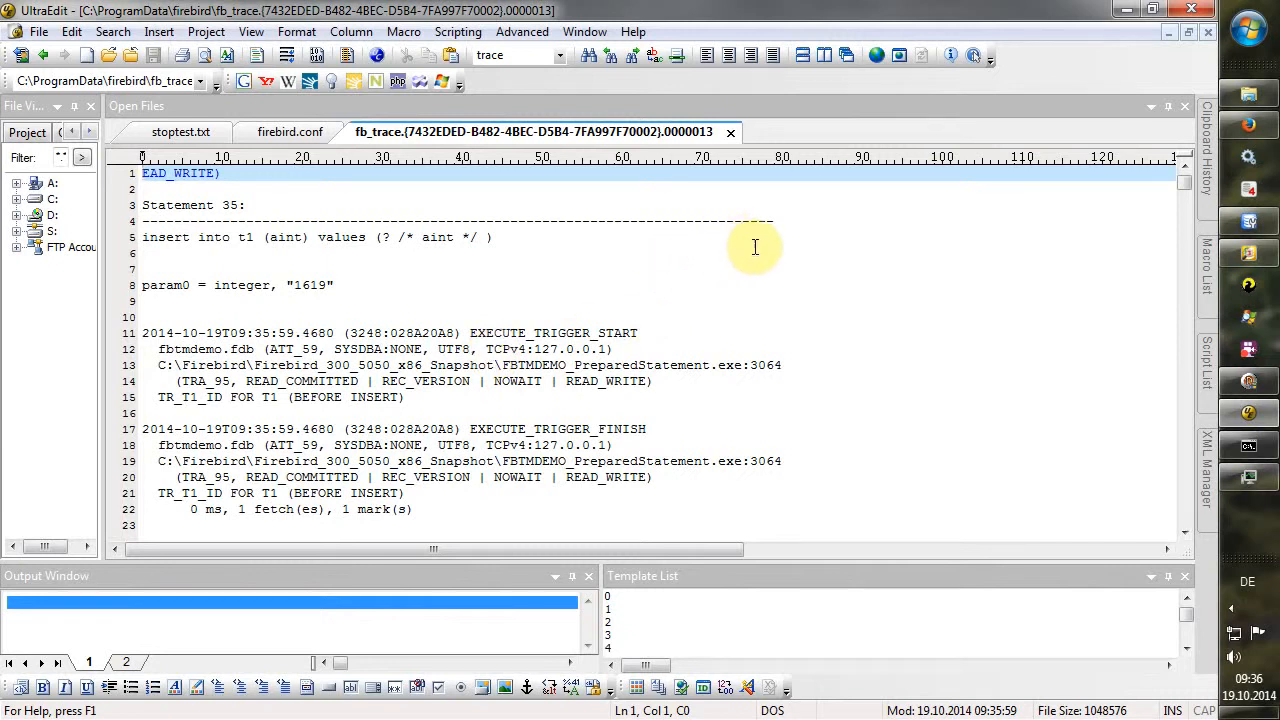
pyautogui.click(730, 132)
pyautogui.click(1127, 11)
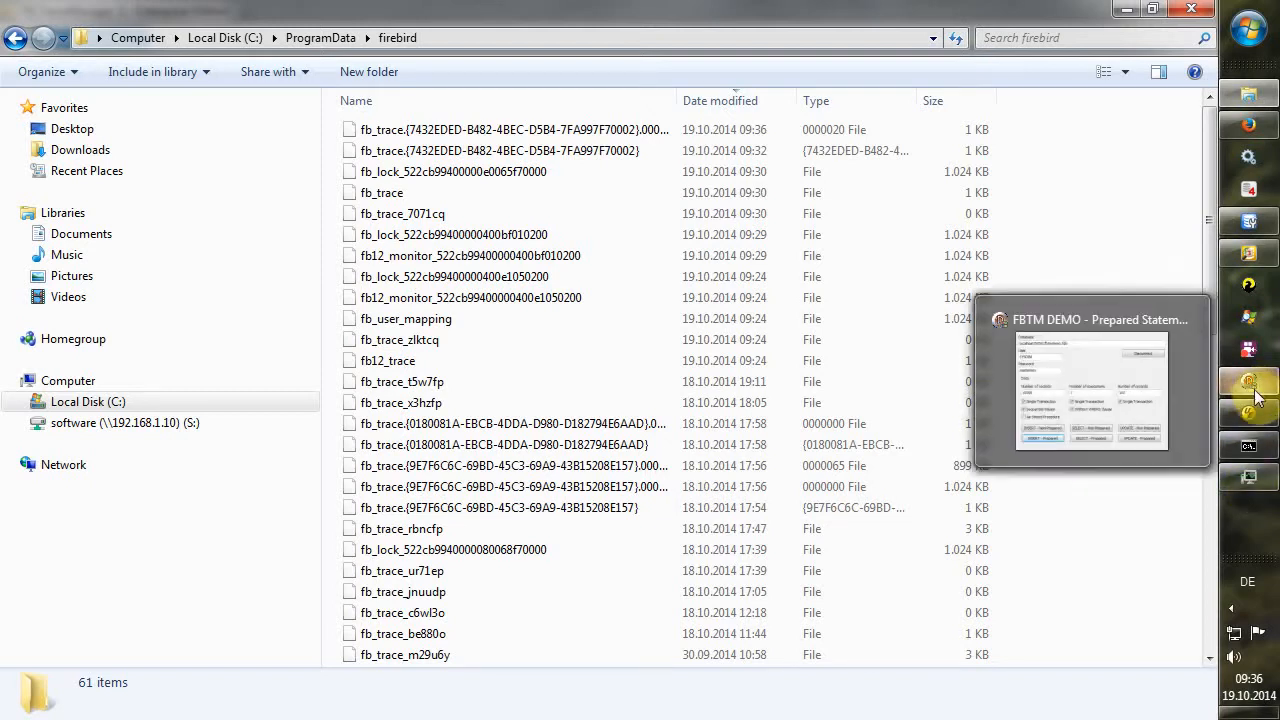
# - Switch to FB TraceManager and examine the execution counts of the TRACE SESSION SUSPENDED event in the trace session's statistics
pyautogui.click(1250, 256)
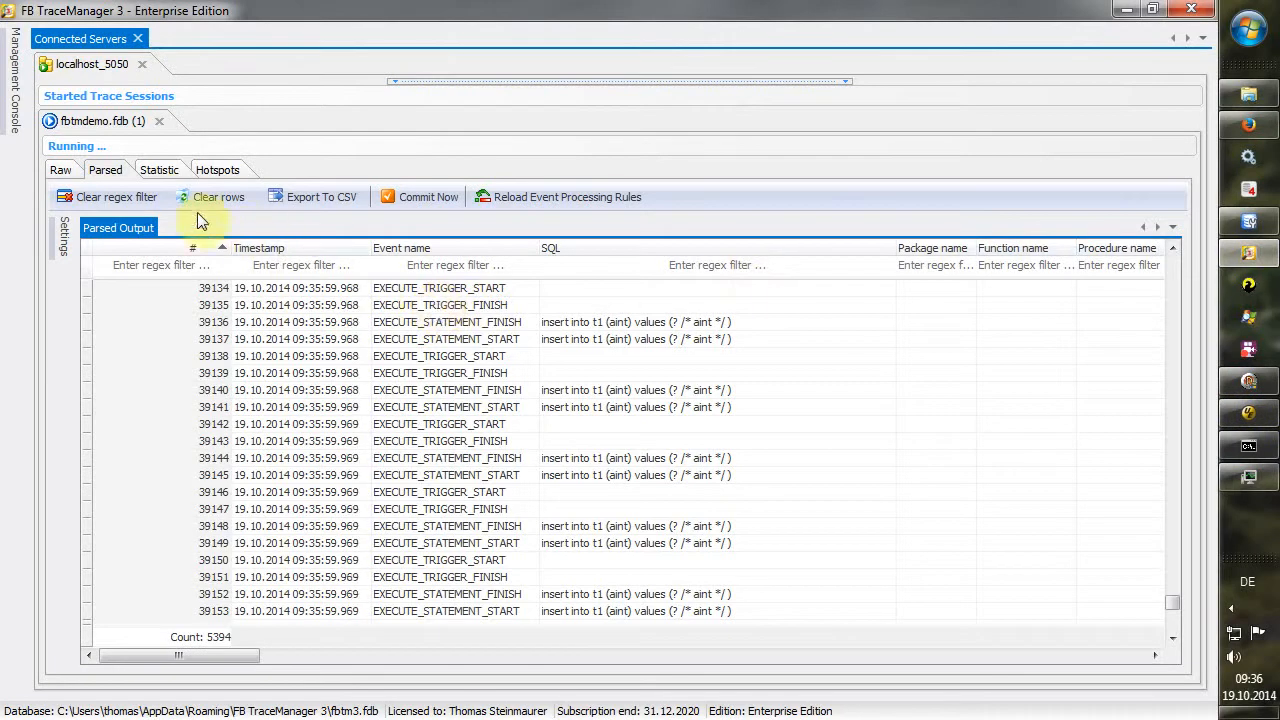
pyautogui.click(406, 266)
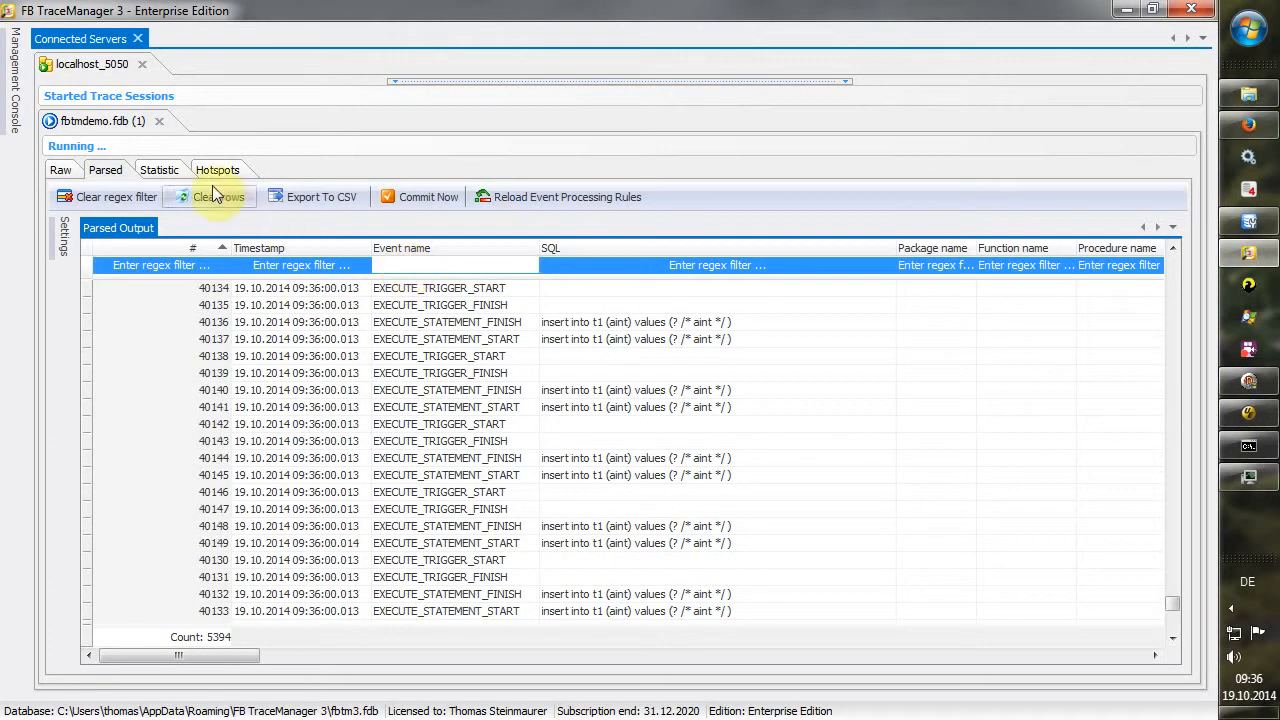
pyautogui.click(170, 172)
pyautogui.click(430, 420)
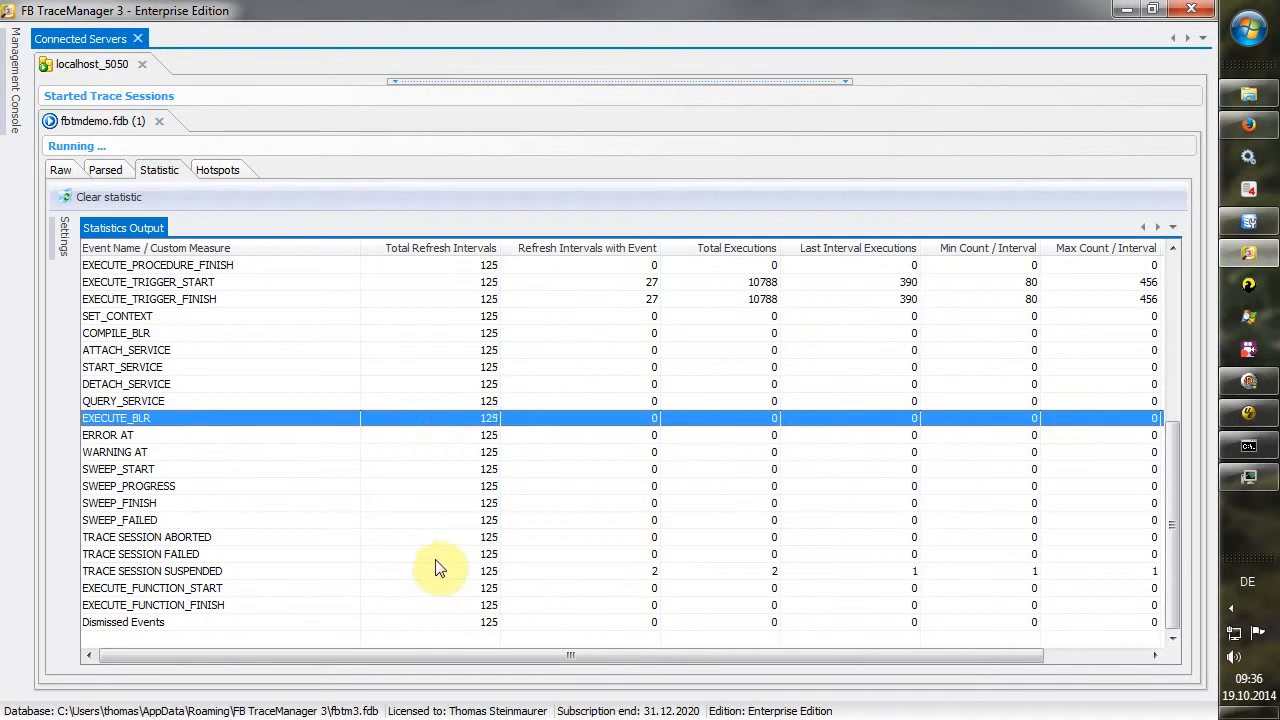
pyautogui.click(524, 555)
pyautogui.click(584, 570)
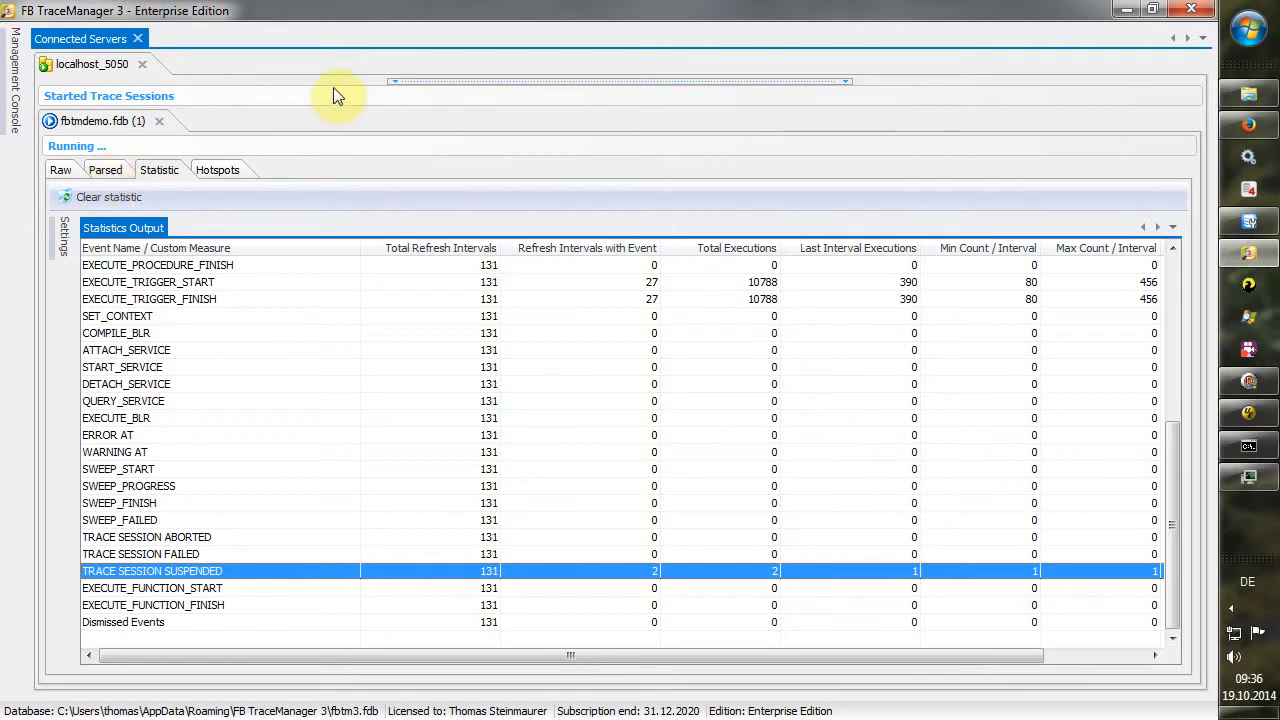
# - Restore the Registered Projects area, review the trace configuration of the fbtmdemo.fdb project, and cancel the wizard
pyautogui.moveTo(340, 84); pyautogui.dragTo(338, 243)
pyautogui.doubleClick(323, 181)
pyautogui.click(700, 696)
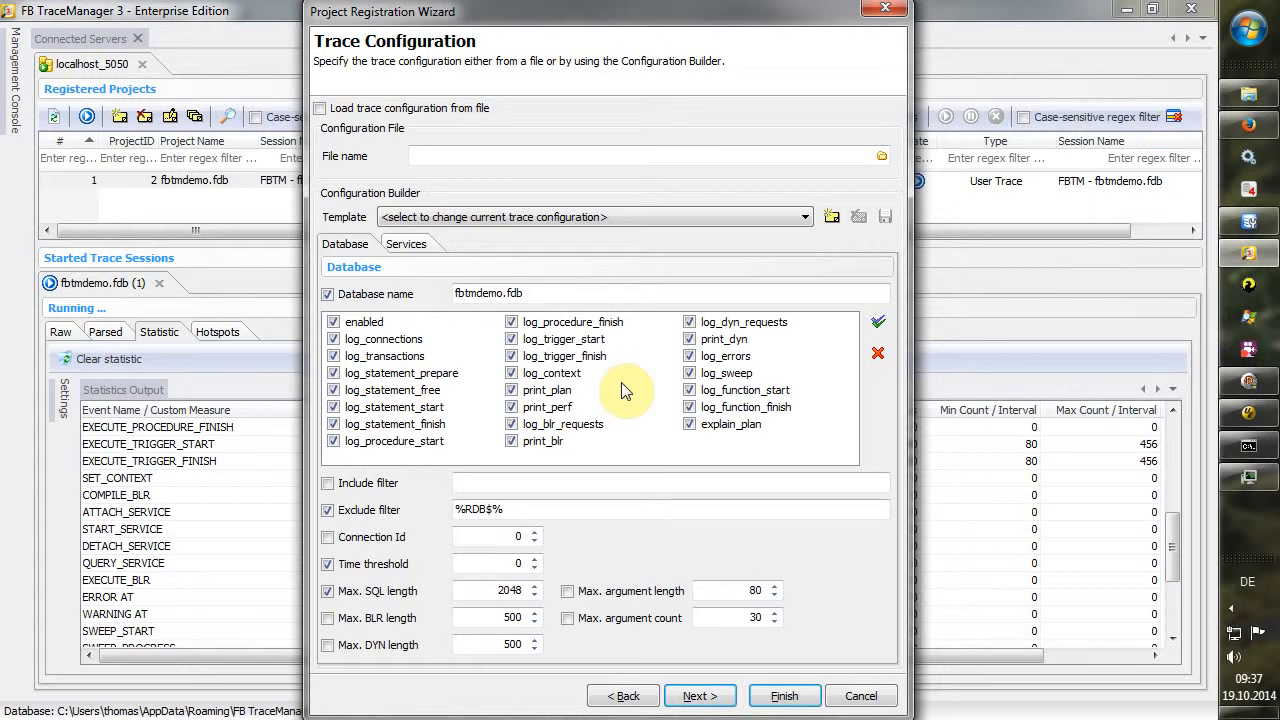
pyautogui.click(862, 698)
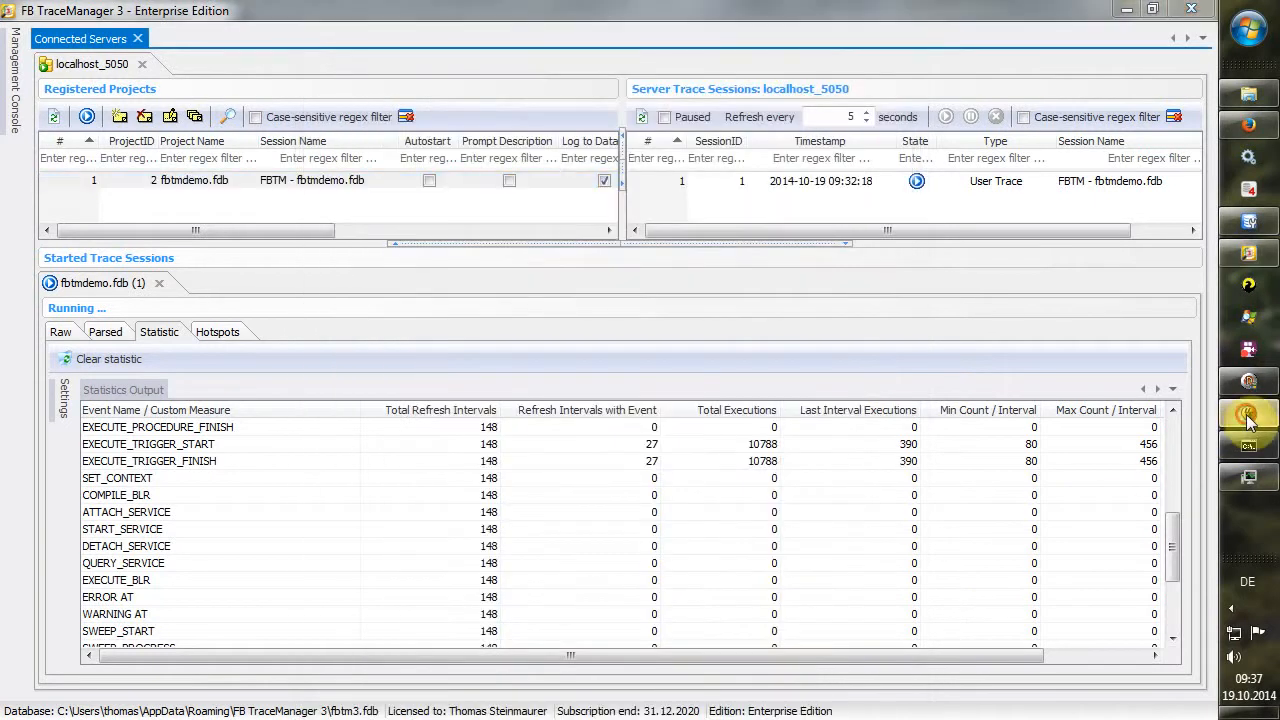
# - Switch to UltraEdit, add an uncommented line MaxUserTraceLogSize = 100 below the commented default in firebird.conf, and save the file
pyautogui.click(1247, 413)
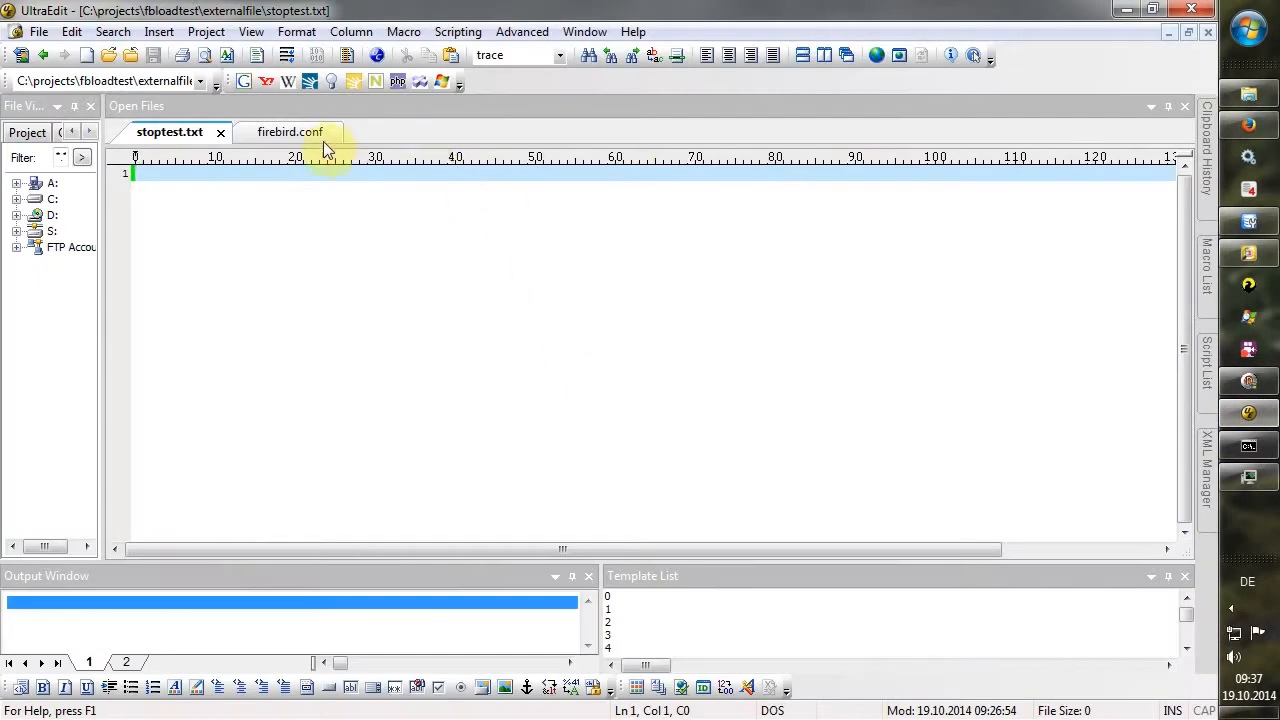
pyautogui.click(290, 132)
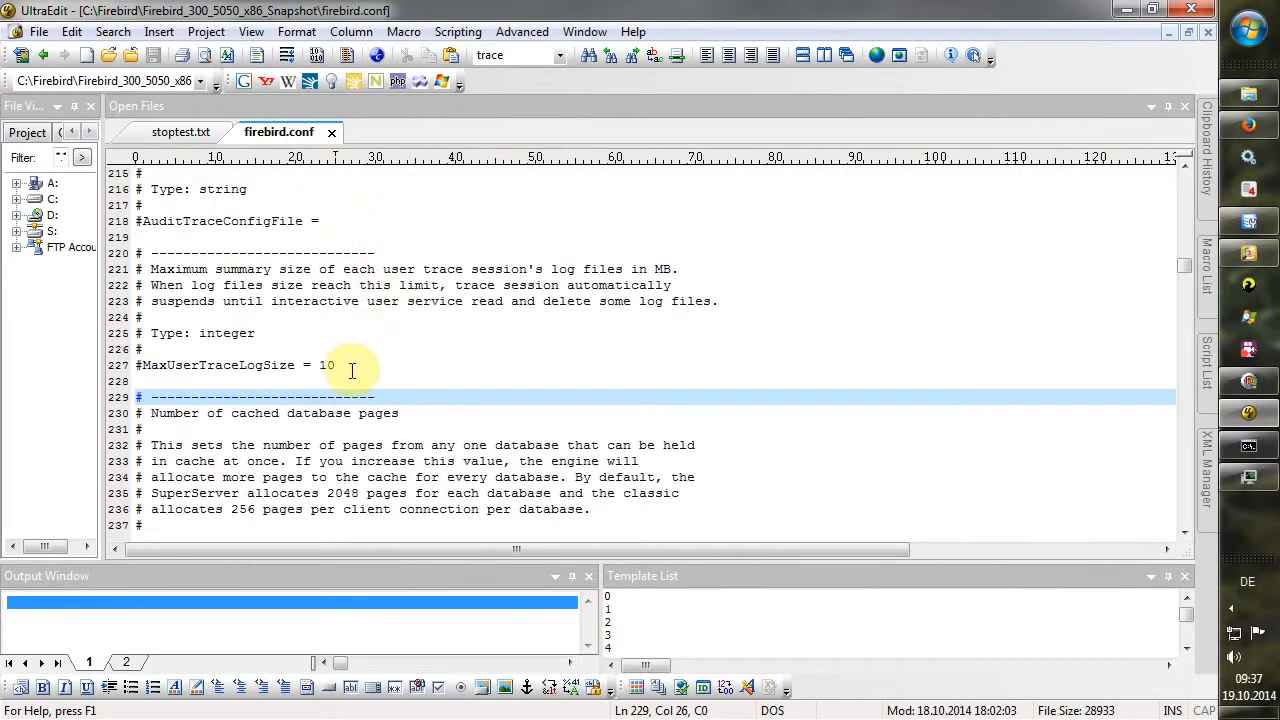
pyautogui.click(352, 368)
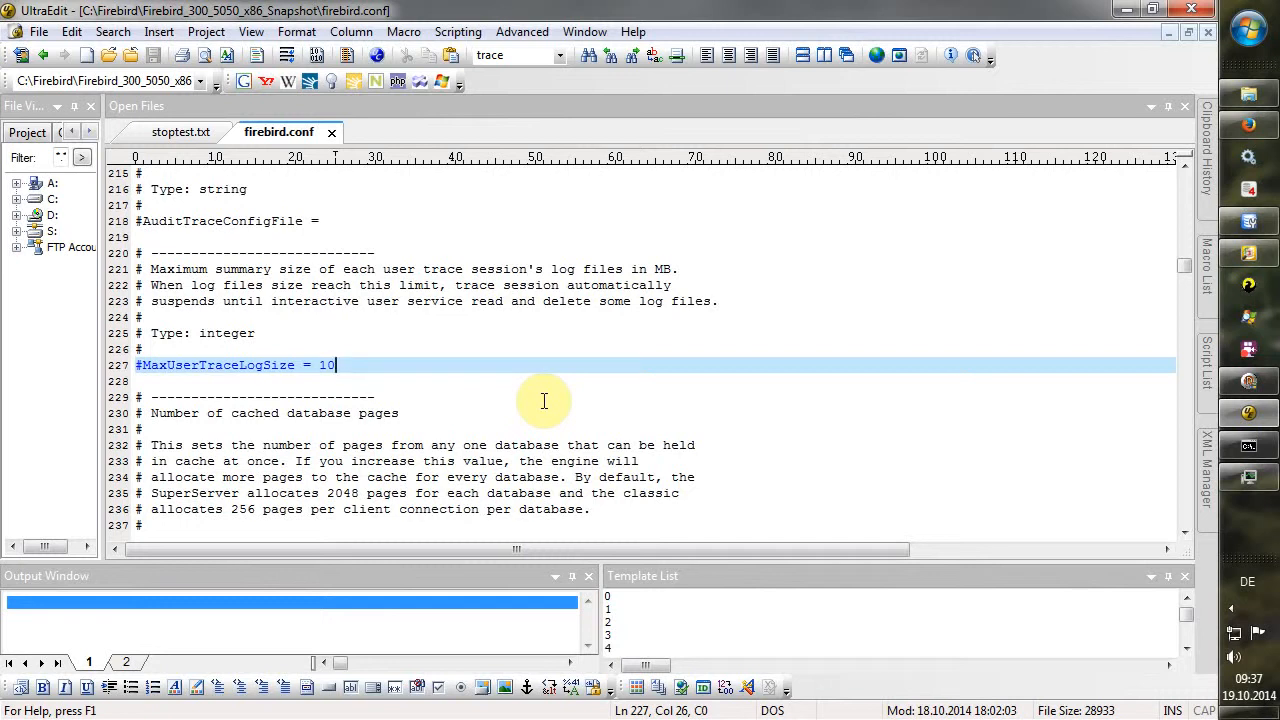
pyautogui.press('Home')
pyautogui.hotkey('shift', 'End')
pyautogui.hotkey('ctrl', 'c')
pyautogui.press('End')
pyautogui.press('Return')
pyautogui.press('Return')
pyautogui.hotkey('ctrl', 'v')
pyautogui.hotkey('ctrl', 's')
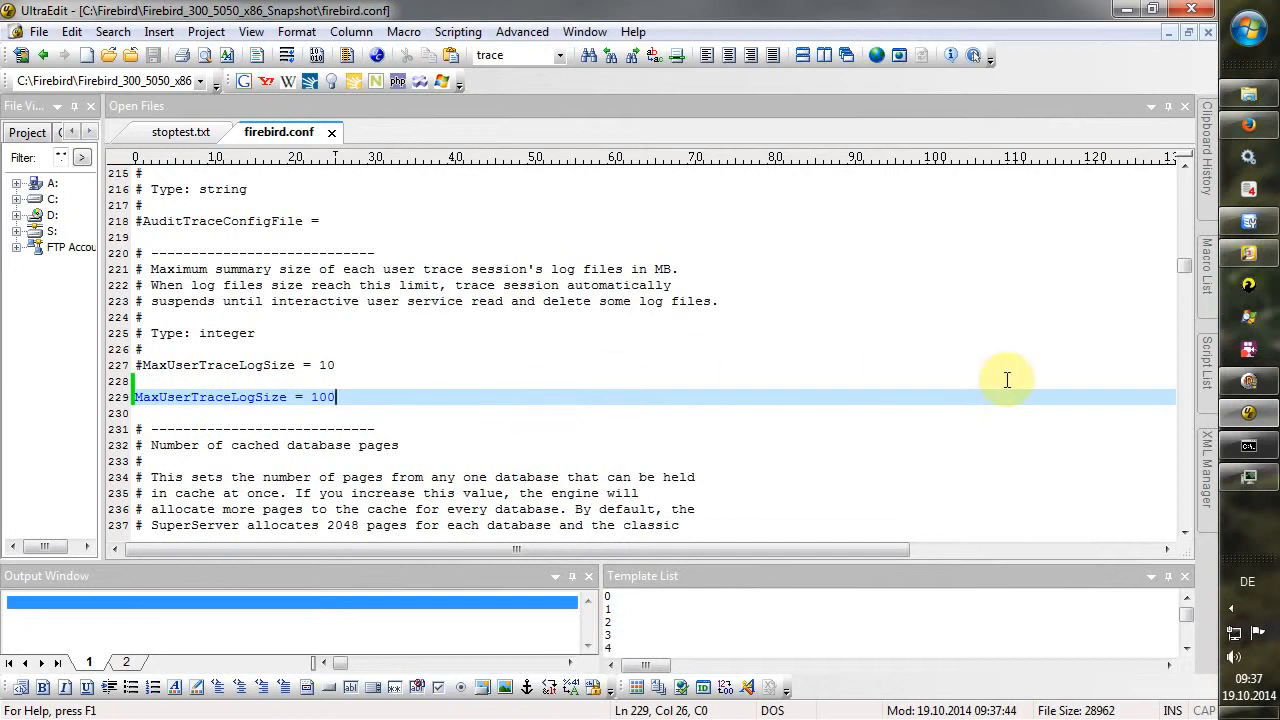
# - Disconnect FBTM DEMO from its database, and in FB TraceManager close all connected servers and bring up the Management Console
pyautogui.click(1248, 381)
pyautogui.click(1049, 288)
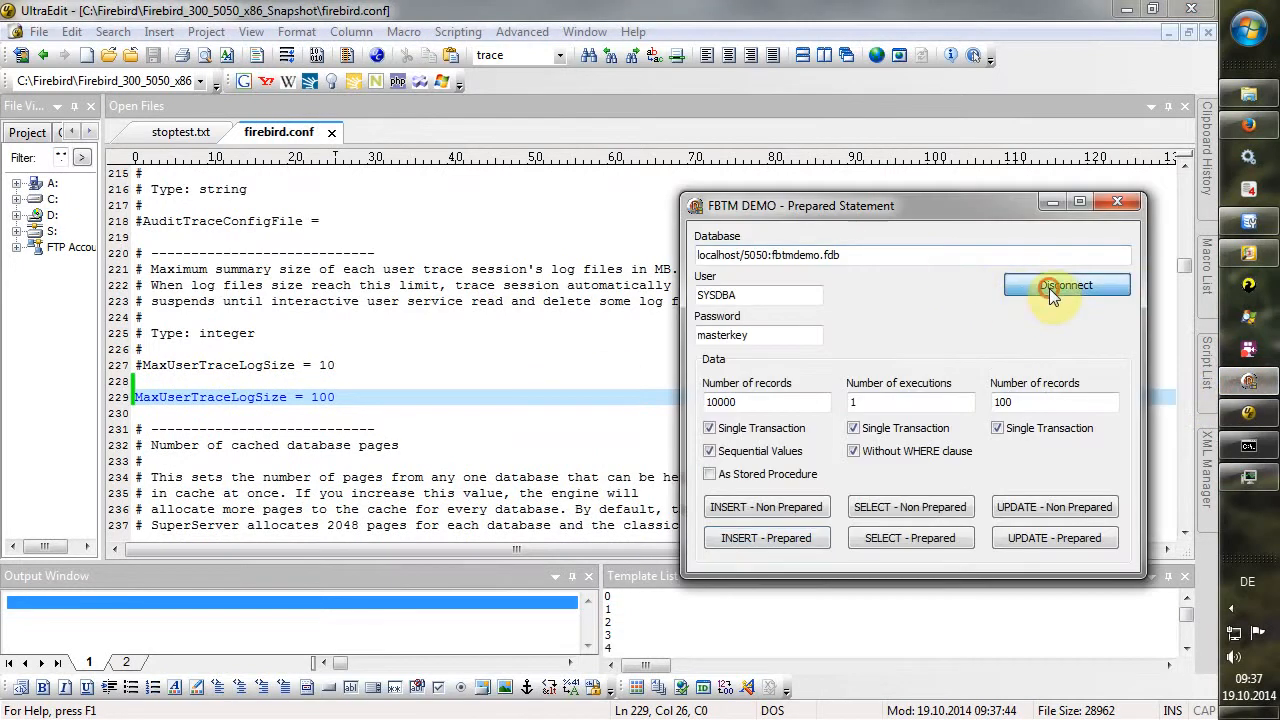
pyautogui.click(1248, 253)
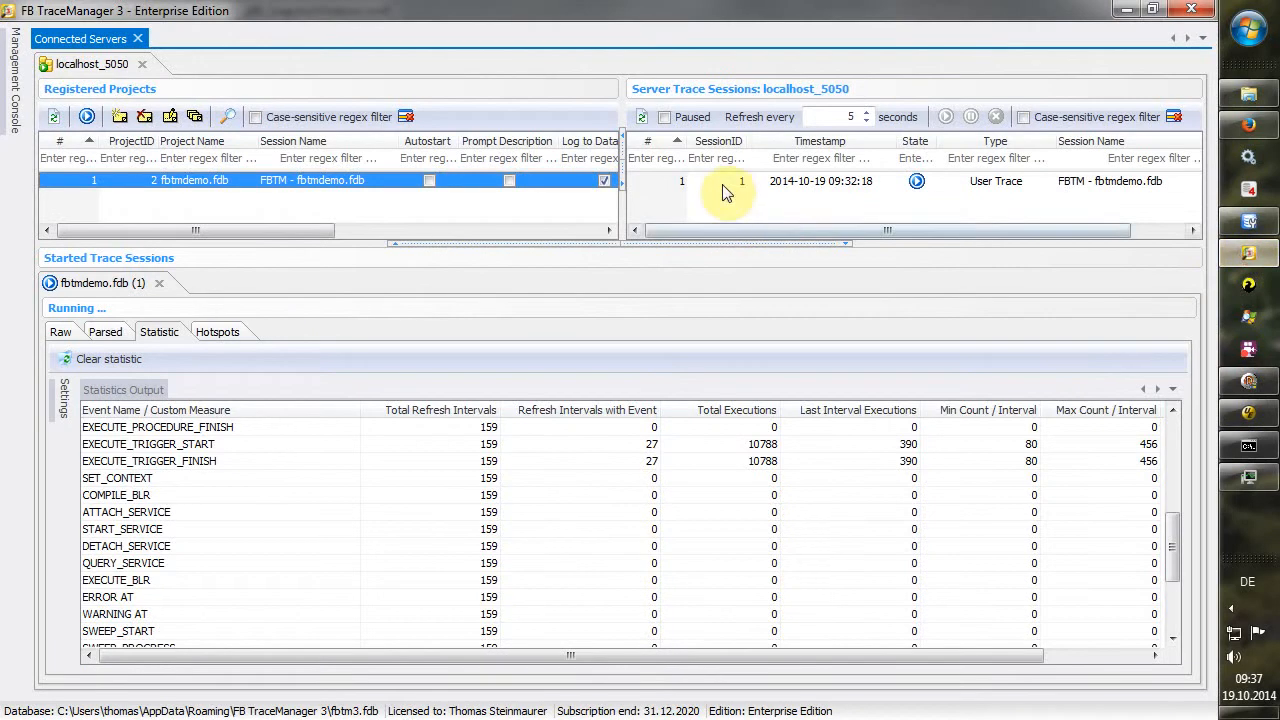
pyautogui.click(137, 38)
pyautogui.click(669, 403)
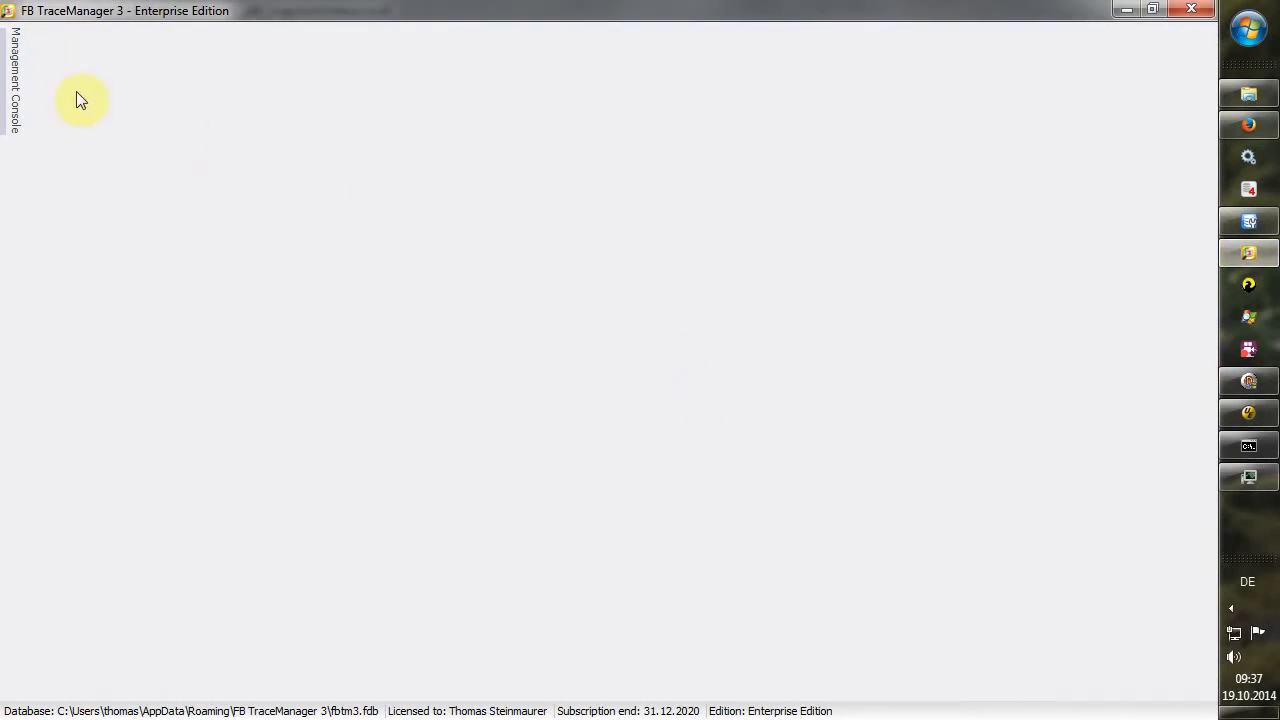
pyautogui.click(12, 60)
pyautogui.click(257, 40)
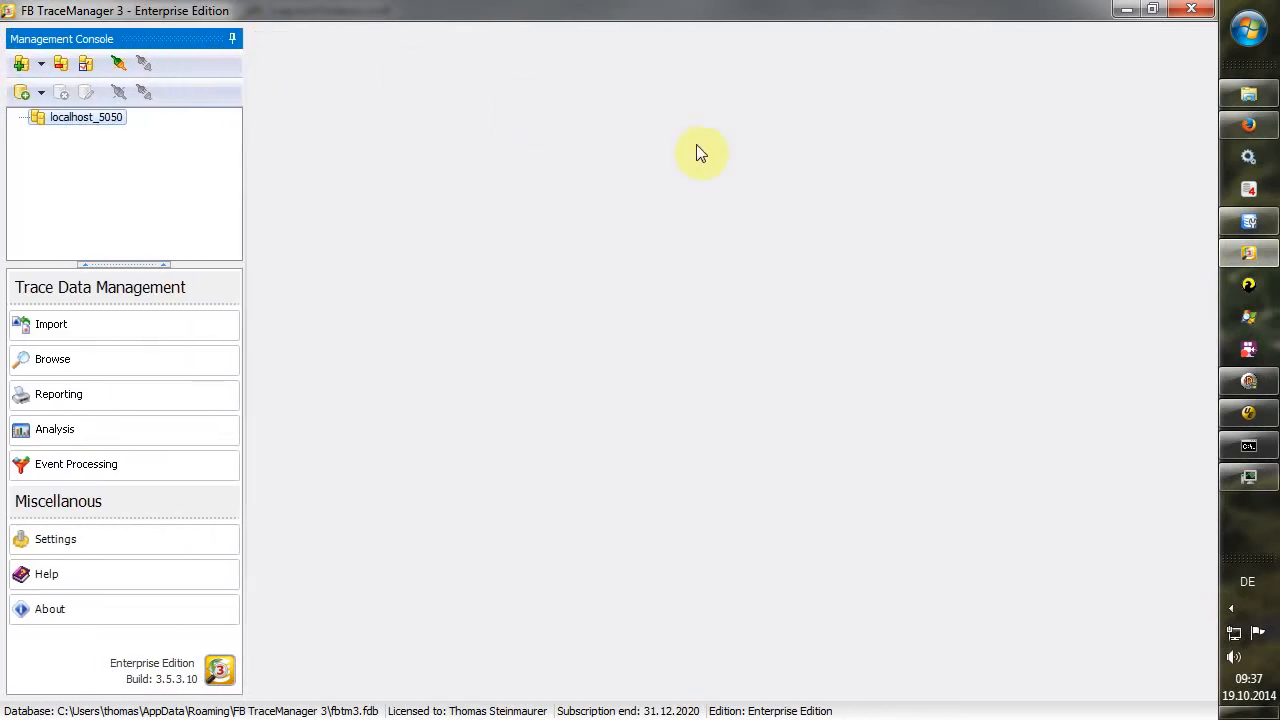
# - Disconnect from oltp30.fdb in Database Workbench and restart the Firebird server application
pyautogui.click(1248, 221)
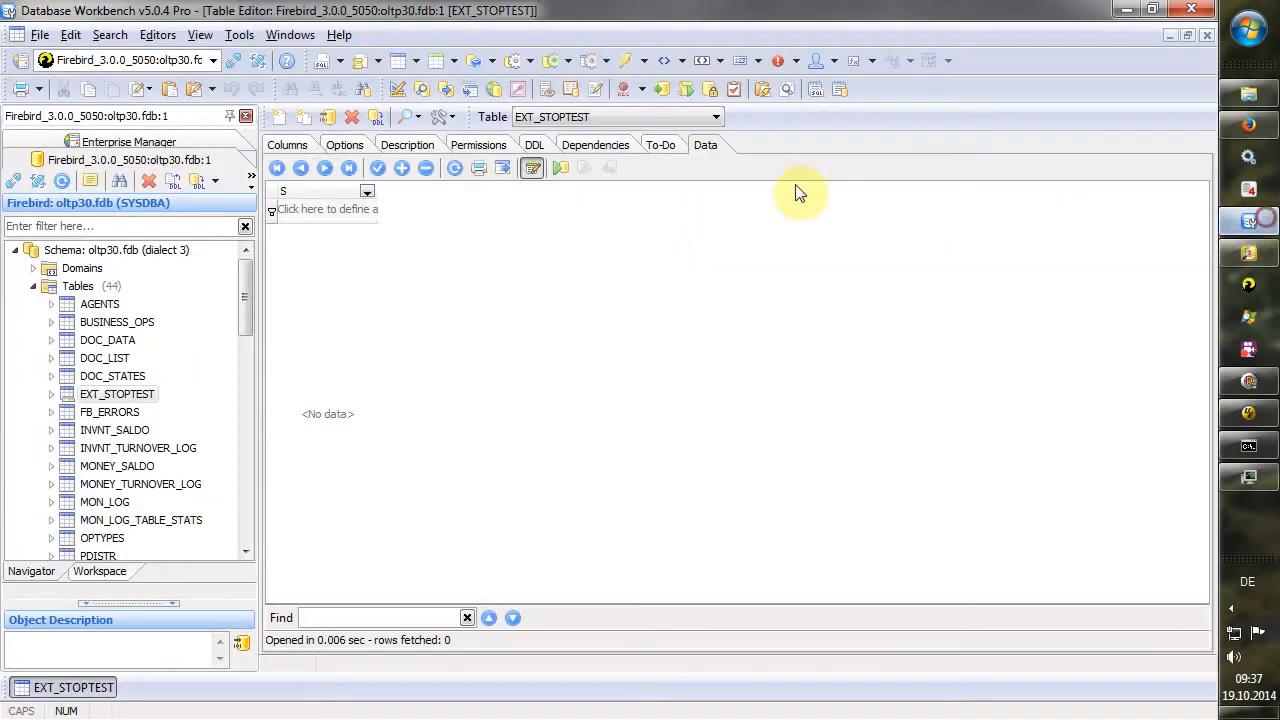
pyautogui.click(16, 181)
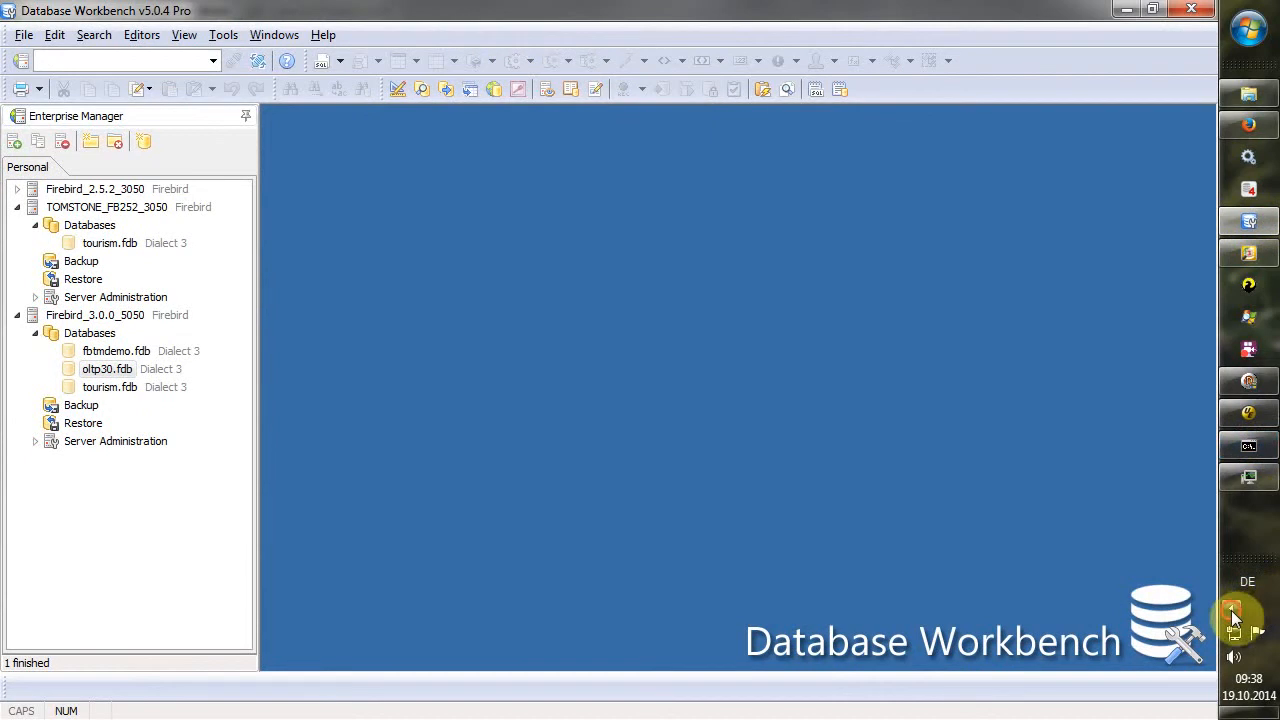
pyautogui.click(1231, 608)
pyautogui.rightClick(1166, 597)
pyautogui.click(1135, 592)
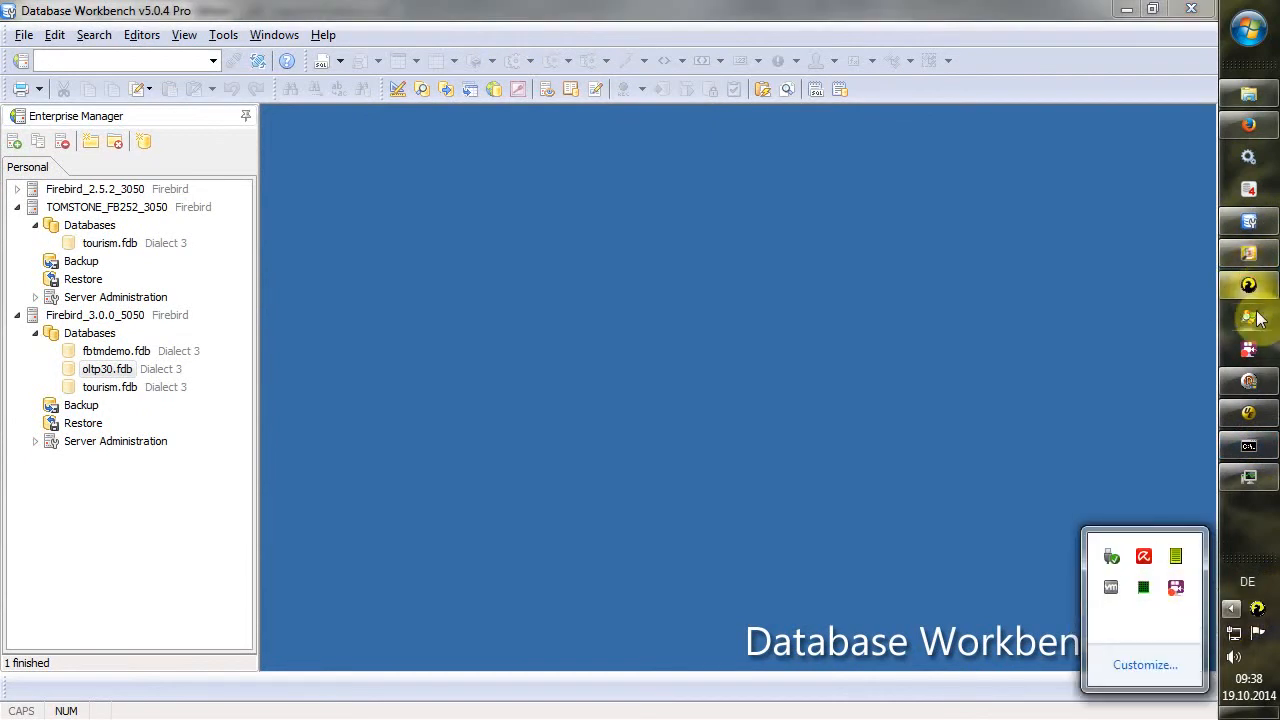
# - Switch to FB TraceManager, reconnect to localhost_5050, and start a trace session for the fbtmdemo.fdb project
pyautogui.click(1248, 253)
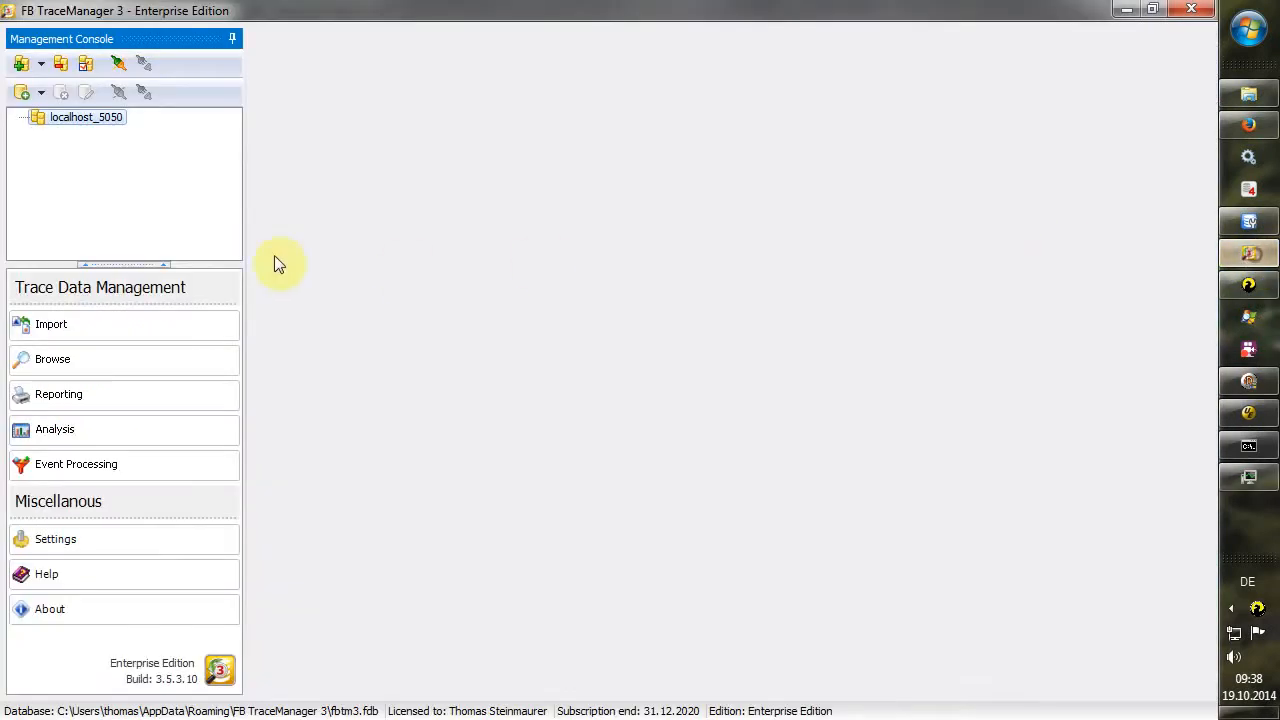
pyautogui.doubleClick(88, 118)
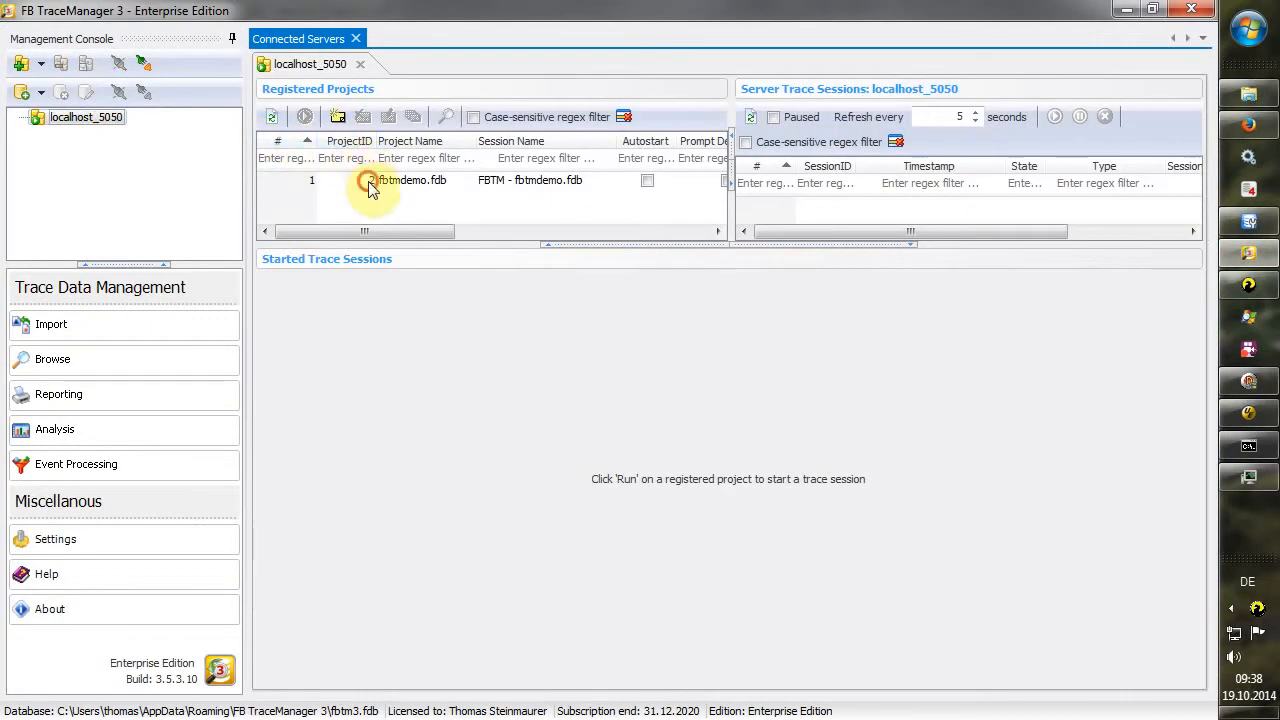
pyautogui.click(366, 180)
pyautogui.click(305, 116)
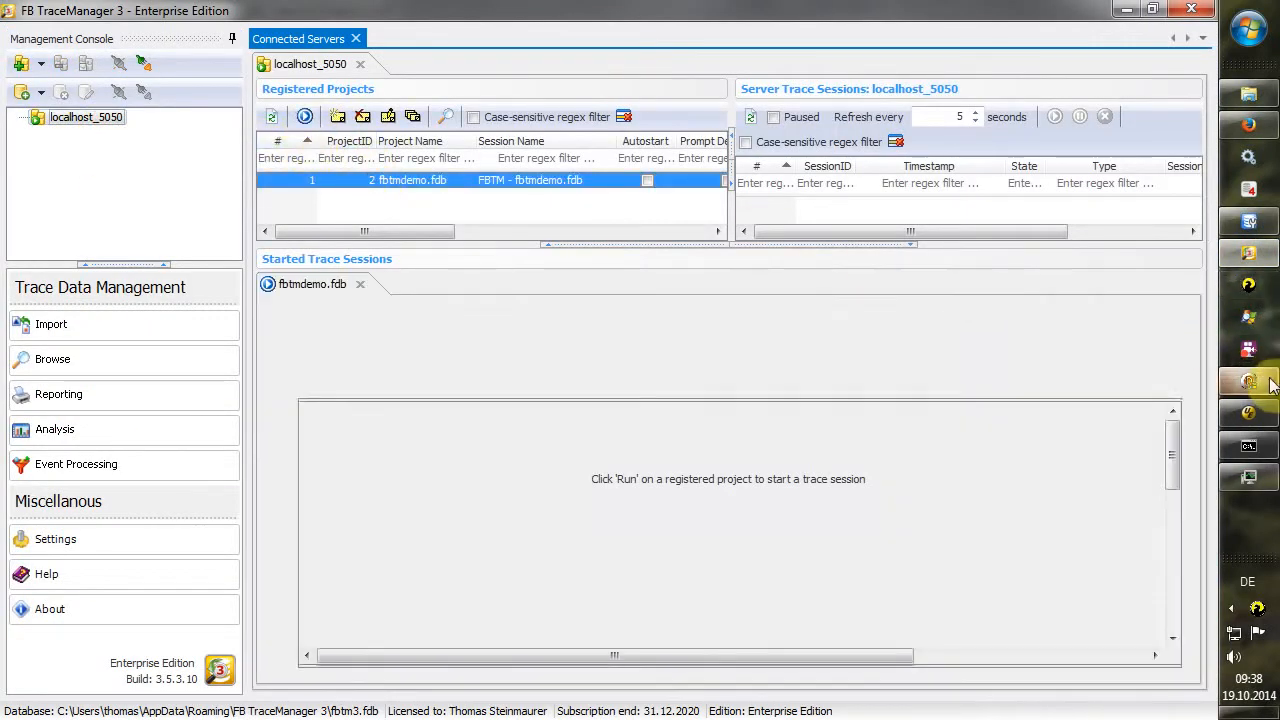
# - Connect FBTM DEMO, run the prepared INSERT for 10000 records, and inspect the full trace file names in the firebird folder in Windows Explorer
pyautogui.click(1248, 380)
pyautogui.click(797, 543)
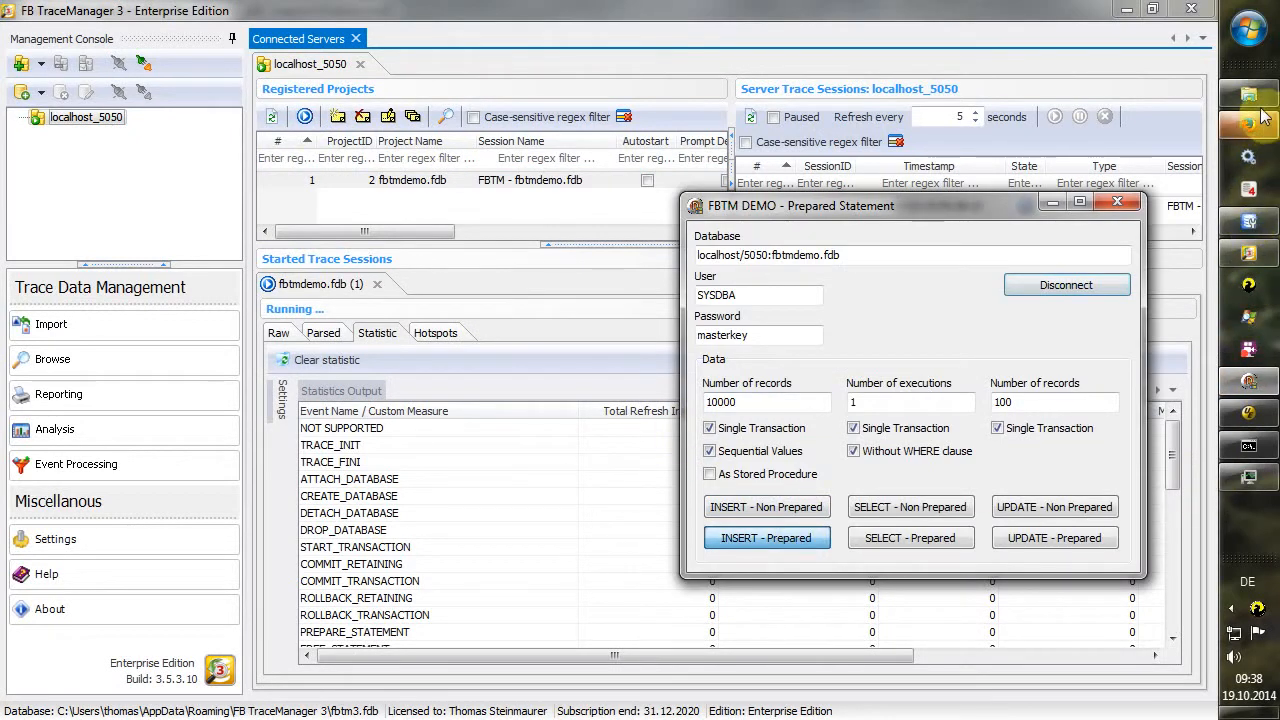
pyautogui.click(740, 392)
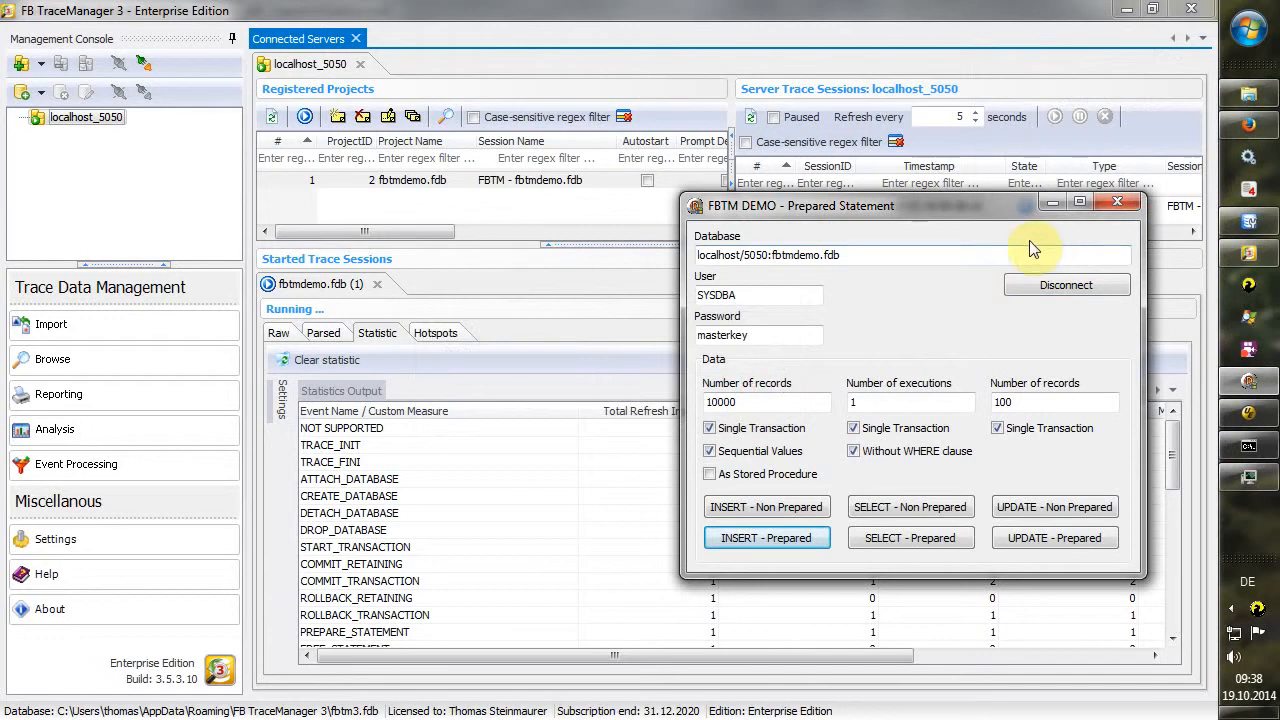
pyautogui.click(1248, 94)
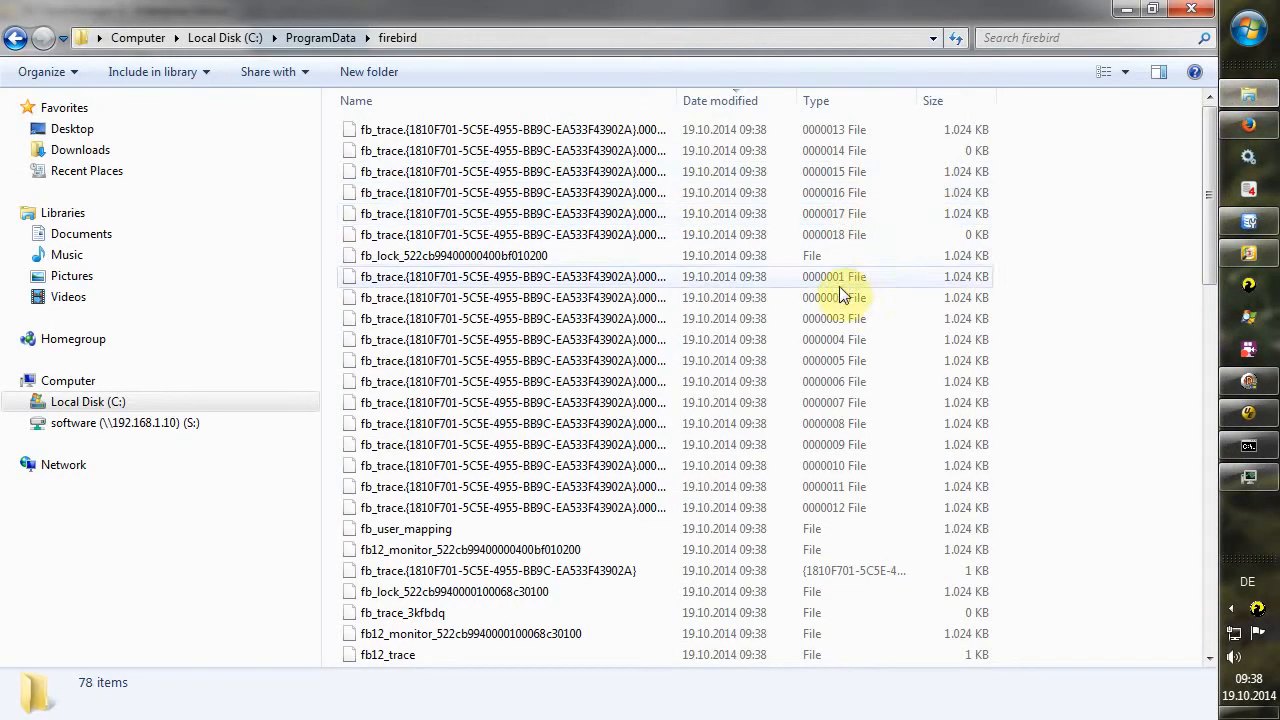
pyautogui.moveTo(677, 100); pyautogui.dragTo(727, 112)
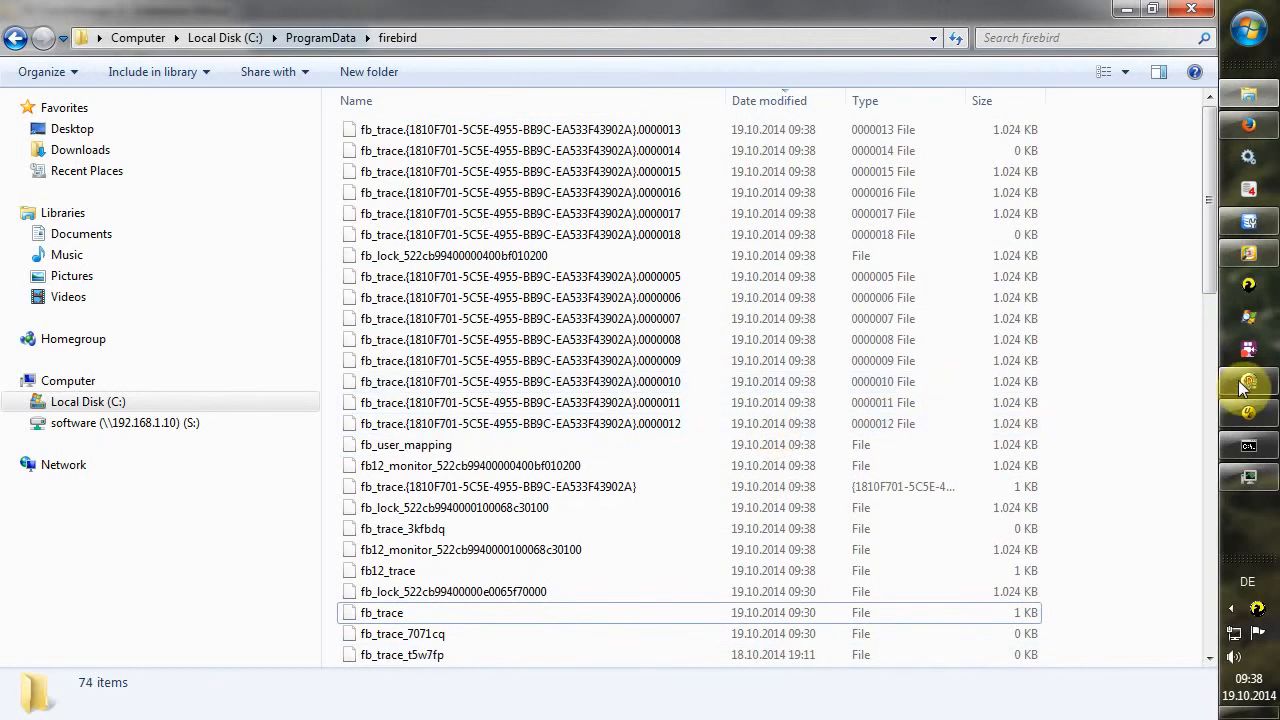
# - Return to FB TraceManager, enlarge the started trace session by collapsing the projects area and Management Console, and show its parsed output
pyautogui.click(1252, 255)
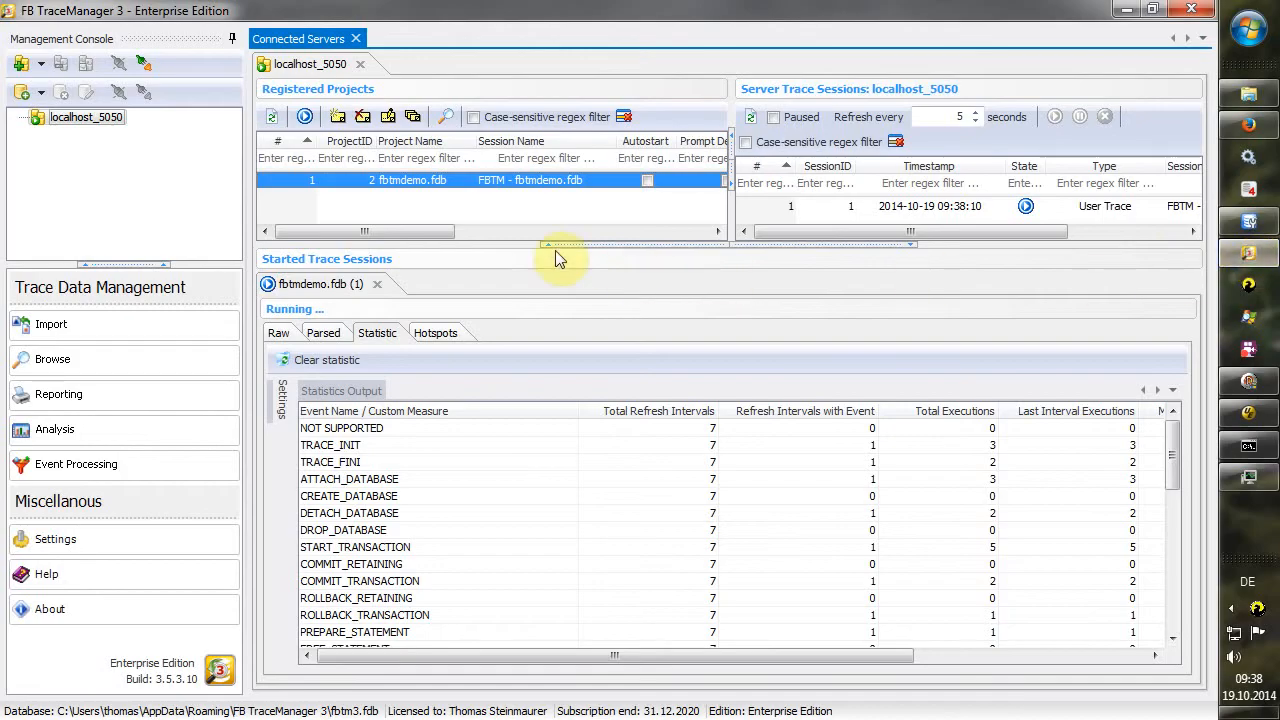
pyautogui.click(594, 245)
pyautogui.moveTo(594, 245); pyautogui.dragTo(300, 82)
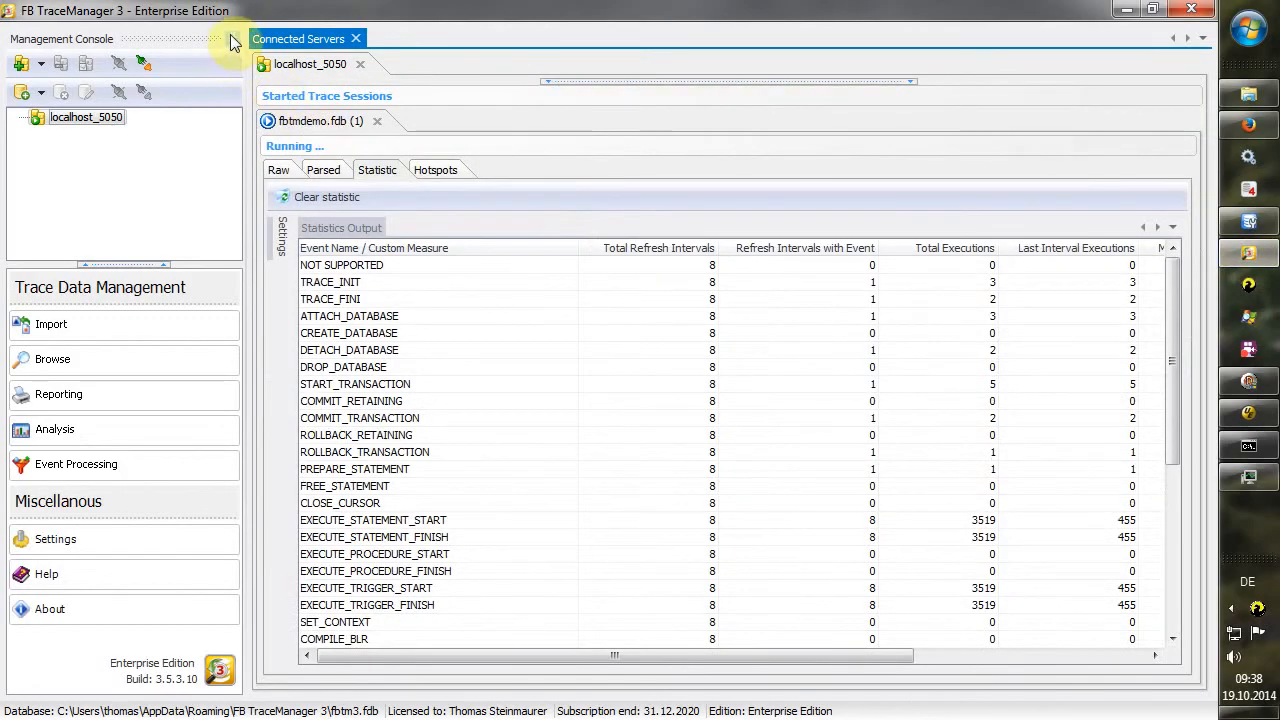
pyautogui.click(232, 38)
pyautogui.click(106, 170)
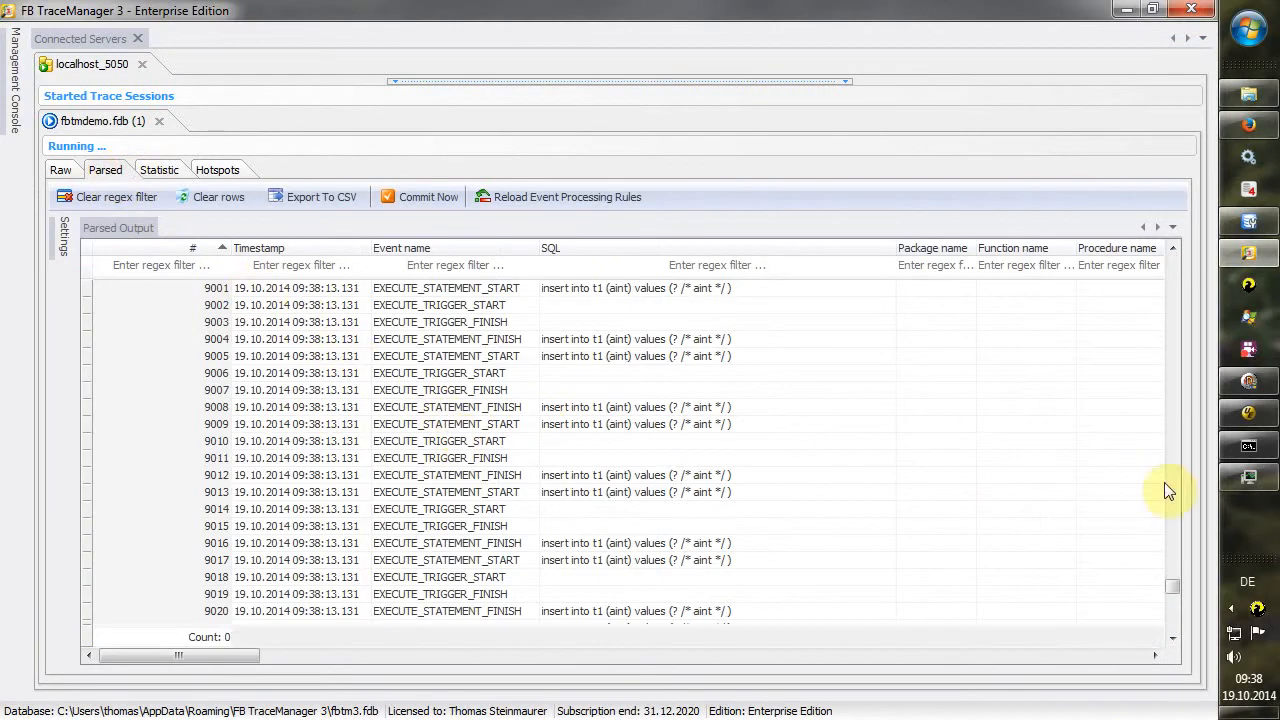
# - Check the running processes' CPU load in Task Manager, and compare the trace session's statistics with the last events in its parsed output
pyautogui.click(1247, 480)
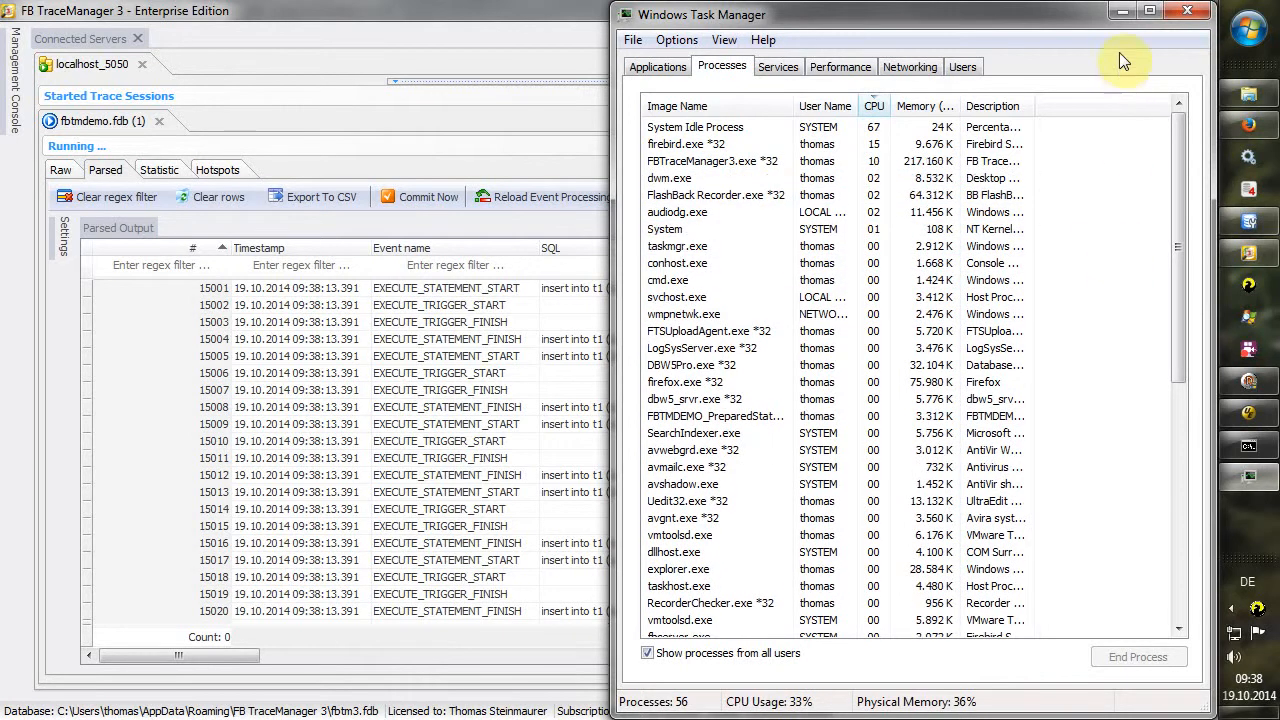
pyautogui.click(1122, 11)
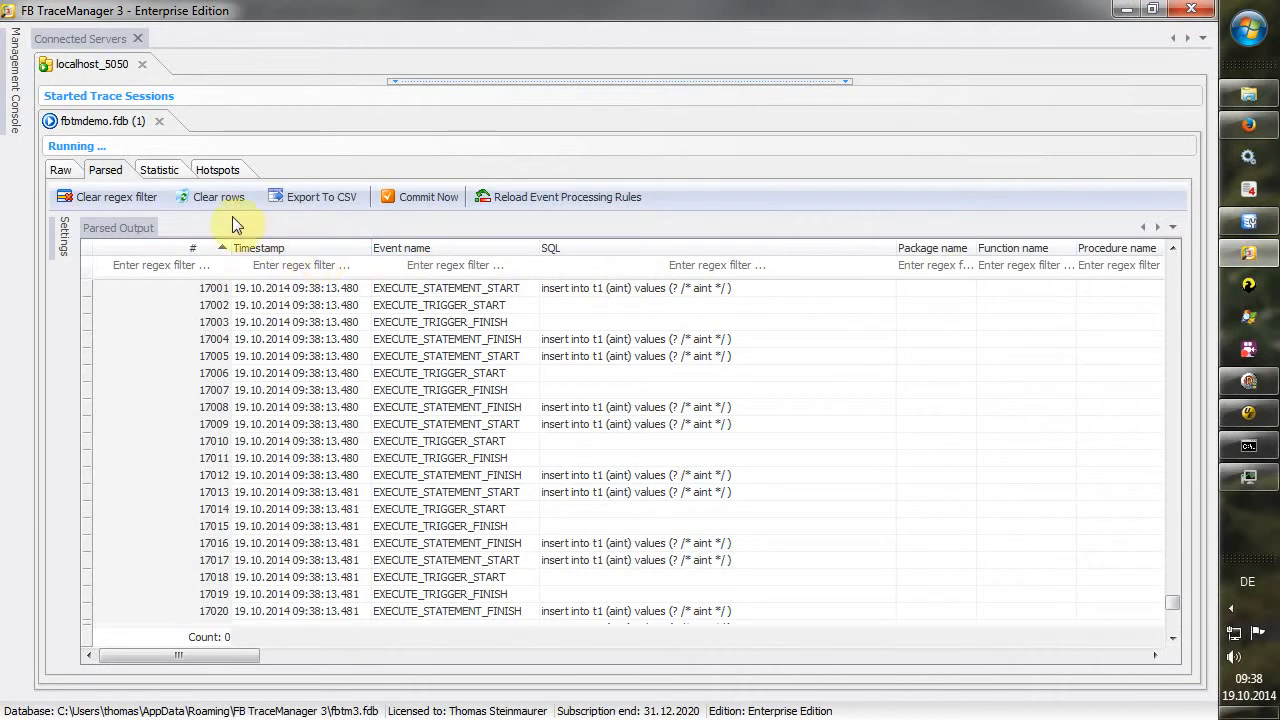
pyautogui.click(162, 170)
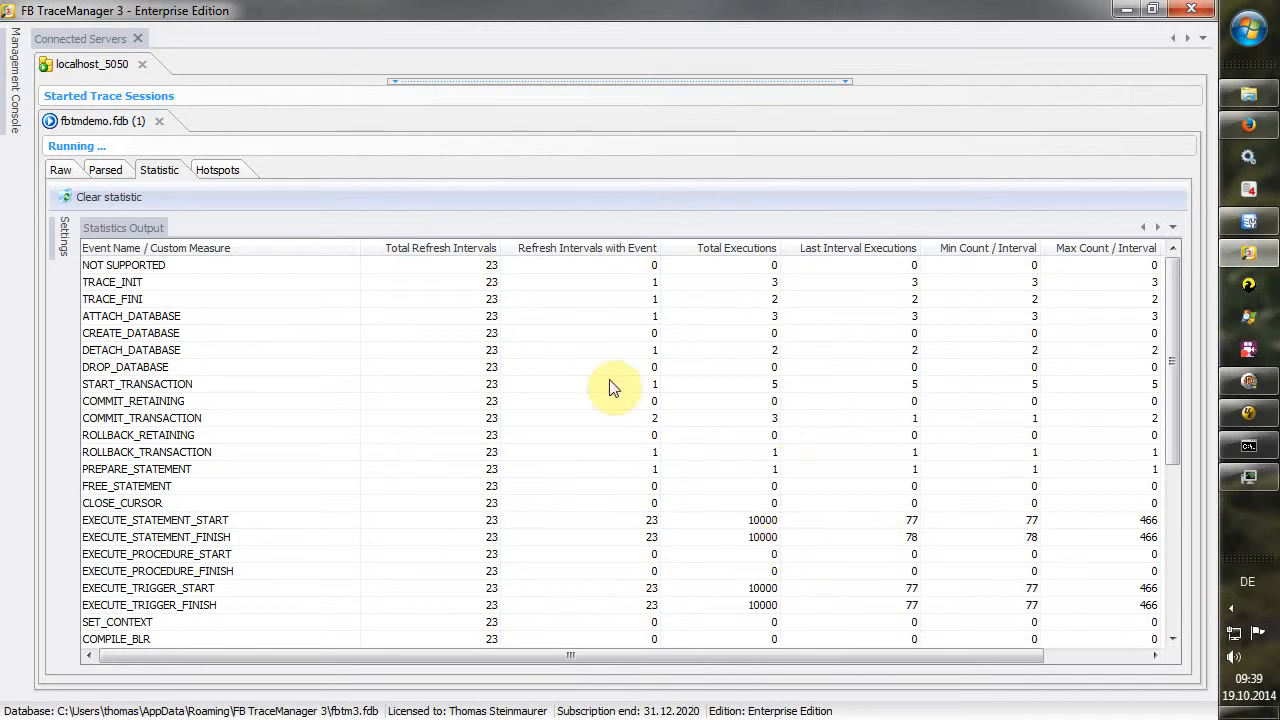
pyautogui.click(105, 170)
pyautogui.click(328, 426)
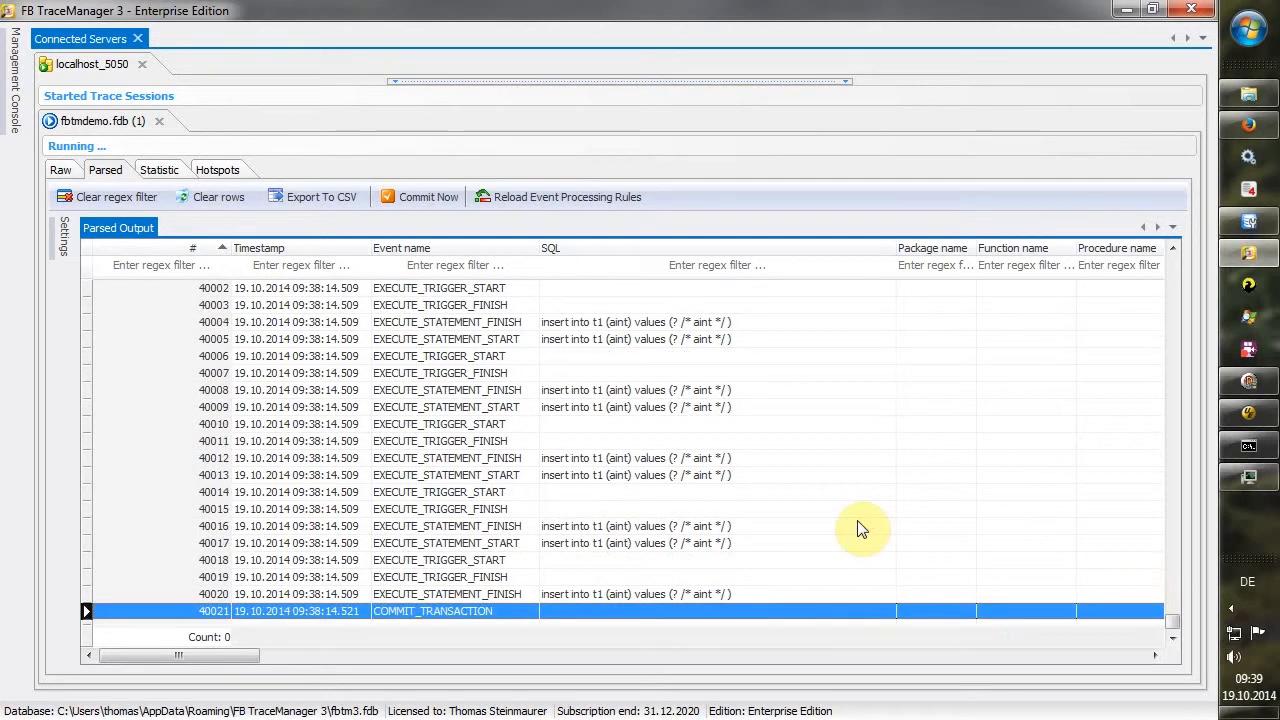
pyautogui.click(162, 172)
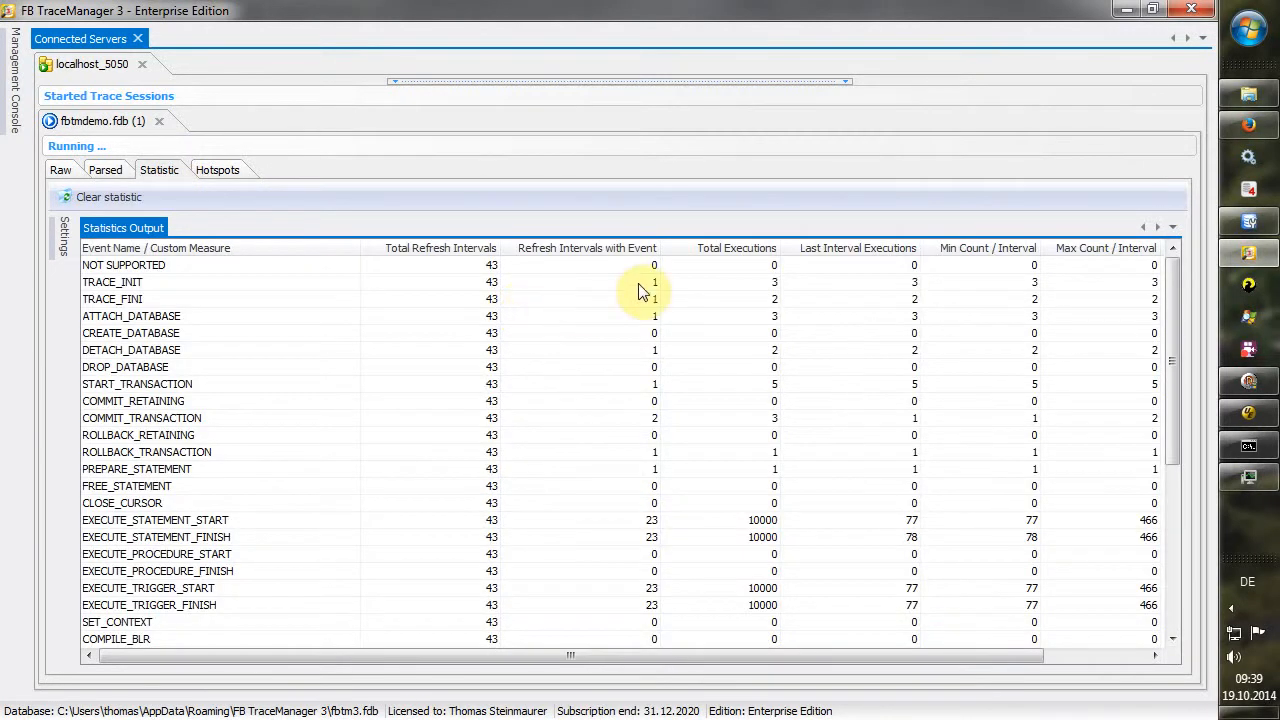
# - Examine the remaining rows of the fbtmdemo.fdb session's statistics down to Dismissed Events, and return to its parsed output
pyautogui.scroll(-2, 698, 432)
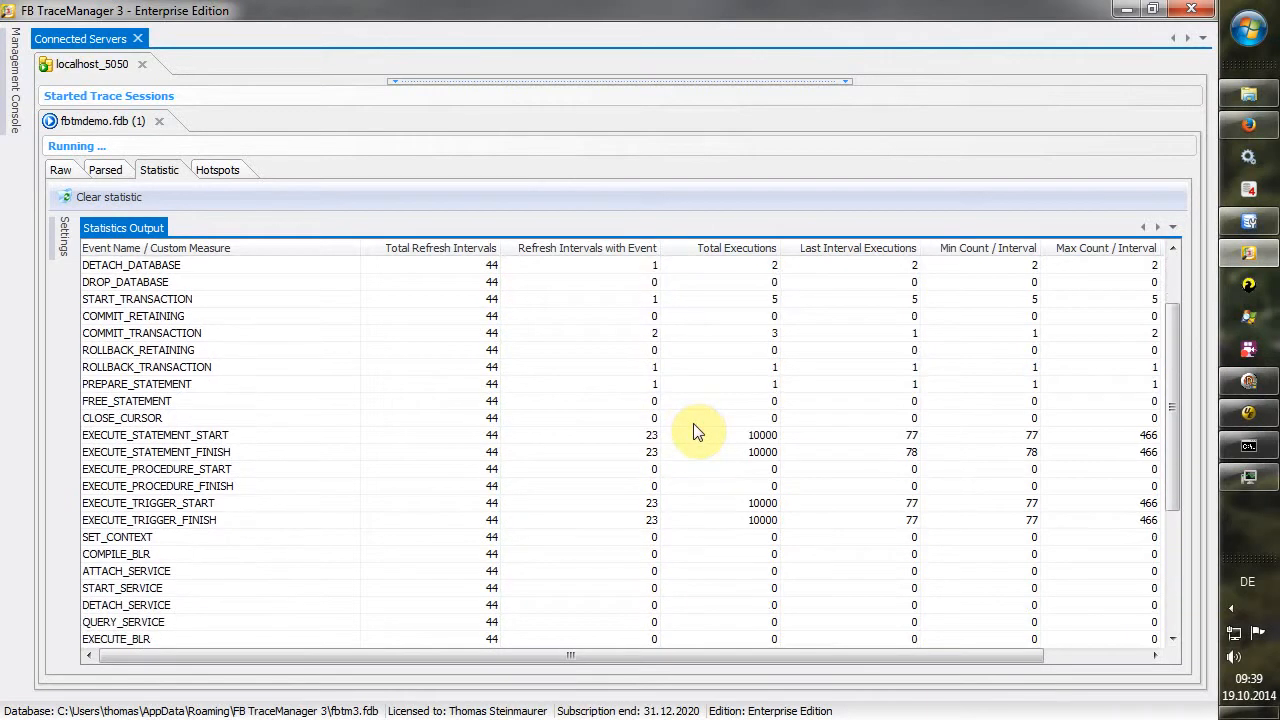
pyautogui.scroll(-4, 698, 432)
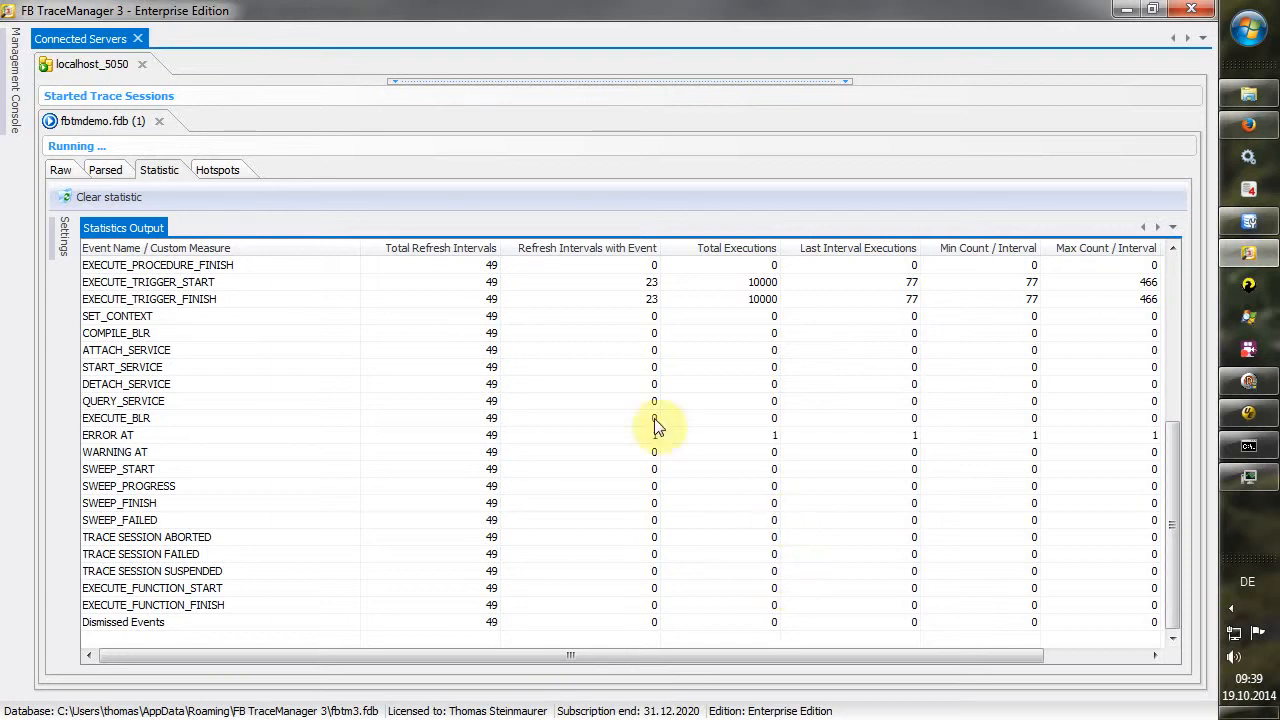
pyautogui.click(102, 172)
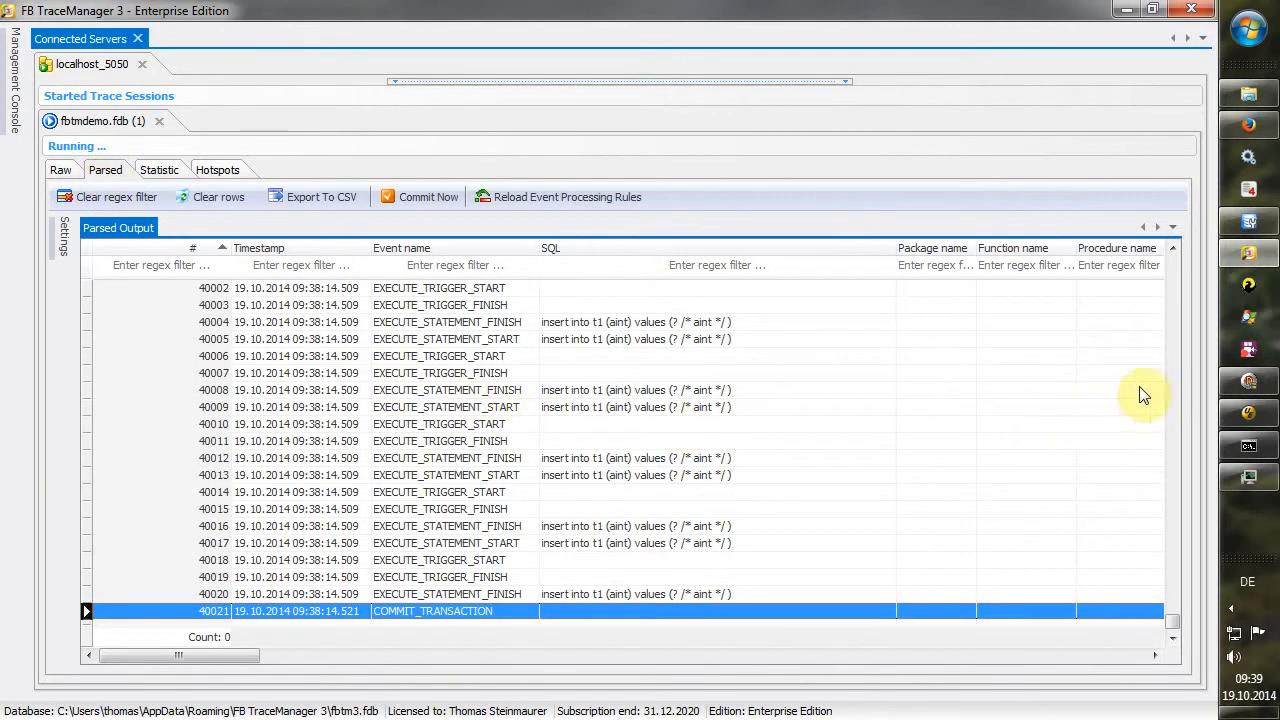
# - Disconnect FBTM DEMO from the database and close it, and restore the projects area in FB TraceManager
pyautogui.click(1252, 381)
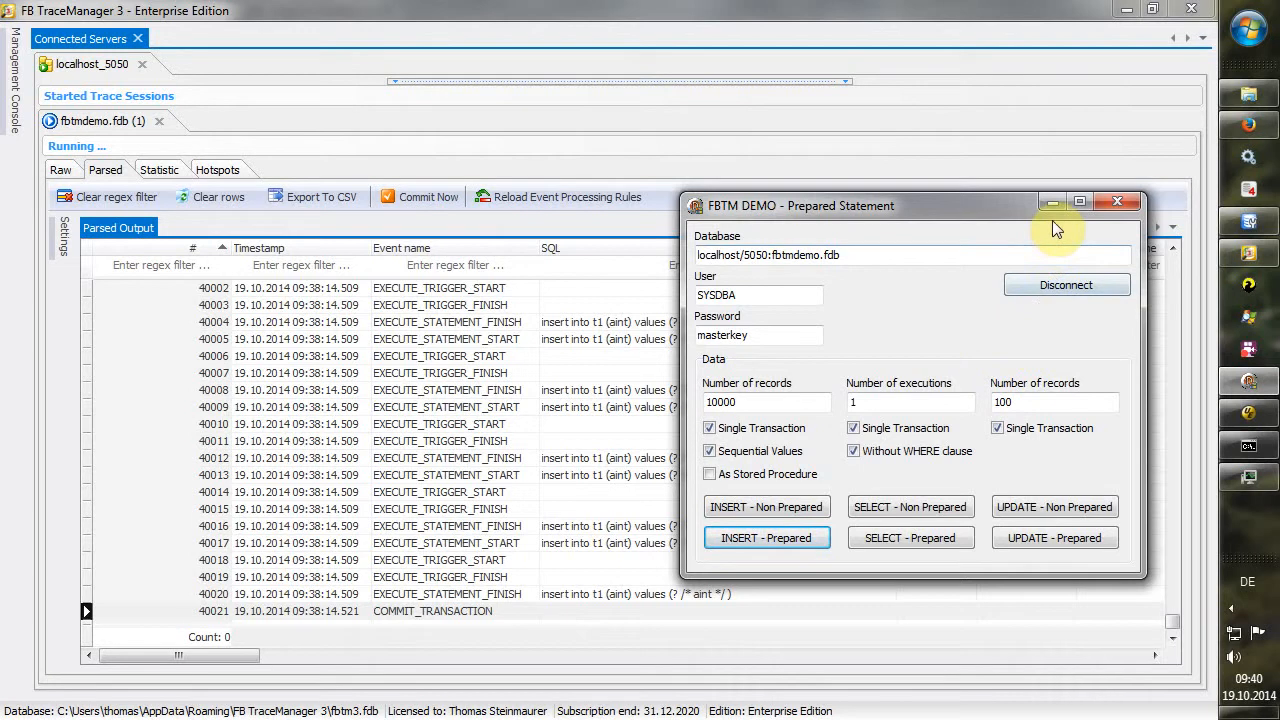
pyautogui.click(1063, 288)
pyautogui.click(1117, 202)
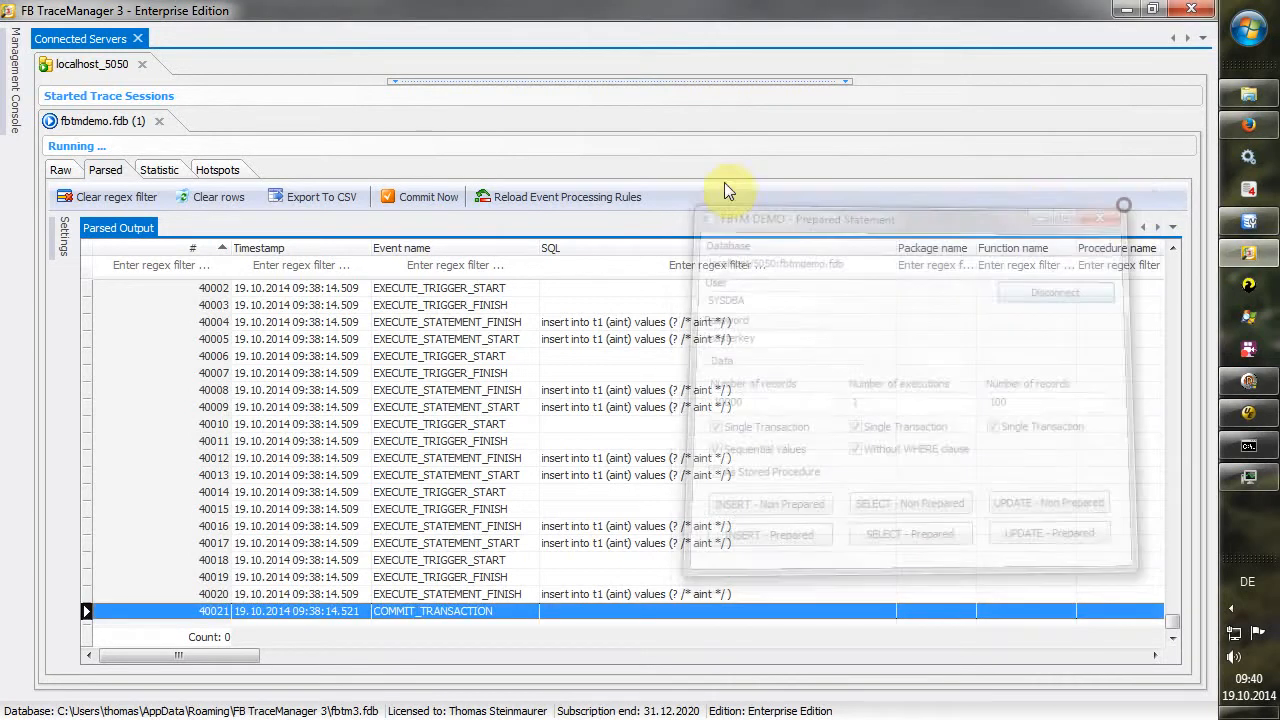
pyautogui.moveTo(366, 79)
pyautogui.mouseDown()
pyautogui.moveTo(366, 346)
pyautogui.moveTo(323, 366)
pyautogui.mouseUp()
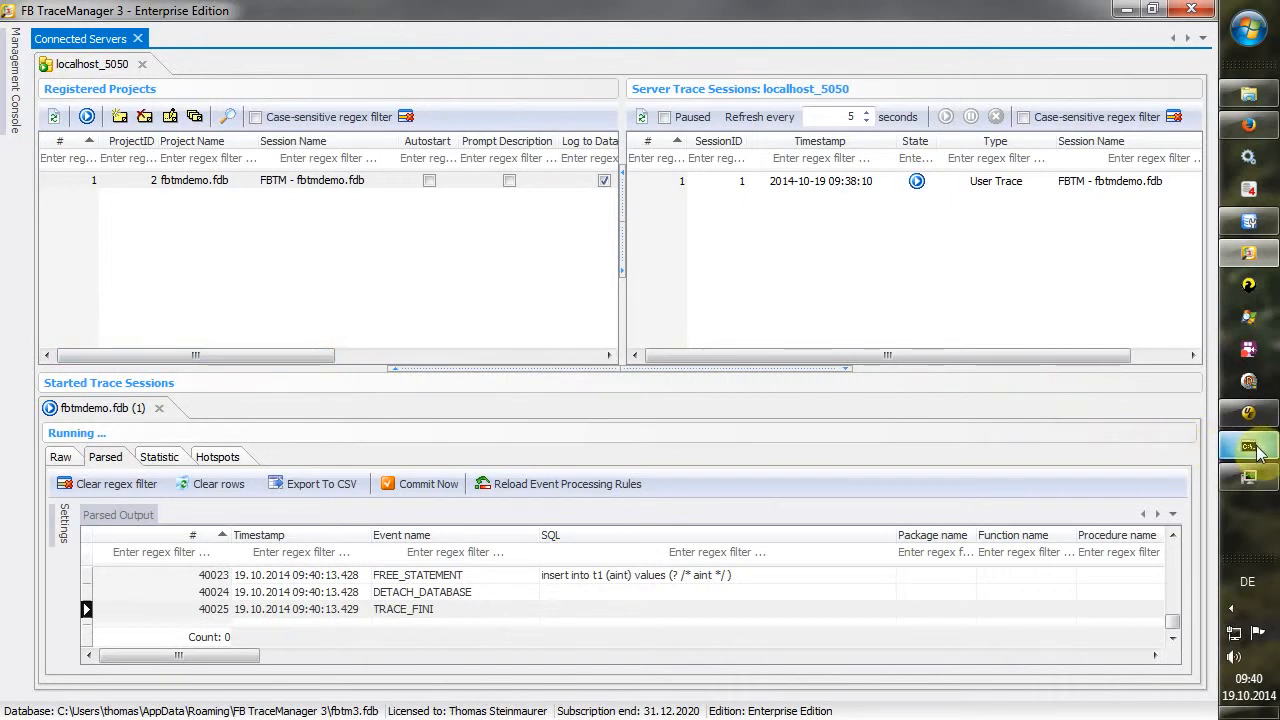
# - Bring up the fbloadtest_src command prompt and move it over the trace session to view the last load test's output
pyautogui.moveTo(1257, 452)
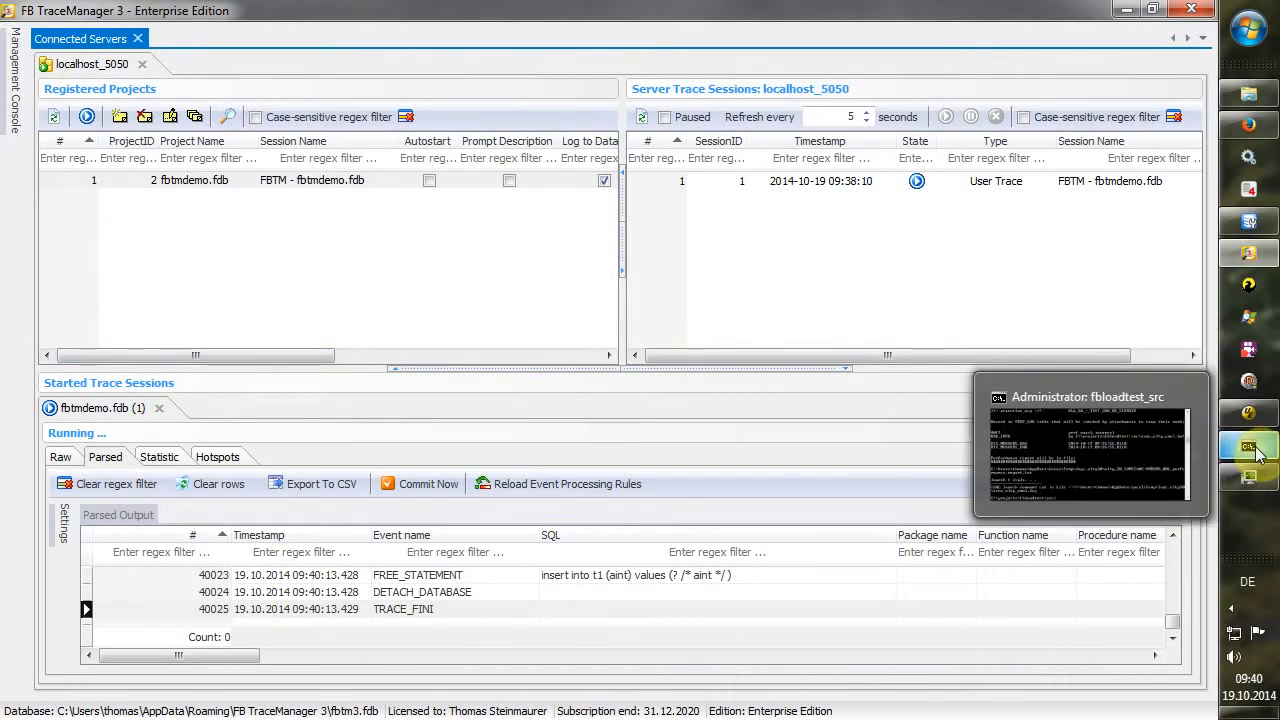
pyautogui.click(1257, 452)
pyautogui.moveTo(880, 334); pyautogui.dragTo(998, 226)
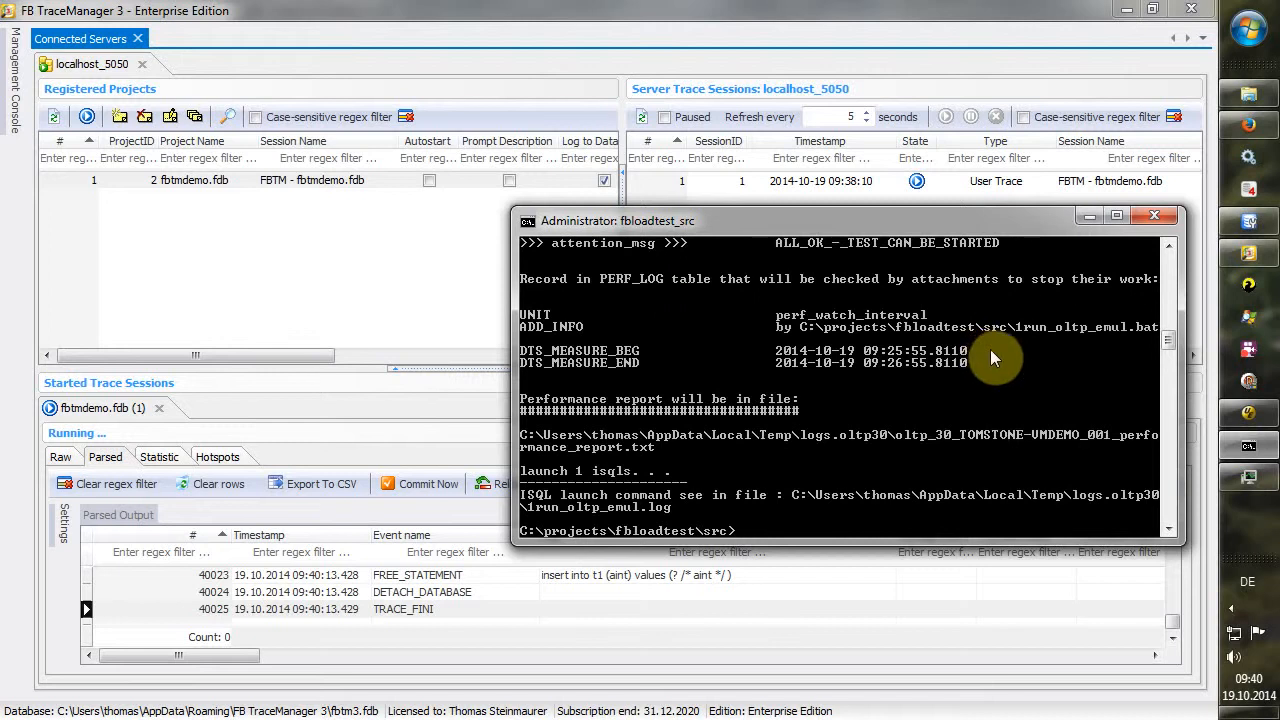
# - Pin the Management Console open and start registering a project named oltp30.fdb with the session name FBTM - oltp30.fdb
pyautogui.click(14, 77)
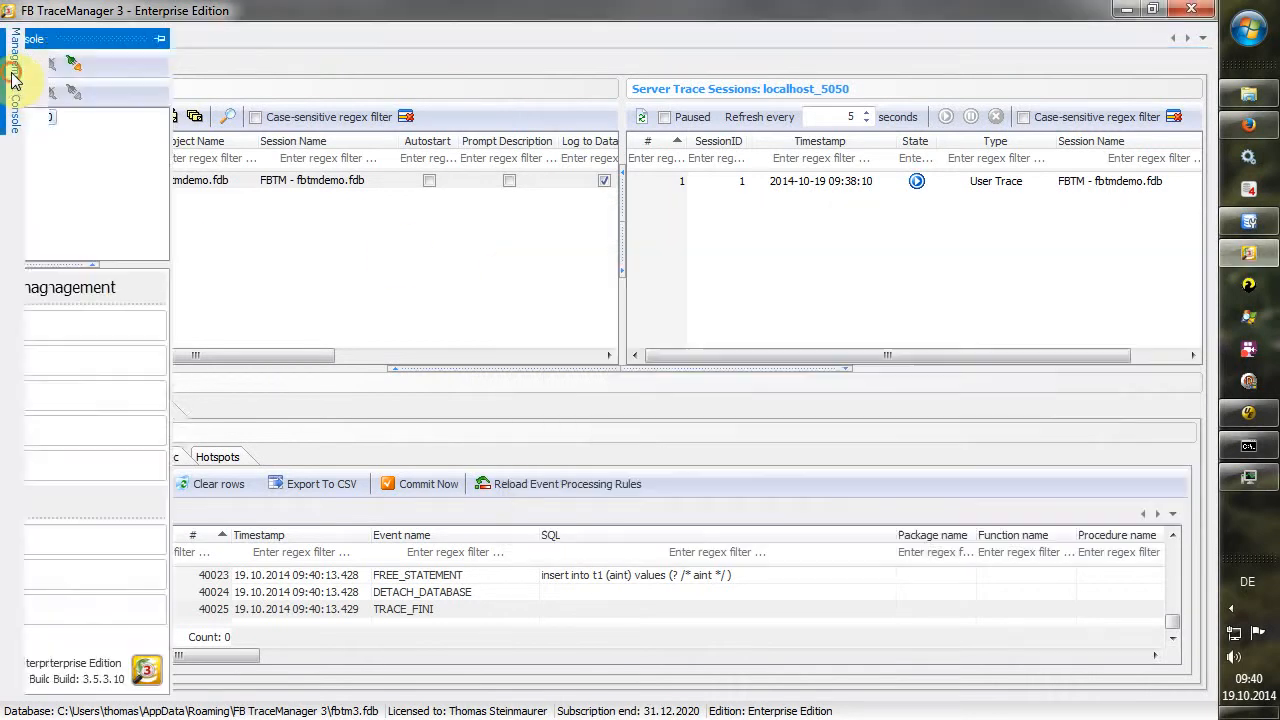
pyautogui.click(255, 40)
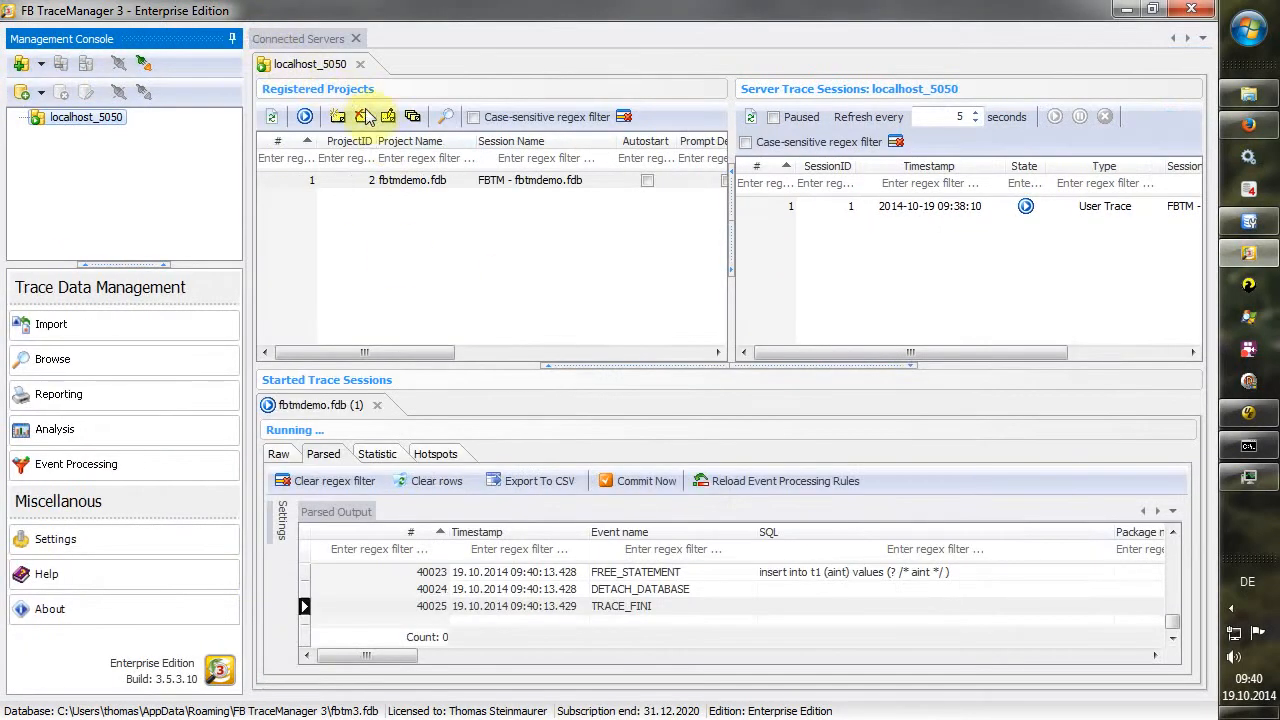
pyautogui.click(405, 188)
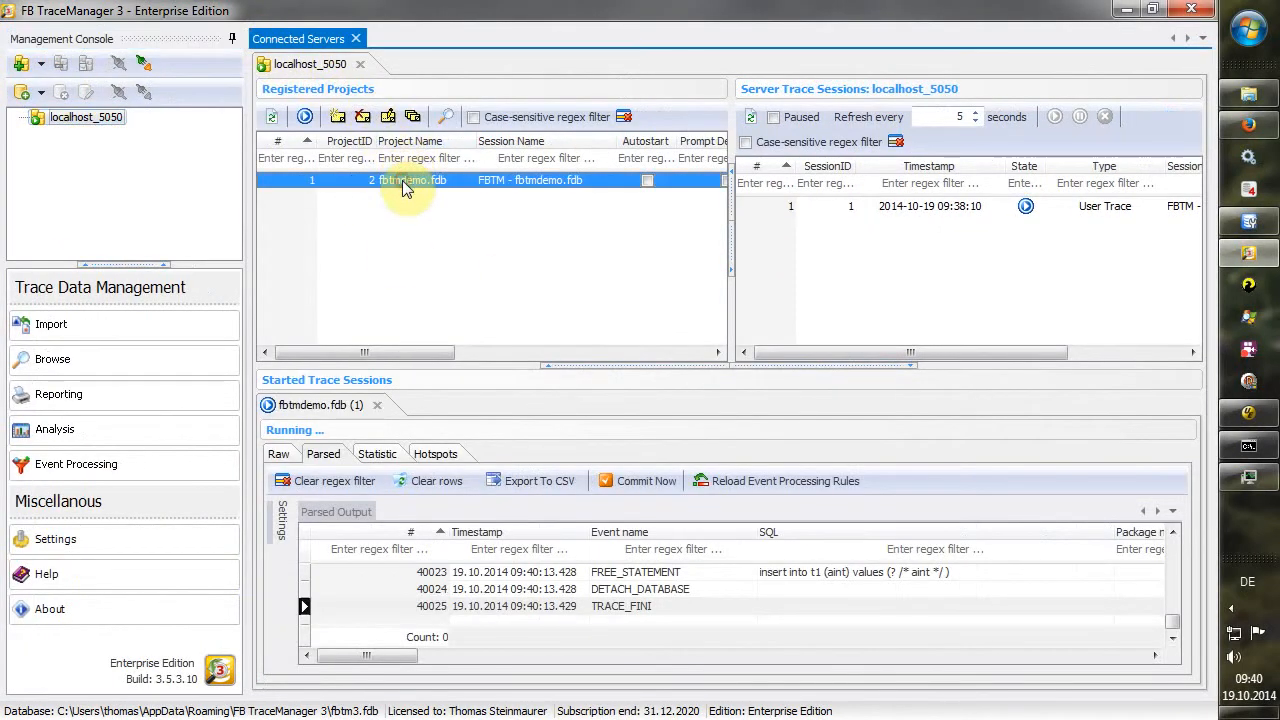
pyautogui.click(337, 116)
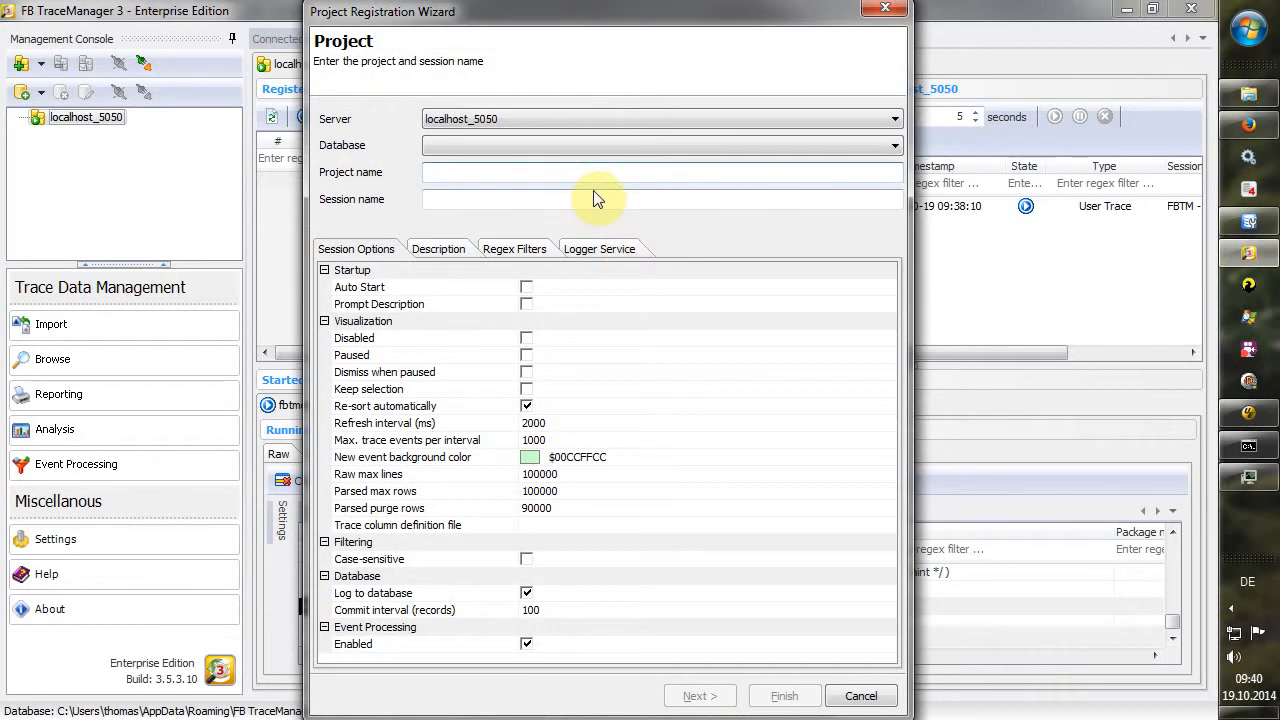
pyautogui.write('oltp30.fdb')
pyautogui.click(596, 196)
pyautogui.write('FBTM ')
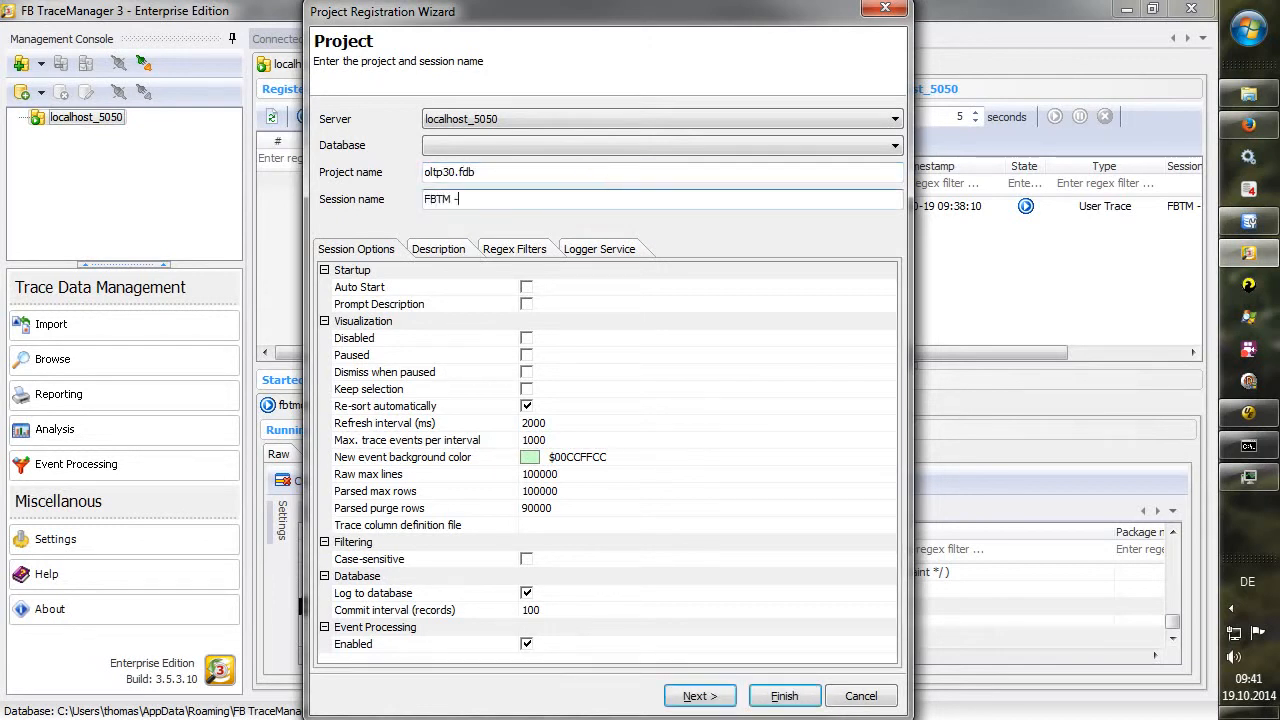
pyautogui.write('- oltp30.fdb')
pyautogui.click(712, 700)
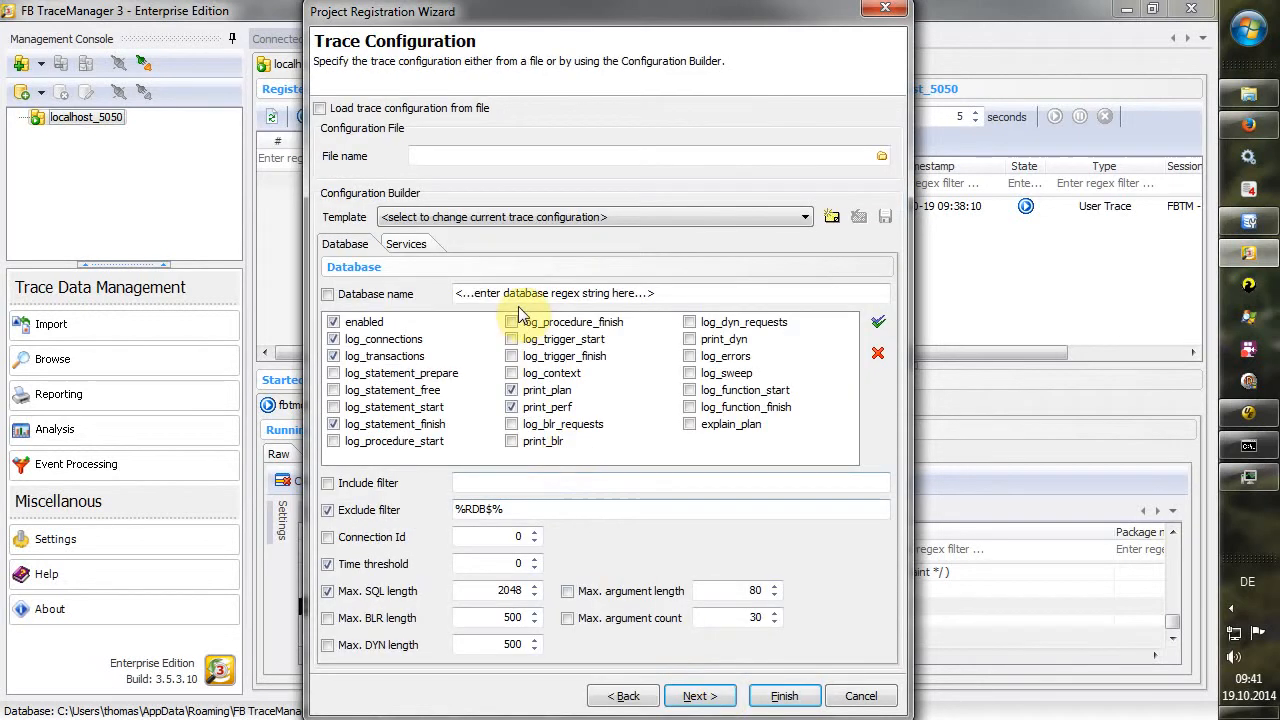
# - Apply the Hotspots Analysis (System) template, restrict the trace to database name oltp30.fdb, and finish the project registration
pyautogui.click(502, 222)
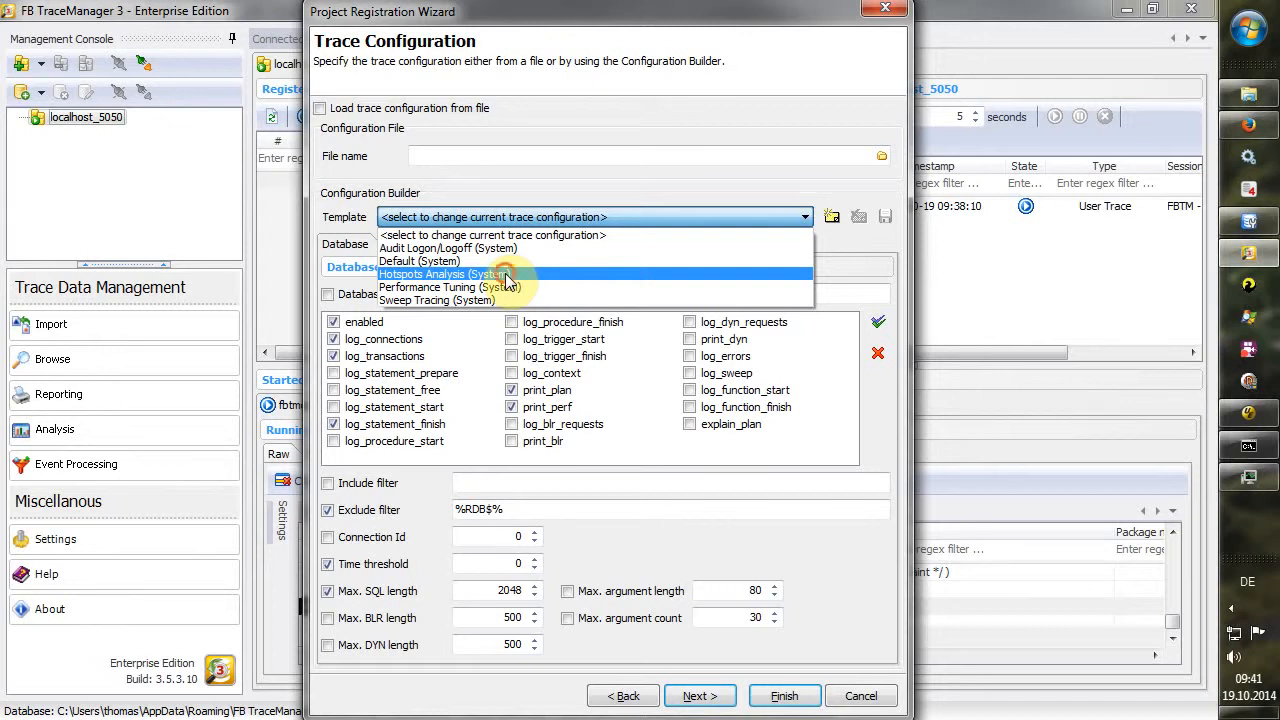
pyautogui.click(506, 277)
pyautogui.click(662, 407)
pyautogui.click(327, 293)
pyautogui.moveTo(690, 293); pyautogui.dragTo(434, 300)
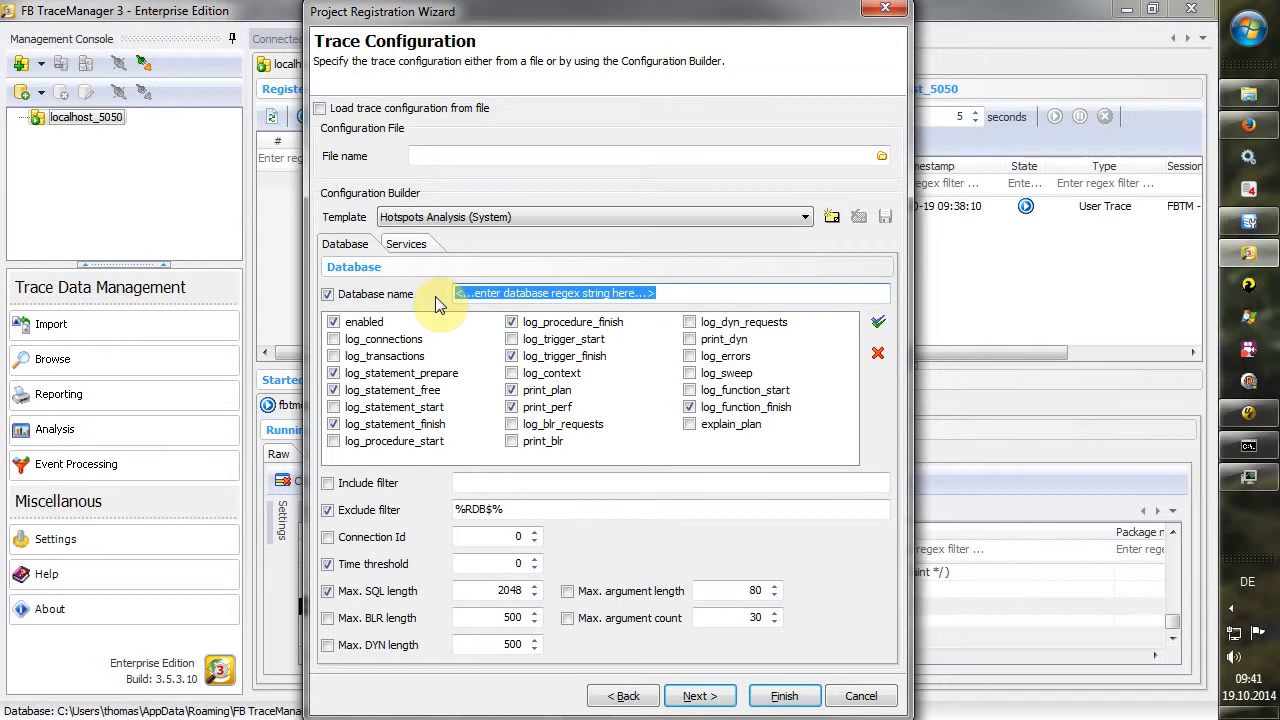
pyautogui.write('oltp')
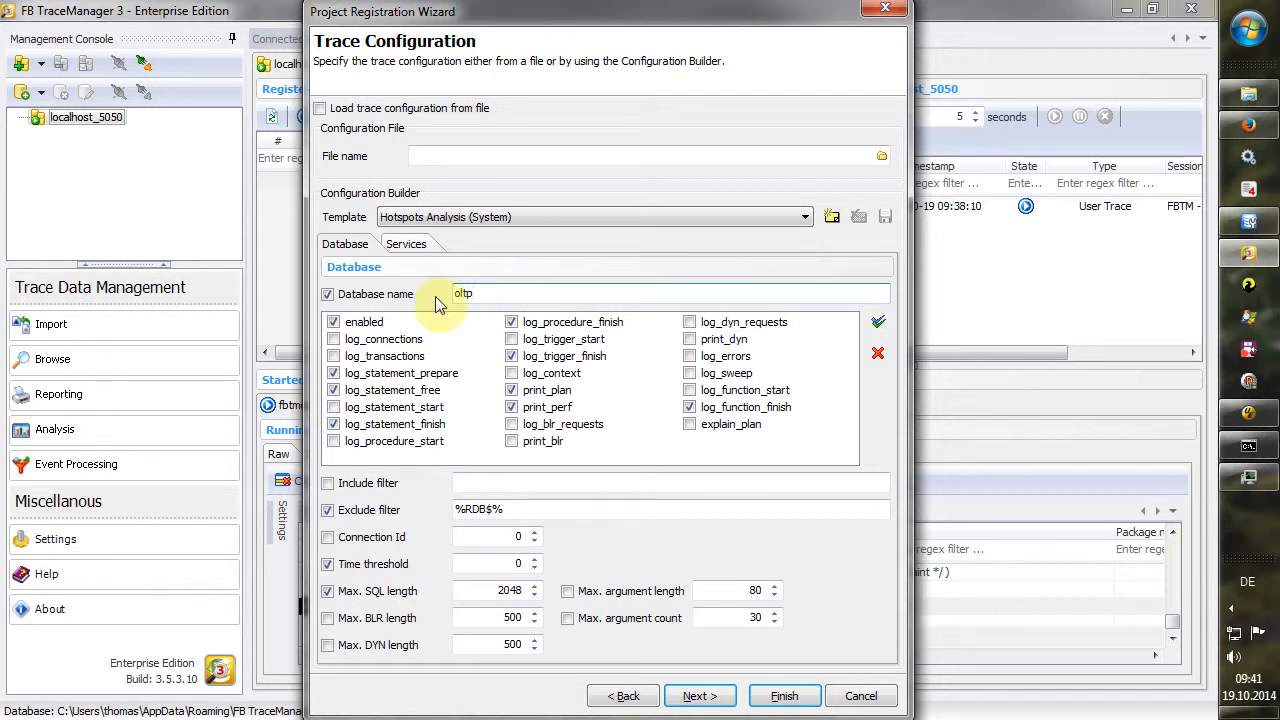
pyautogui.write('30.fdb')
pyautogui.click(712, 698)
pyautogui.click(775, 696)
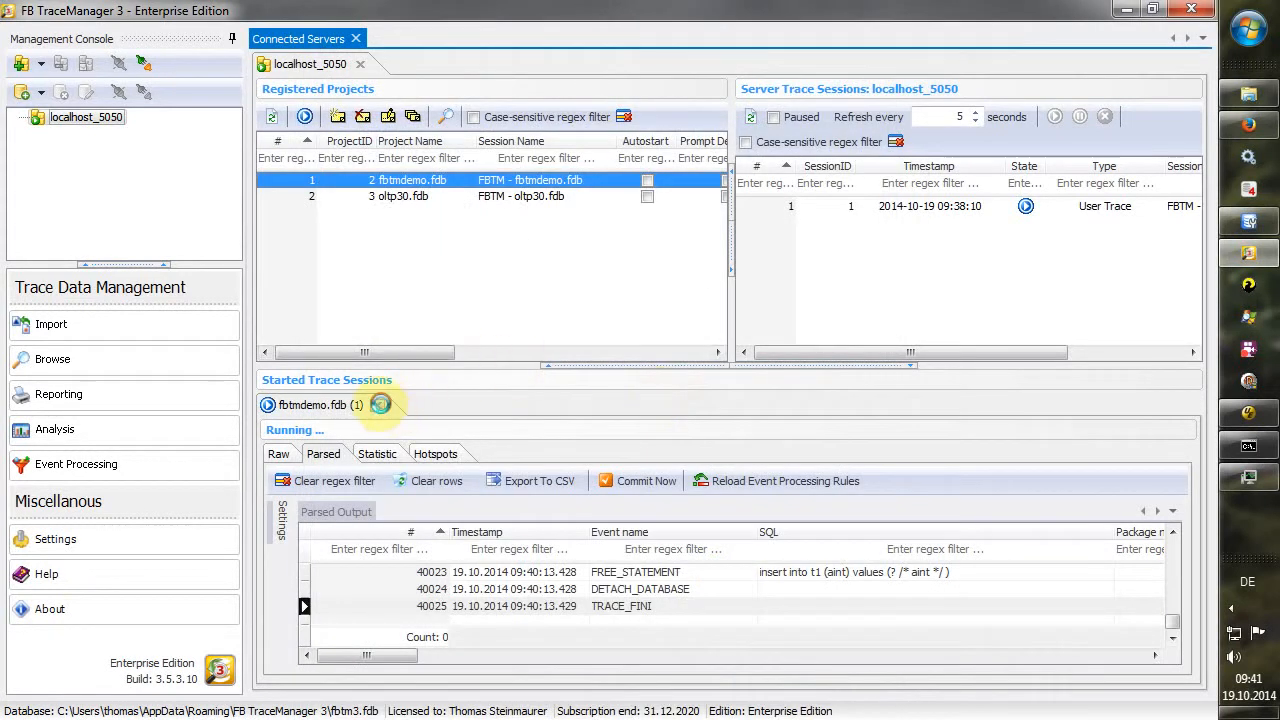
# - Replace the fbtmdemo.fdb trace session with one for the oltp30.fdb project, and enlarge it by collapsing the projects area and Management Console
pyautogui.click(377, 404)
pyautogui.click(670, 401)
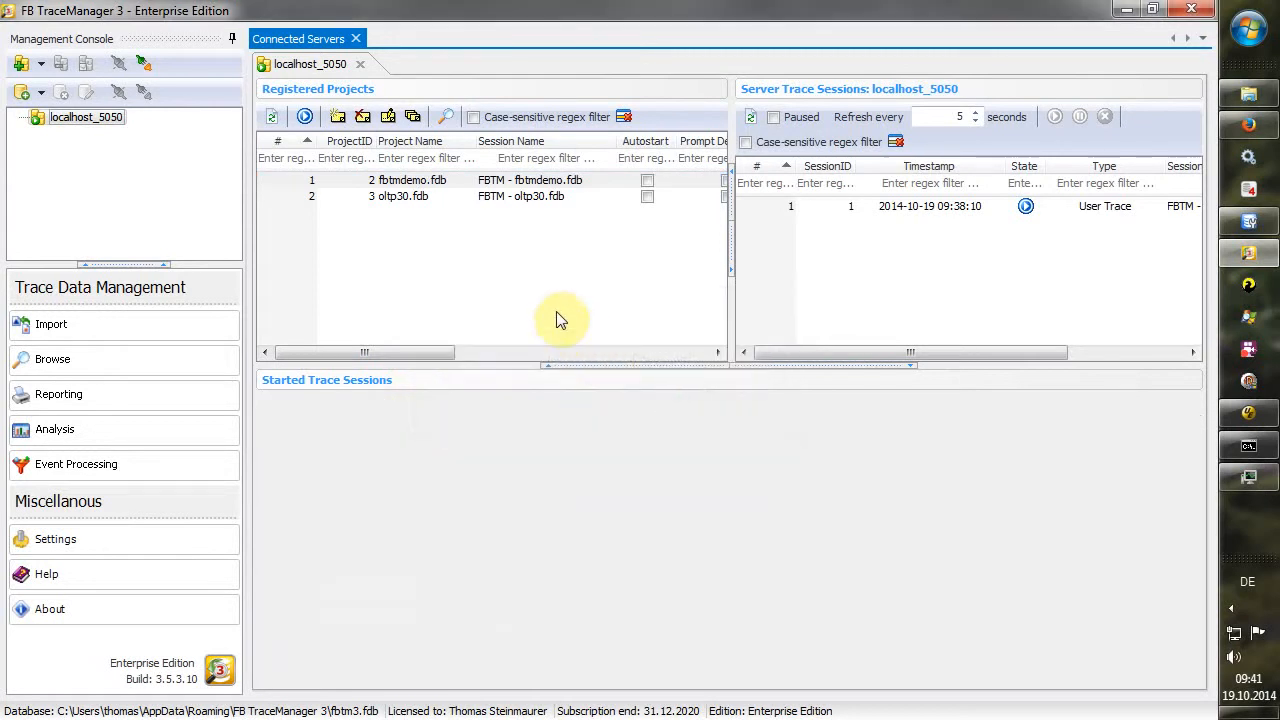
pyautogui.click(400, 198)
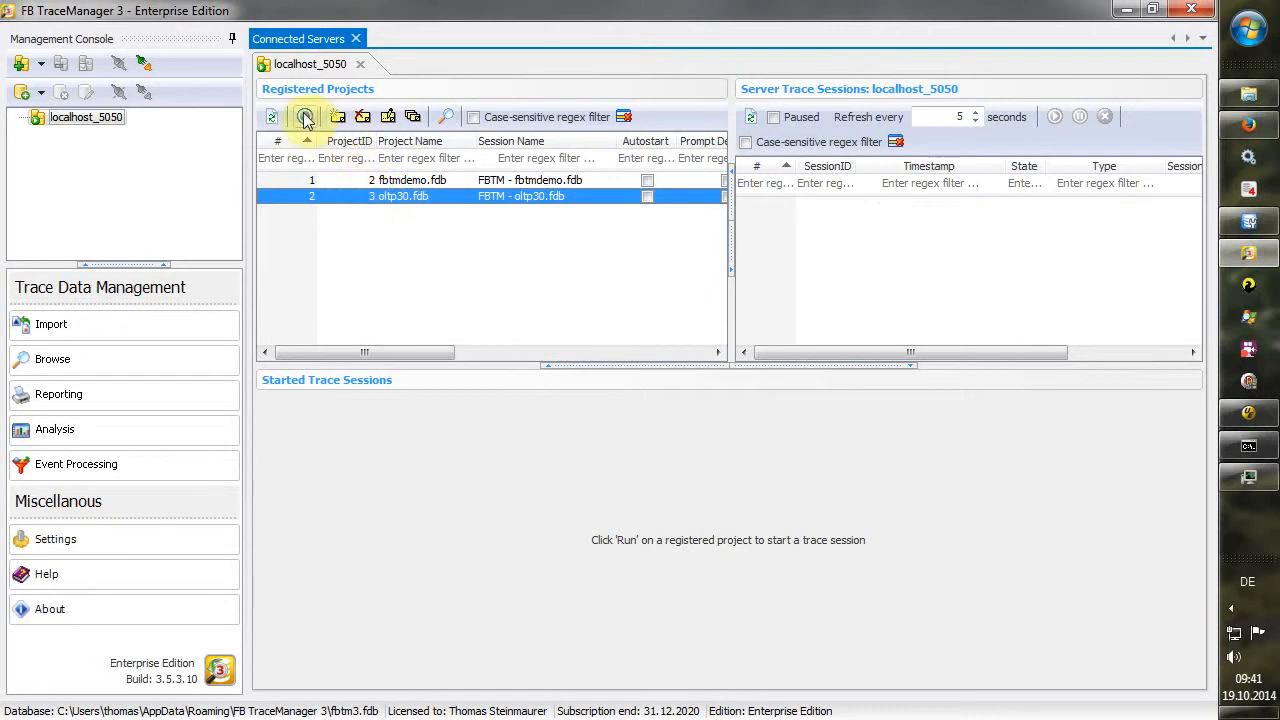
pyautogui.moveTo(520, 366); pyautogui.dragTo(508, 238)
pyautogui.click(572, 240)
pyautogui.click(232, 38)
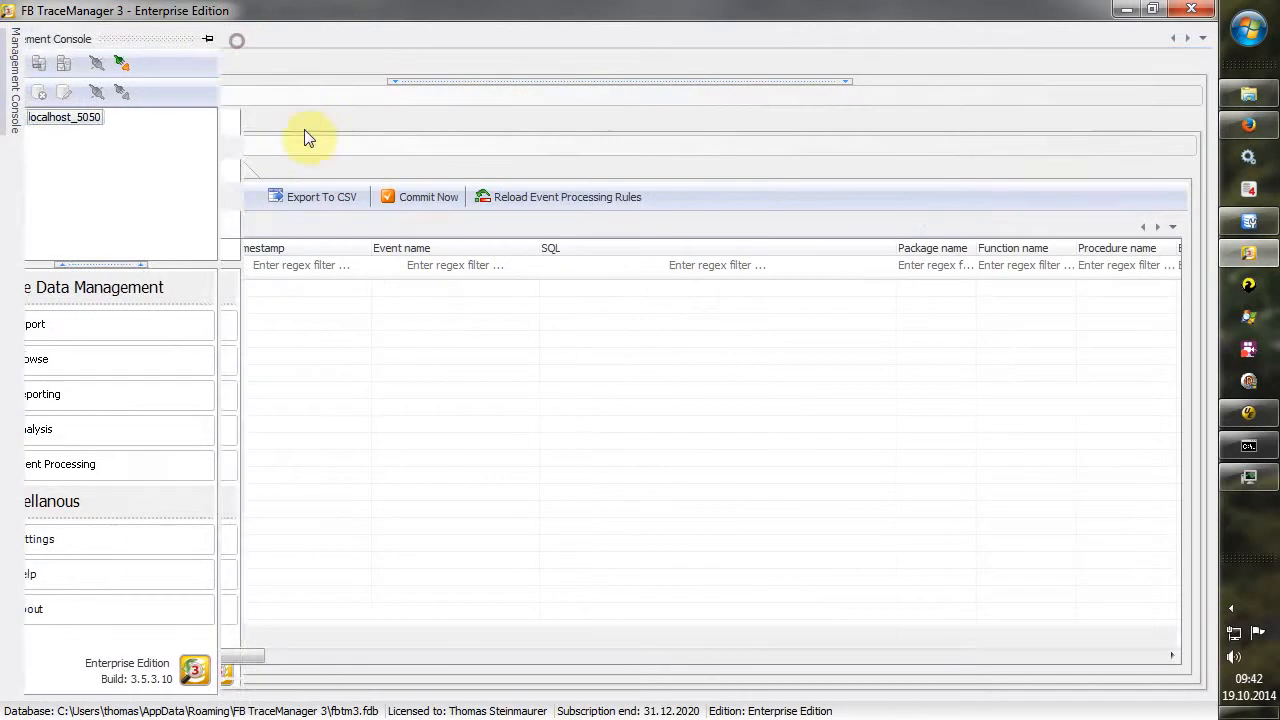
# - Switch to the fbloadtest_src command prompt and rerun the previous load test command
pyautogui.click(1248, 445)
pyautogui.click(980, 490)
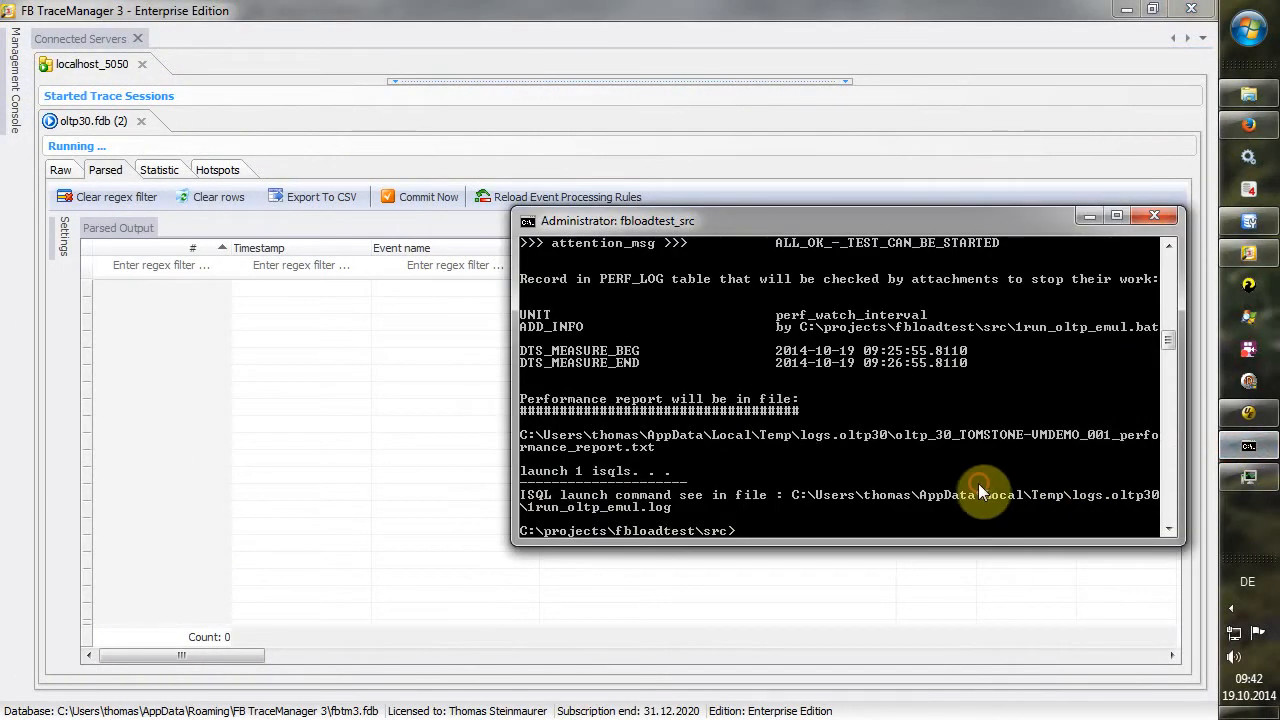
pyautogui.press('Up')
pyautogui.press('Return')
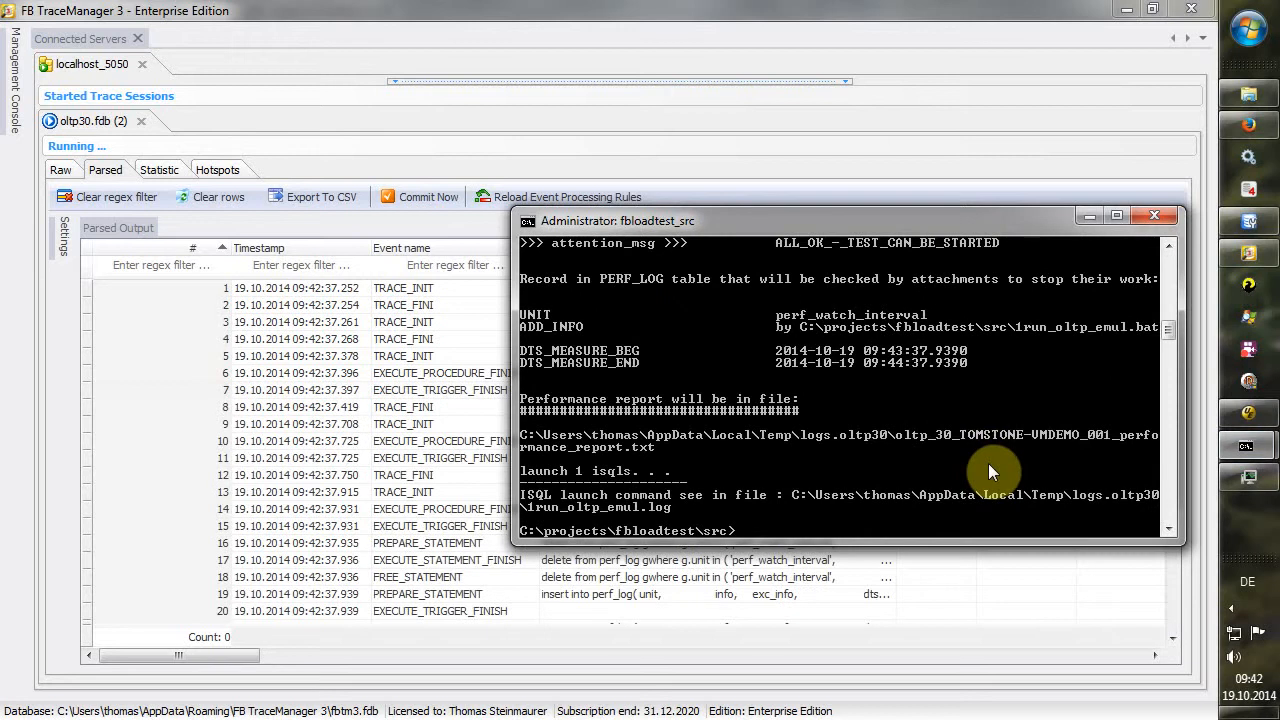
# - Bring up the oltp_isql_run_worker.bat console window and move it over the other command prompt
pyautogui.rightClick(1245, 446)
pyautogui.click(1250, 447)
pyautogui.click(1129, 479)
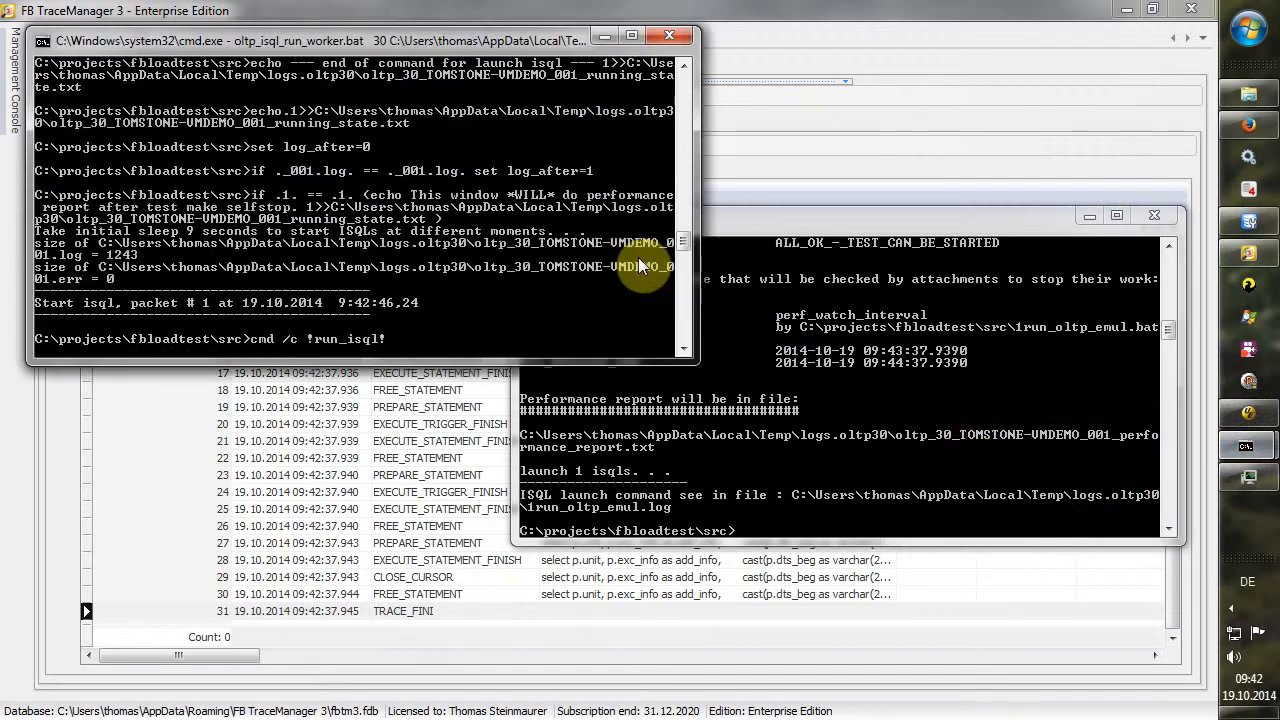
pyautogui.moveTo(510, 36)
pyautogui.mouseDown()
pyautogui.moveTo(1057, 182)
pyautogui.moveTo(1031, 170)
pyautogui.mouseUp()
# - Check the CPU load of FBTraceManager3.exe in Task Manager, and look at the oltp30.fdb session's raw and parsed output
pyautogui.click(1248, 478)
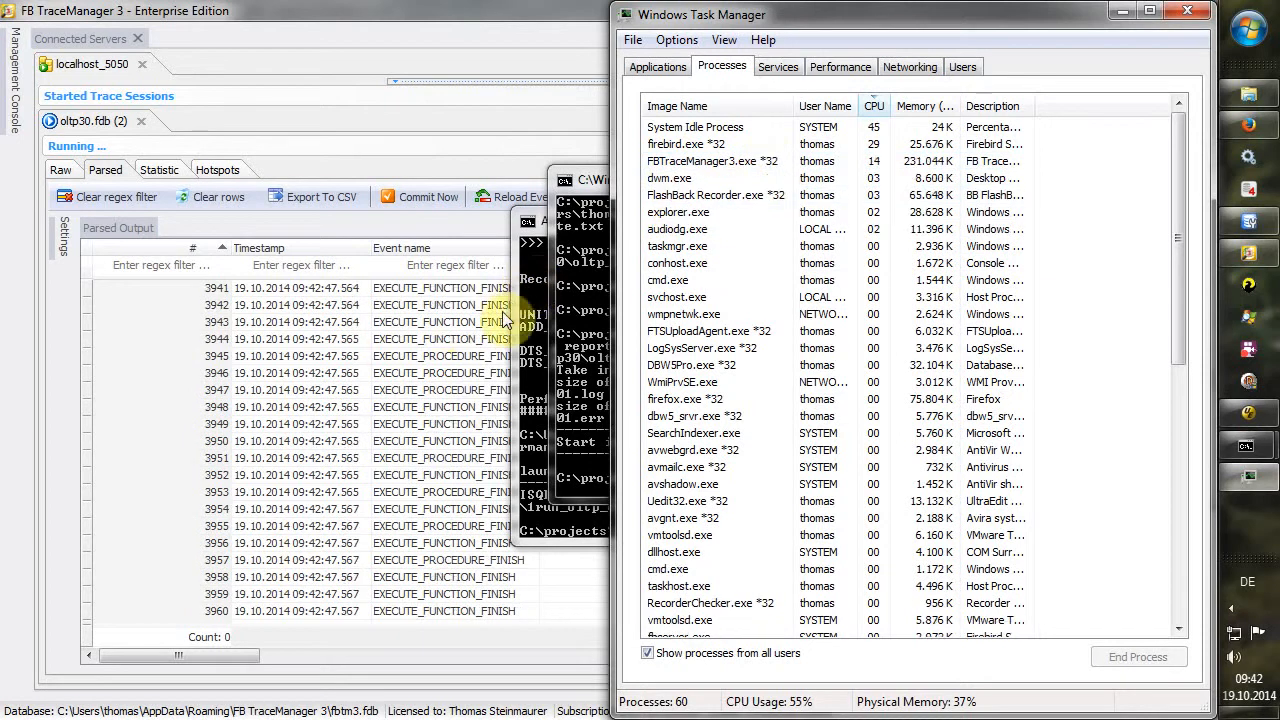
pyautogui.click(898, 165)
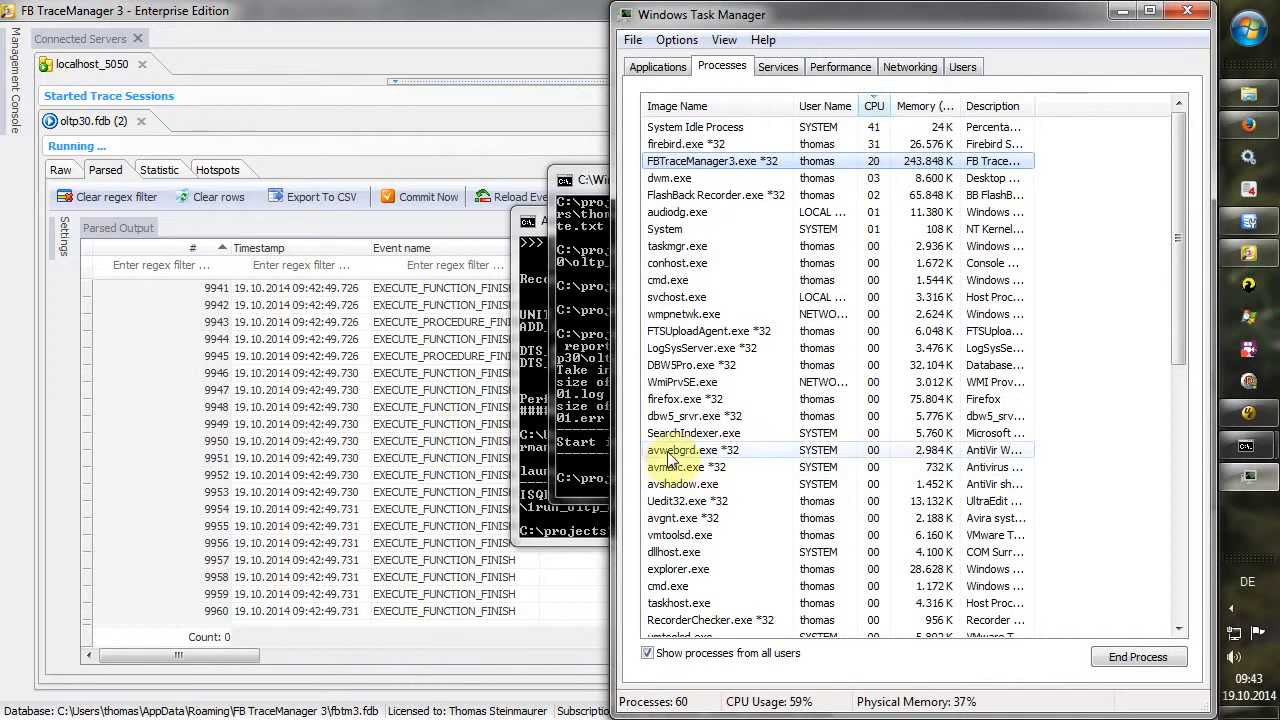
pyautogui.click(60, 171)
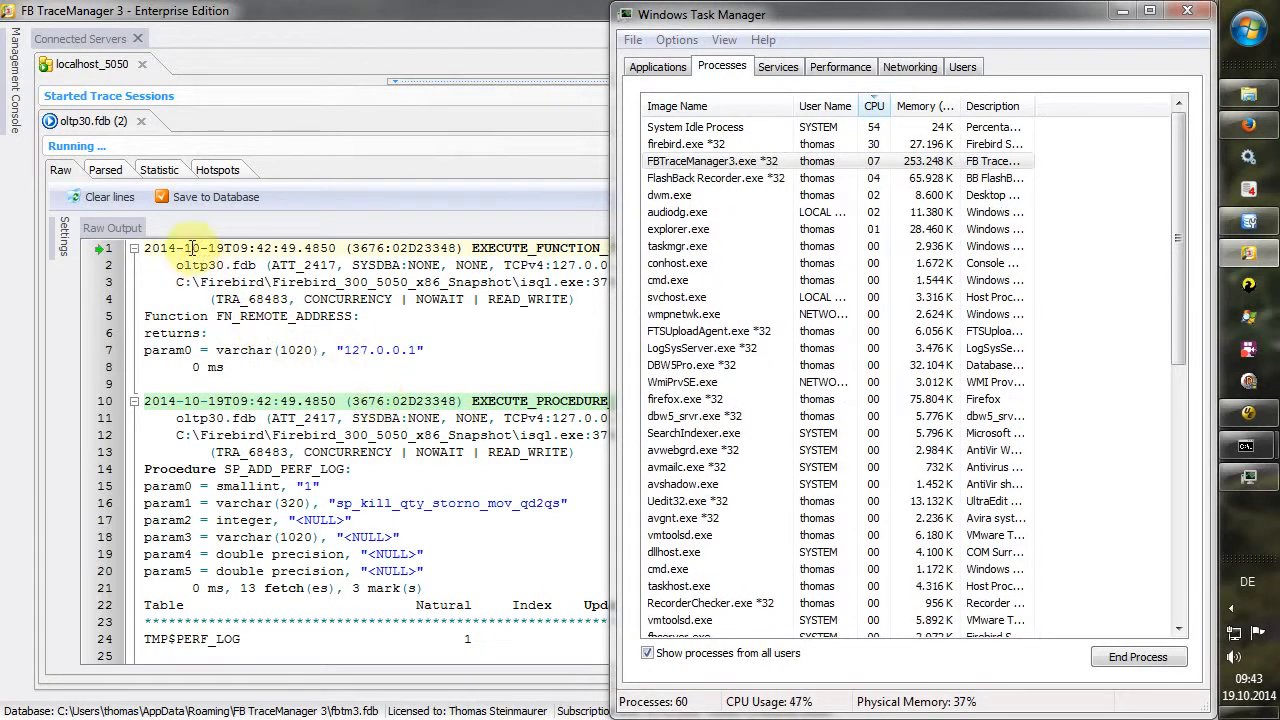
pyautogui.click(106, 172)
# - Minimize Task Manager and examine the oltp30.fdb session's statistics, especially the executions of EXECUTE_PROCEDURE_FINISH and EXECUTE_FUNCTION_FINISH
pyautogui.click(159, 170)
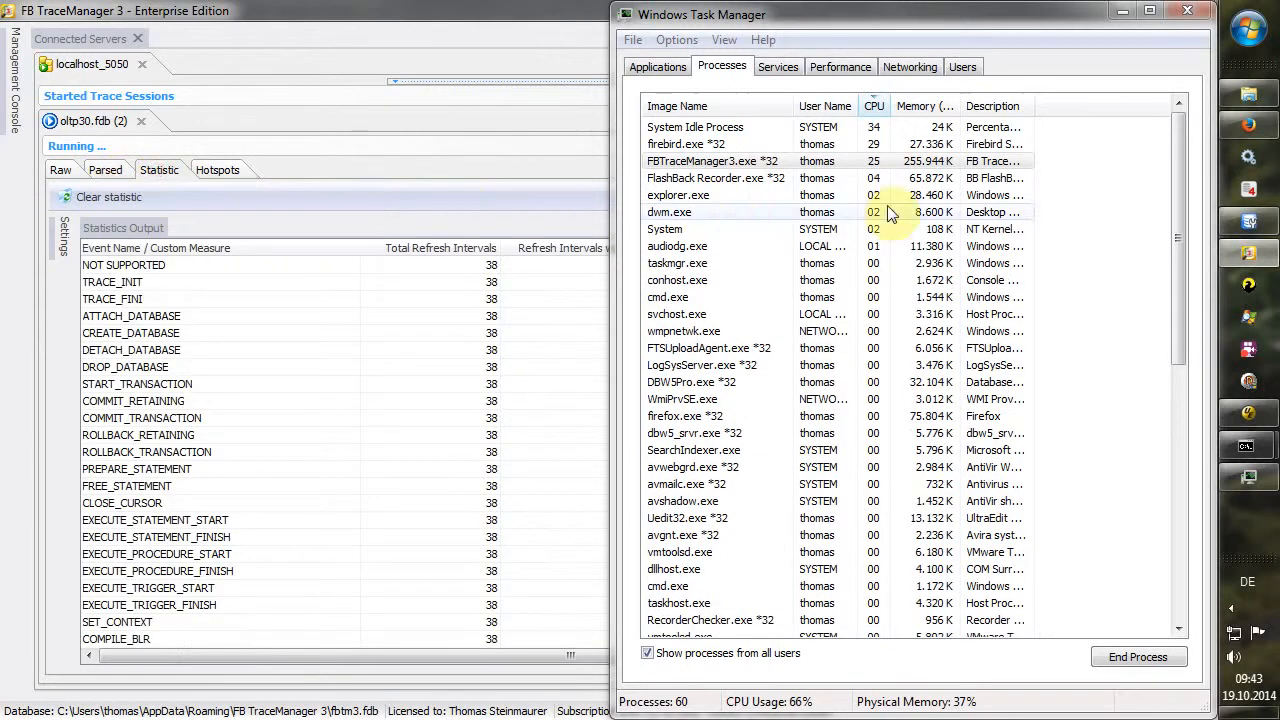
pyautogui.click(1121, 11)
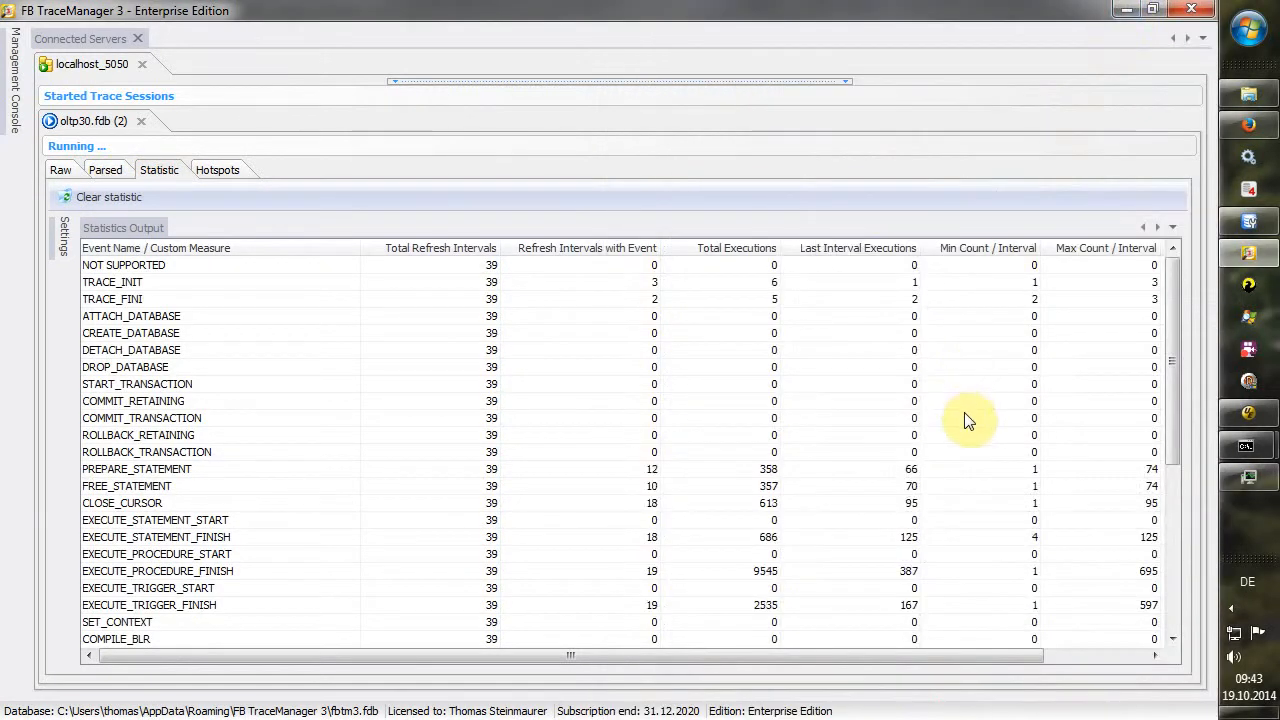
pyautogui.moveTo(952, 659); pyautogui.dragTo(983, 662)
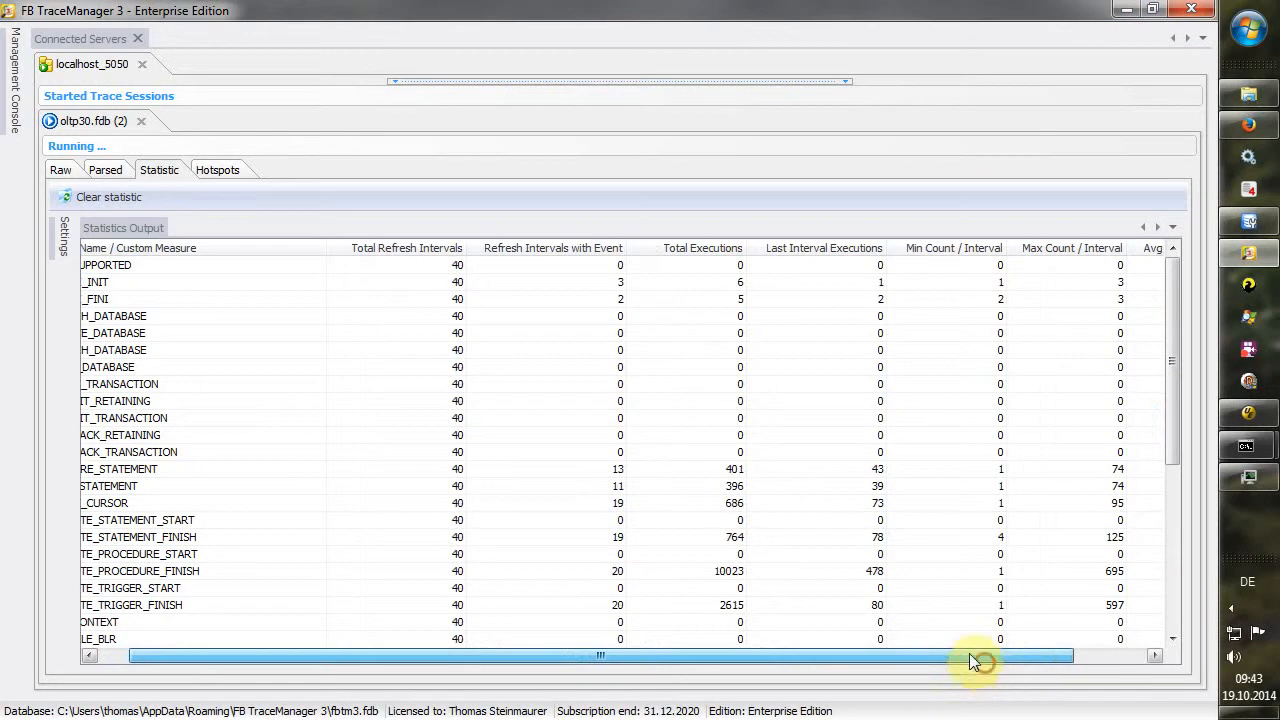
pyautogui.moveTo(850, 655); pyautogui.dragTo(725, 660)
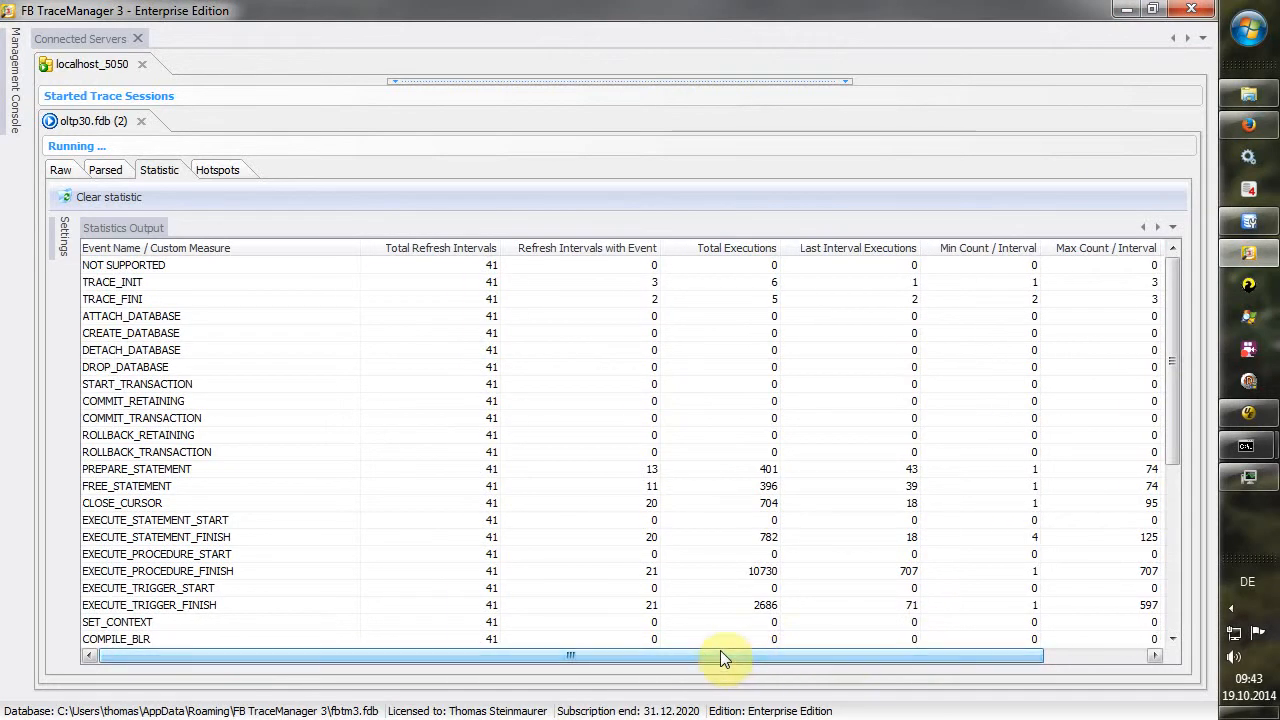
pyautogui.click(766, 576)
pyautogui.scroll(-6, 828, 588)
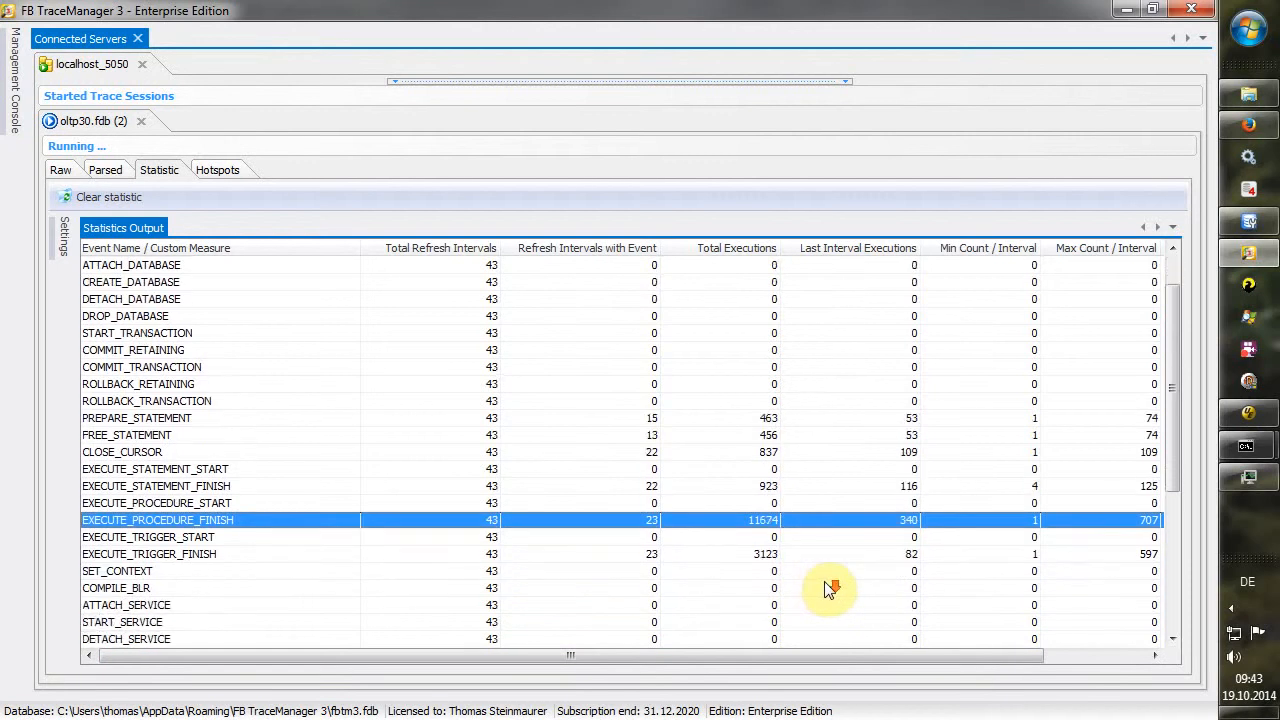
pyautogui.scroll(-1, 833, 588)
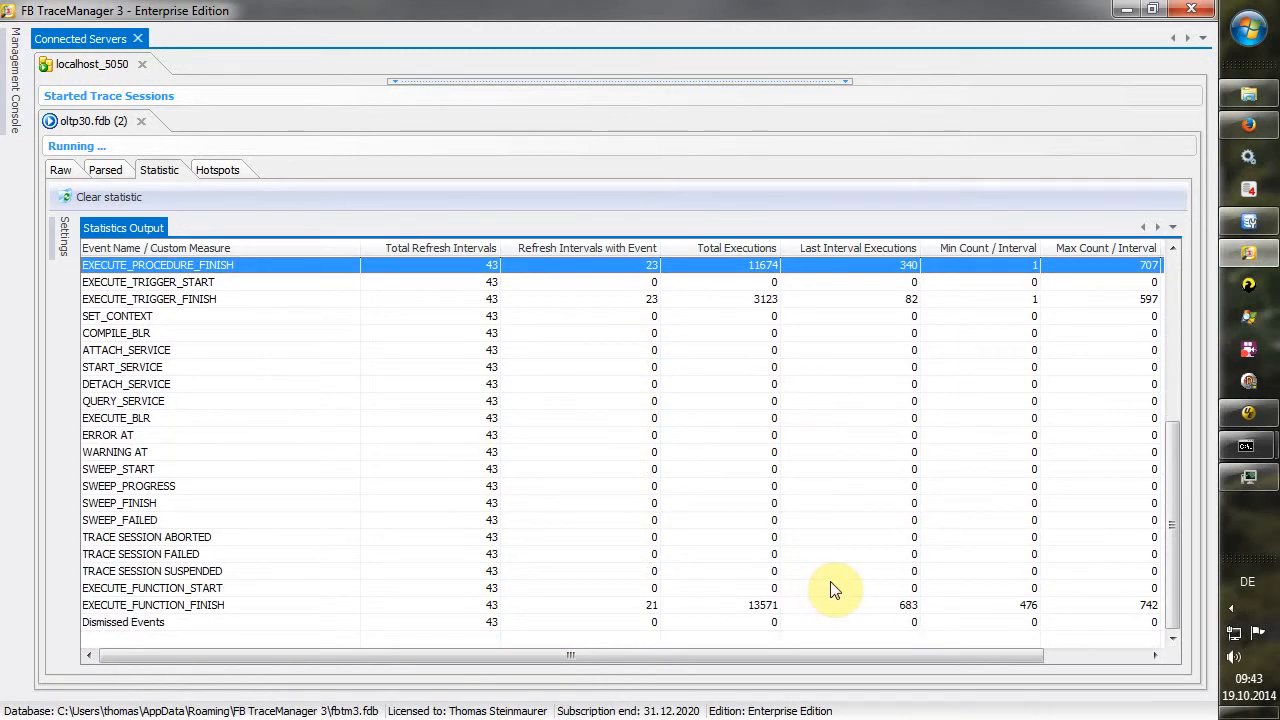
pyautogui.click(770, 605)
pyautogui.scroll(6, 855, 566)
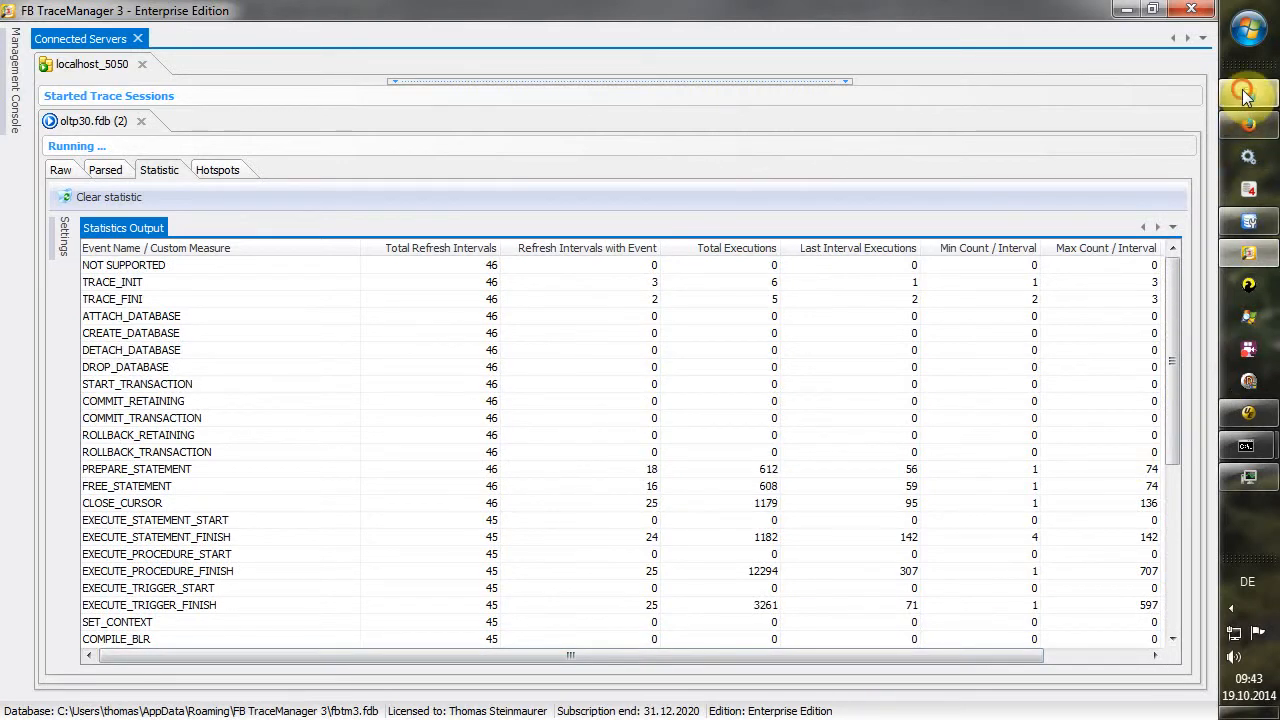
# - Switch to Windows Explorer and check the names, dates and sizes of the fb_trace files in C:\ProgramData\firebird
pyautogui.click(1248, 94)
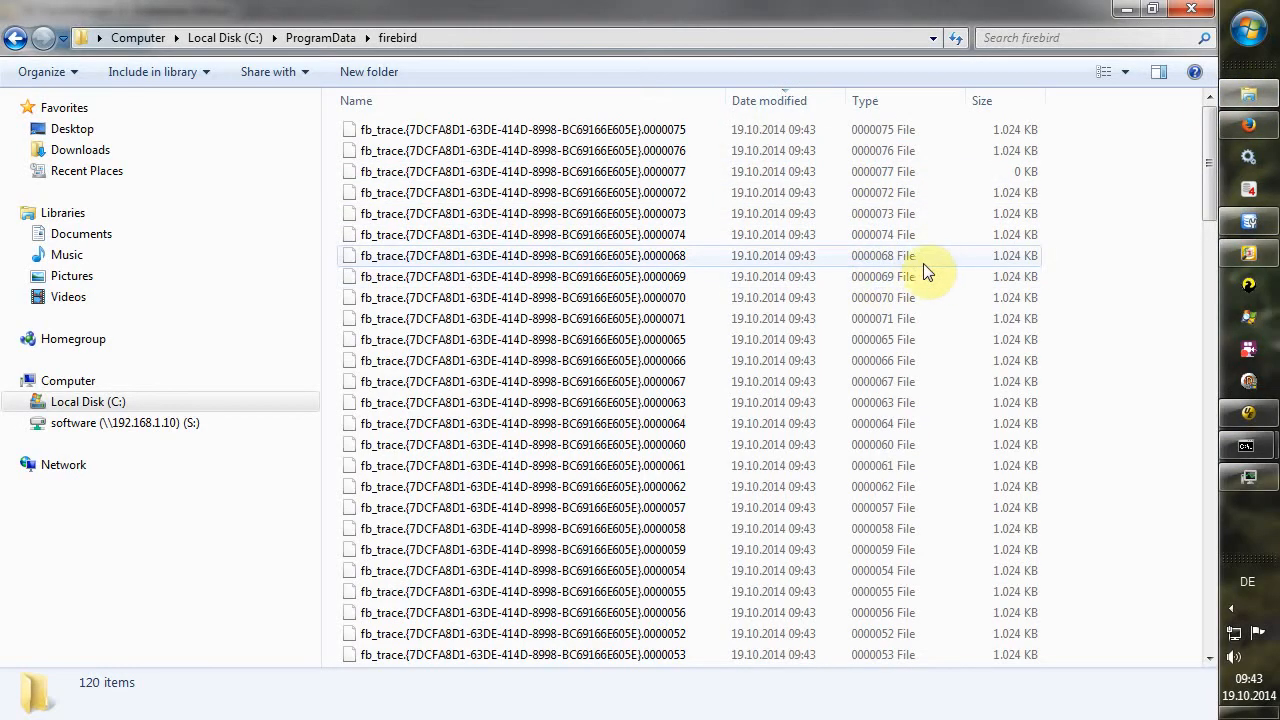
pyautogui.moveTo(722, 100)
pyautogui.mouseDown()
pyautogui.moveTo(791, 103)
pyautogui.moveTo(723, 103)
pyautogui.mouseUp()
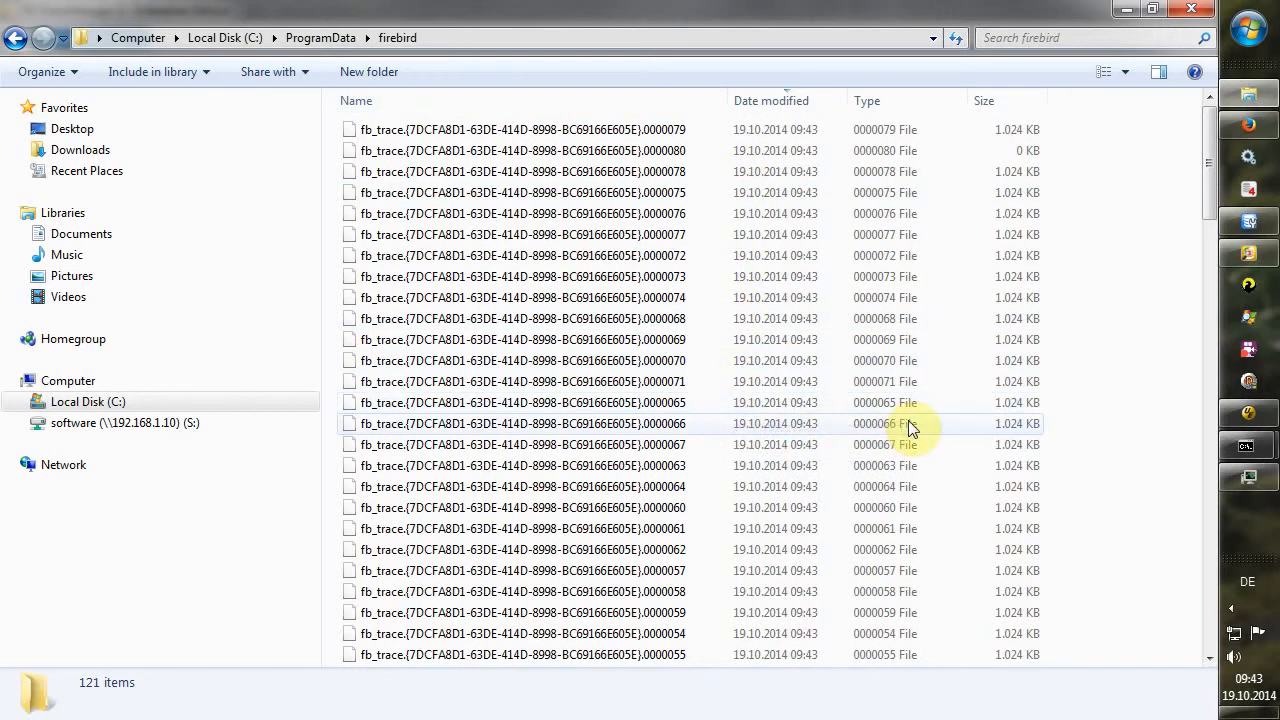
pyautogui.scroll(-10, 780, 405)
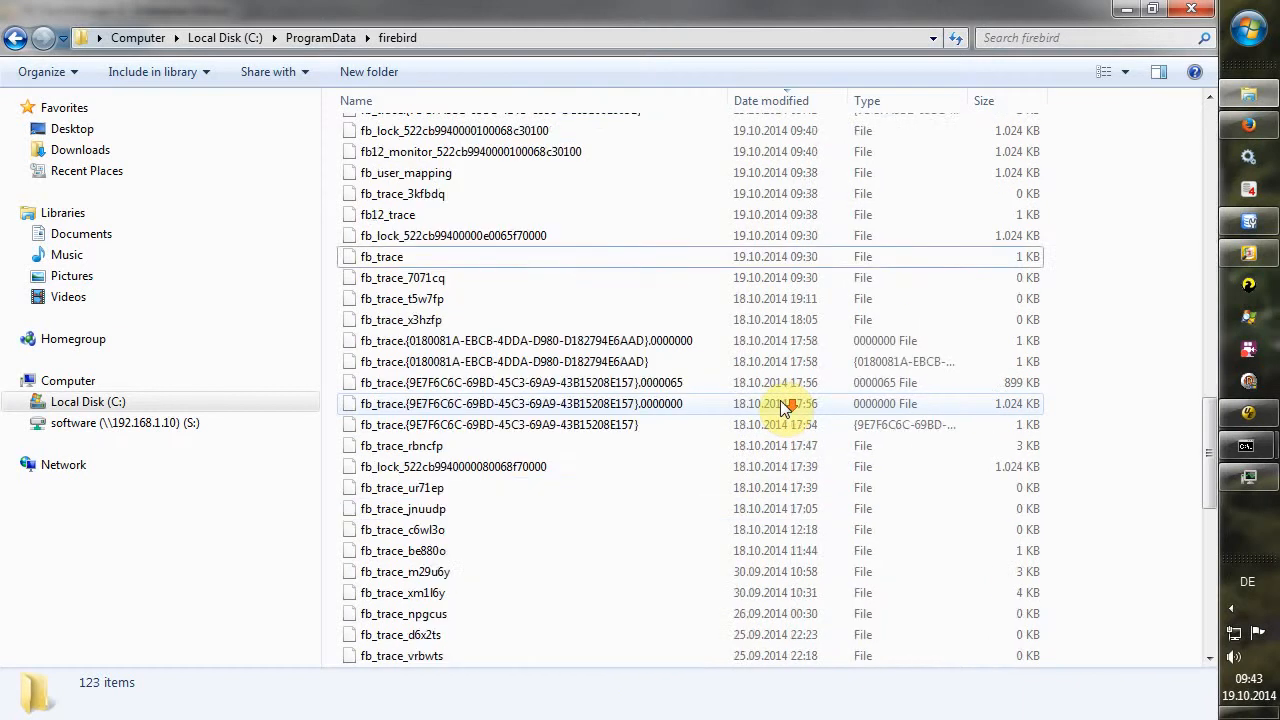
pyautogui.scroll(10, 771, 407)
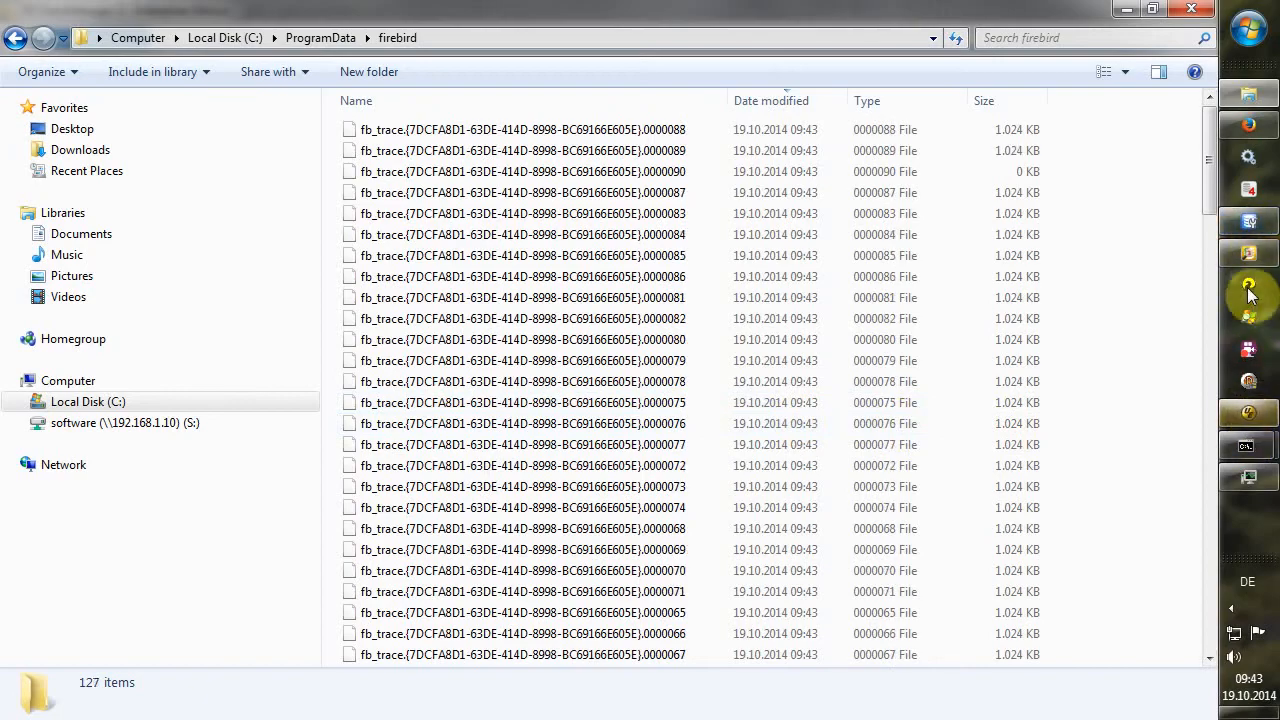
# - Return to FB TraceManager, examine the oltp30.fdb statistics through TRACE SESSION SUSPENDED and Dismissed Events, and check FBTraceManager3.exe's load in Task Manager
pyautogui.click(1247, 253)
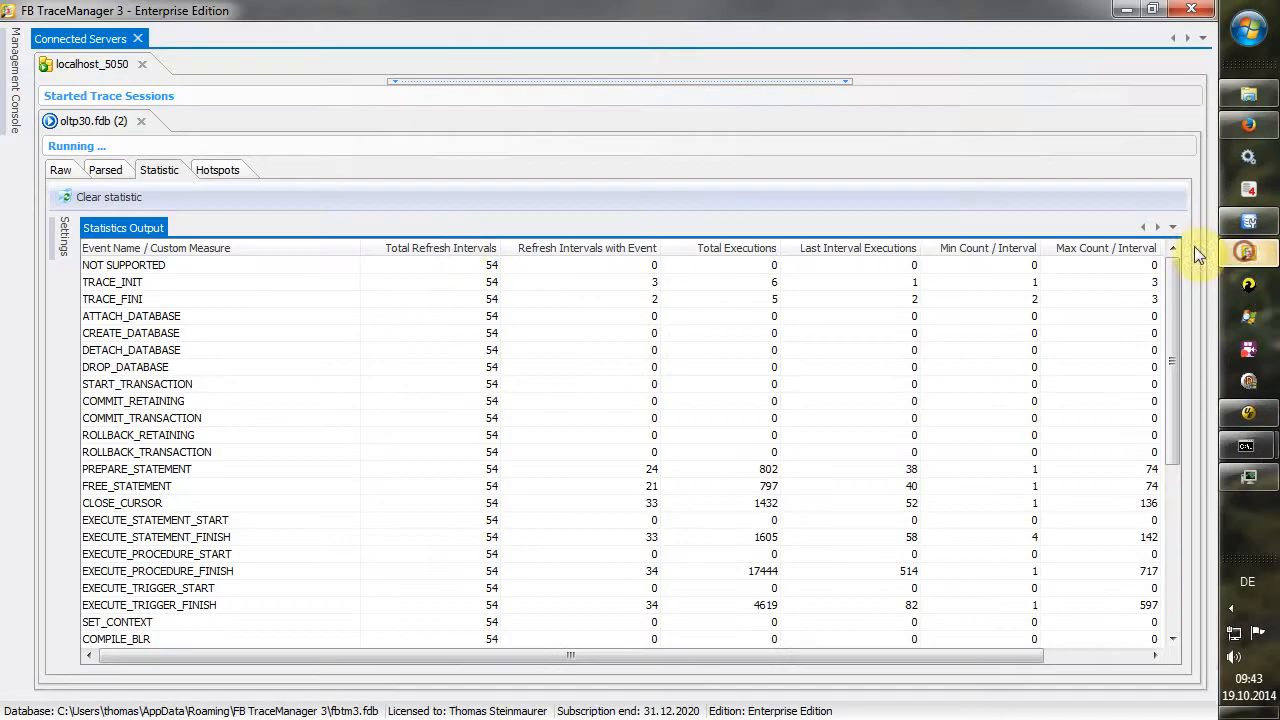
pyautogui.click(373, 437)
pyautogui.scroll(-3, 378, 452)
pyautogui.scroll(-3, 378, 452)
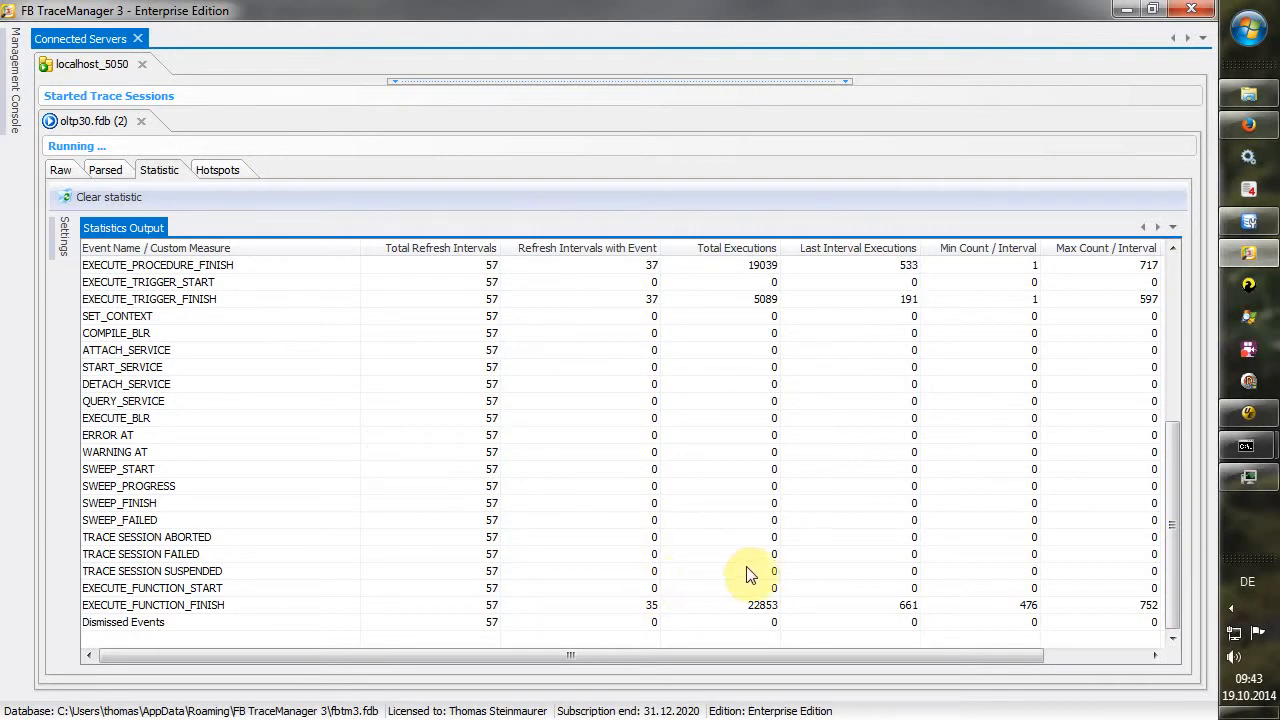
pyautogui.click(1252, 480)
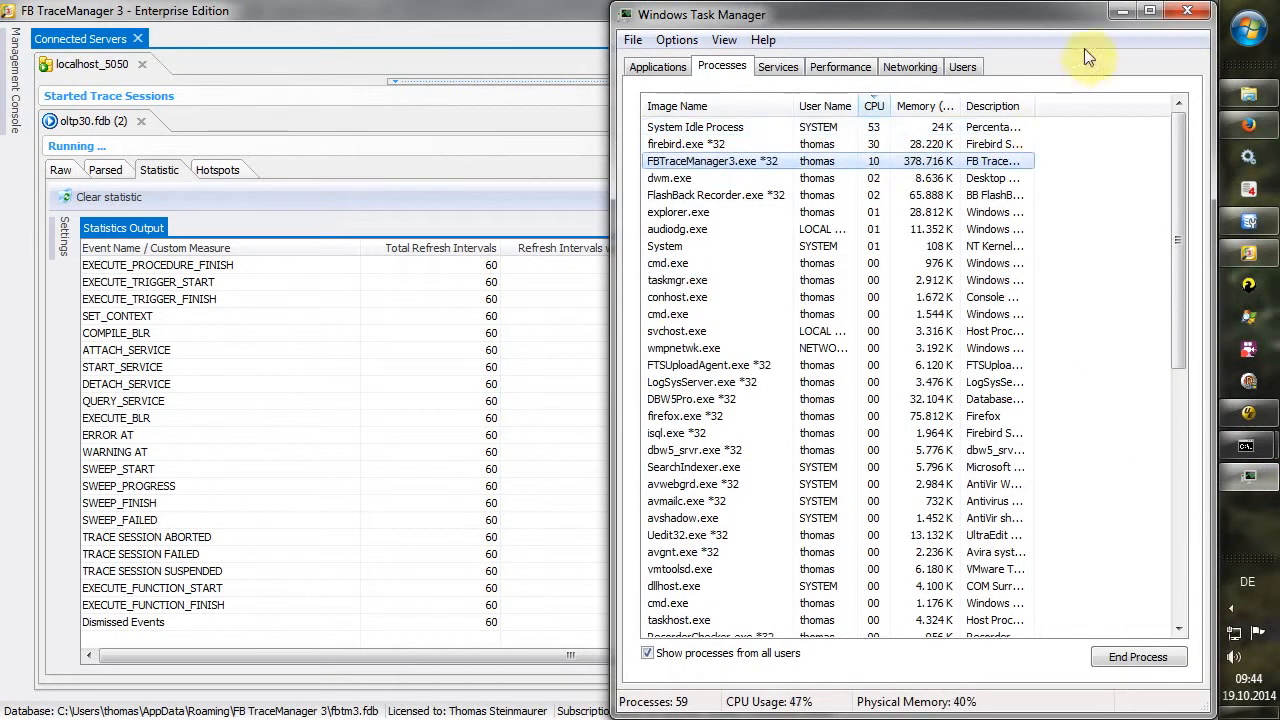
pyautogui.click(1187, 11)
# - Show the oltp30.fdb session's parsed output and narrow its SQL column
pyautogui.click(105, 169)
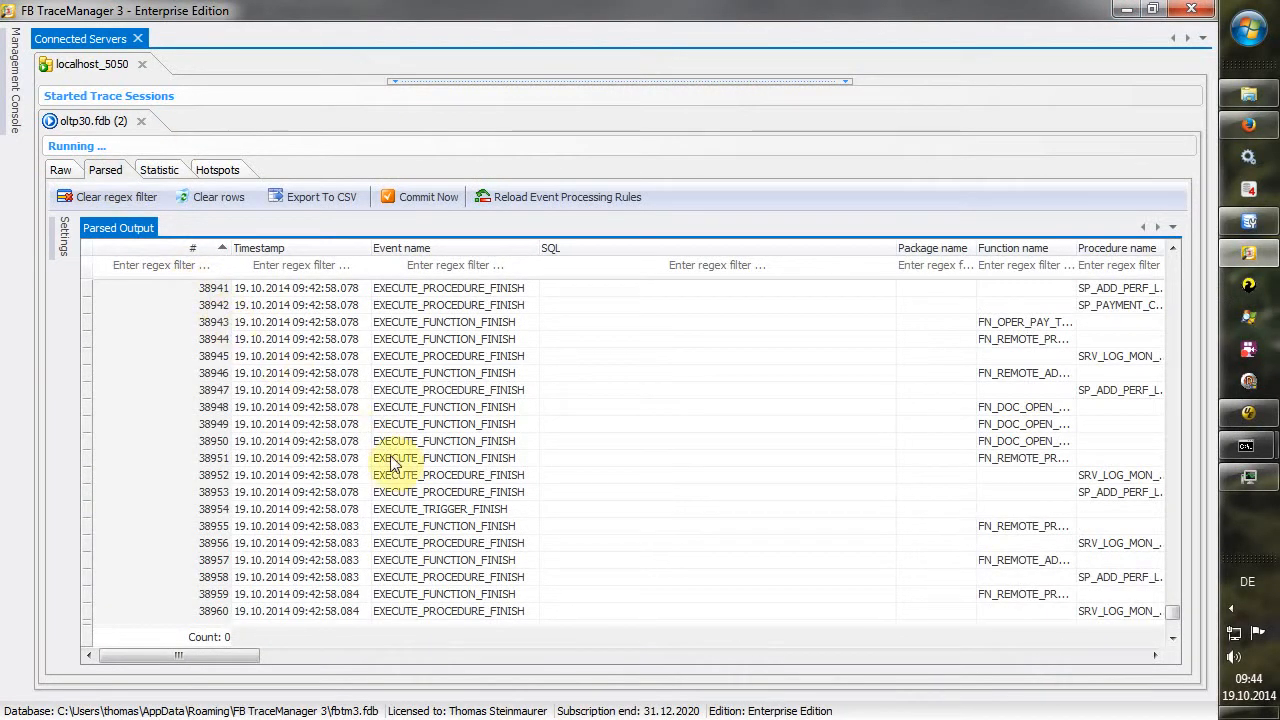
pyautogui.moveTo(900, 249); pyautogui.dragTo(825, 250)
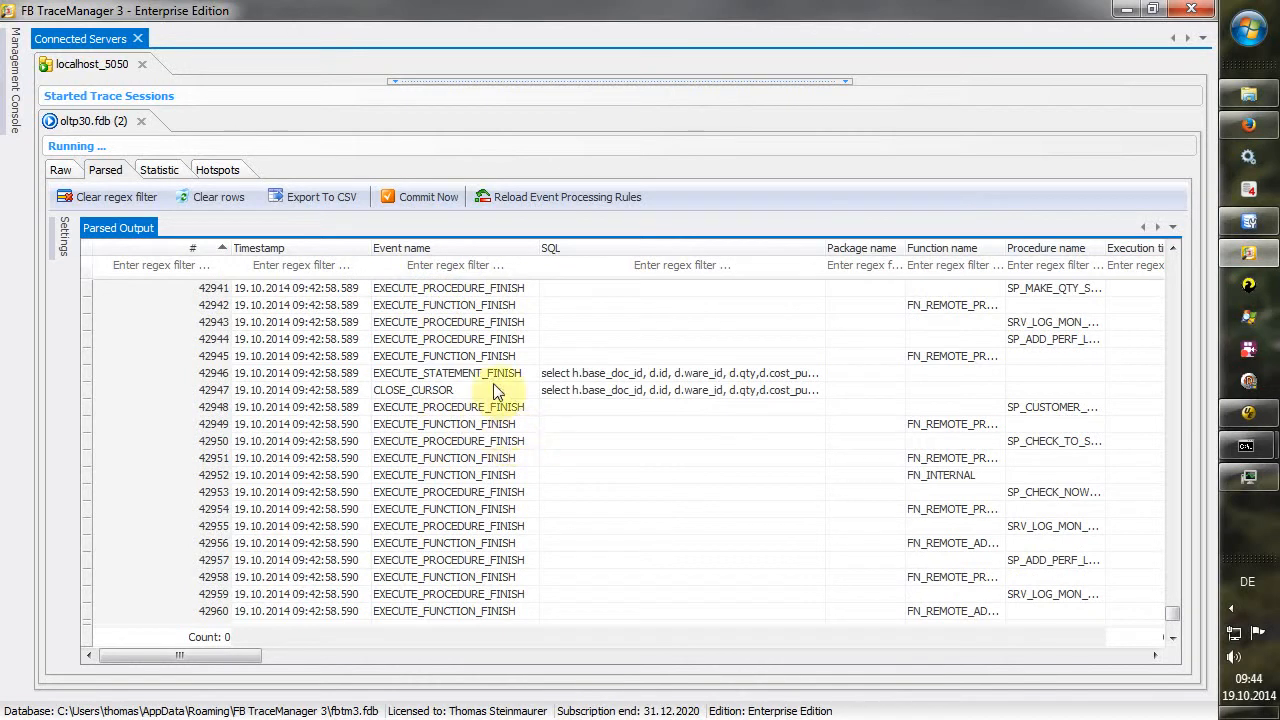
# - Pause the parsed output and filter its event names by "finish"
pyautogui.click(475, 268)
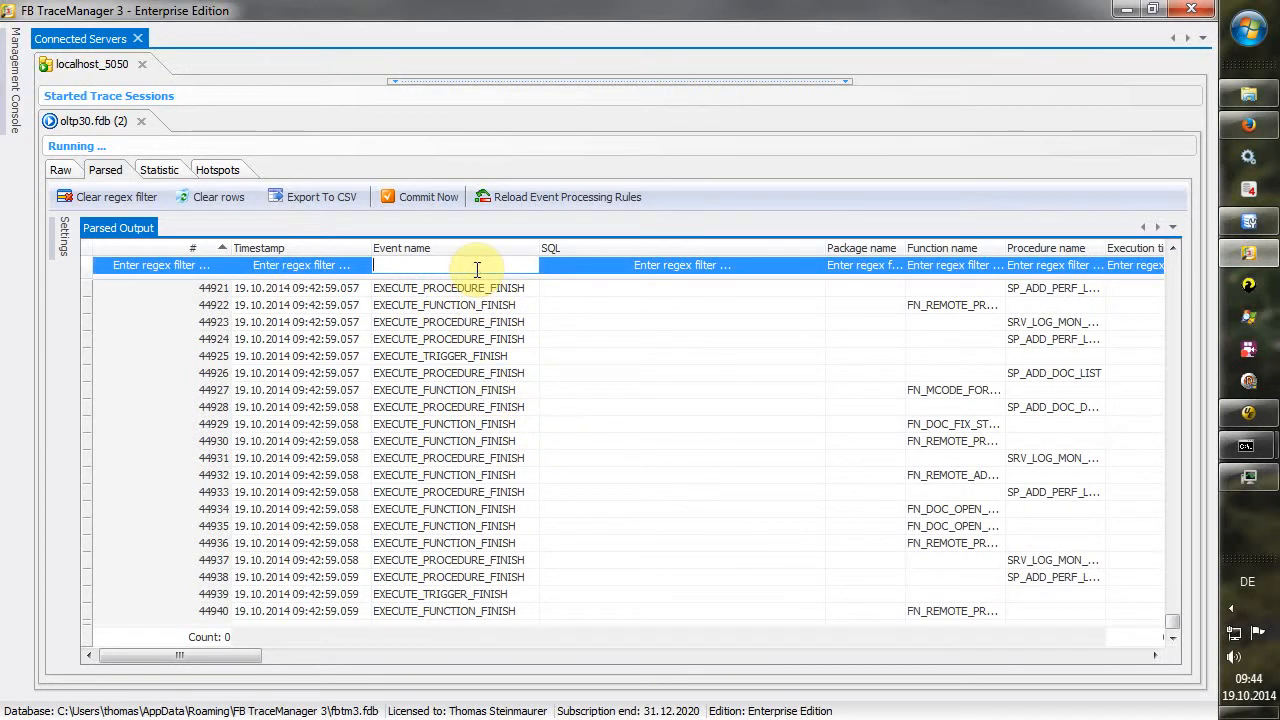
pyautogui.rightClick(471, 391)
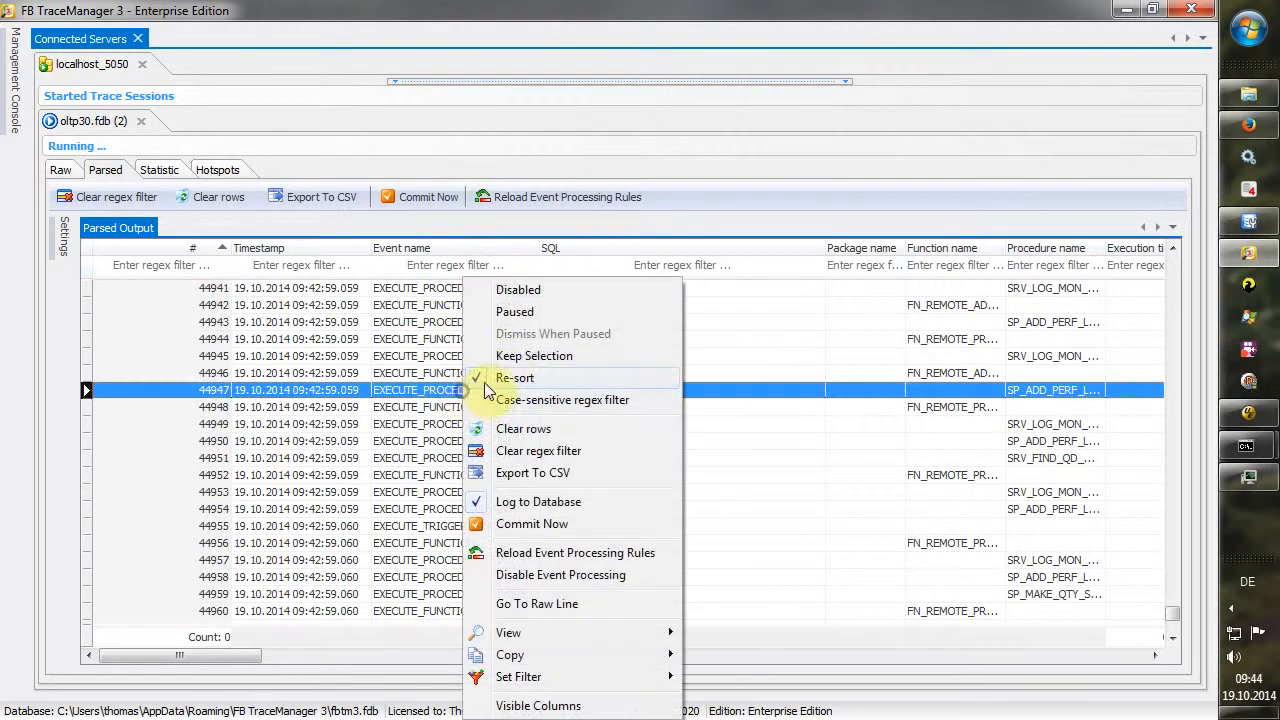
pyautogui.click(514, 312)
pyautogui.click(438, 264)
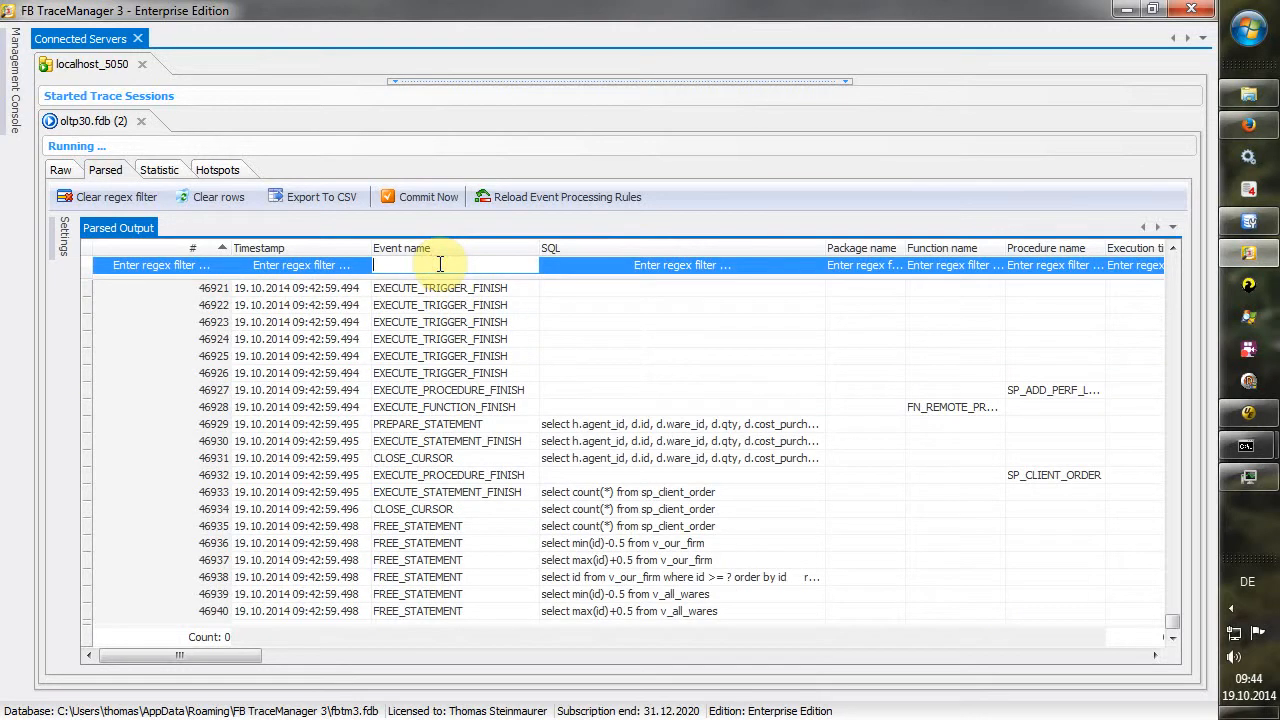
pyautogui.write('finish')
pyautogui.press('Return')
# - Clear the event name filter and resume the parsed output
pyautogui.doubleClick(440, 264)
pyautogui.press('Delete')
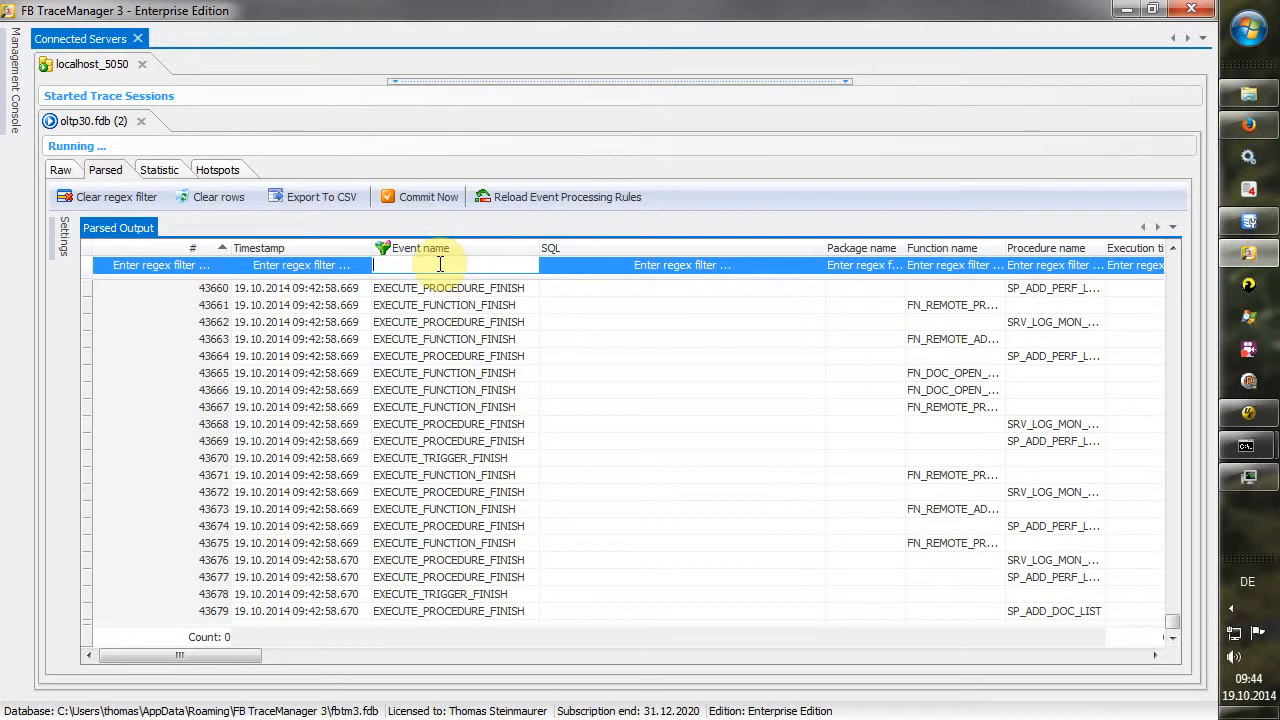
pyautogui.click(488, 323)
pyautogui.rightClick(488, 323)
pyautogui.click(515, 309)
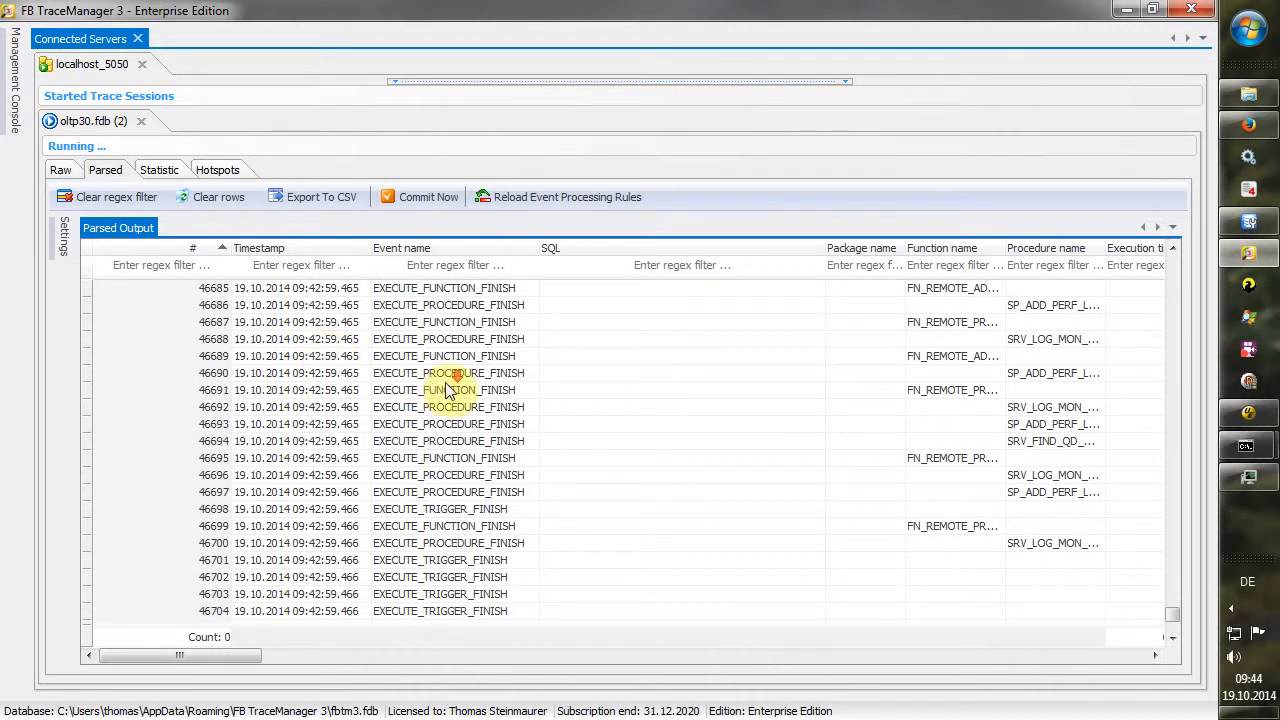
# - Check the load test's packet progress in the oltp_isql_run_worker.bat console, and minimize that console
pyautogui.moveTo(1262, 440)
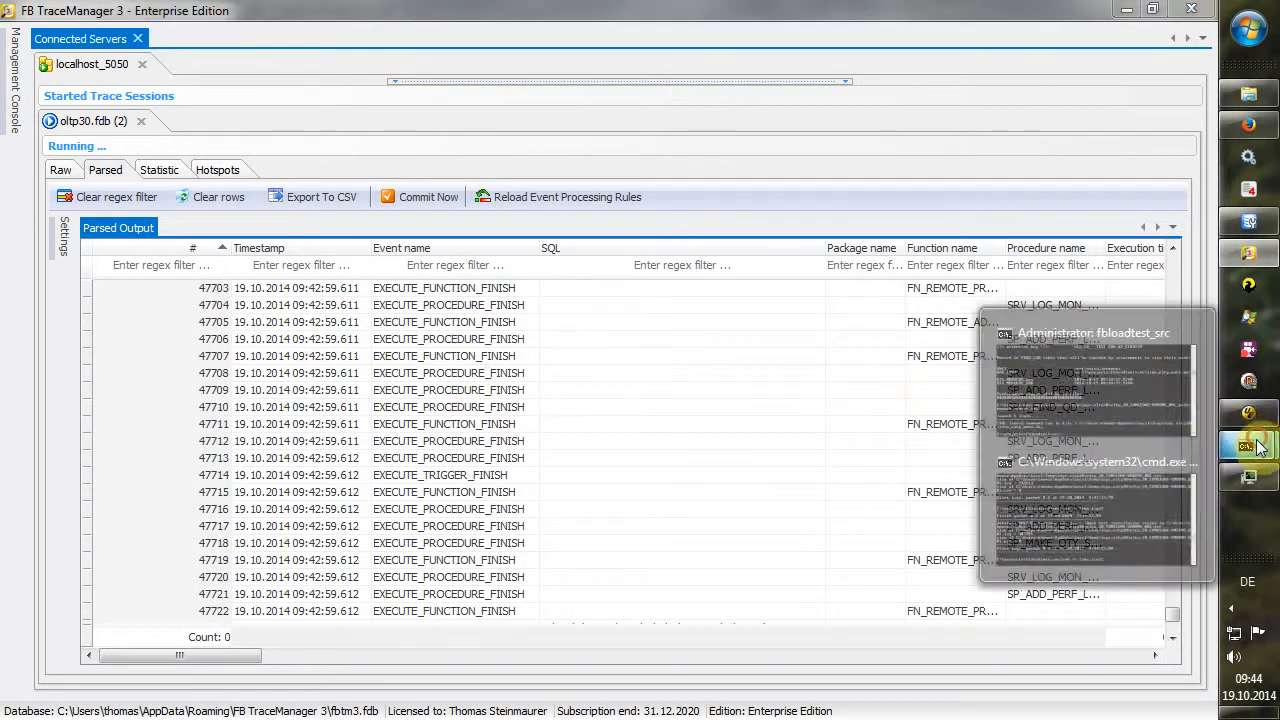
pyautogui.click(1125, 508)
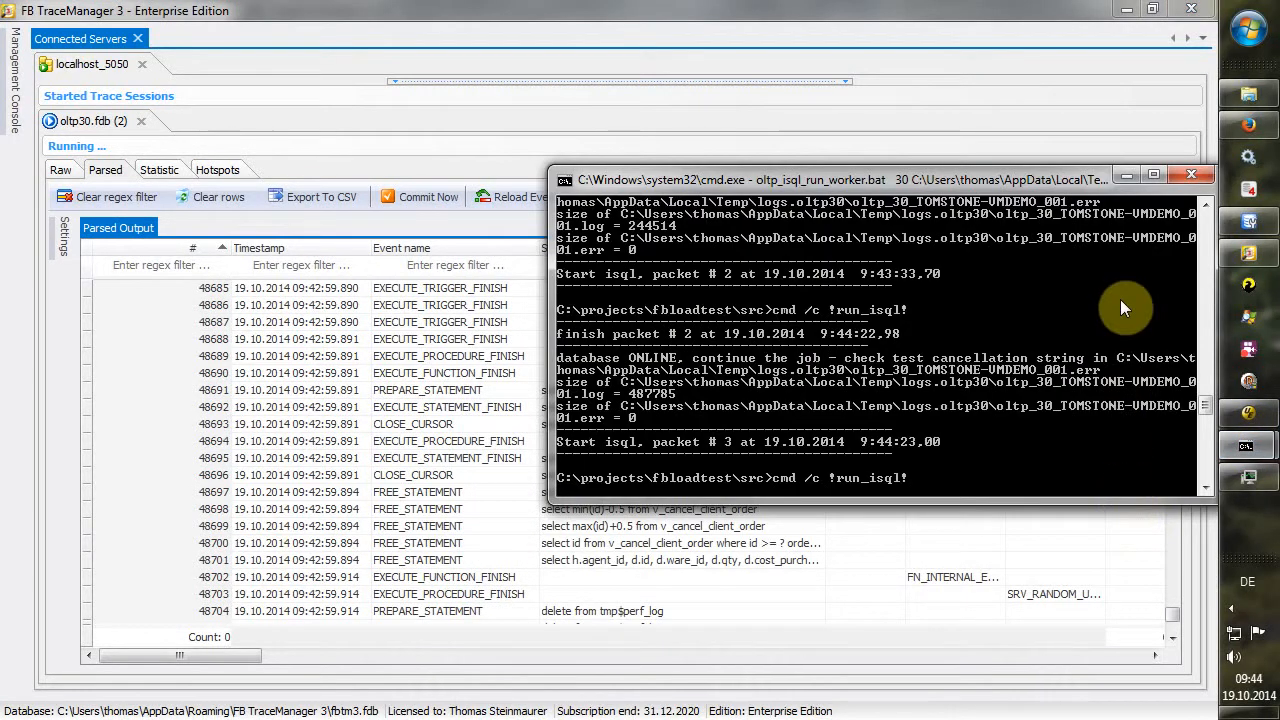
pyautogui.click(1127, 175)
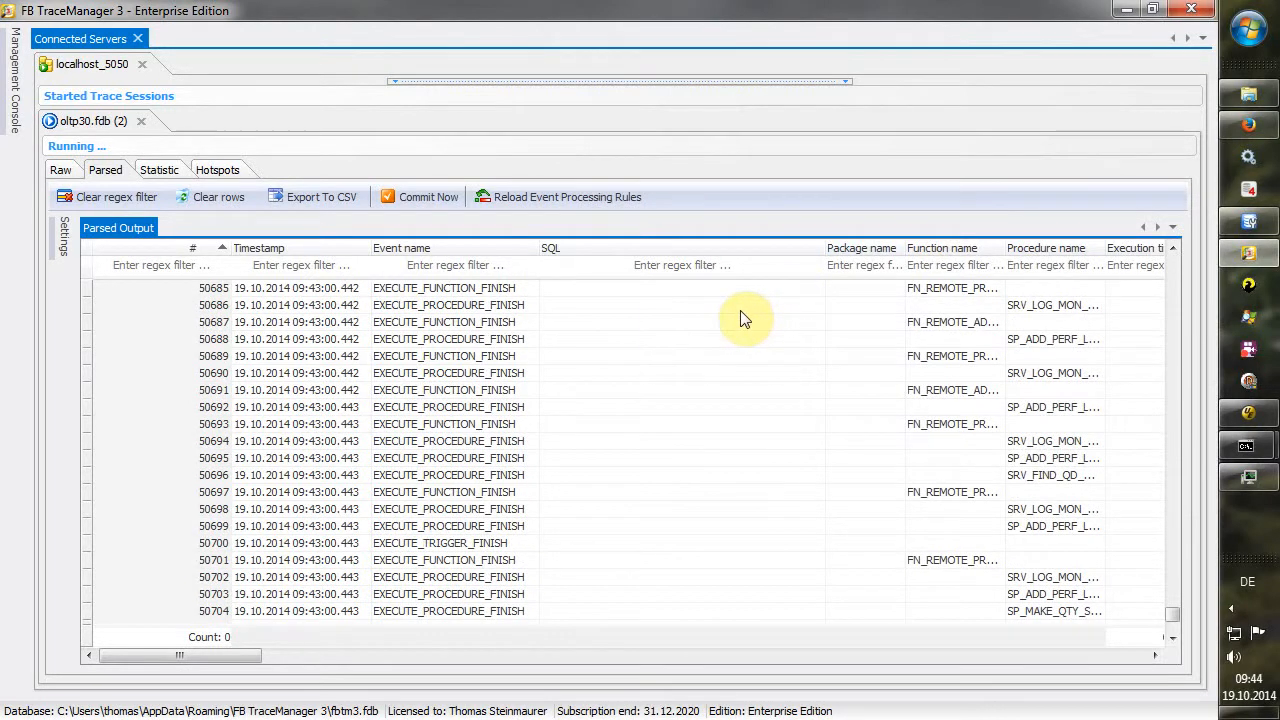
# - Refresh the oltp30.fdb session's statement hotspots, review the execution counts, and go back to the parsed output
pyautogui.click(232, 172)
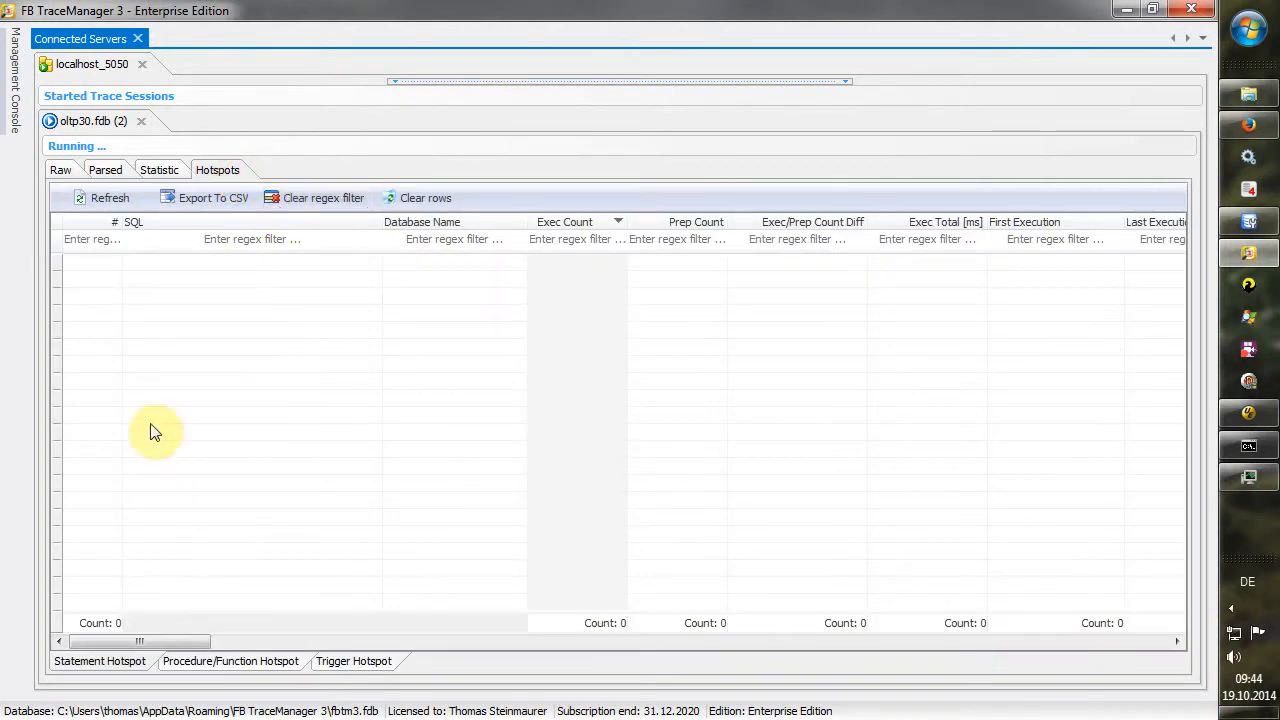
pyautogui.click(95, 197)
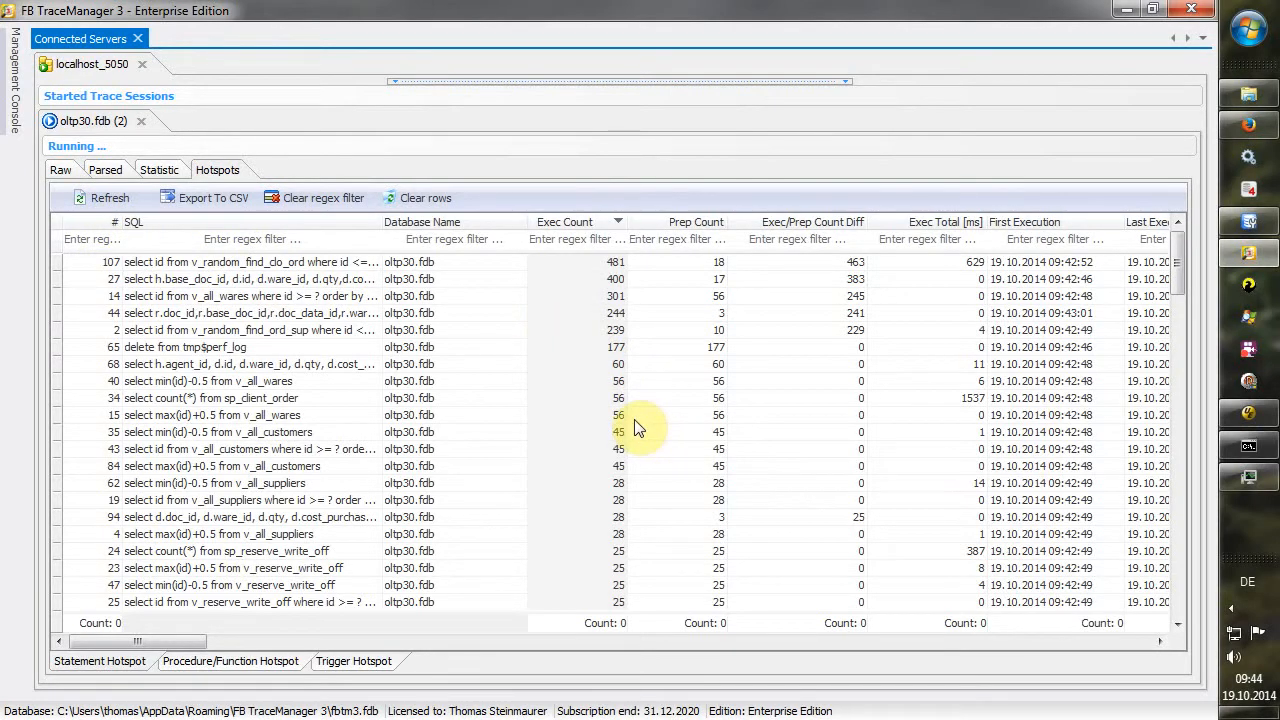
pyautogui.click(105, 170)
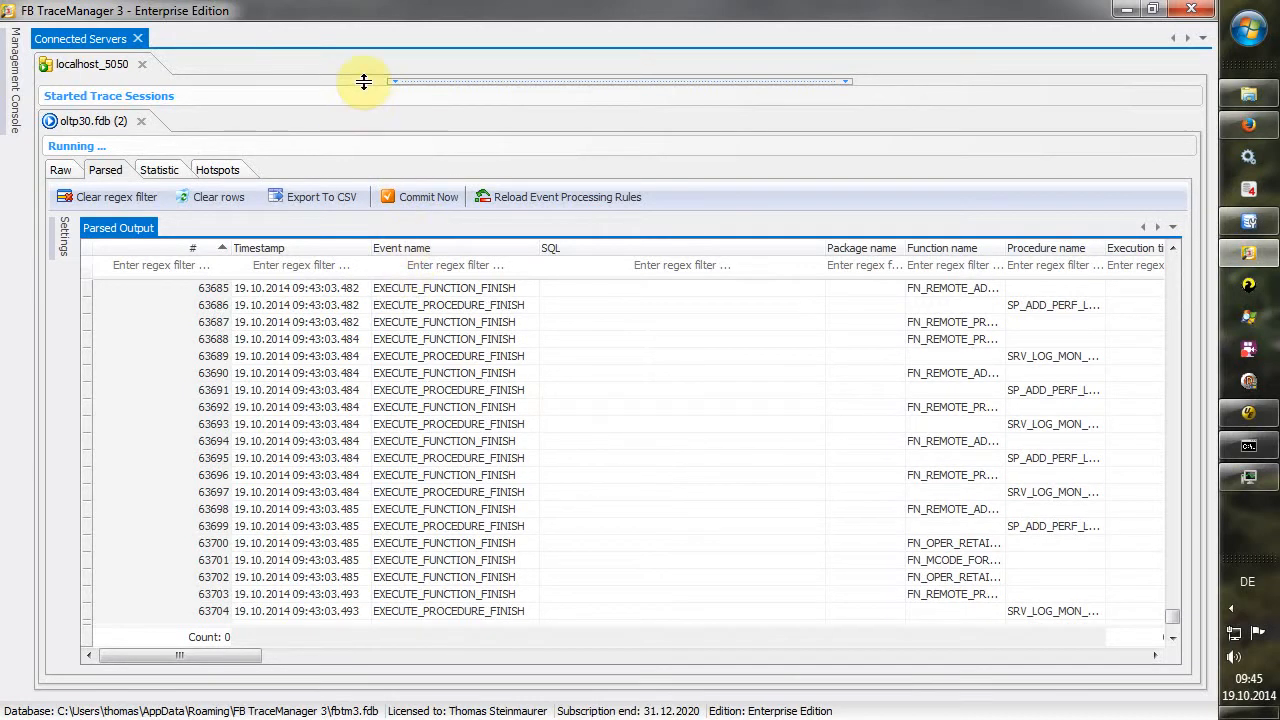
# - Reveal the server trace sessions, stop the FBTM - oltp30.fdb session and commit its logged parsed trace data
pyautogui.moveTo(363, 81); pyautogui.dragTo(366, 288)
pyautogui.click(788, 181)
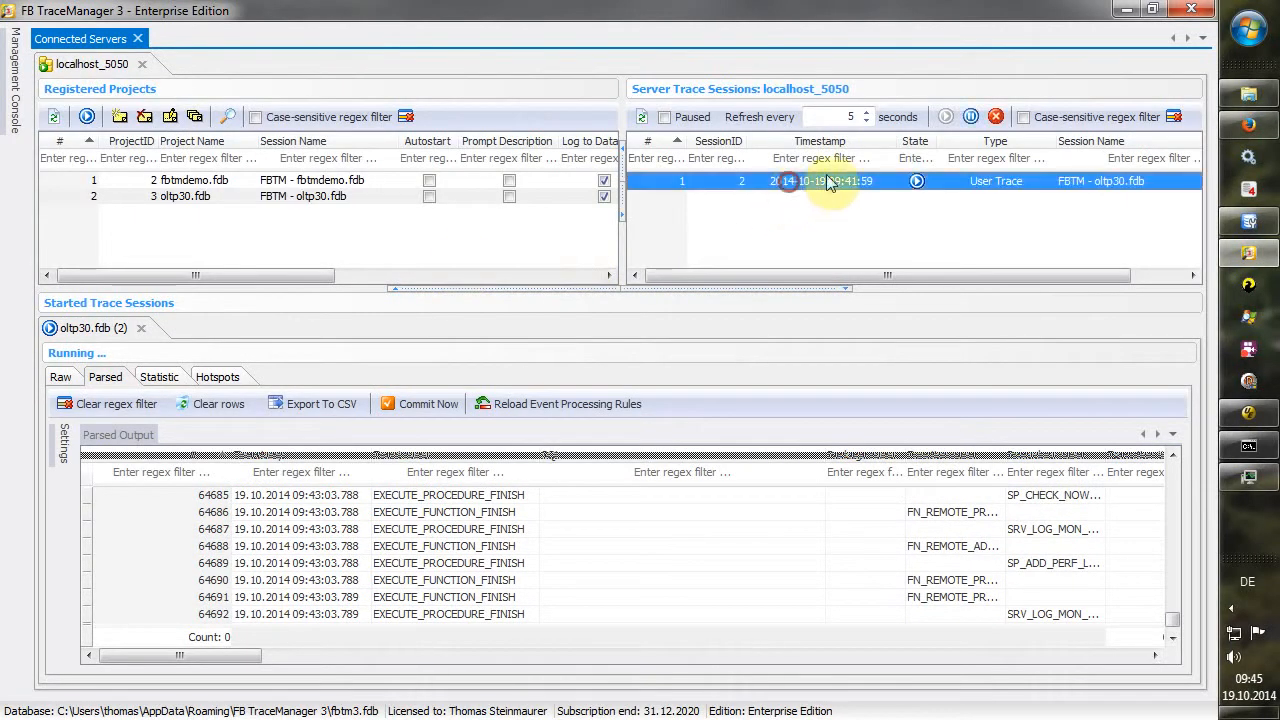
pyautogui.click(994, 118)
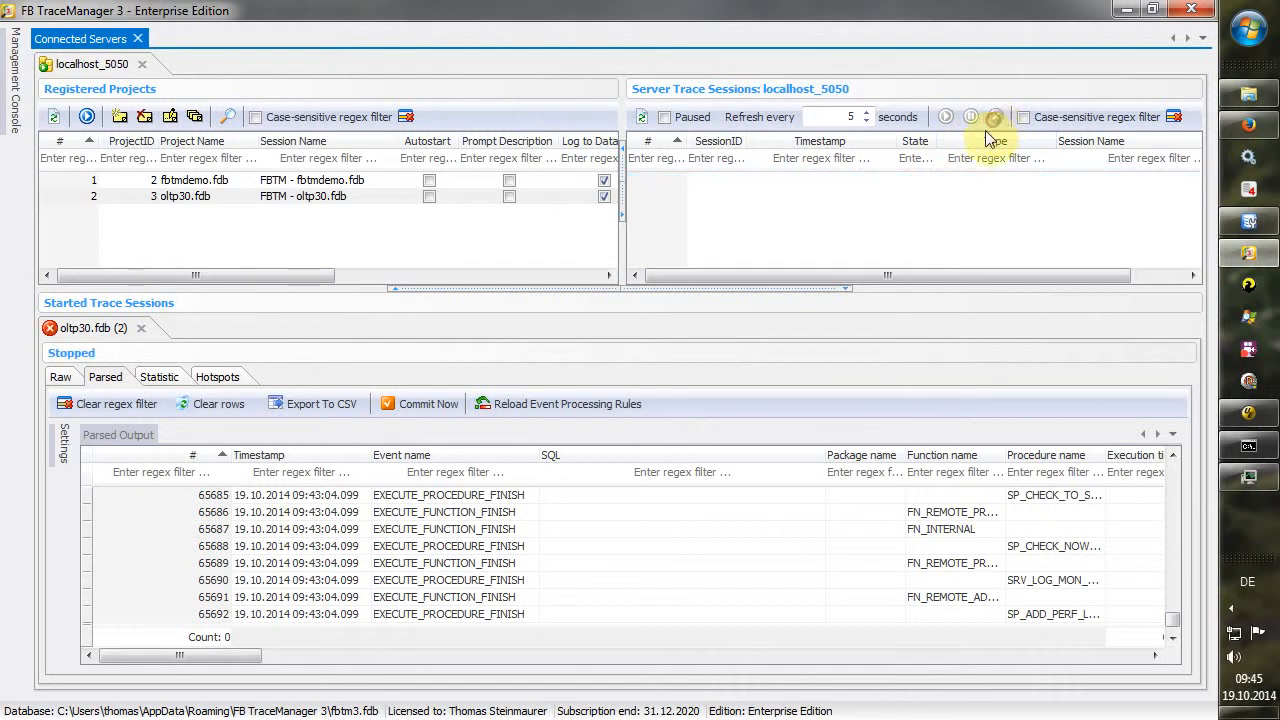
pyautogui.click(414, 405)
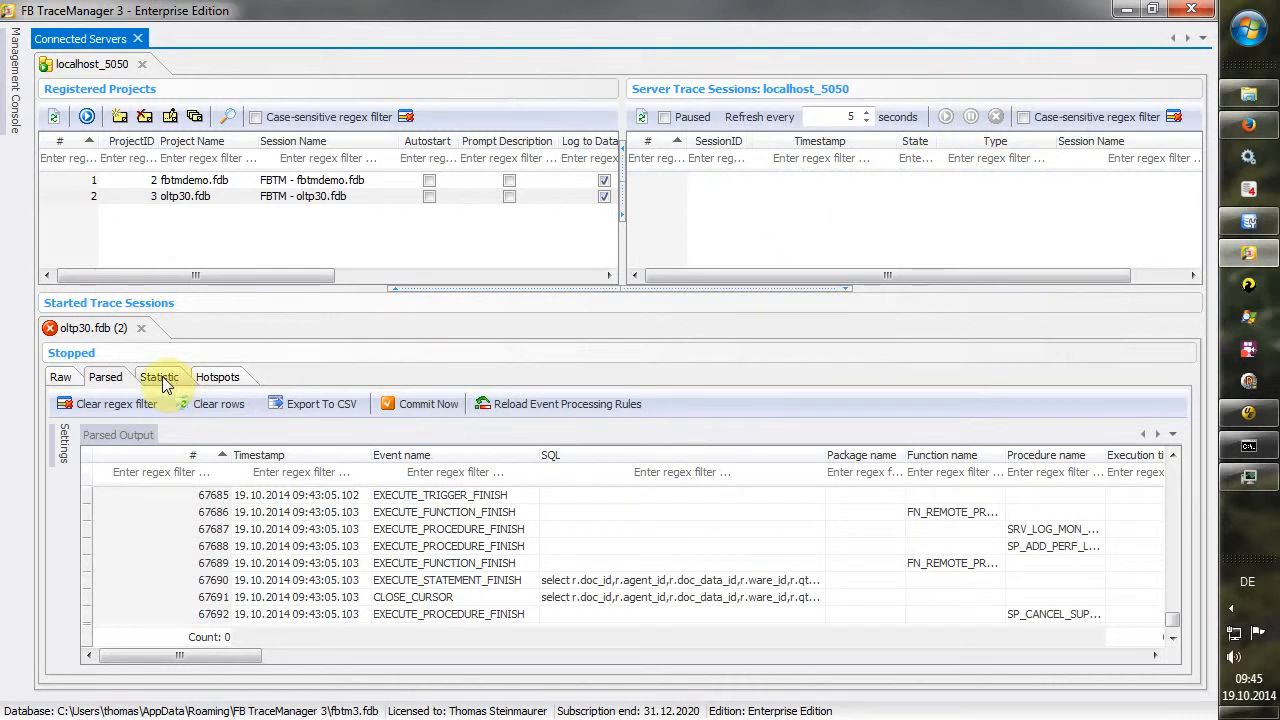
# - Compare the stopped oltp30.fdb session's parsed output with the execution counts in its statement hotspots
pyautogui.click(218, 378)
pyautogui.click(104, 376)
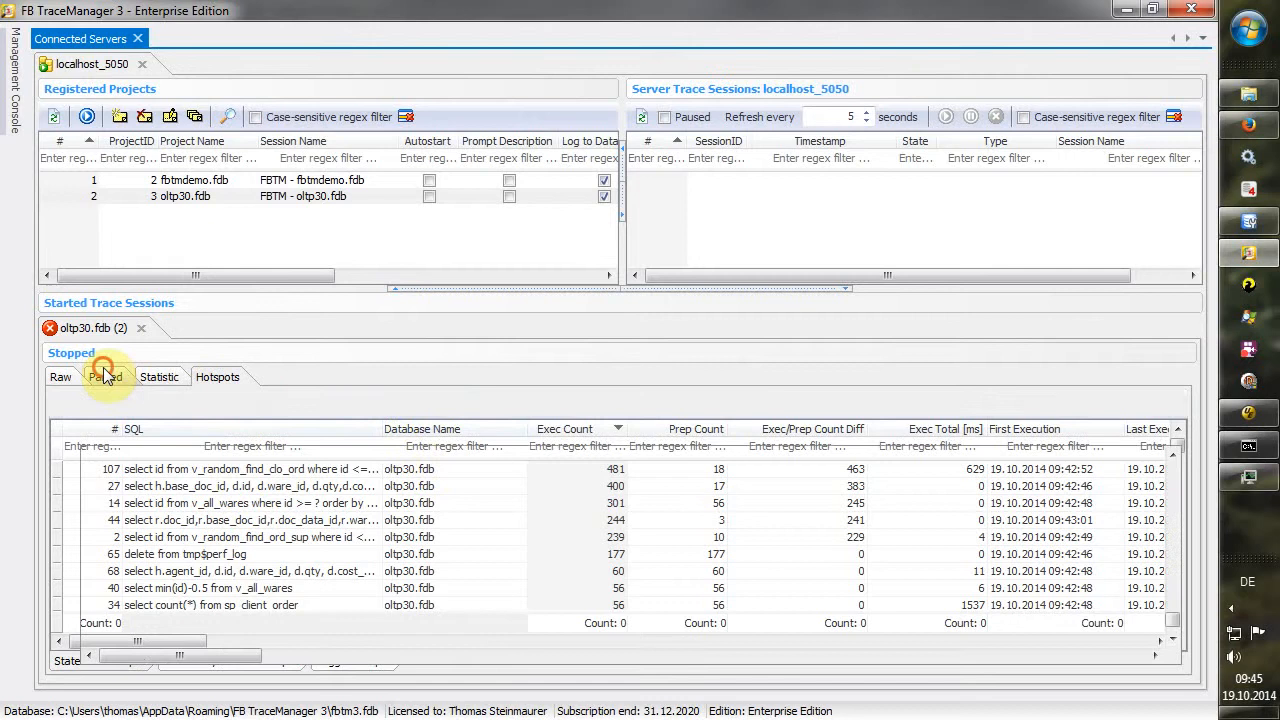
pyautogui.click(218, 381)
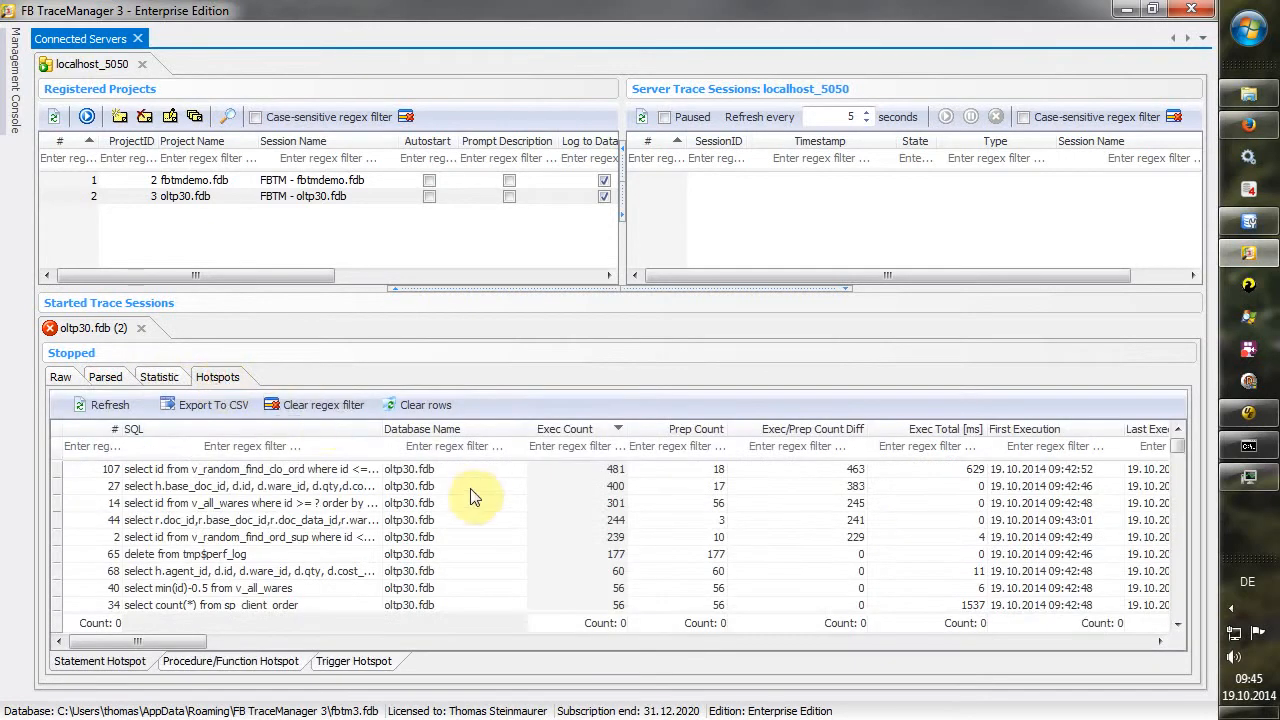
pyautogui.click(105, 376)
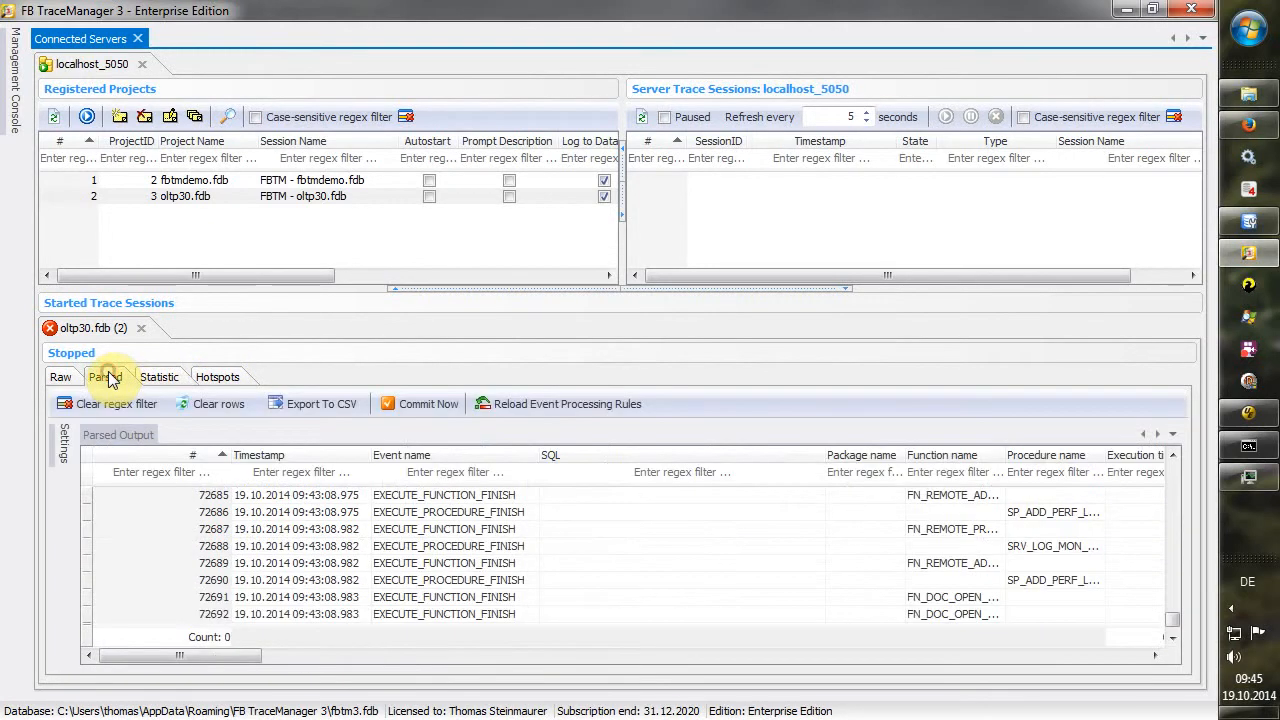
pyautogui.click(221, 379)
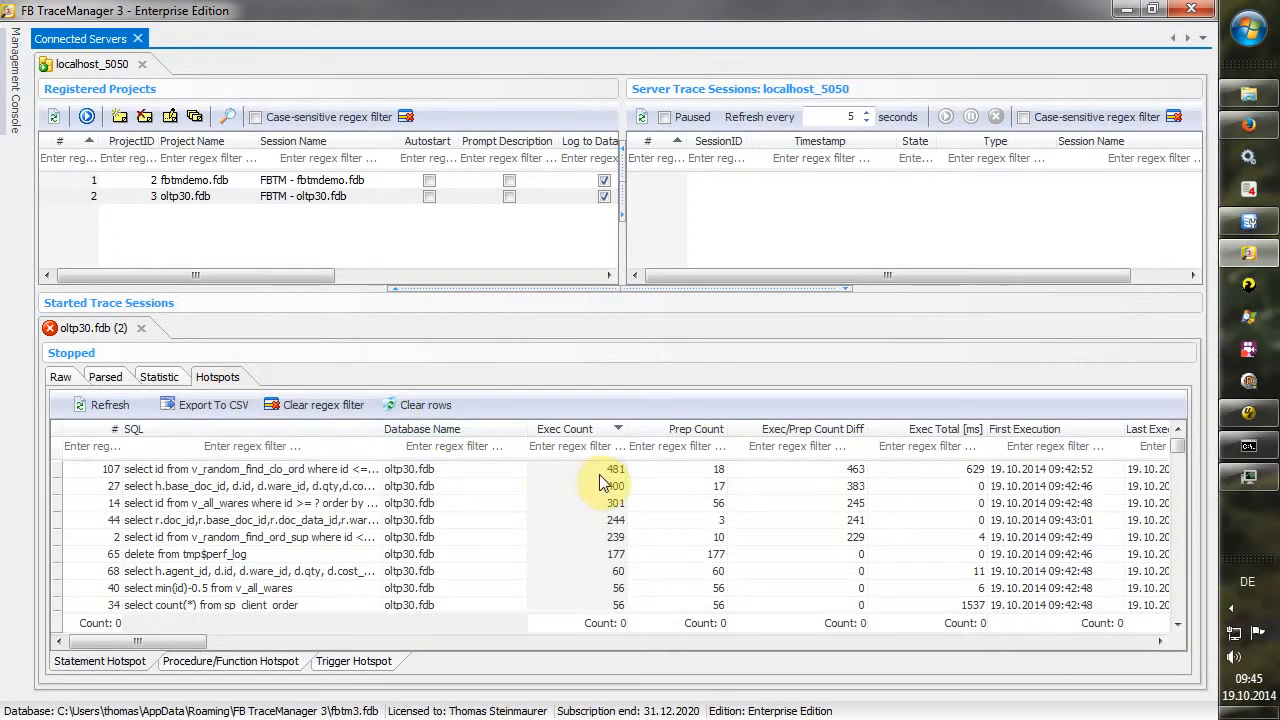
pyautogui.click(105, 378)
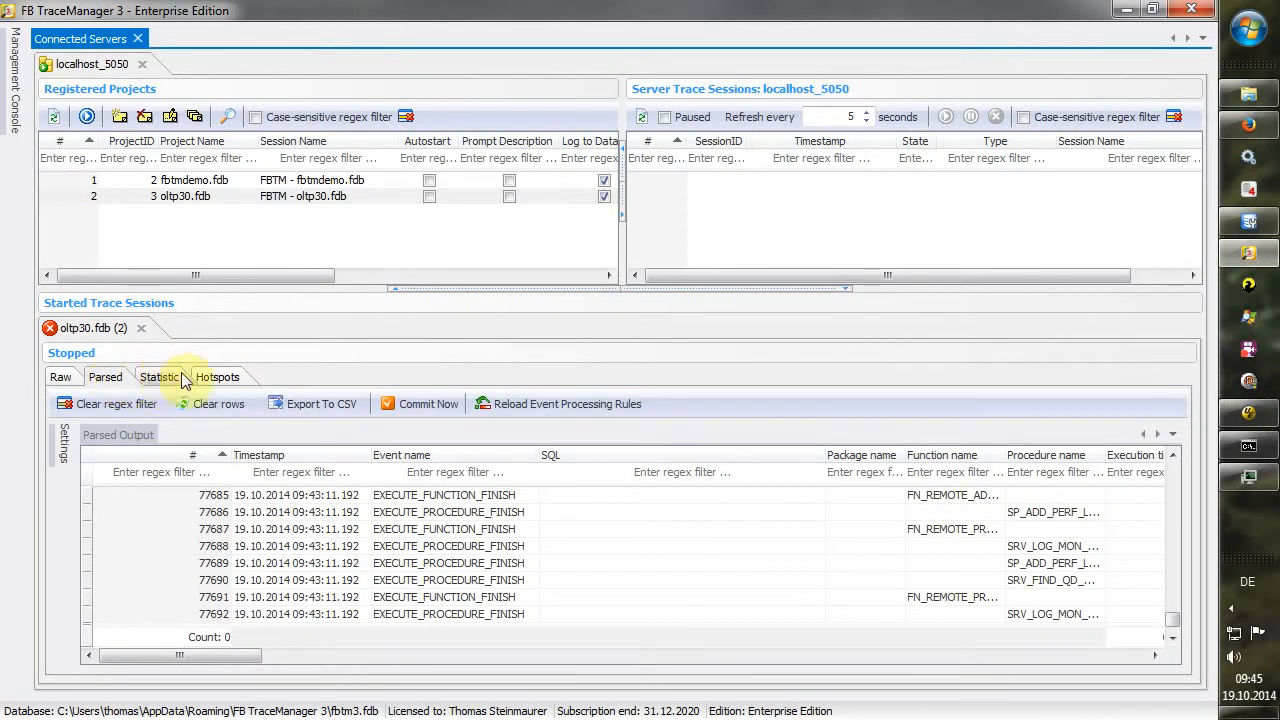
pyautogui.click(217, 377)
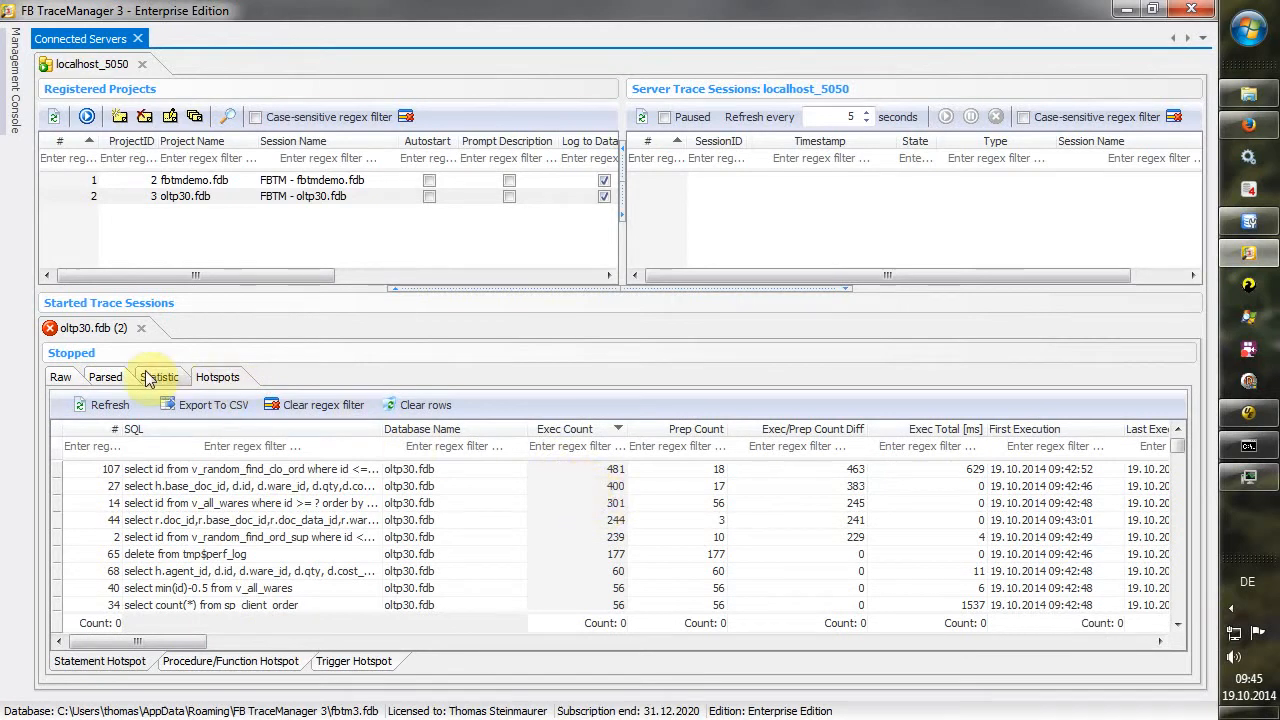
# - Close the stopped oltp30.fdb trace session without committing its remaining parsed trace records
pyautogui.click(105, 377)
pyautogui.click(141, 328)
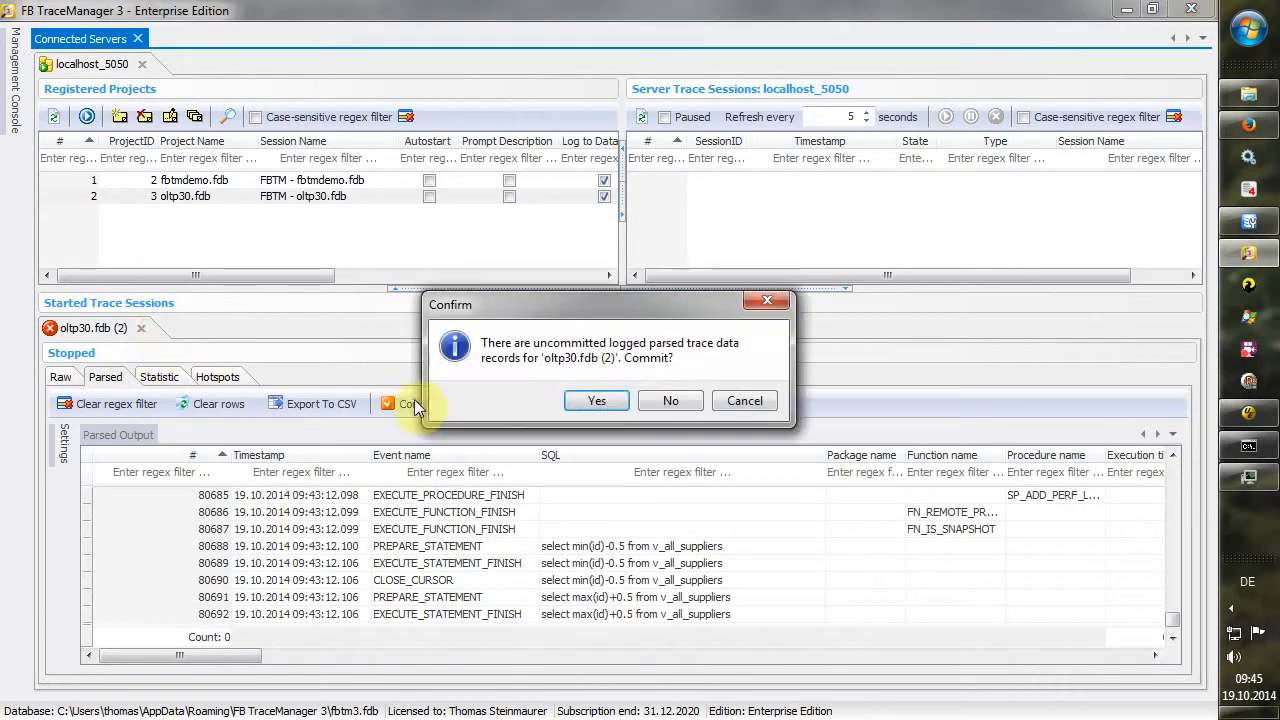
pyautogui.click(667, 401)
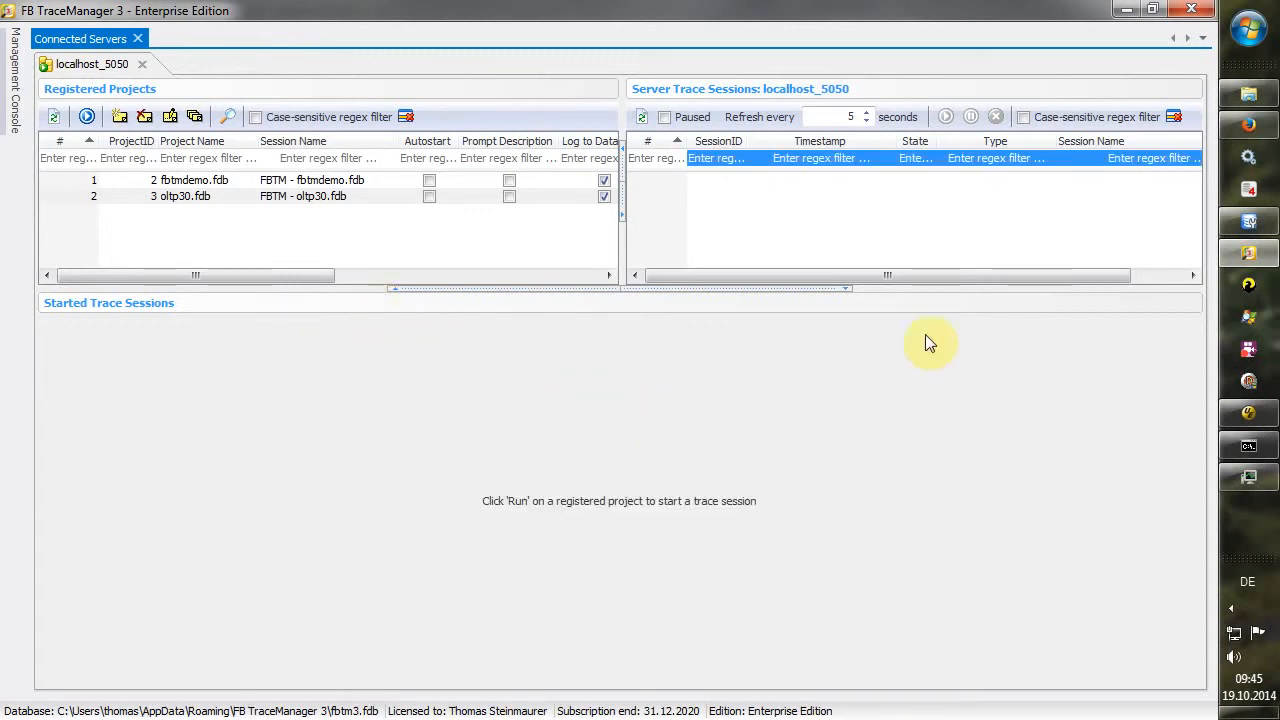
# - Check whether the load test is still running in the fbloadtest_src command prompt and in Task Manager's process list
pyautogui.click(1248, 446)
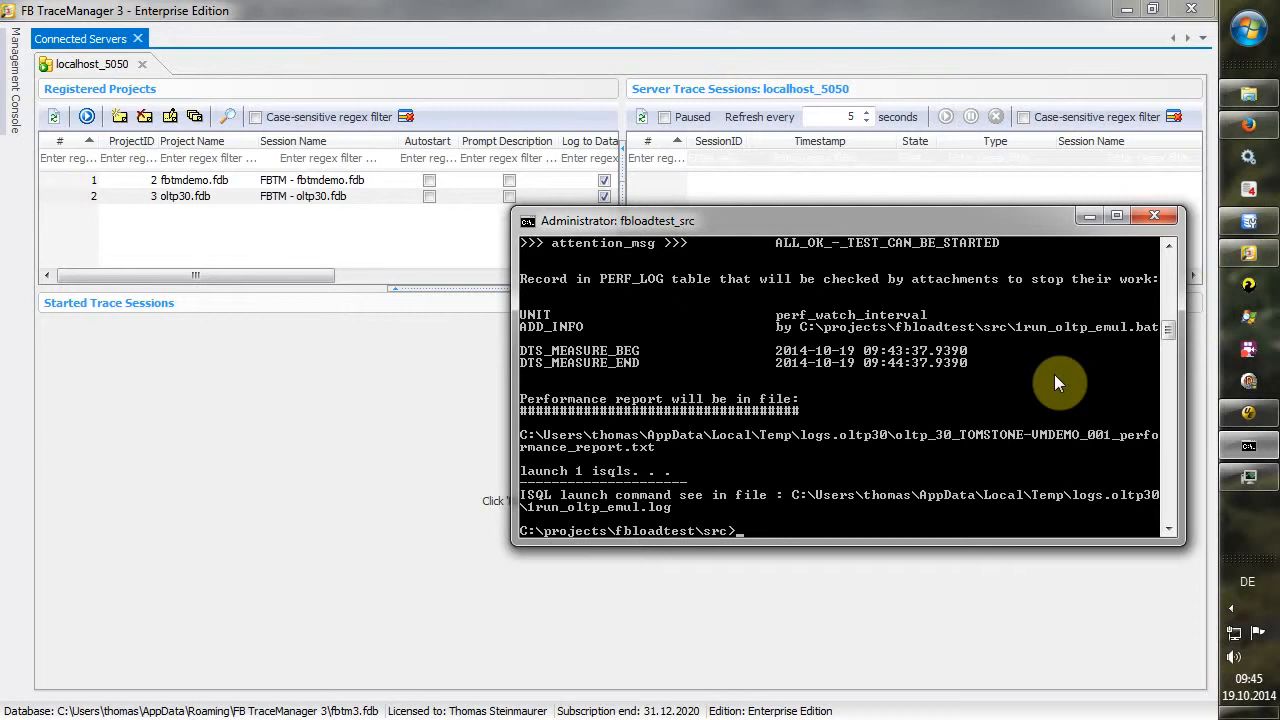
pyautogui.click(1225, 475)
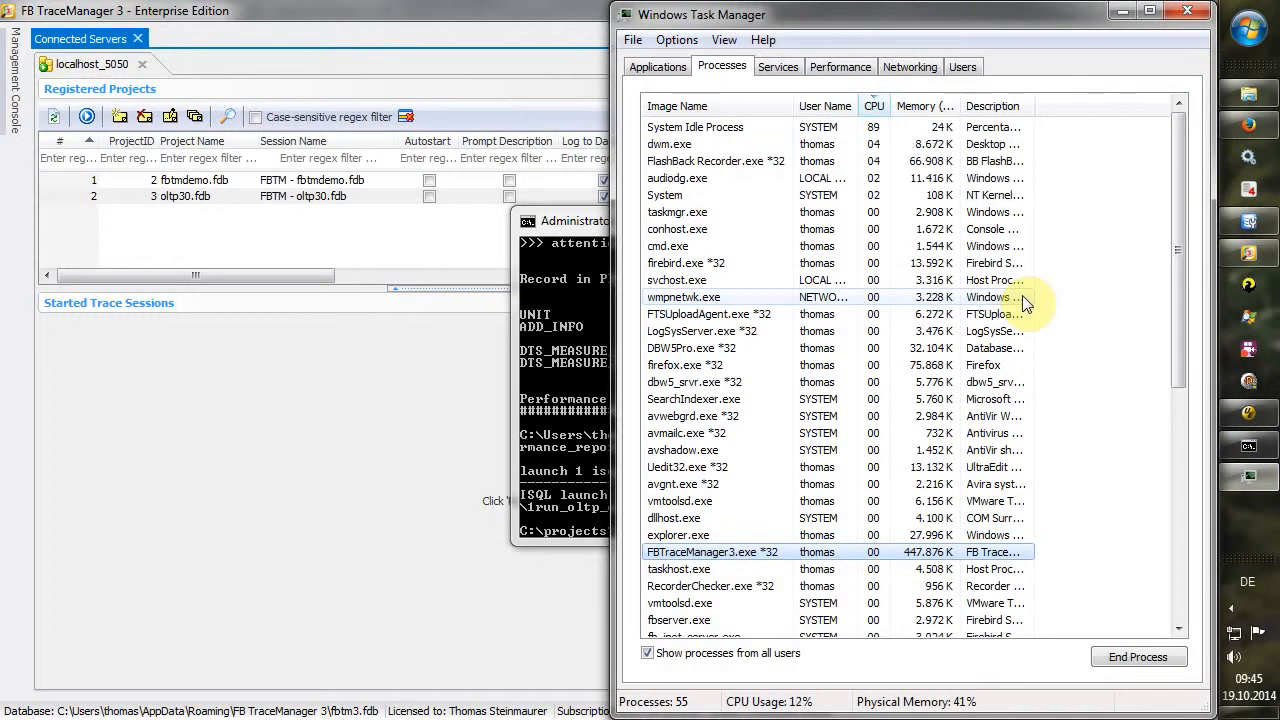
pyautogui.click(1125, 18)
# - Open the oltp30.fdb project's settings and review its trace configuration before returning to the session options
pyautogui.click(172, 200)
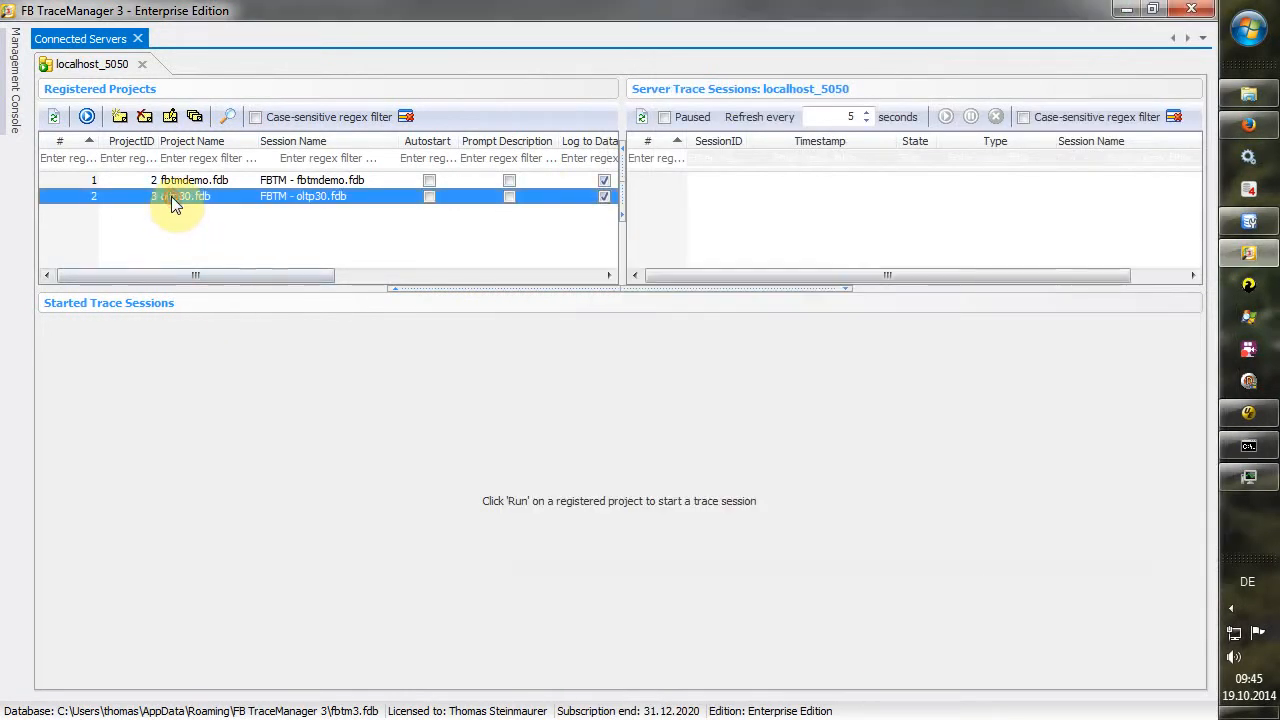
pyautogui.doubleClick(172, 200)
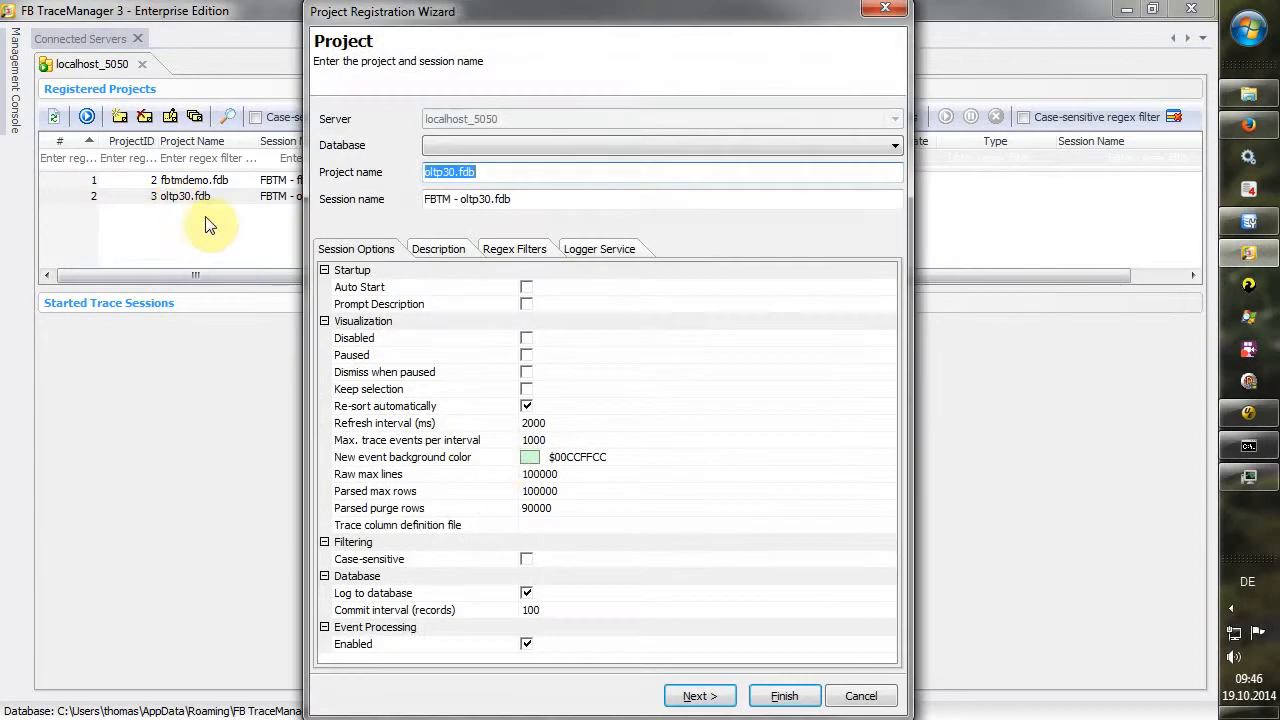
pyautogui.click(693, 690)
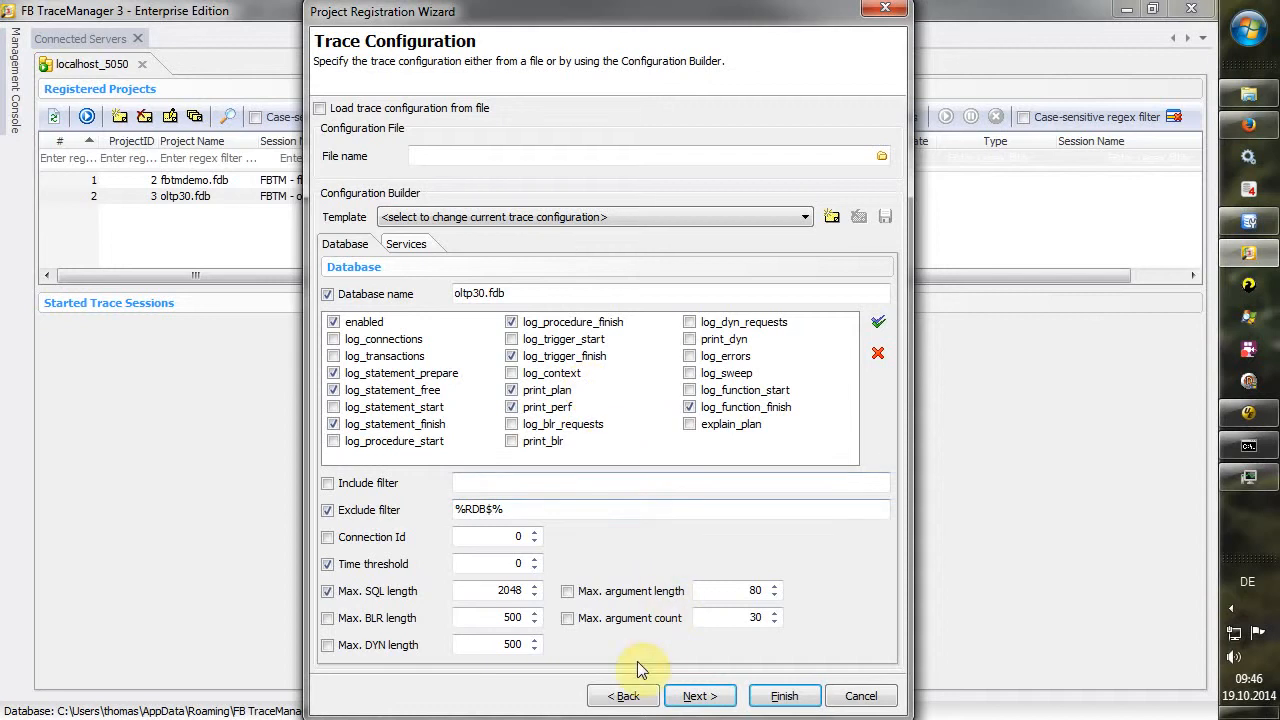
pyautogui.click(624, 696)
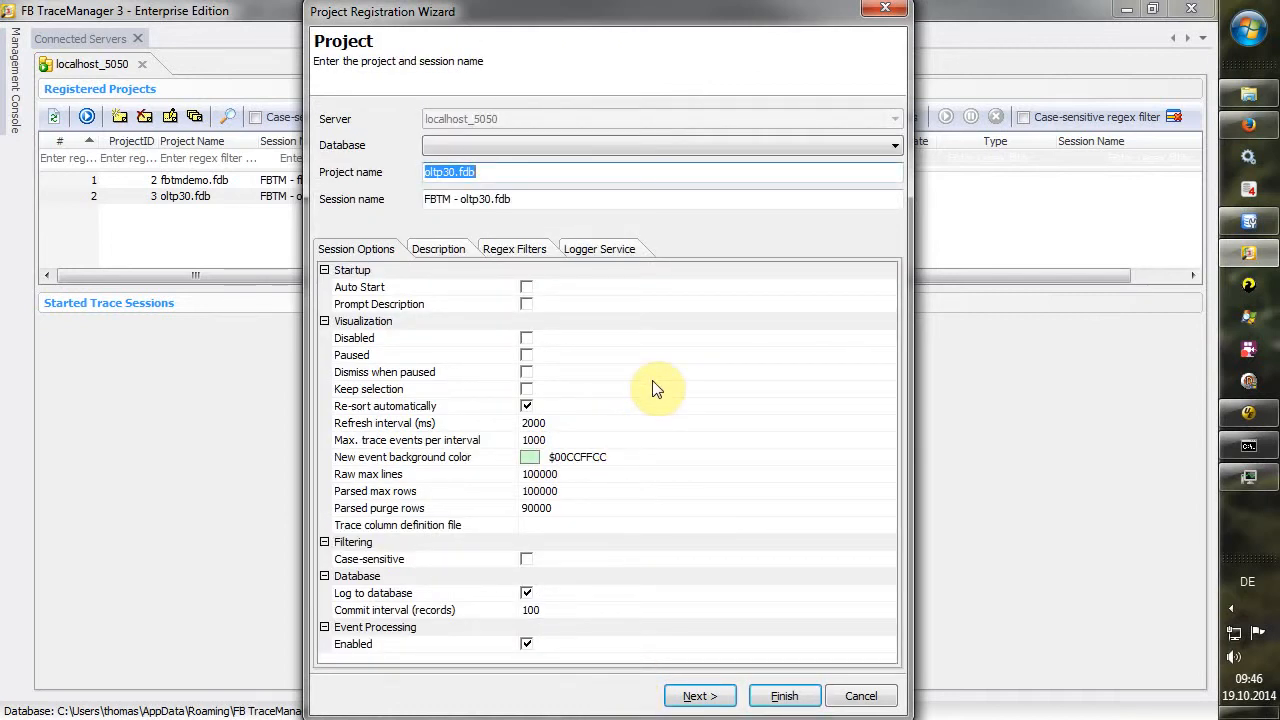
# - Disable visualization, database logging and event processing in the oltp30.fdb project's session options and save the project
pyautogui.click(527, 346)
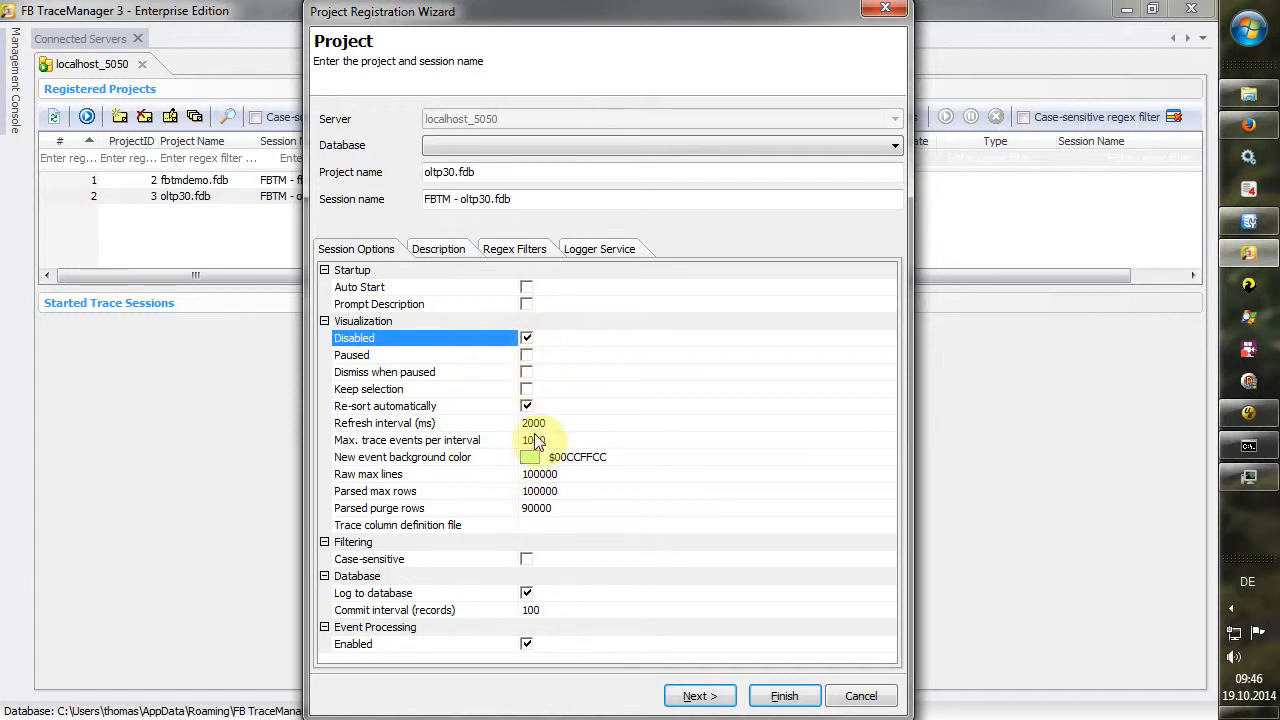
pyautogui.click(527, 593)
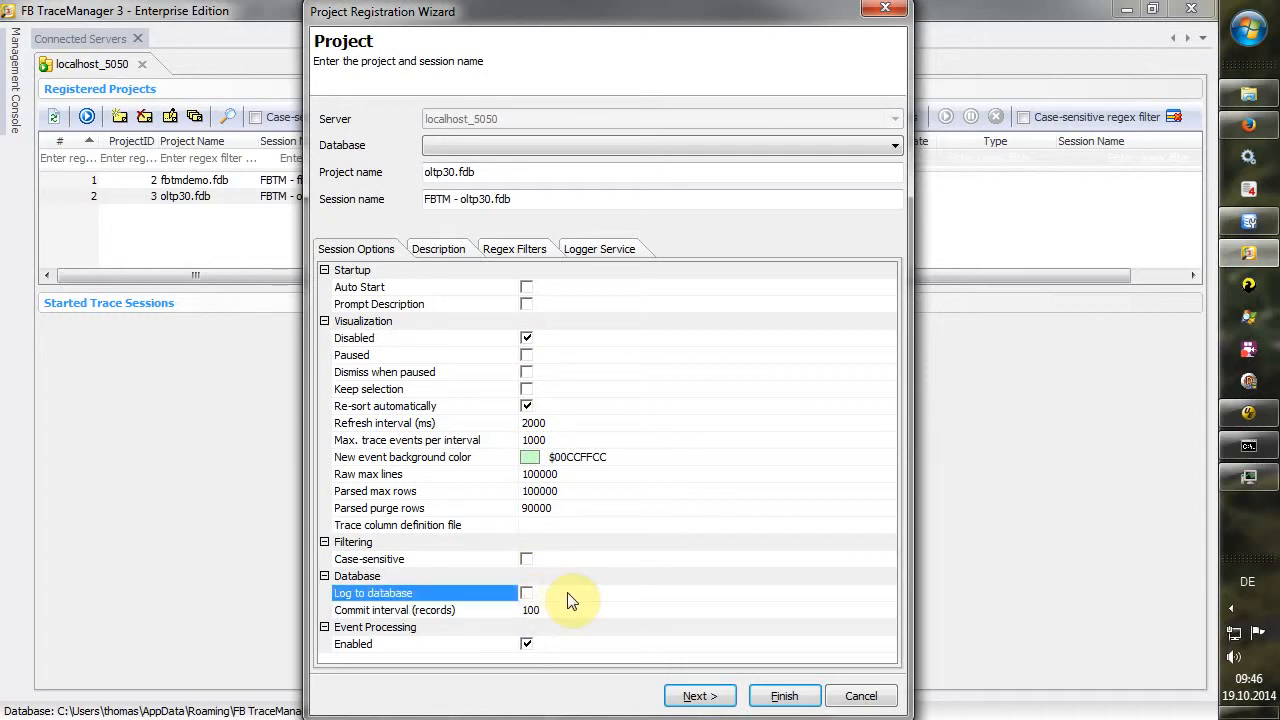
pyautogui.click(527, 644)
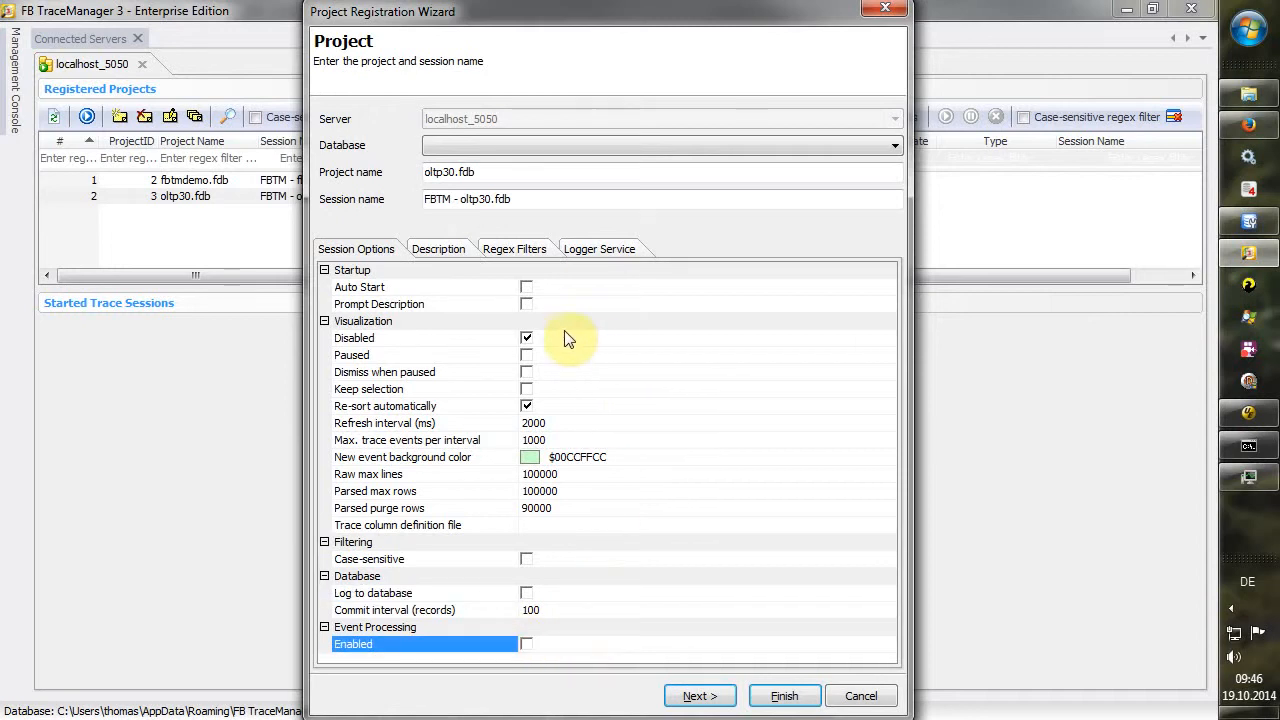
pyautogui.click(532, 645)
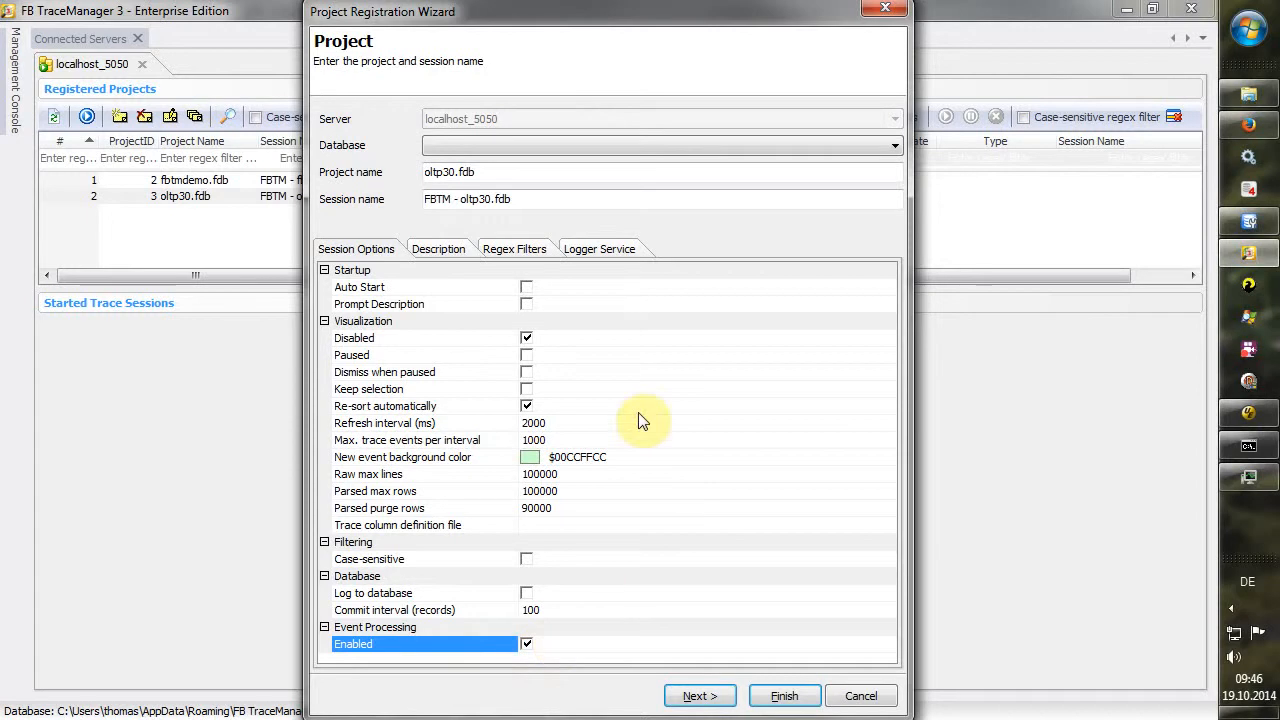
pyautogui.click(527, 647)
pyautogui.click(776, 697)
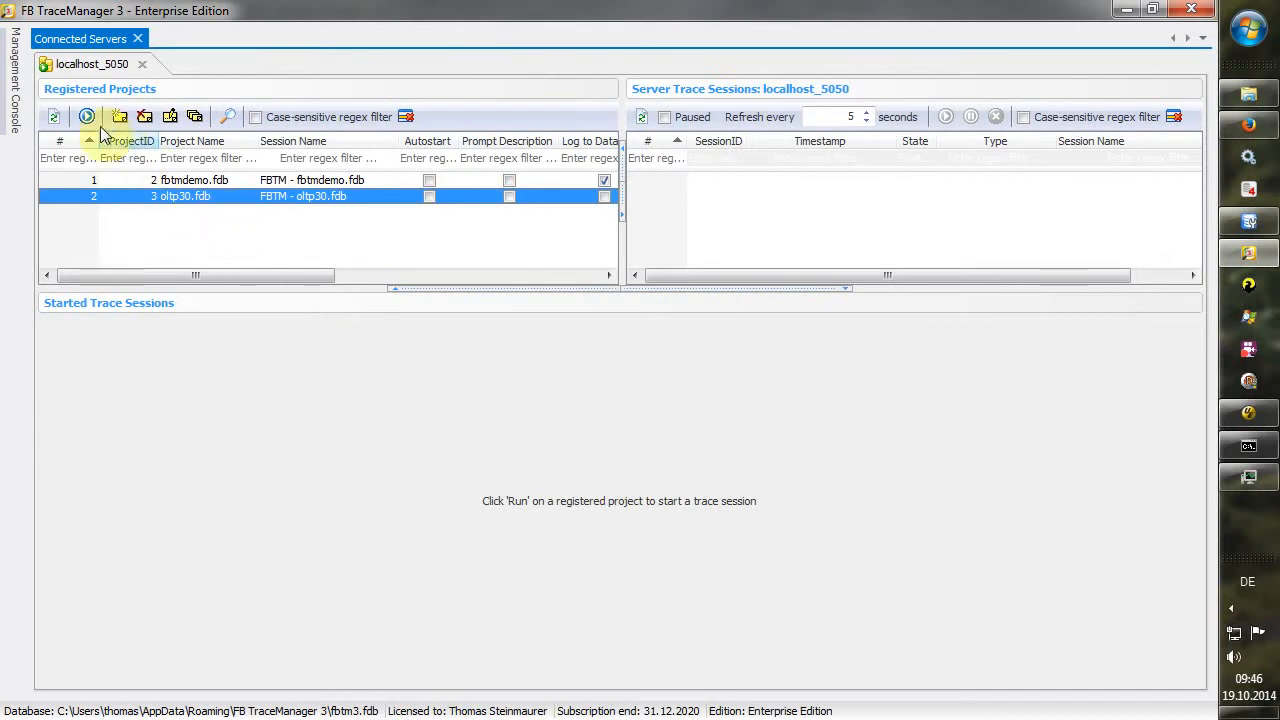
# - Start a trace session for the oltp30.fdb project and enlarge the started trace sessions area
pyautogui.click(87, 117)
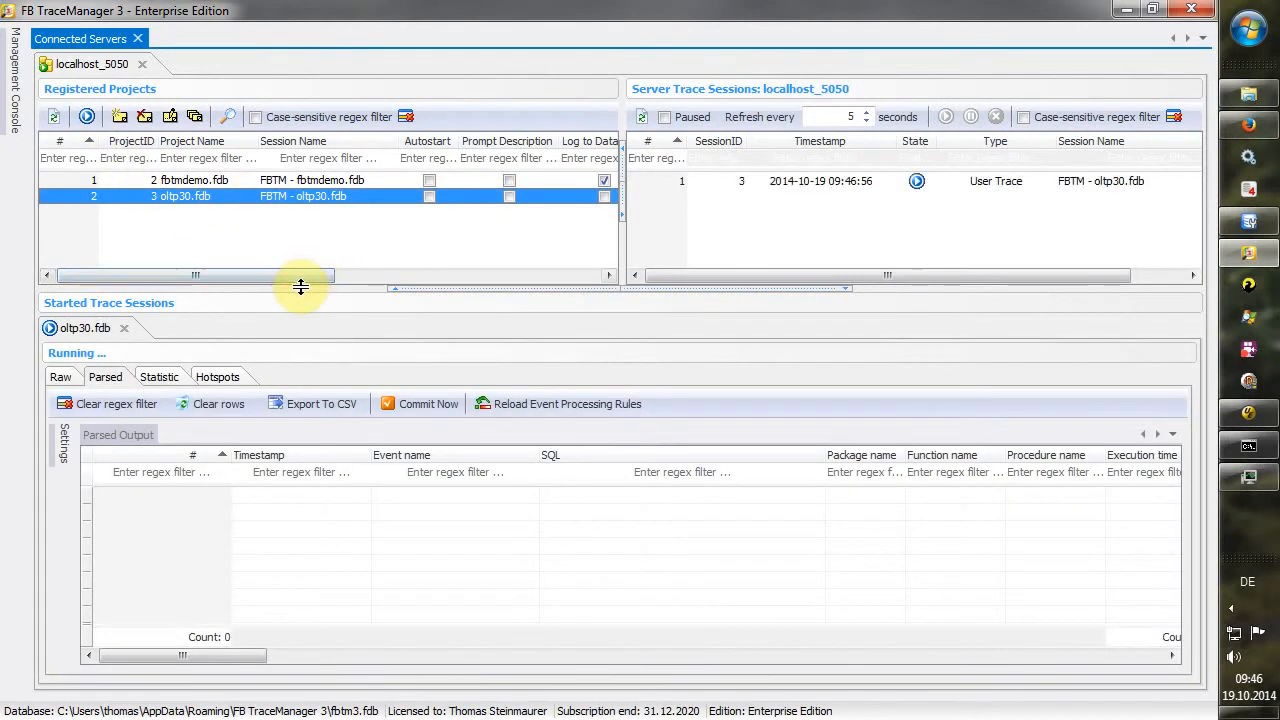
pyautogui.click(425, 289)
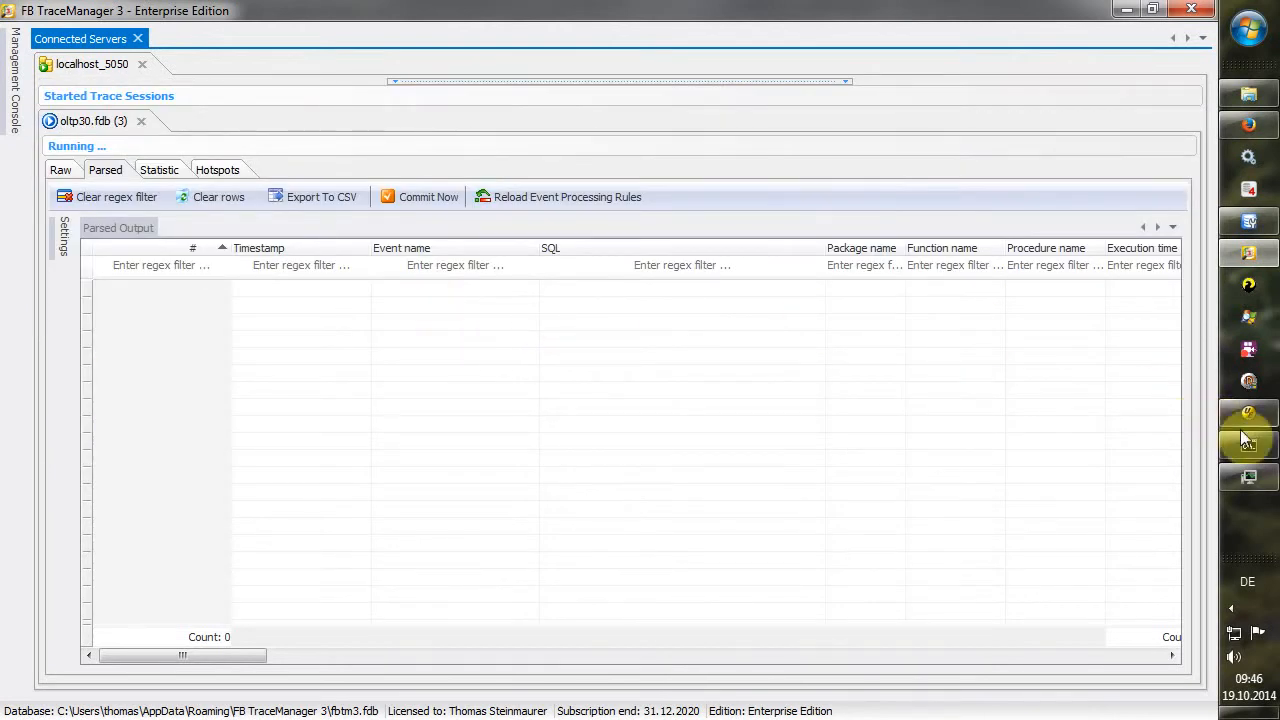
# - Try to launch the load test 1run_oltp_emul.bat 30 1 from the fbloadtest_src command prompt
pyautogui.click(1248, 446)
pyautogui.press('Up')
pyautogui.press('Return')
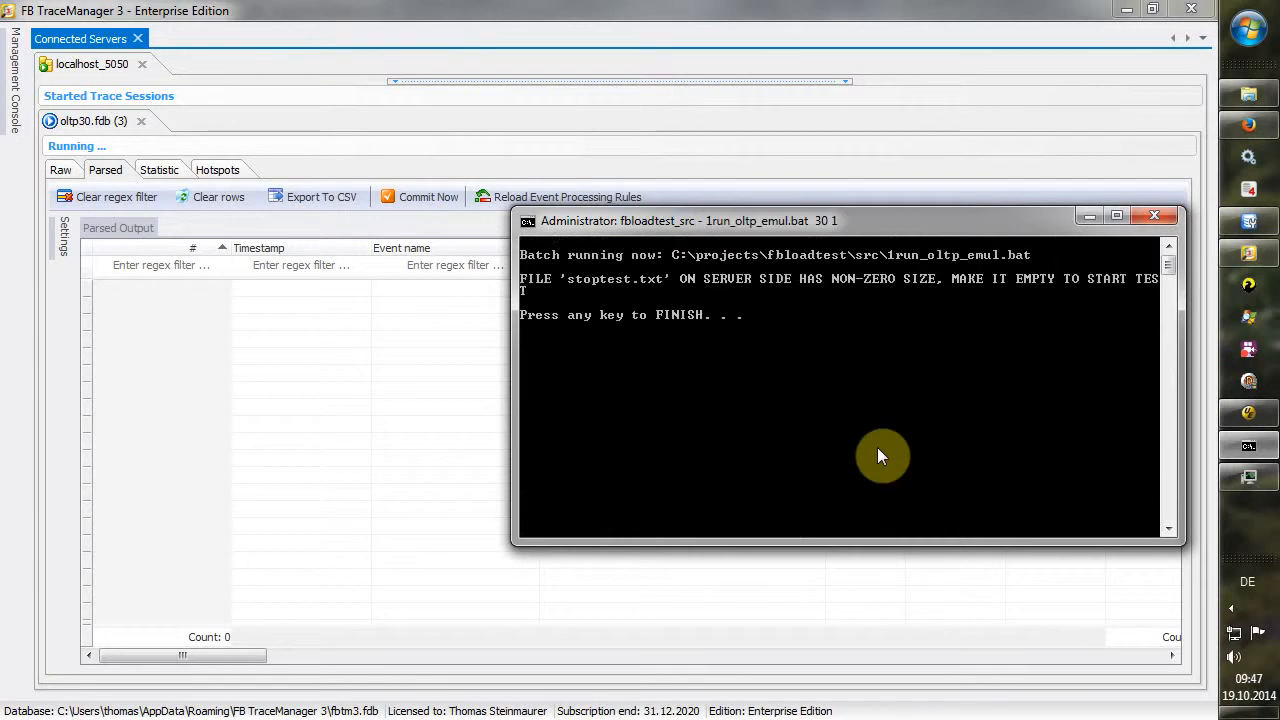
pyautogui.press('Return')
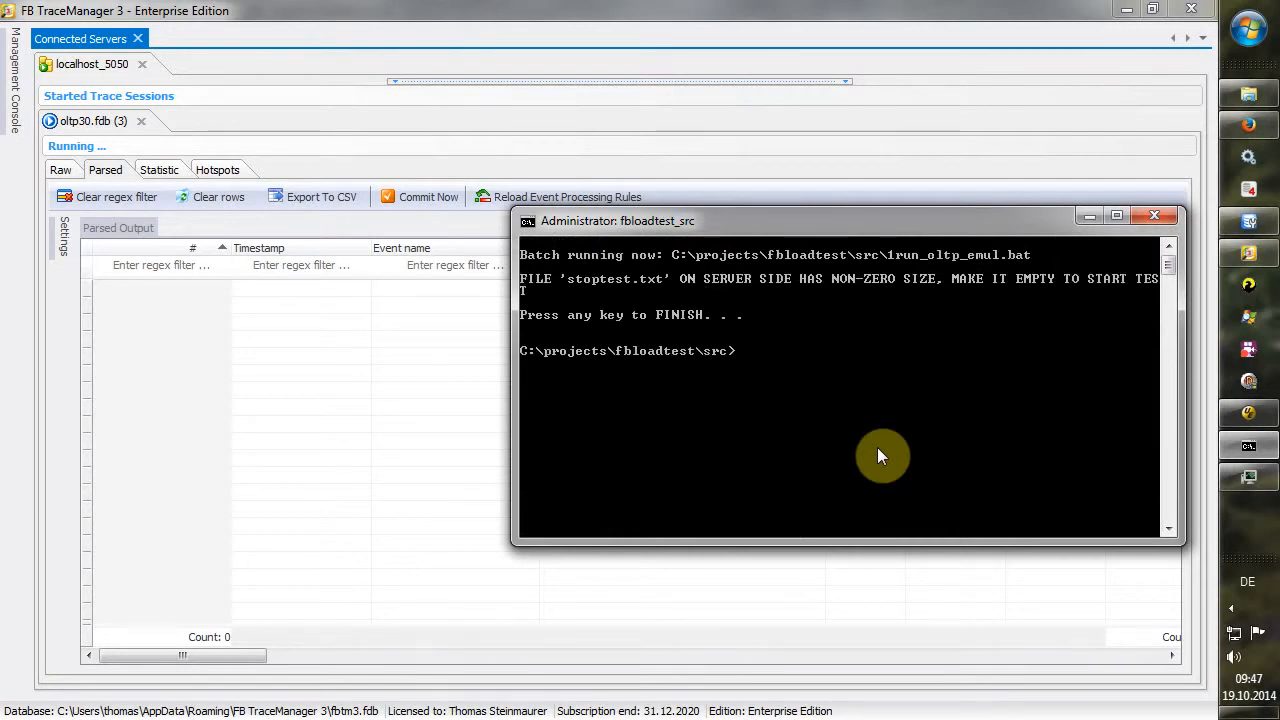
# - Switch to UltraEdit, reload the externally changed stoptest.txt, empty its contents and save the file
pyautogui.click(1248, 412)
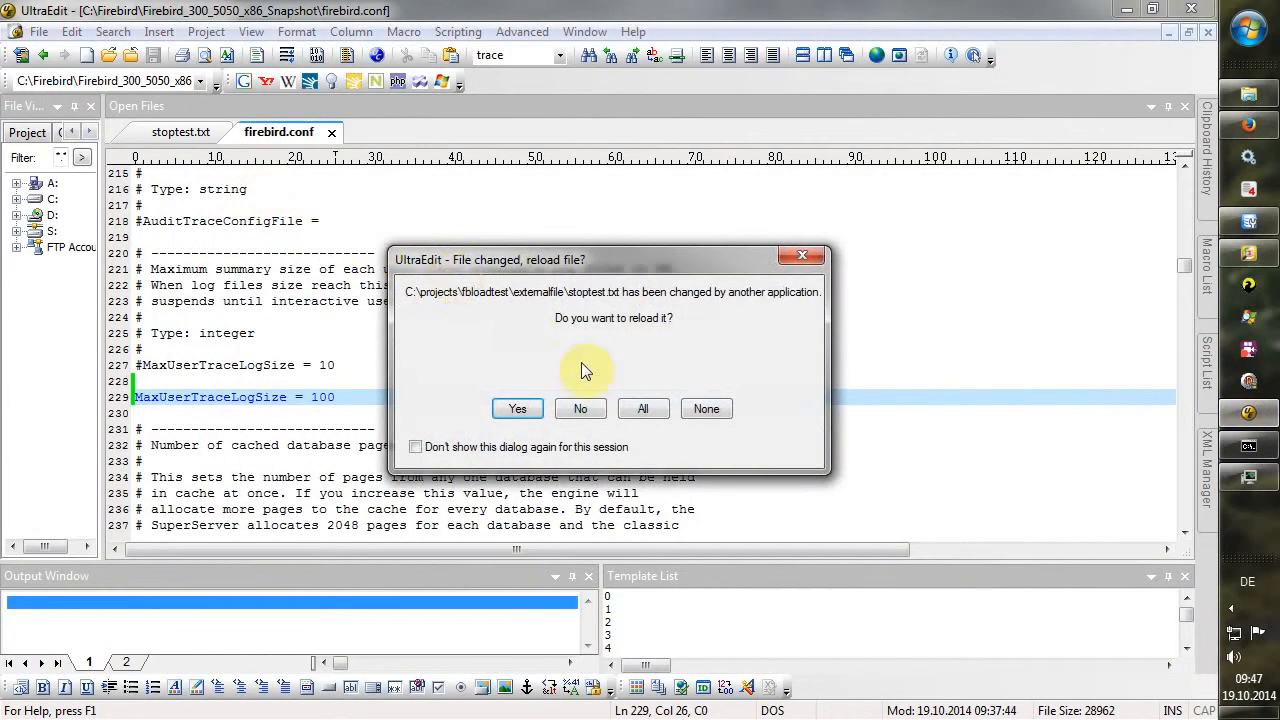
pyautogui.click(641, 407)
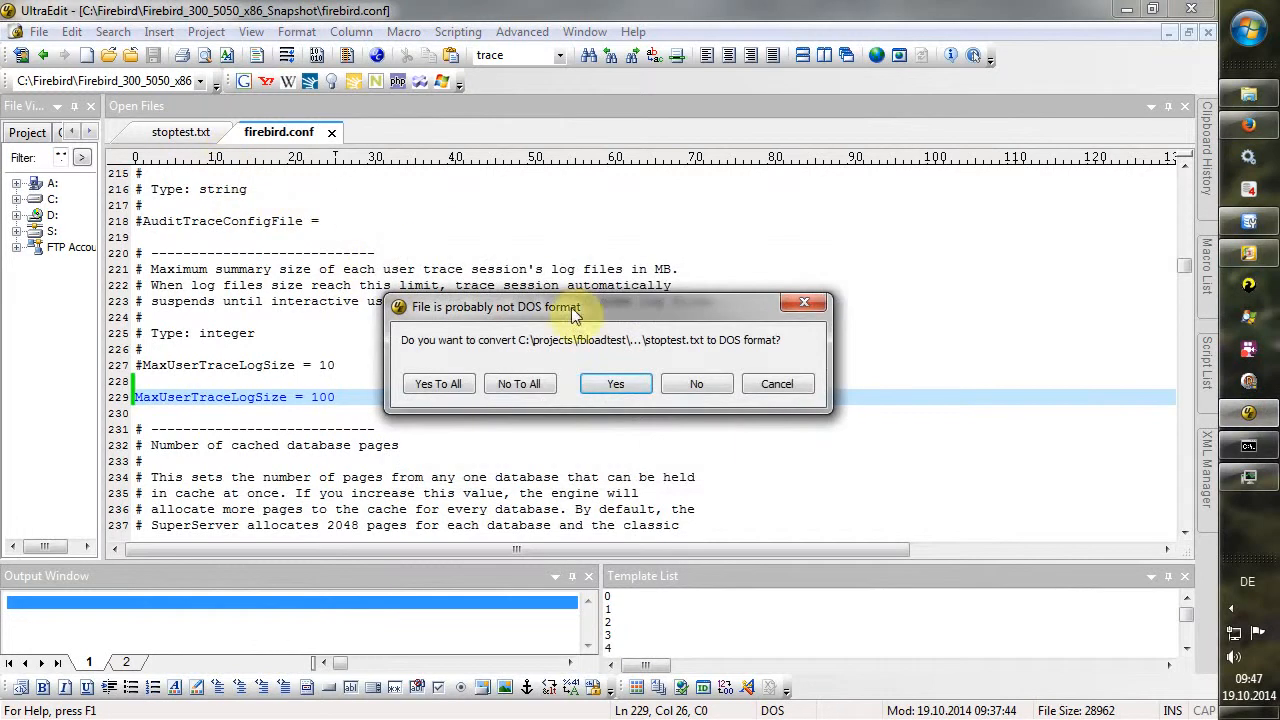
pyautogui.click(592, 385)
pyautogui.click(152, 135)
pyautogui.hotkey('ctrl', 'a')
pyautogui.write('2')
pyautogui.hotkey('ctrl', 's')
# - Relaunch the load test 1run_oltp_emul.bat 30 1 from the fbloadtest_src command prompt and move its worker window into view
pyautogui.click(1258, 446)
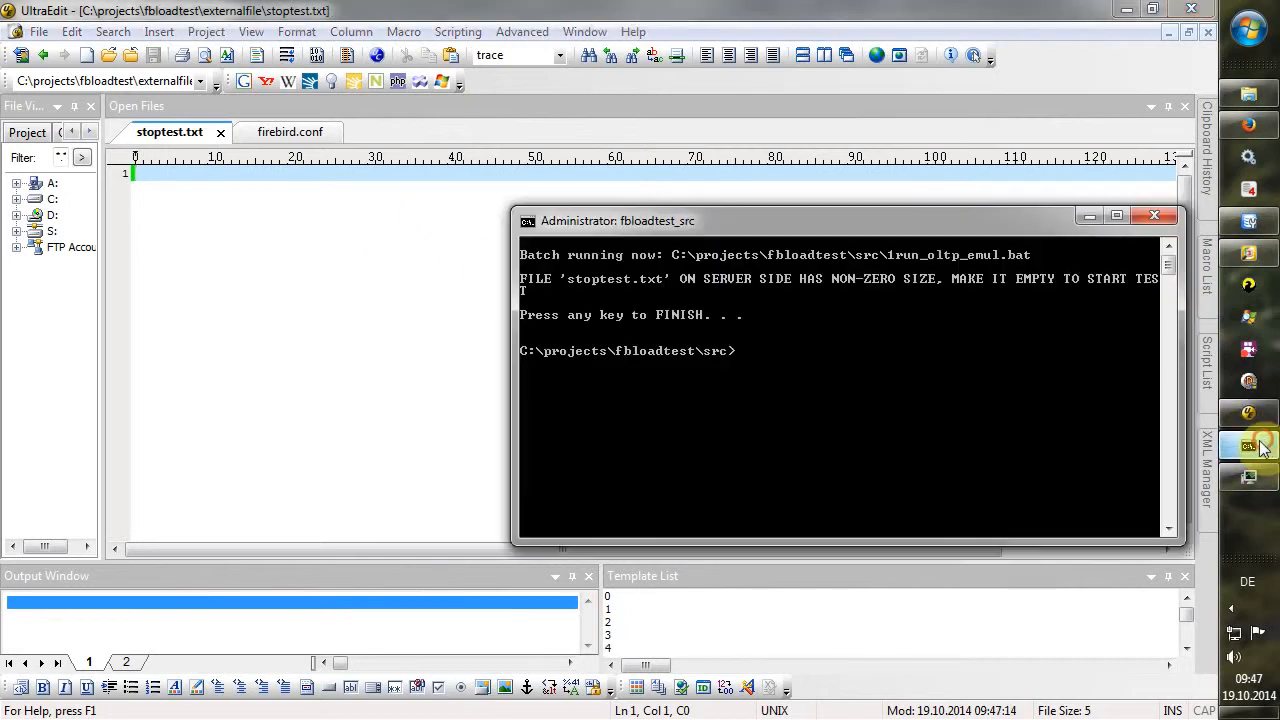
pyautogui.press('Up')
pyautogui.press('Return')
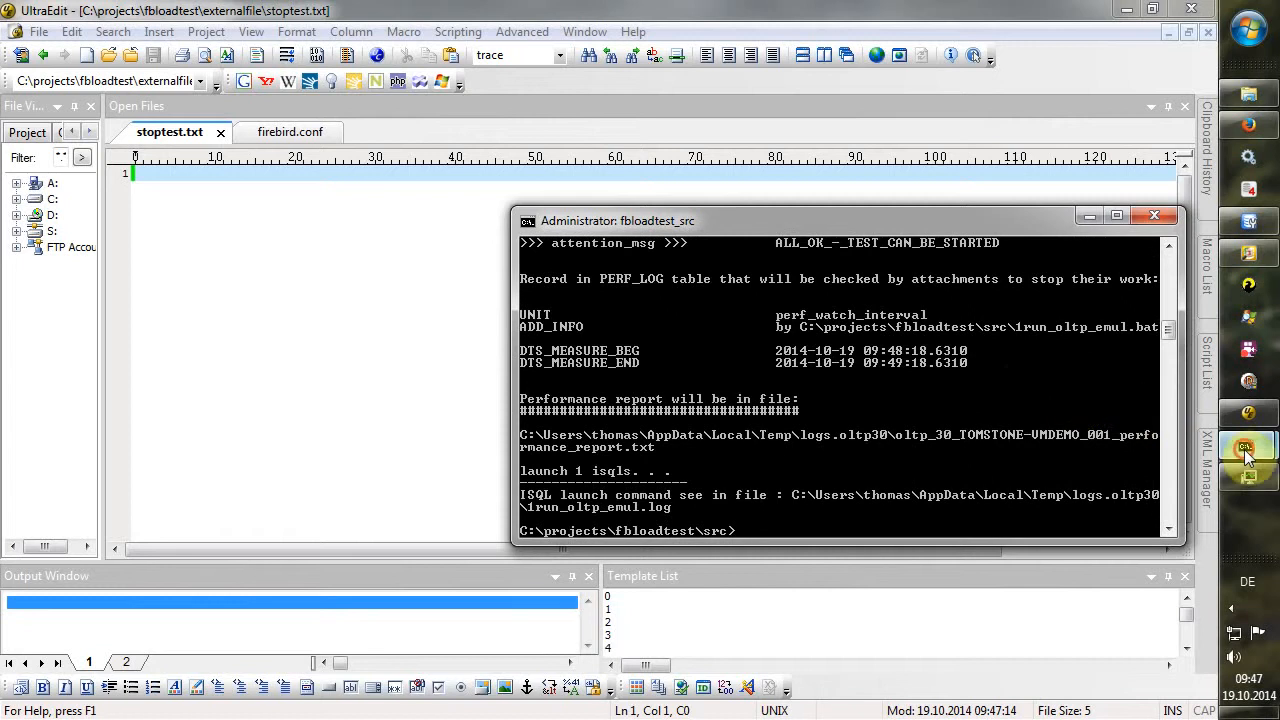
pyautogui.moveTo(555, 61); pyautogui.dragTo(977, 168)
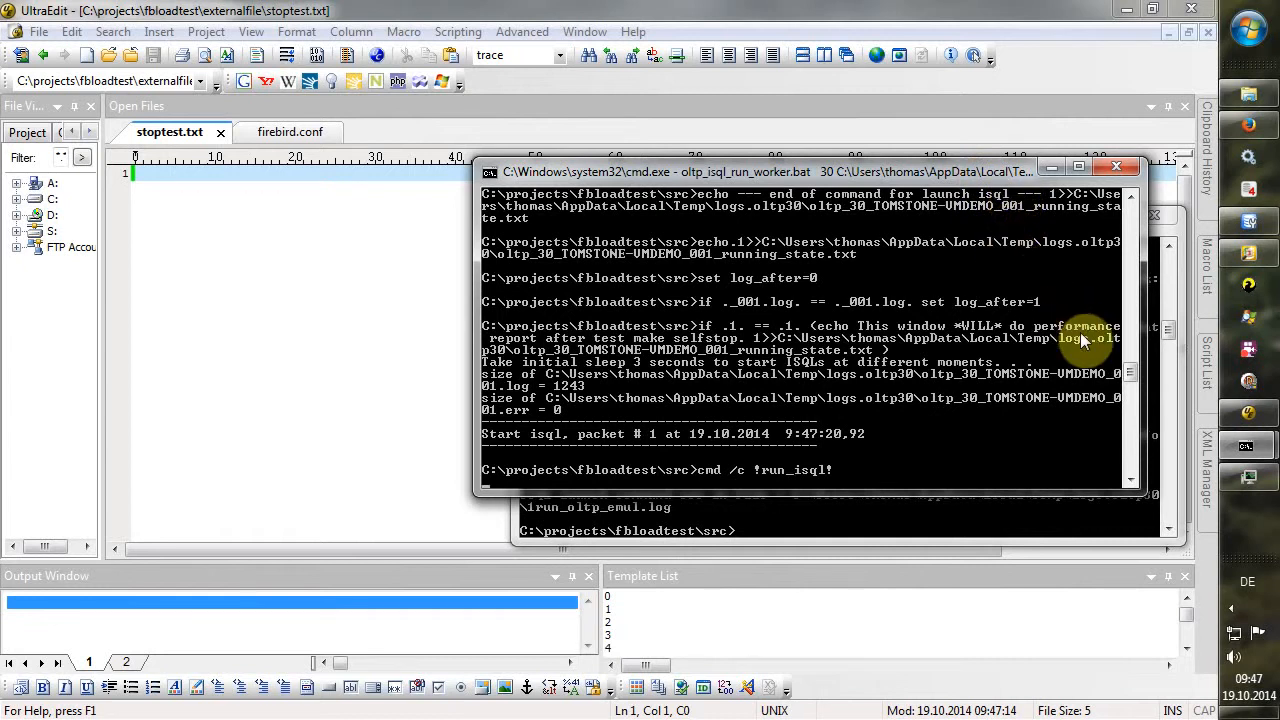
# - Switch to FB TraceManager and check the running oltp30.fdb session's raw output, event statistics and refreshed statement hotspots
pyautogui.click(1248, 253)
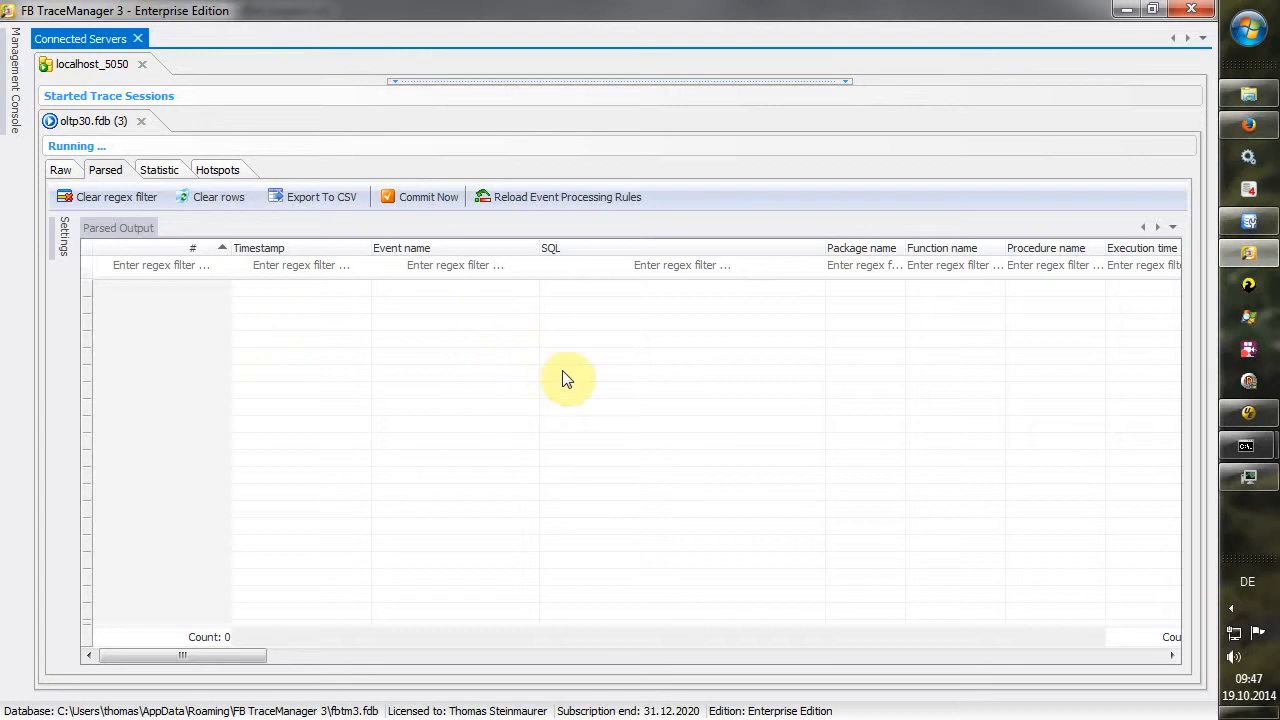
pyautogui.click(61, 172)
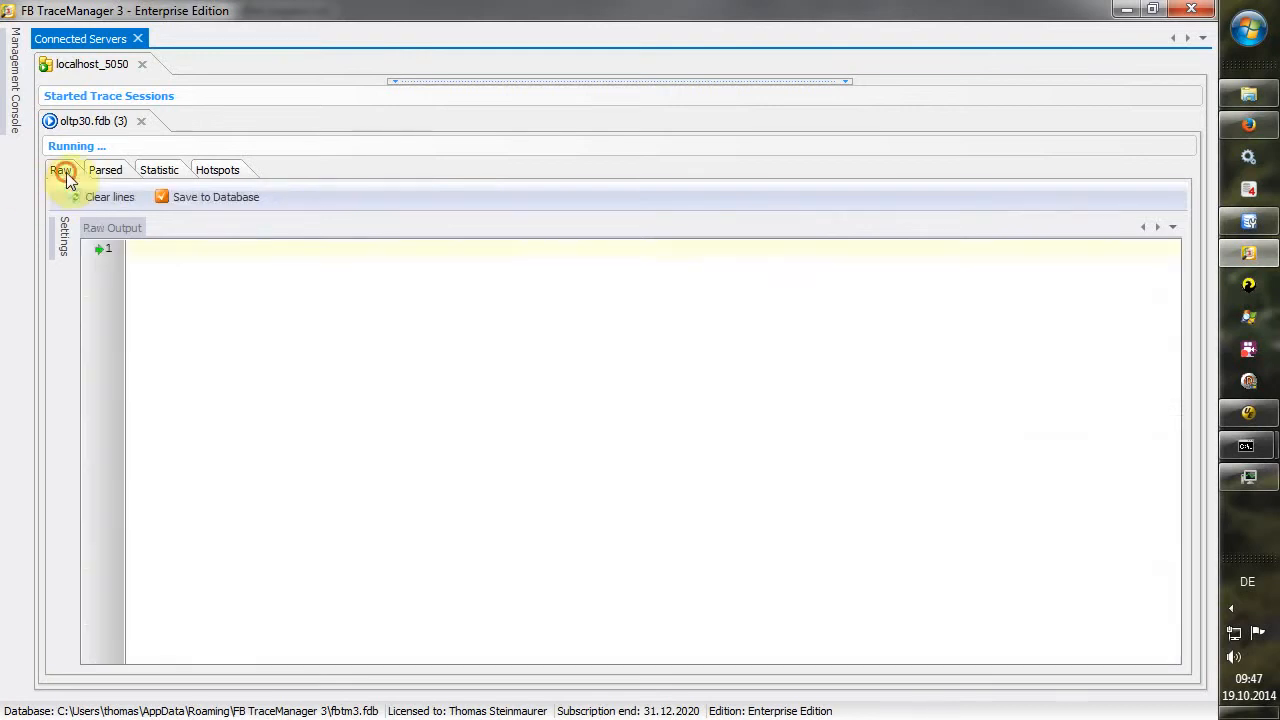
pyautogui.click(159, 170)
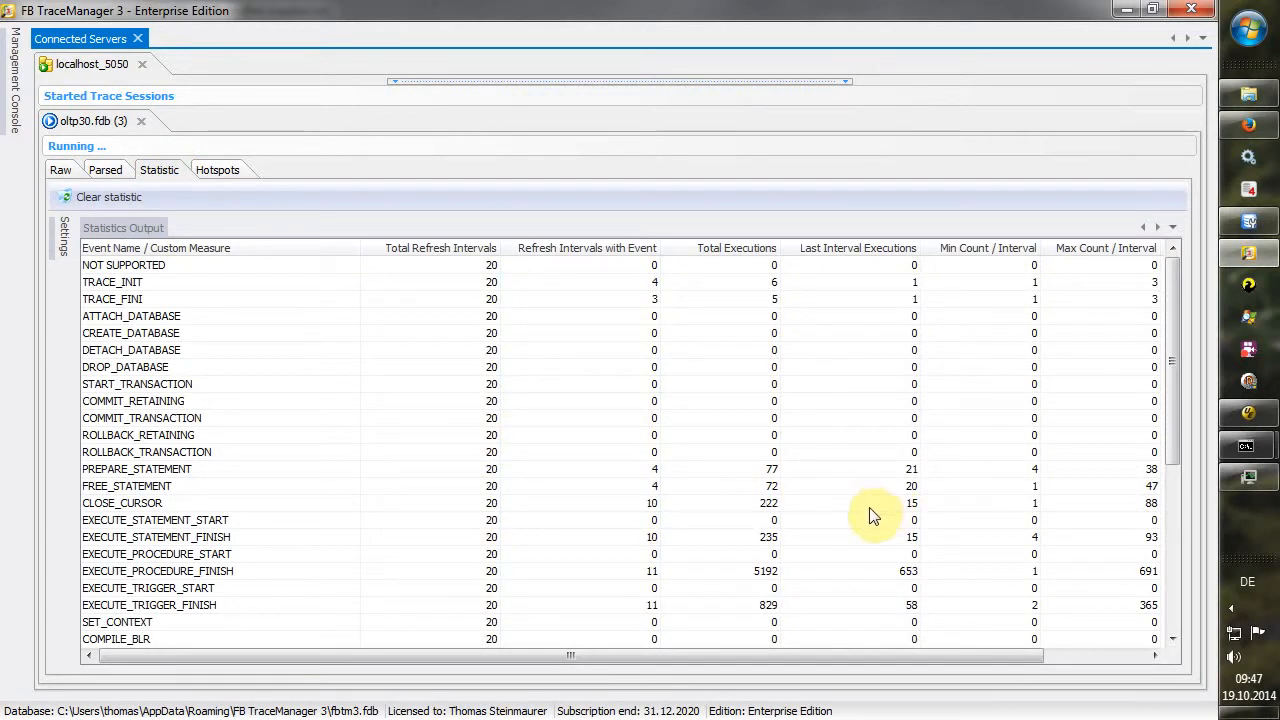
pyautogui.click(218, 170)
pyautogui.click(94, 199)
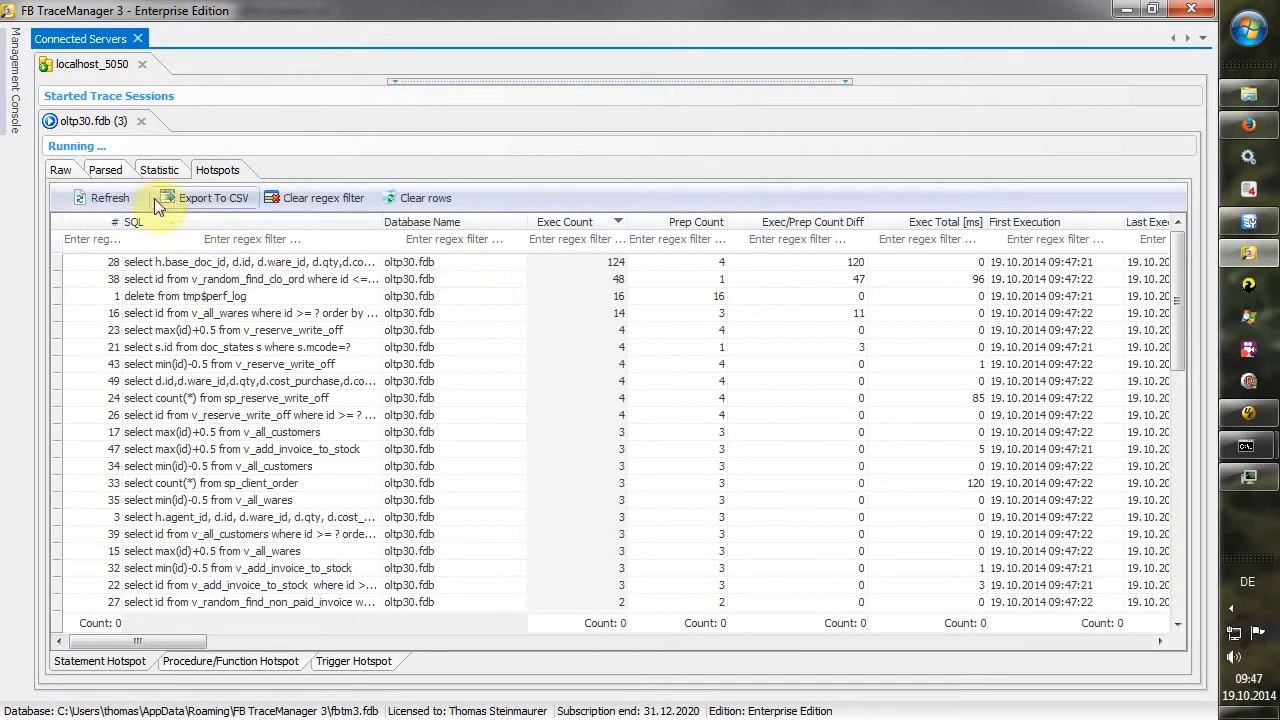
pyautogui.click(78, 200)
pyautogui.click(76, 197)
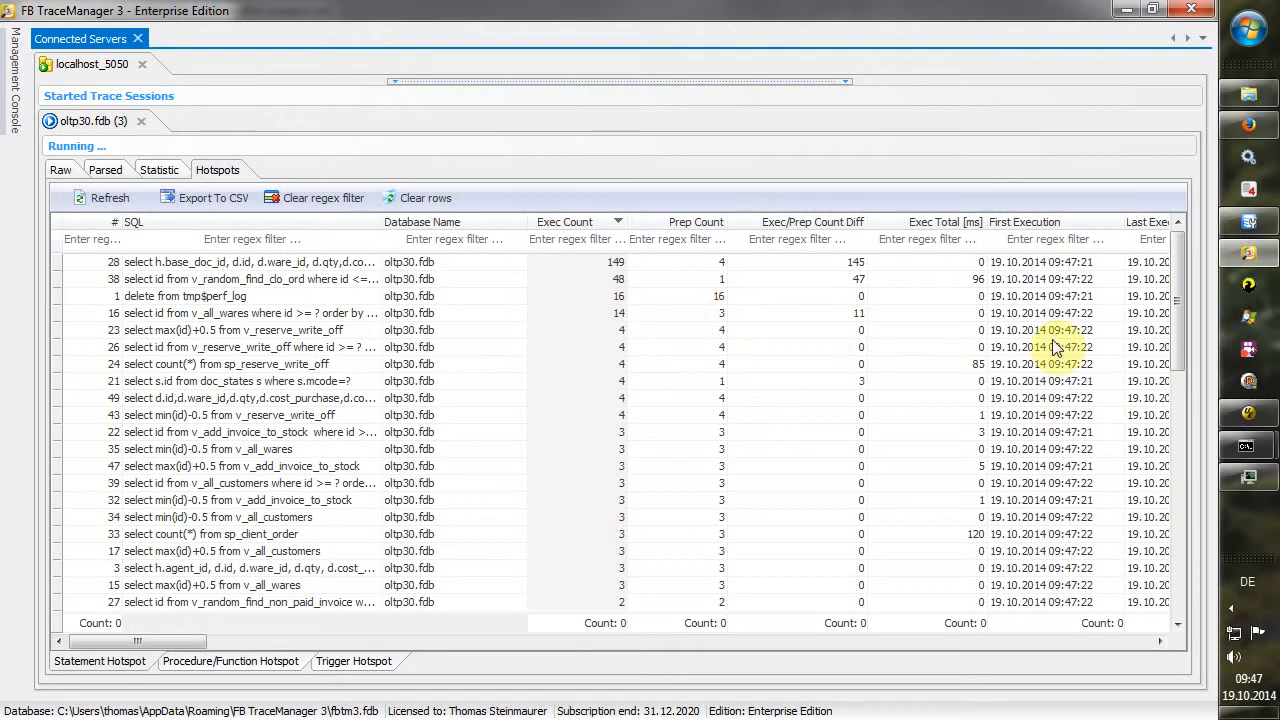
# - Check the load test worker's progress in its command window and FBTraceManager3.exe's CPU and memory use in Task Manager
pyautogui.moveTo(1247, 450)
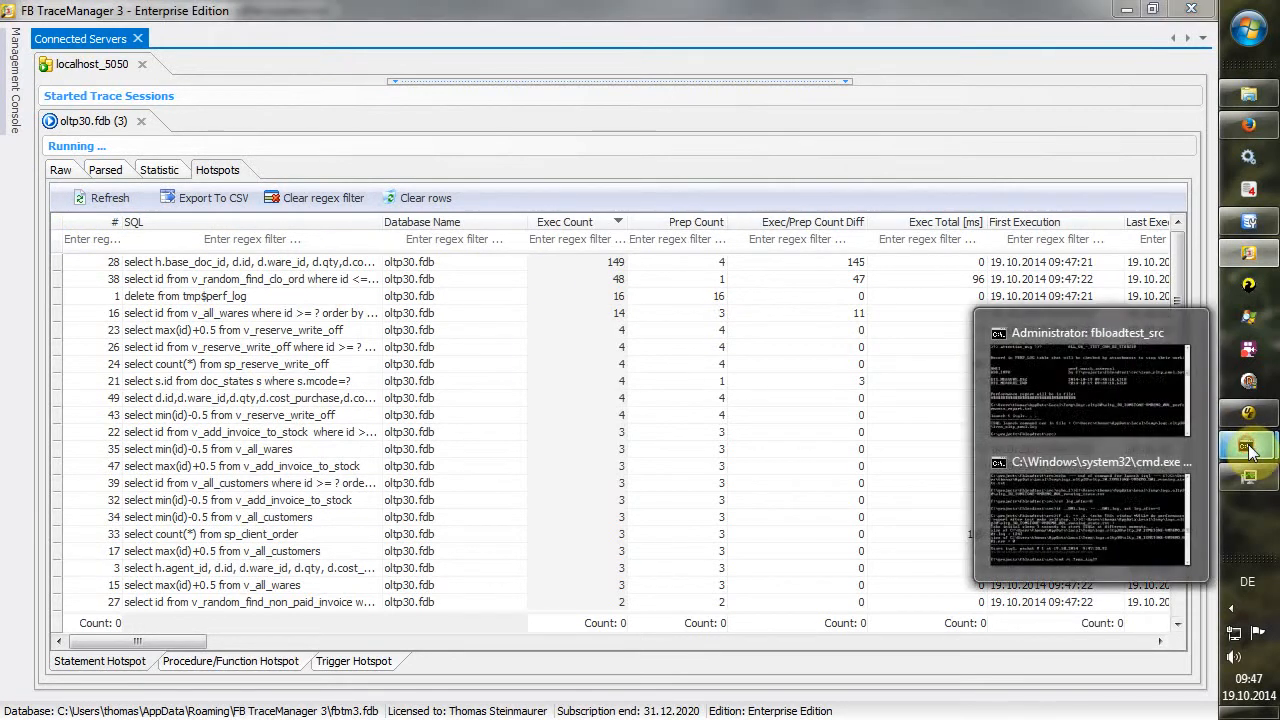
pyautogui.click(1157, 500)
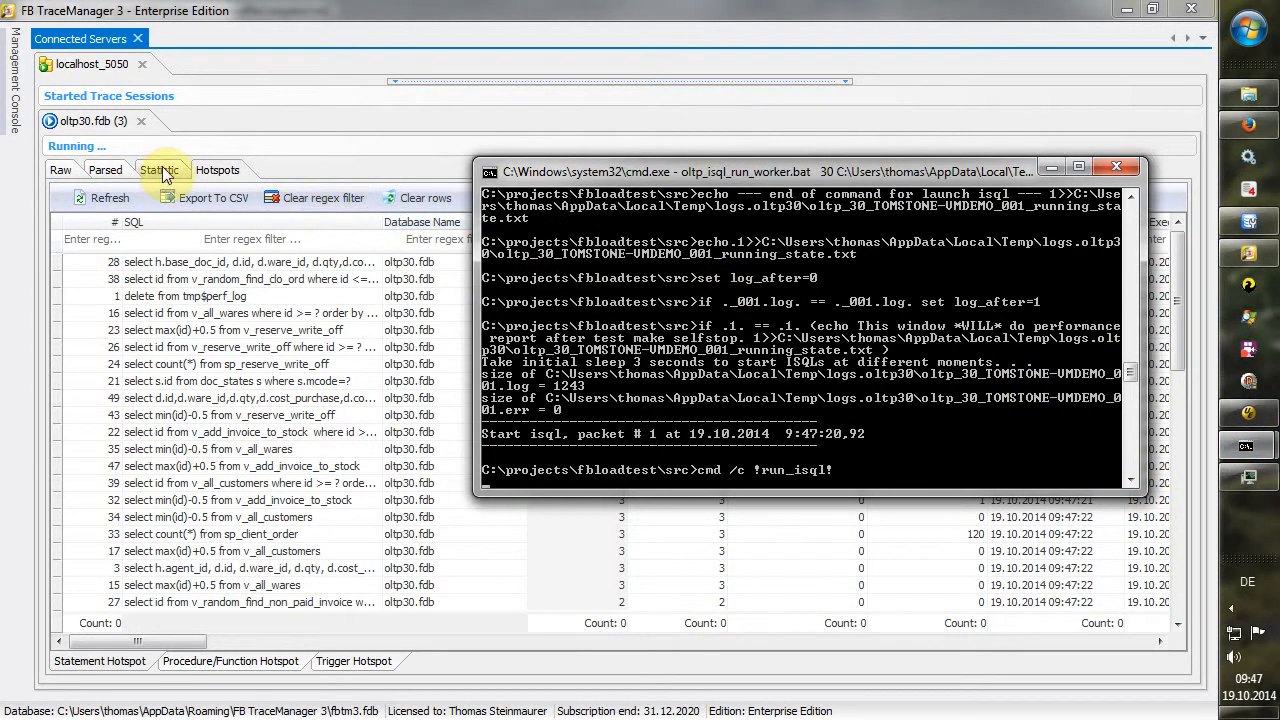
pyautogui.moveTo(1245, 476)
pyautogui.click(1143, 515)
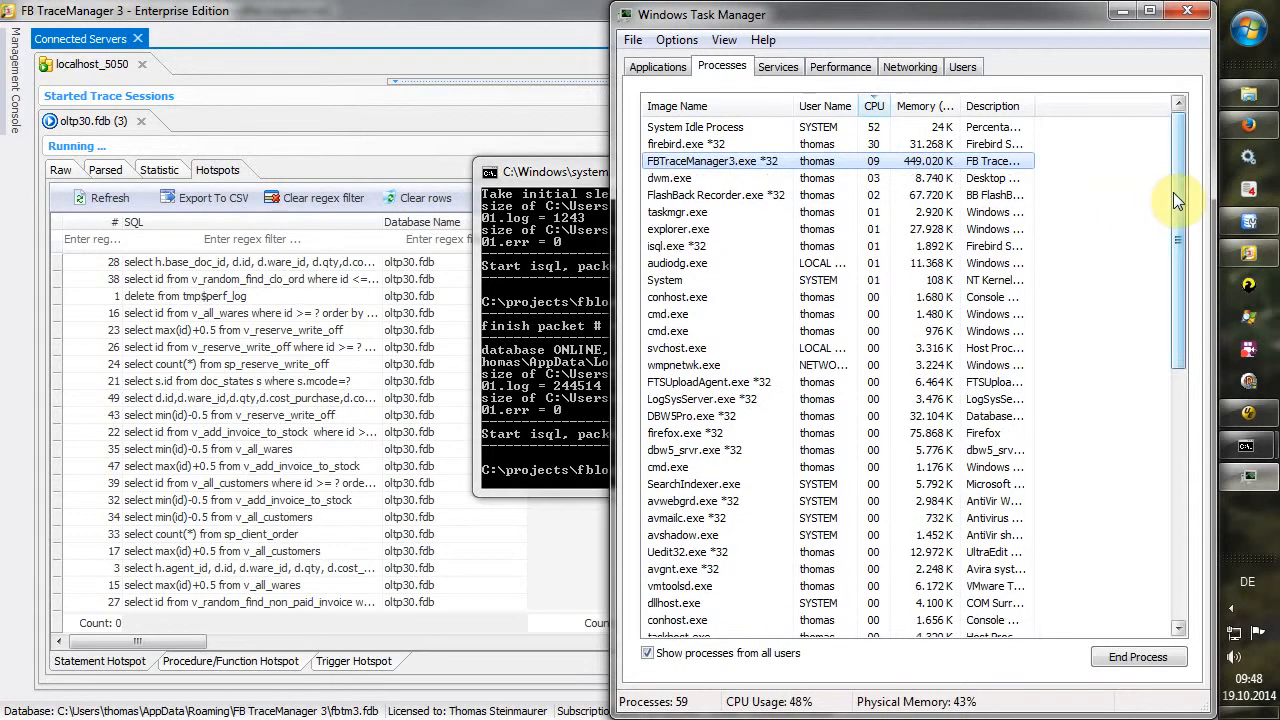
pyautogui.click(1125, 14)
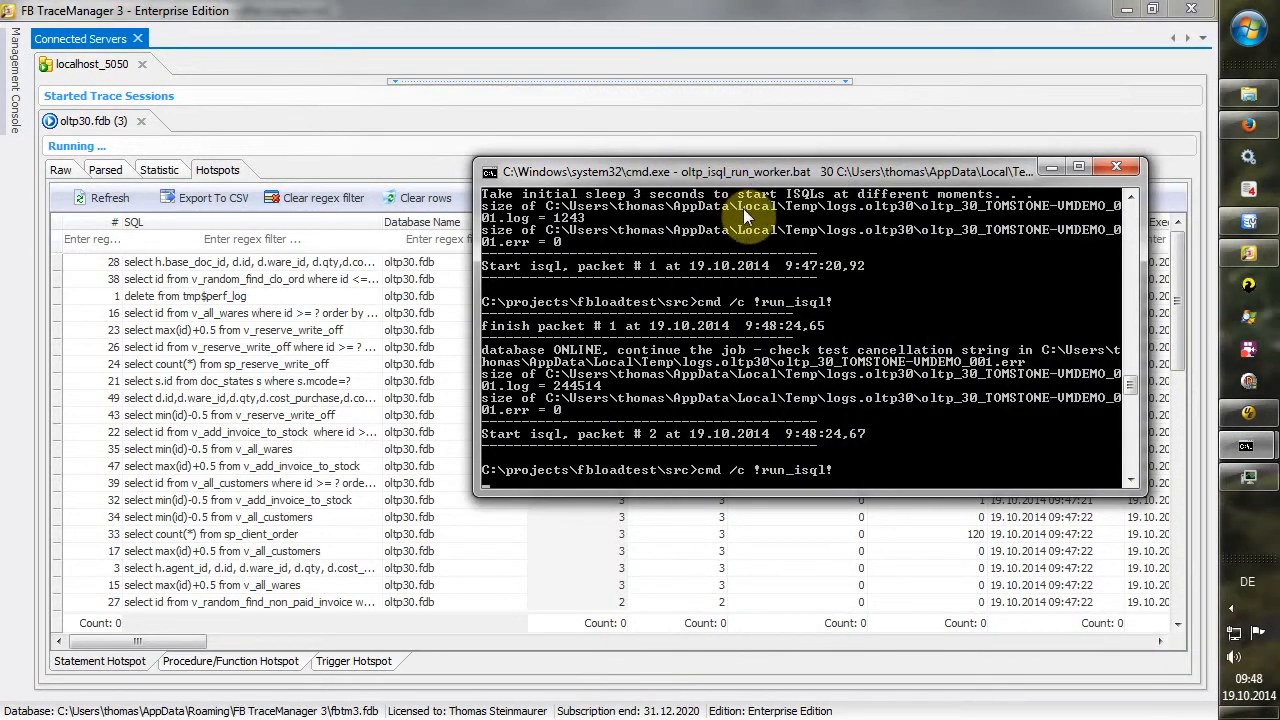
# - Recheck the oltp30.fdb session's parsed output and statistics, and refresh the statement hotspots repeatedly to follow the execution counts
pyautogui.click(97, 177)
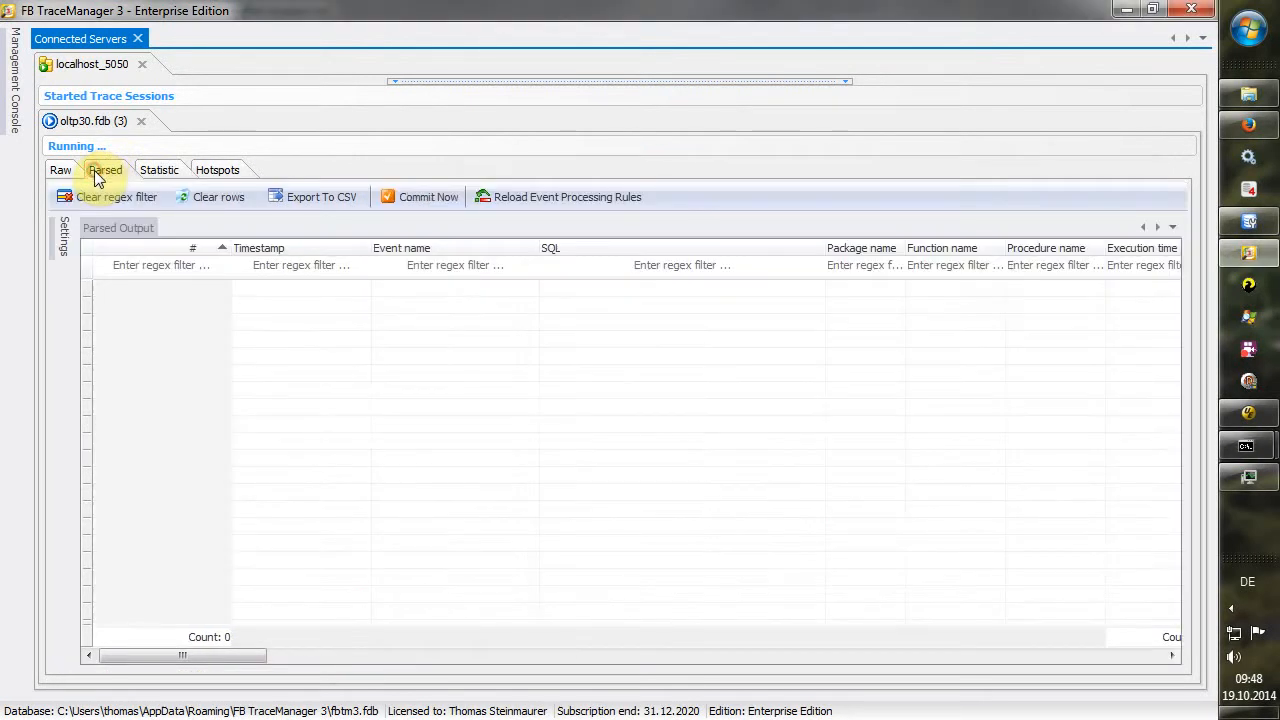
pyautogui.click(162, 170)
pyautogui.click(220, 170)
pyautogui.click(90, 197)
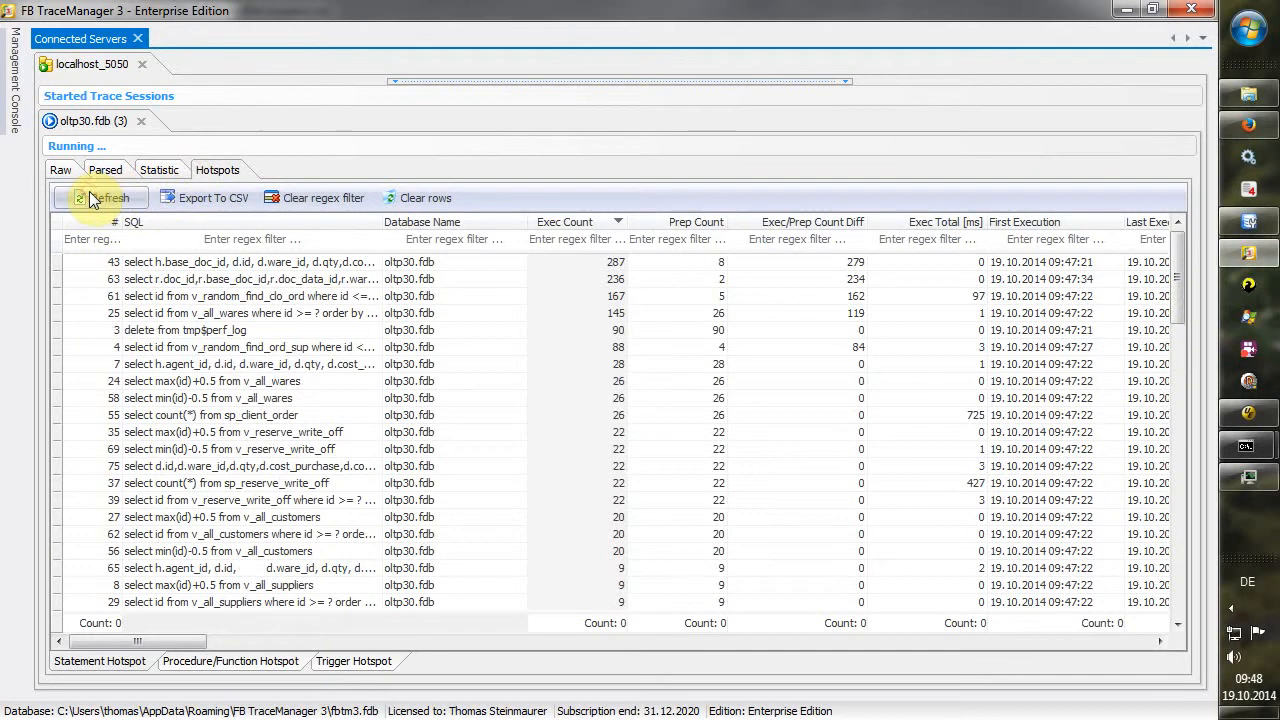
pyautogui.click(90, 197)
pyautogui.click(90, 197)
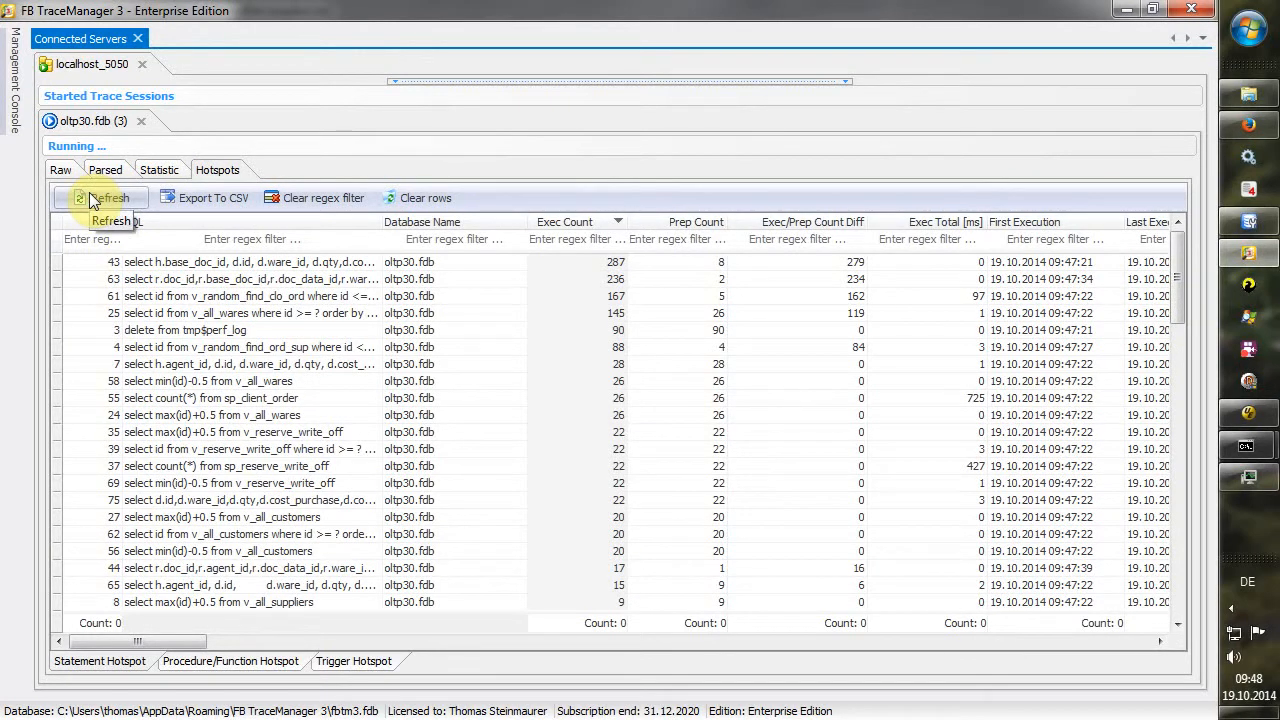
pyautogui.click(91, 198)
pyautogui.click(91, 198)
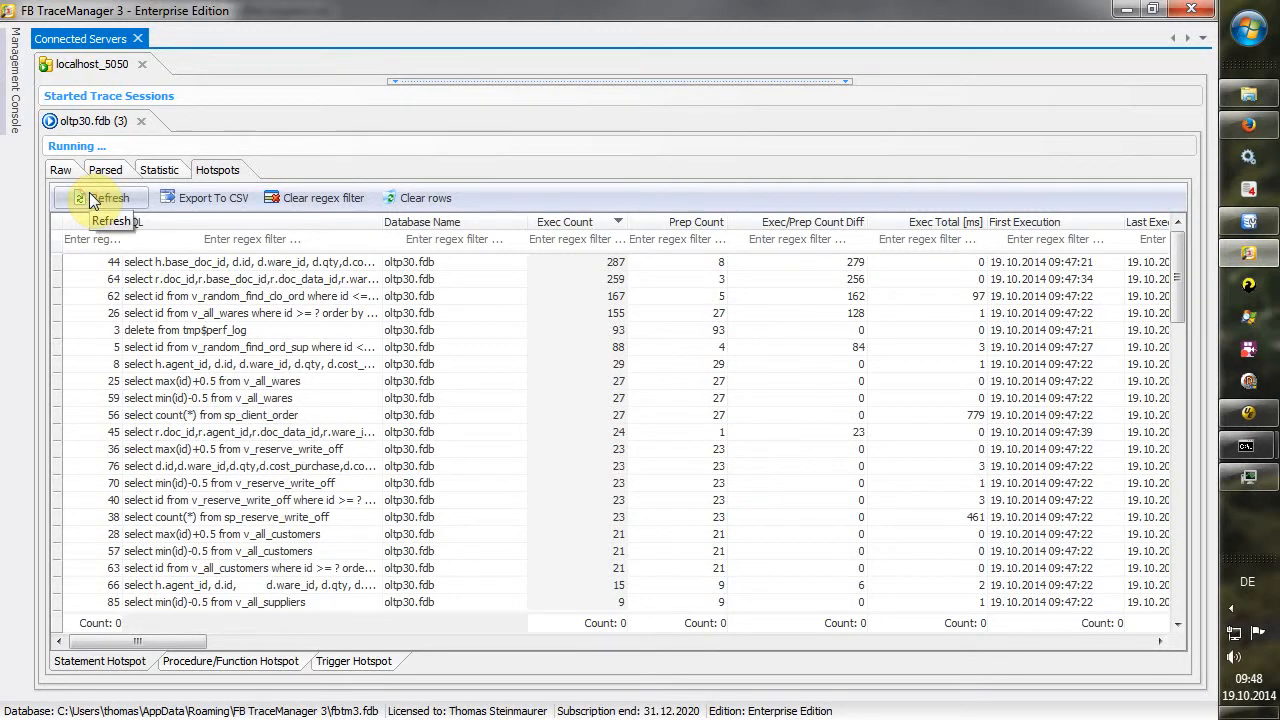
pyautogui.click(90, 197)
# - Examine the statement hotspots' execution counts and total times, and sort the statements by average execution time in descending order
pyautogui.click(323, 262)
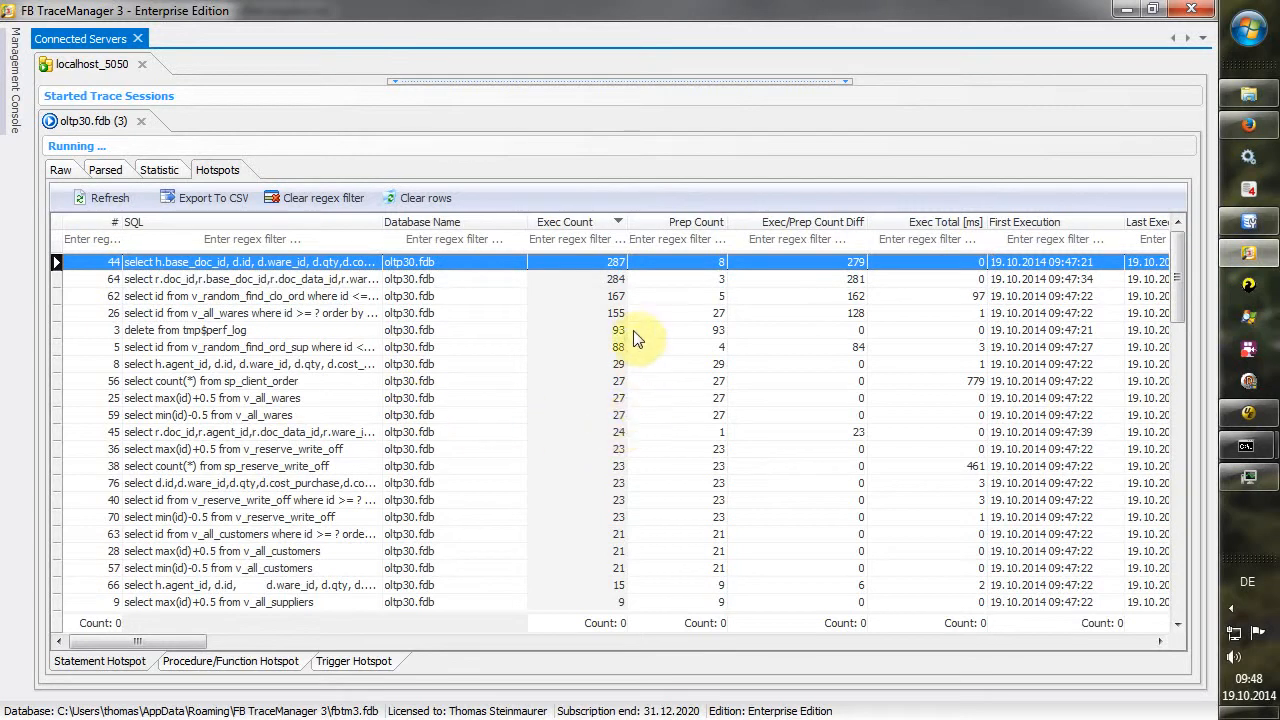
pyautogui.moveTo(170, 650); pyautogui.dragTo(201, 664)
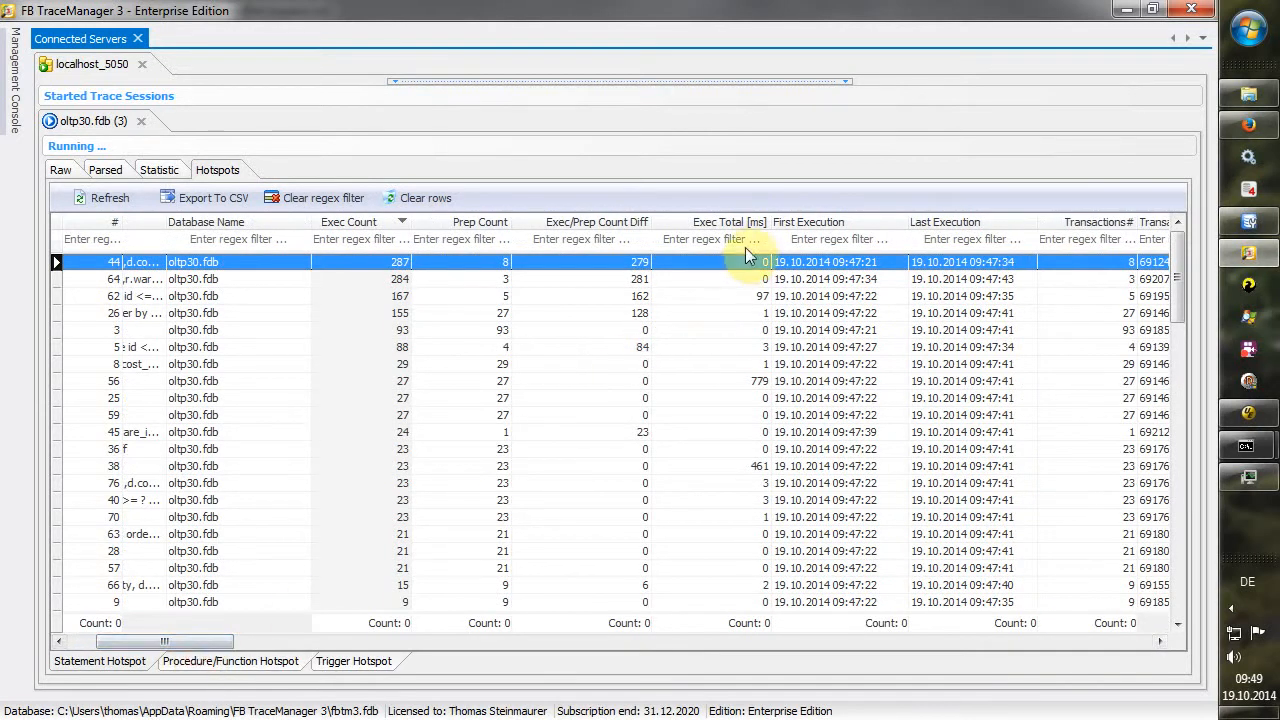
pyautogui.click(720, 466)
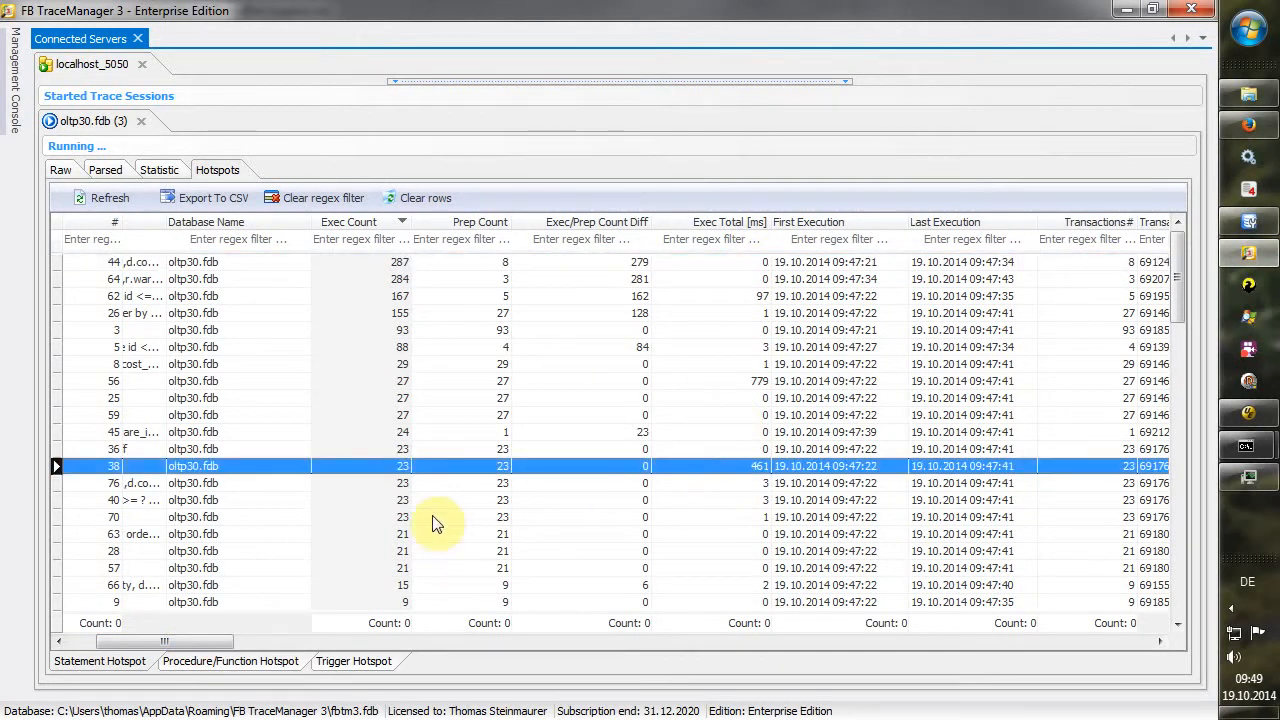
pyautogui.moveTo(184, 652); pyautogui.dragTo(343, 664)
pyautogui.click(834, 222)
pyautogui.click(834, 222)
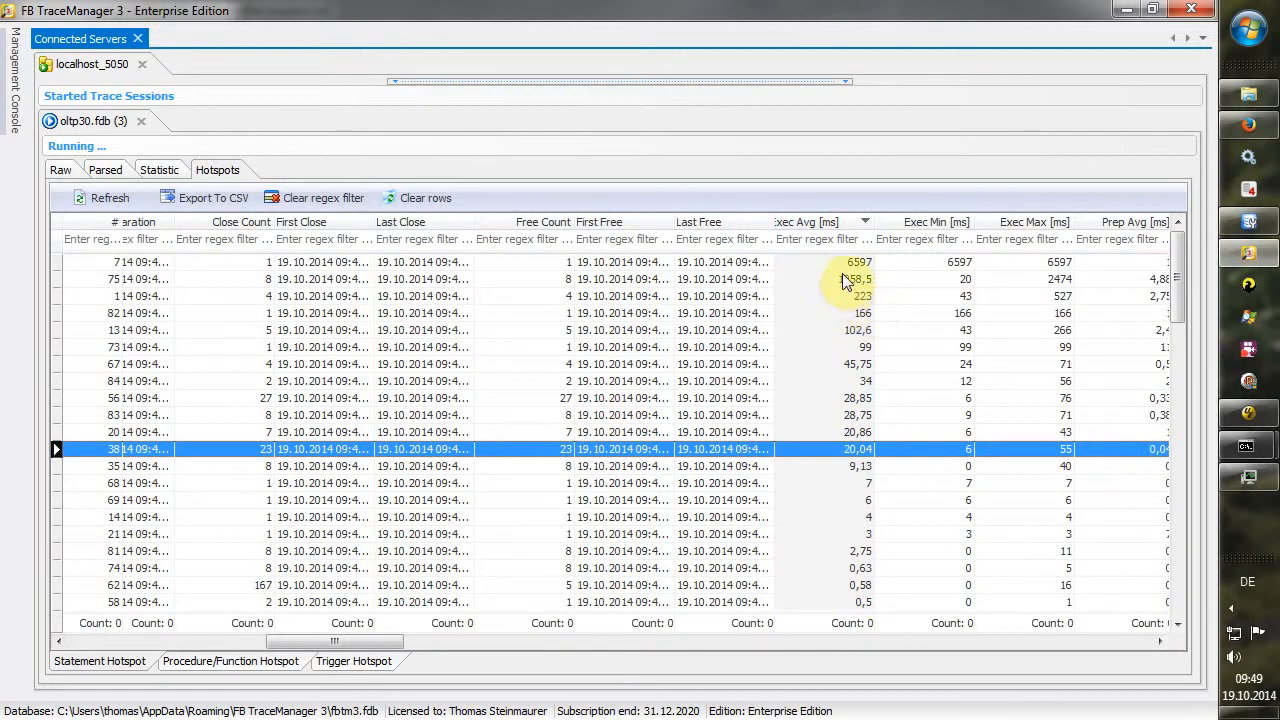
# - Examine the SQL, execution count and total time of the statement with the highest average execution time
pyautogui.click(846, 262)
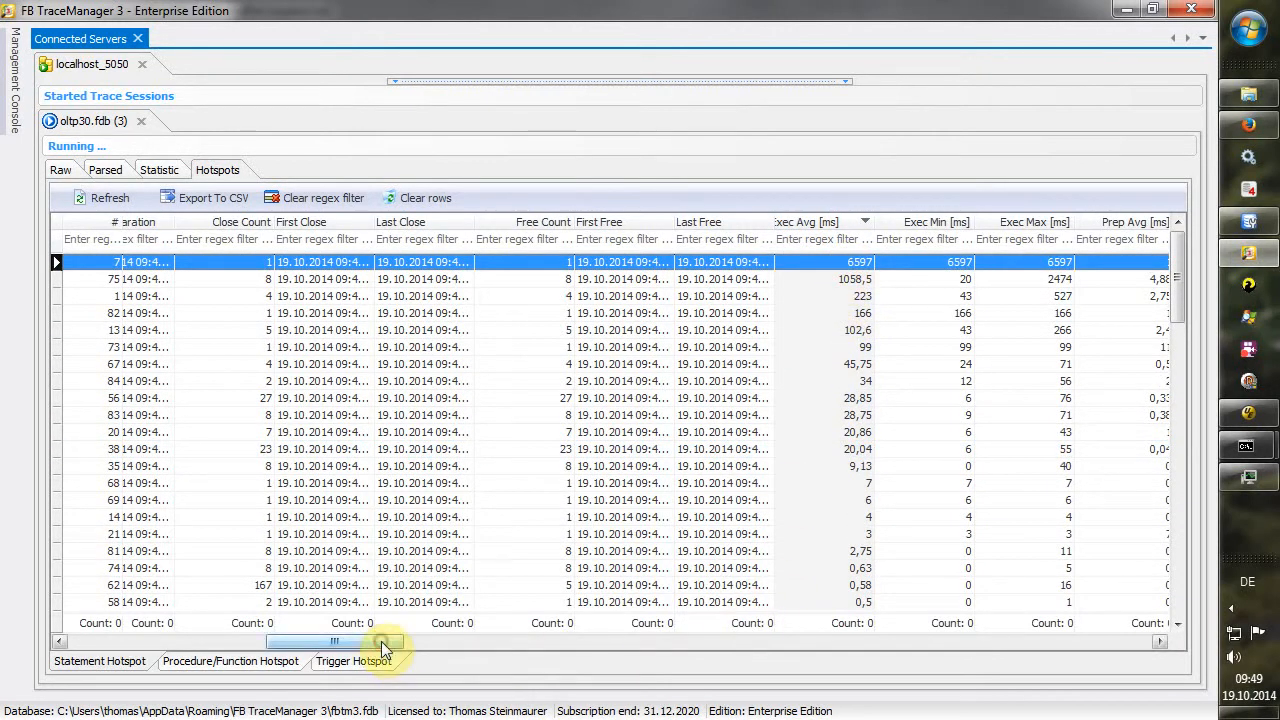
pyautogui.moveTo(381, 648); pyautogui.dragTo(186, 652)
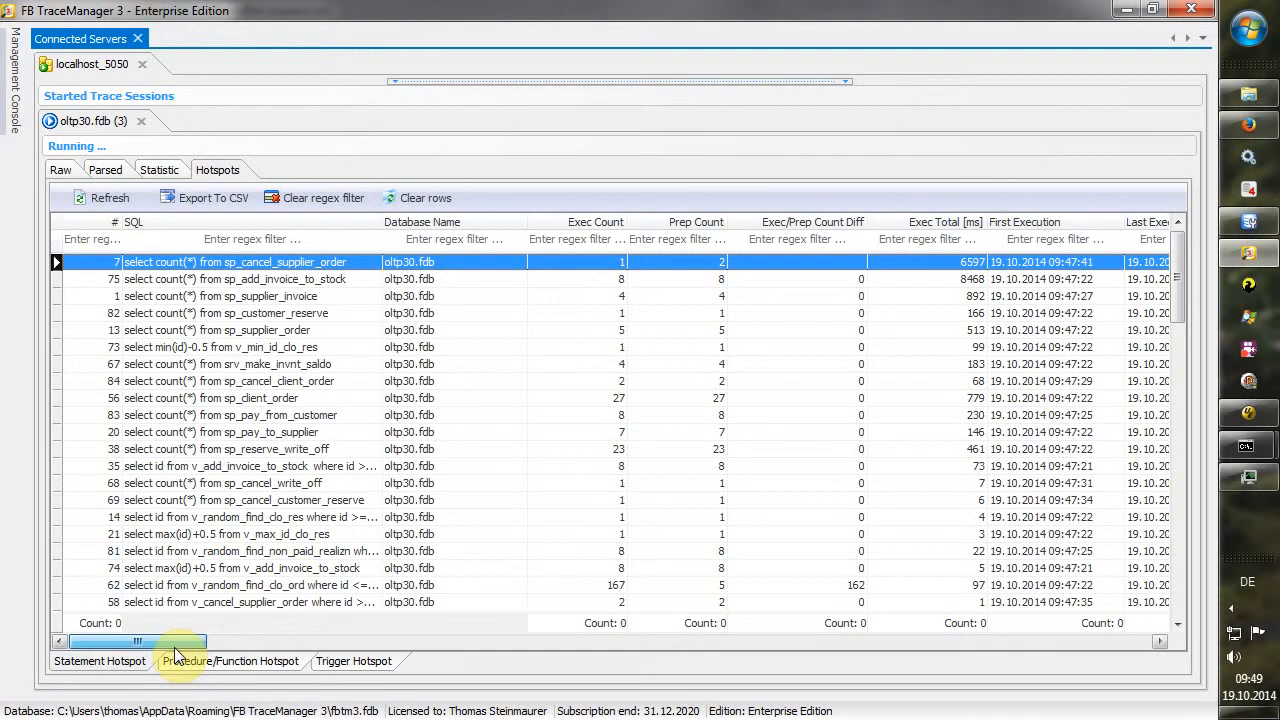
pyautogui.moveTo(176, 652); pyautogui.dragTo(115, 657)
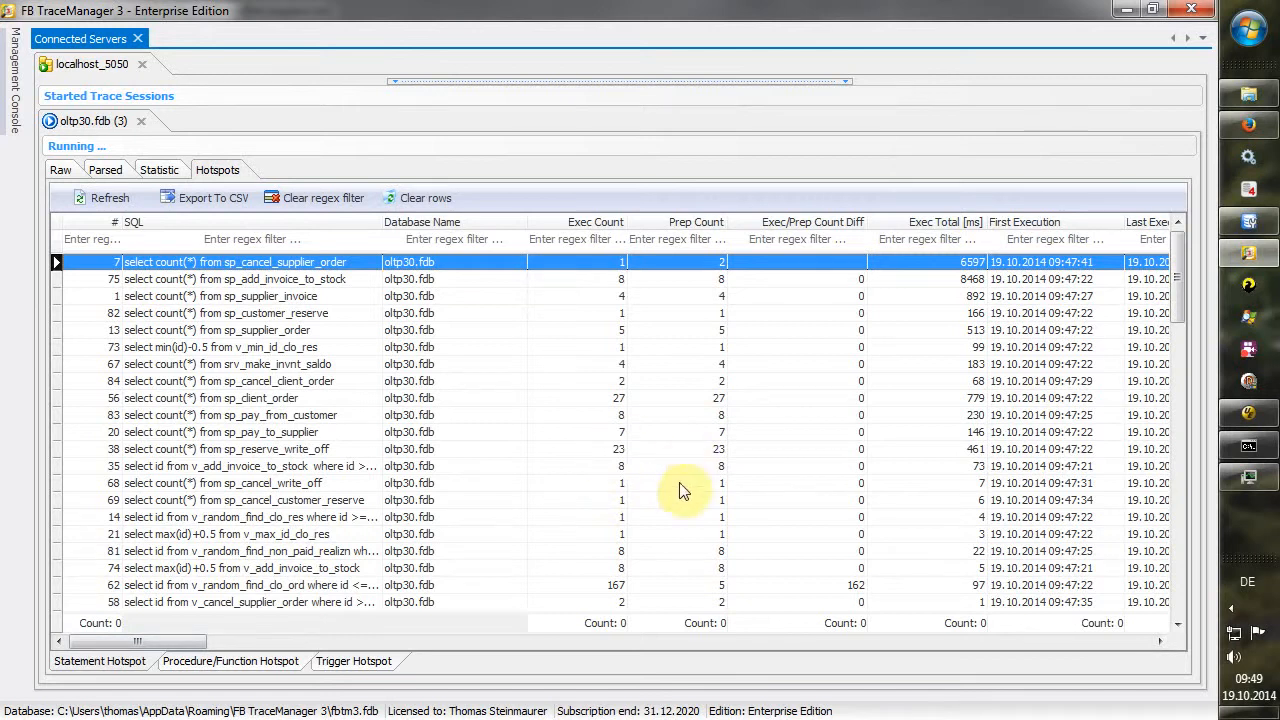
# - View the Execution Plans Info of the sp_cancel_supplier_order statement and return to the SQL column
pyautogui.moveTo(177, 645); pyautogui.dragTo(665, 648)
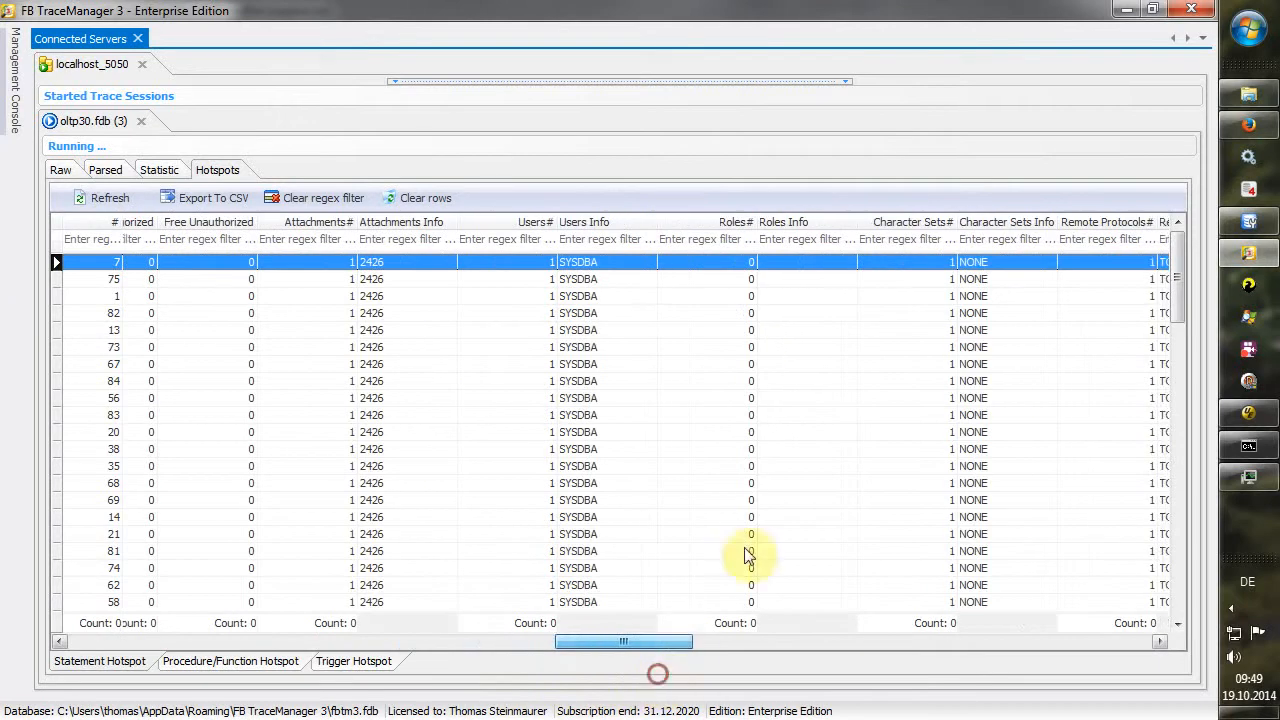
pyautogui.rightClick(853, 266)
pyautogui.moveTo(910, 379)
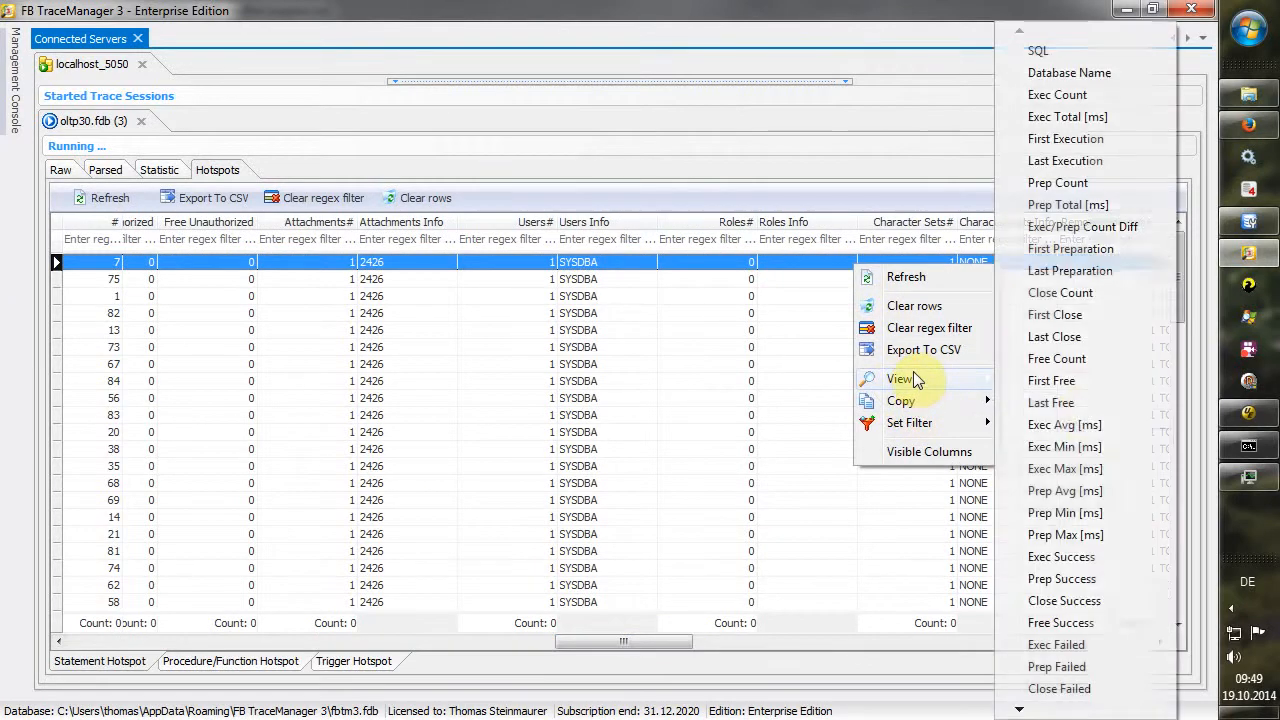
pyautogui.click(1088, 515)
pyautogui.click(924, 605)
pyautogui.rightClick(847, 262)
pyautogui.moveTo(936, 375)
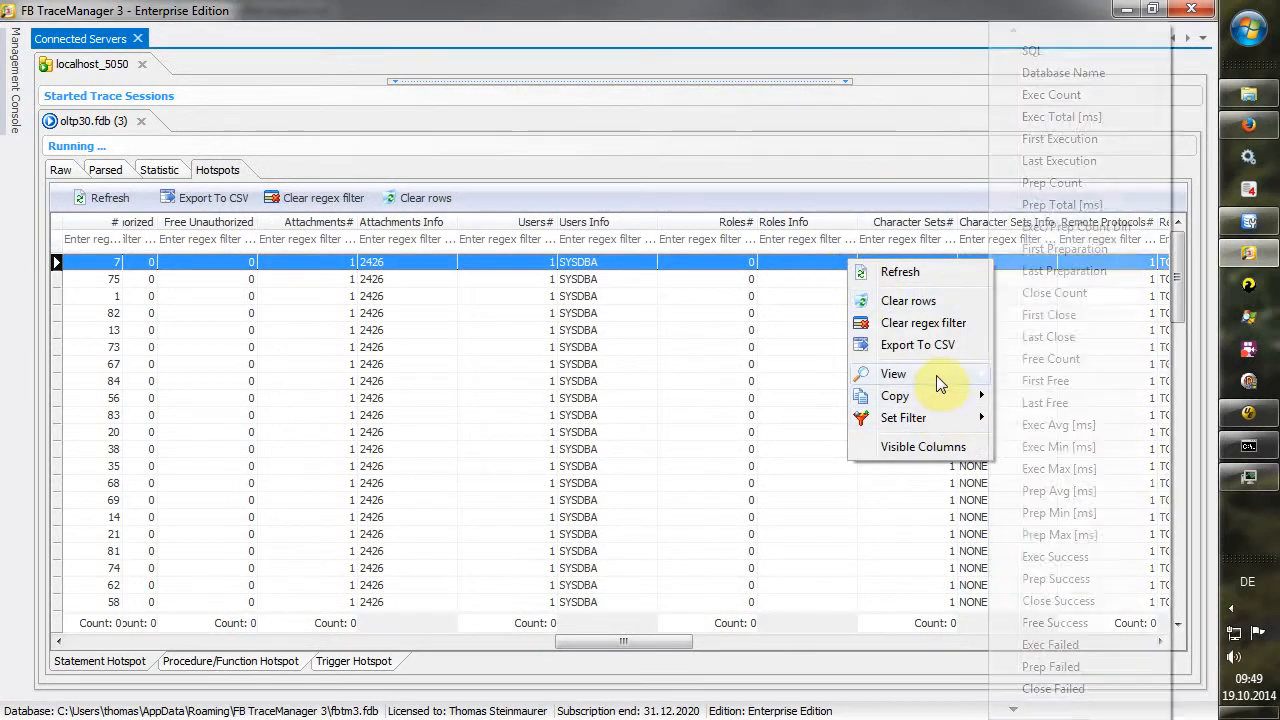
pyautogui.click(1015, 710)
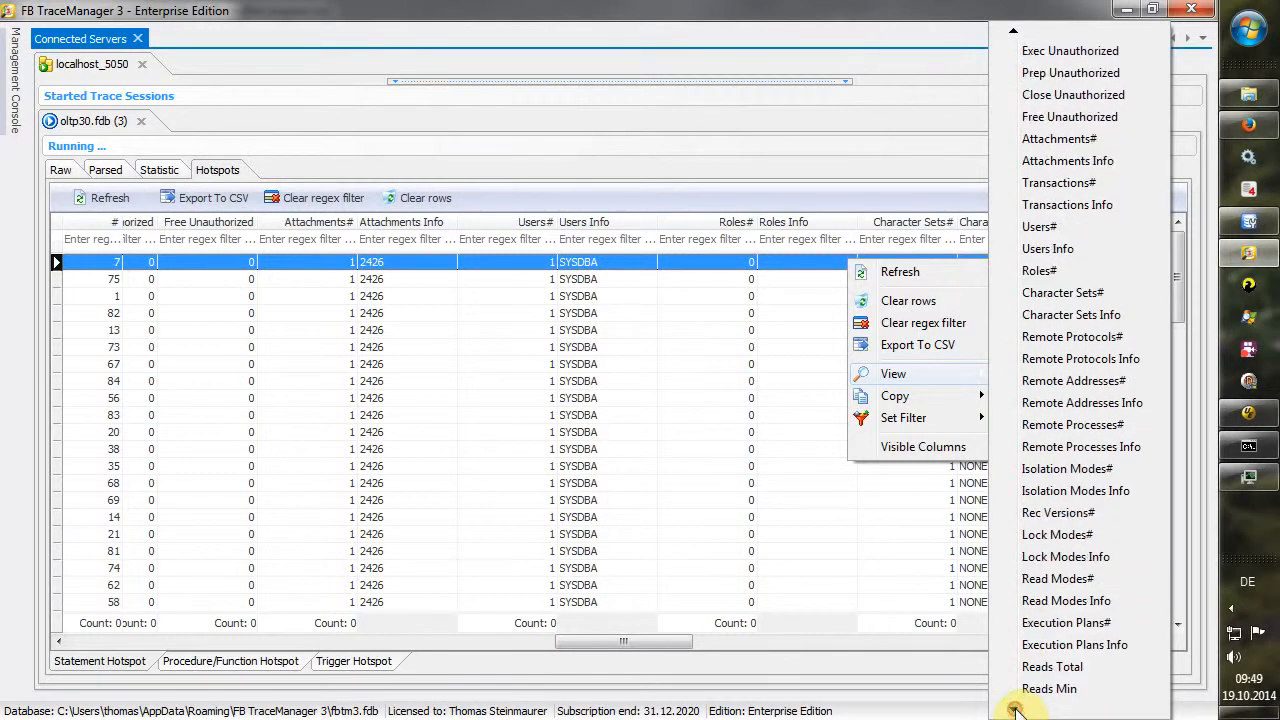
pyautogui.click(1055, 645)
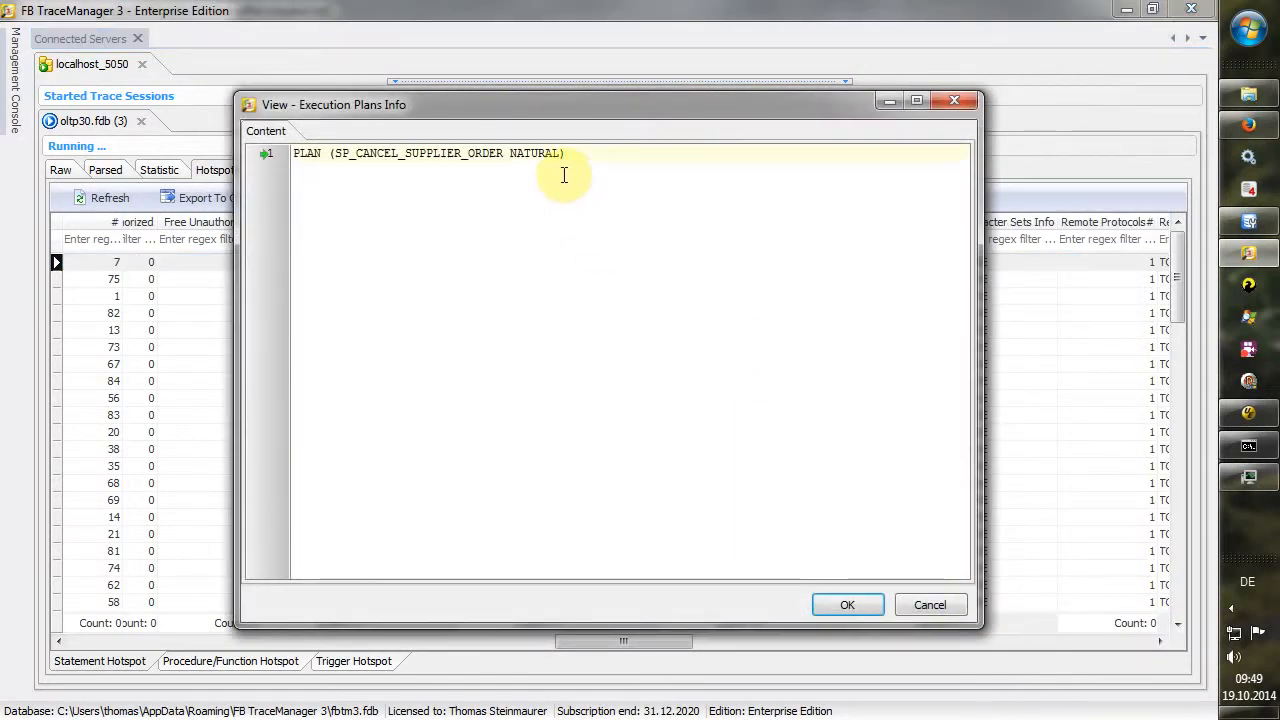
pyautogui.click(929, 604)
pyautogui.moveTo(651, 646); pyautogui.dragTo(70, 640)
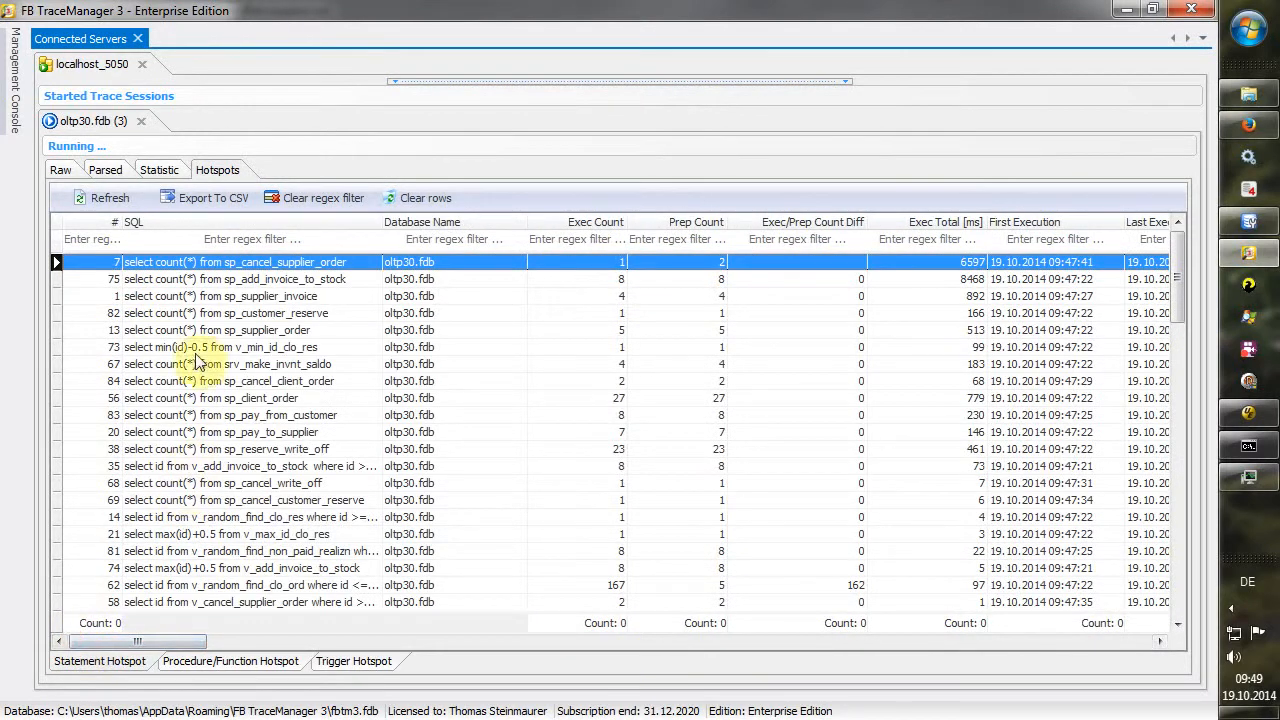
# - Switch to the fbloadtest_src command window and try to start the load test with "1run_oltp_emul.bat 30 5"
pyautogui.click(1230, 450)
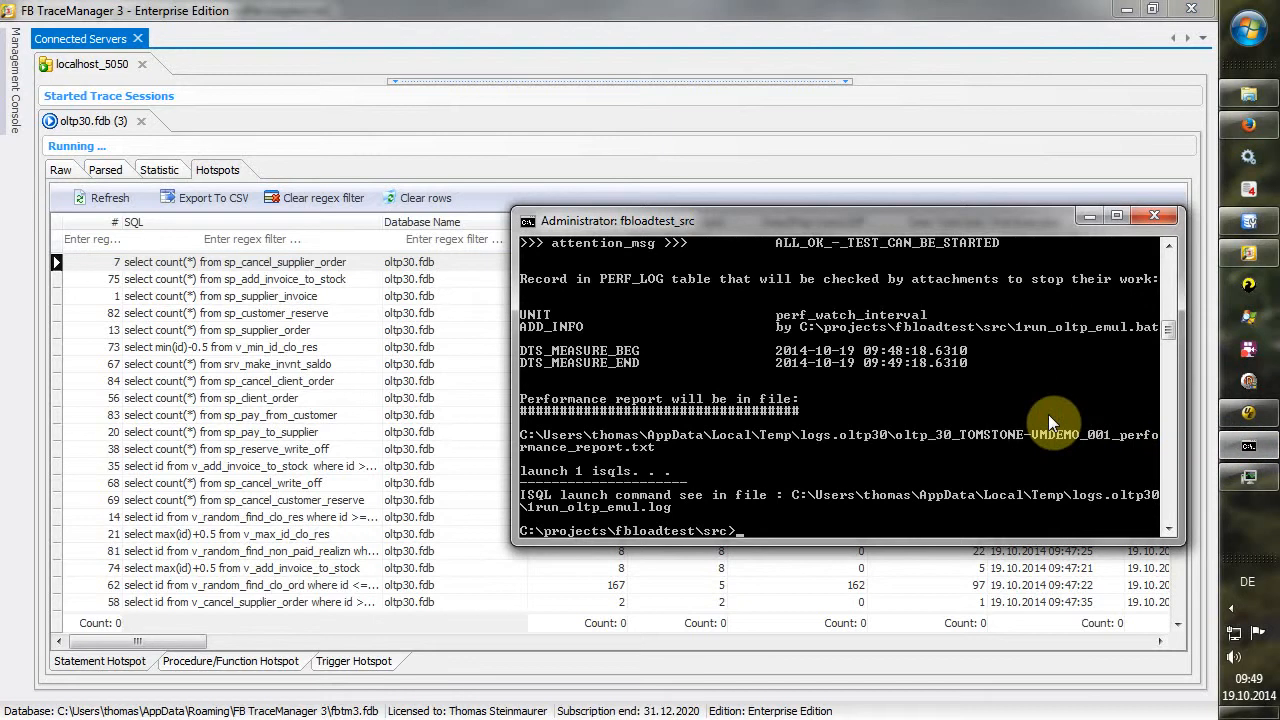
pyautogui.press('Up')
pyautogui.click(107, 168)
pyautogui.click(210, 172)
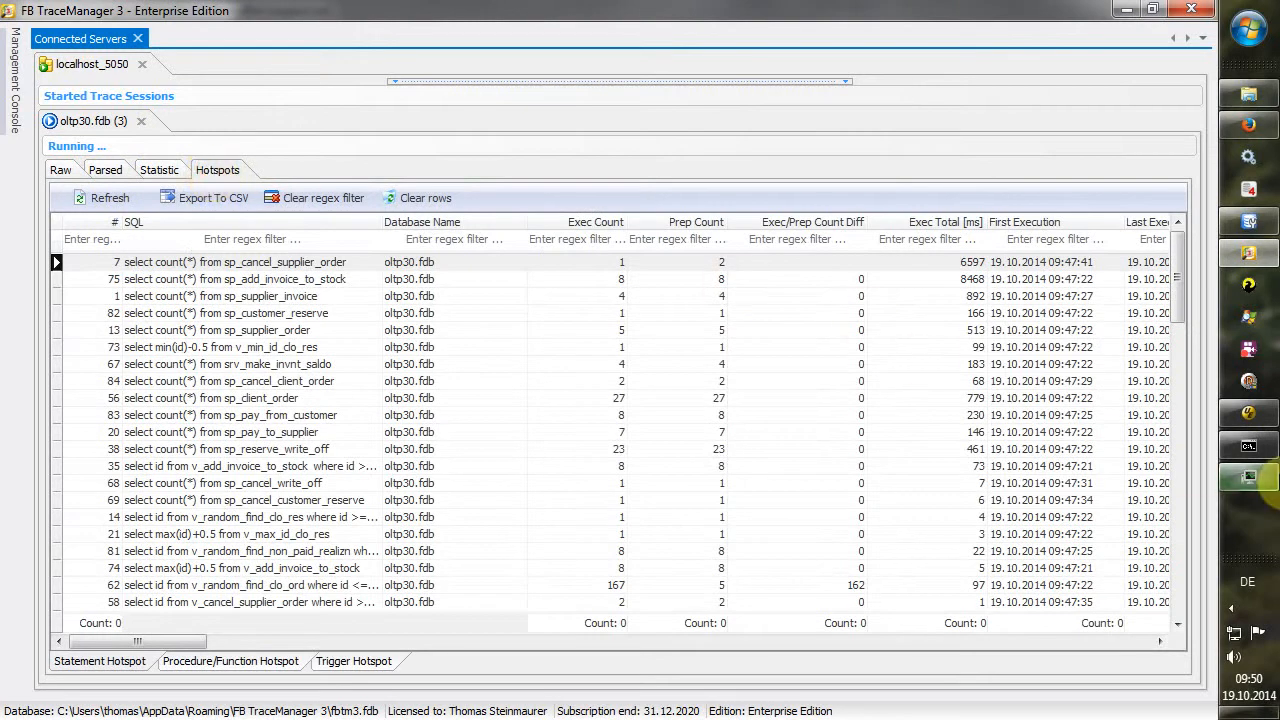
pyautogui.click(1248, 446)
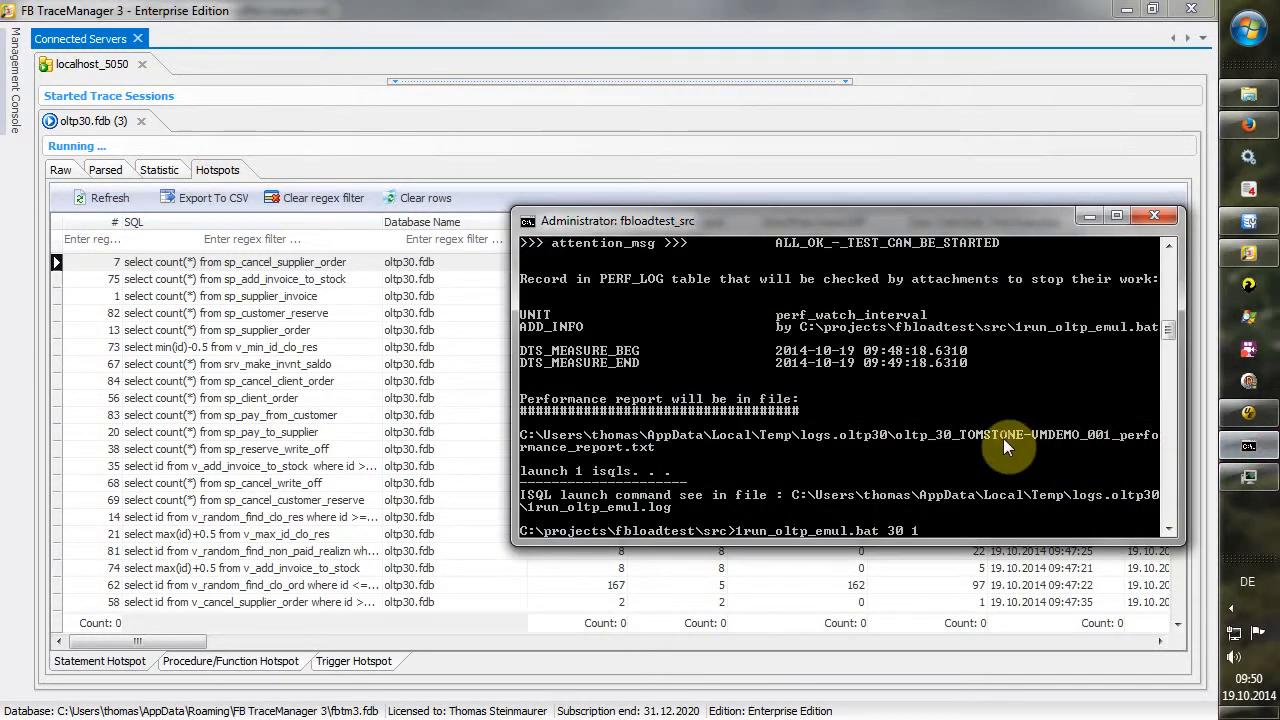
pyautogui.press('BackSpace')
pyautogui.write('5')
pyautogui.press('Return')
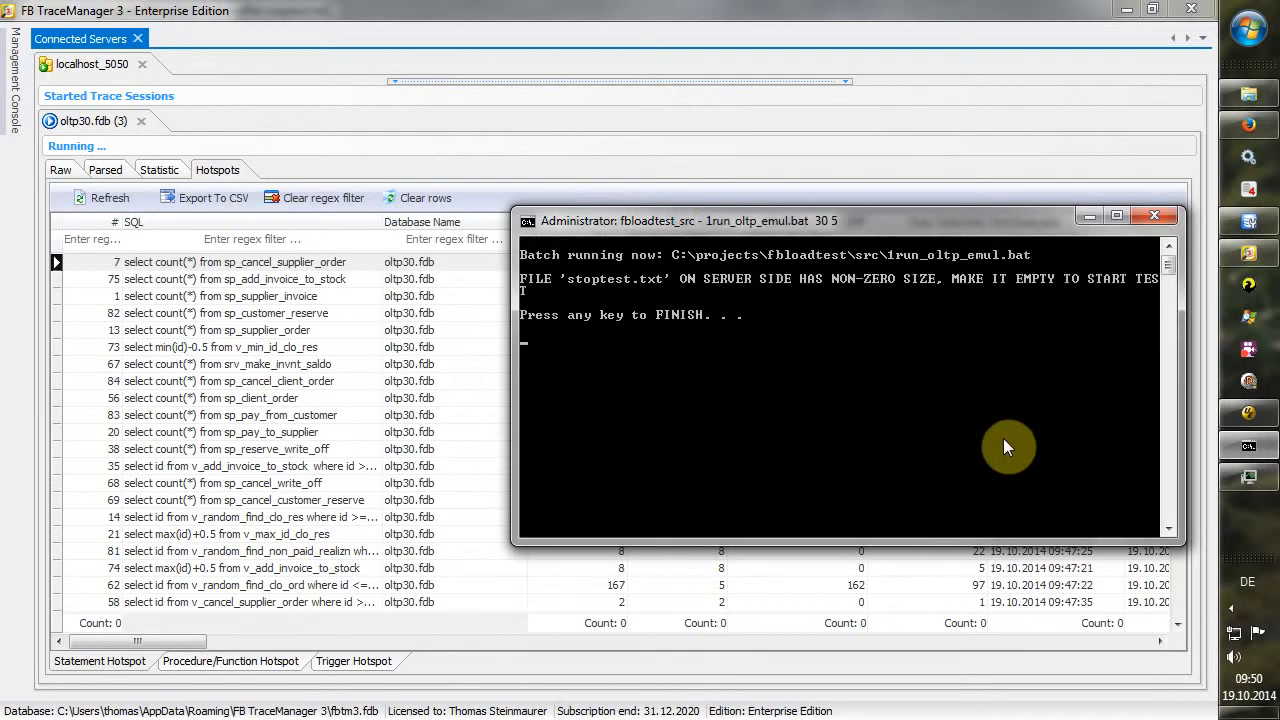
pyautogui.press('Return')
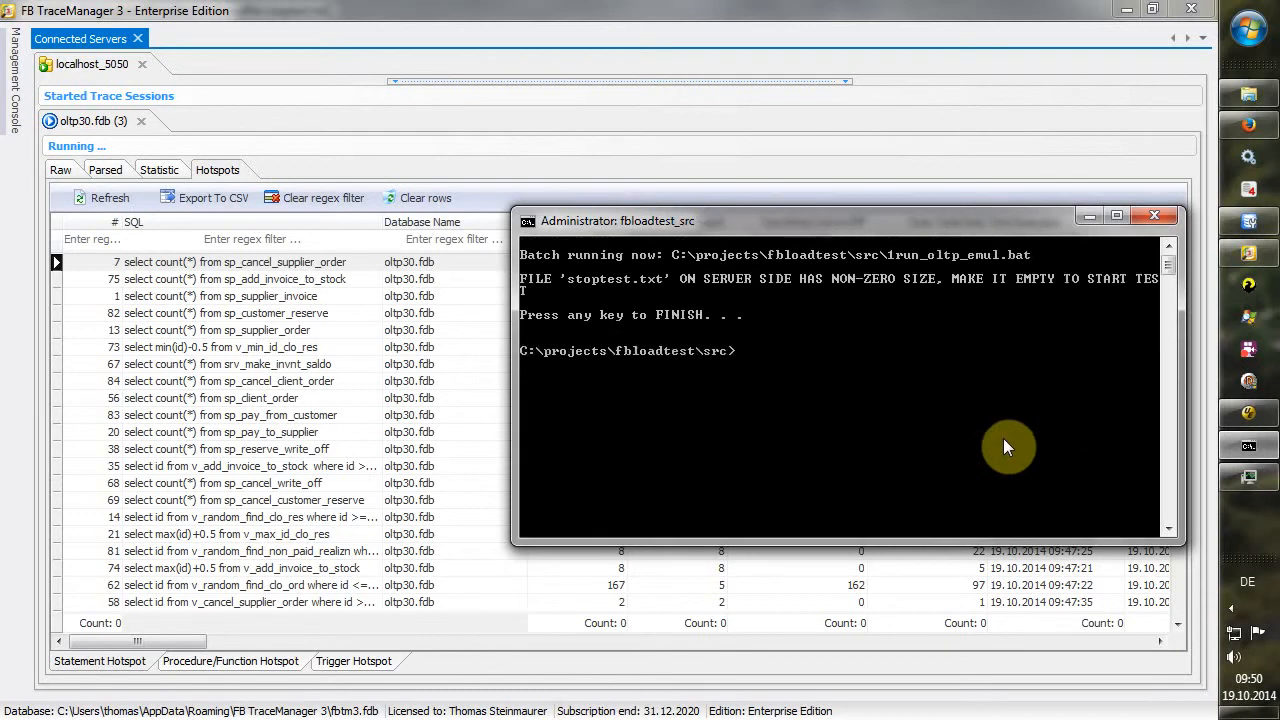
# - Switch to UltraEdit, reload stoptest.txt without converting it to DOS format, delete its whole content and save it
pyautogui.click(1248, 413)
pyautogui.click(645, 395)
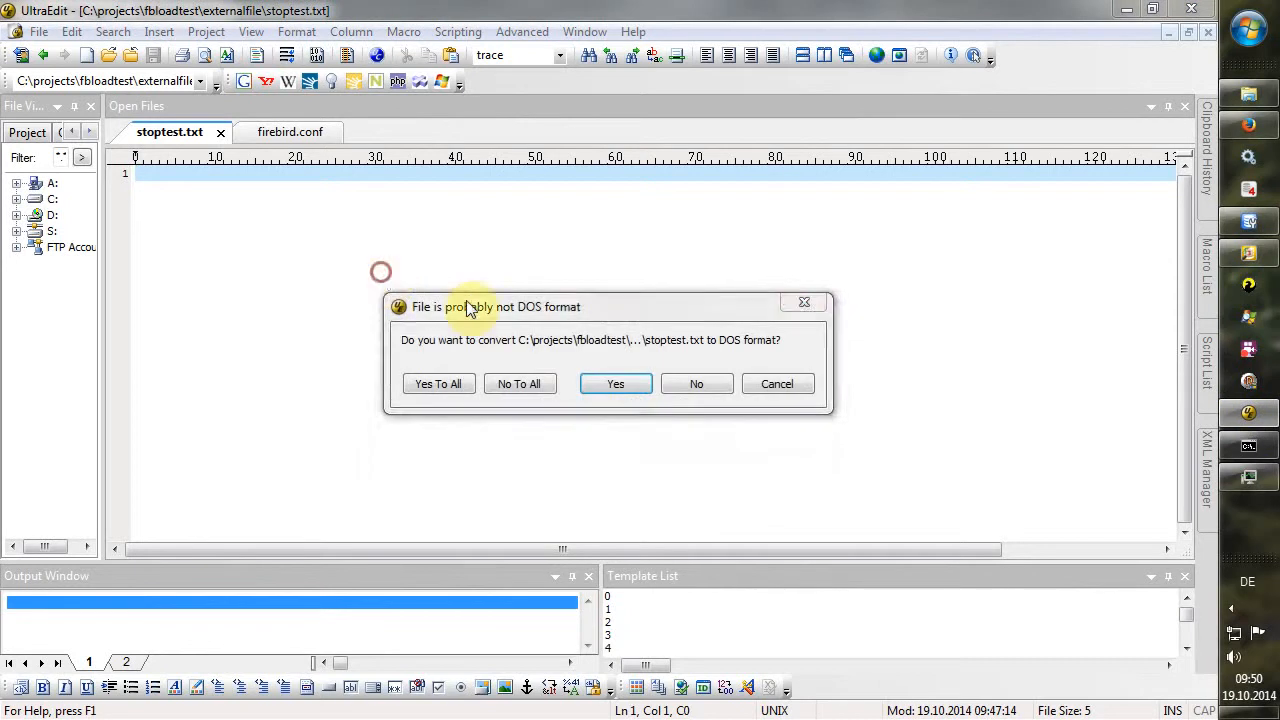
pyautogui.click(688, 384)
pyautogui.hotkey('ctrl', 'a')
pyautogui.press('Delete')
pyautogui.hotkey('ctrl', 's')
# - Return to the fbloadtest_src command window and rerun "1run_oltp_emul.bat 30 5" to launch five load test workers
pyautogui.click(1248, 446)
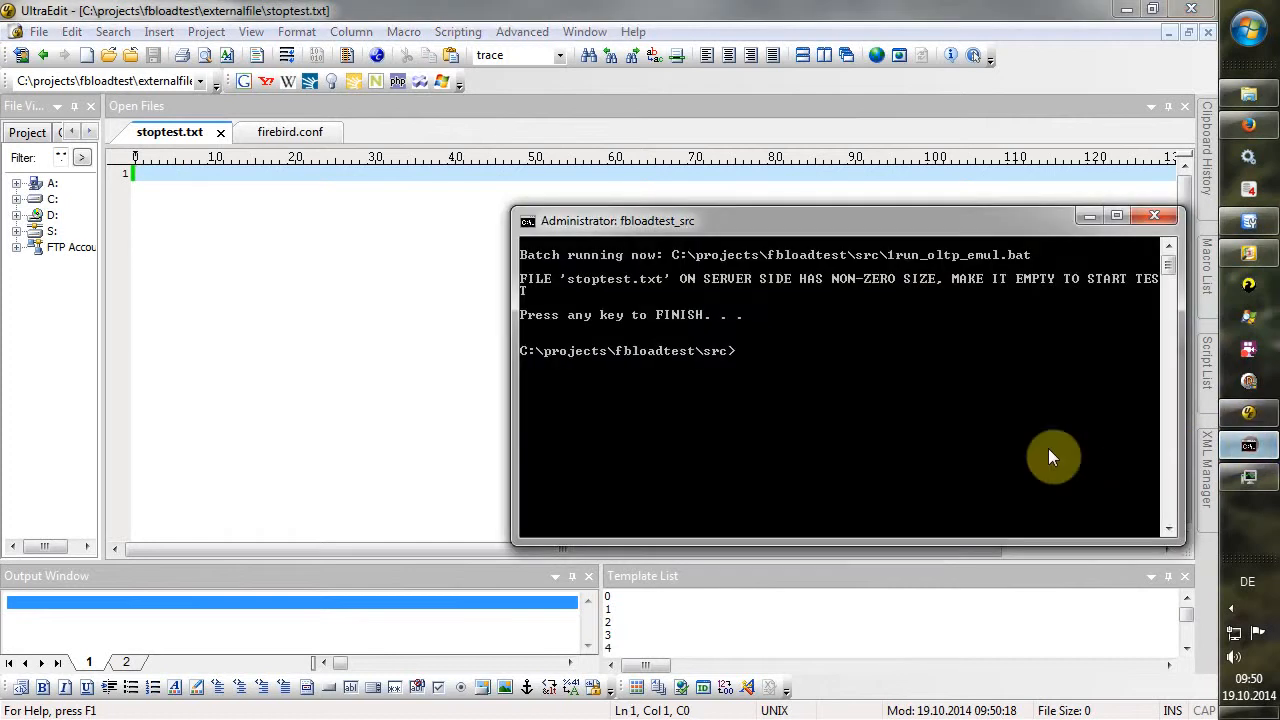
pyautogui.press('Up')
pyautogui.press('Return')
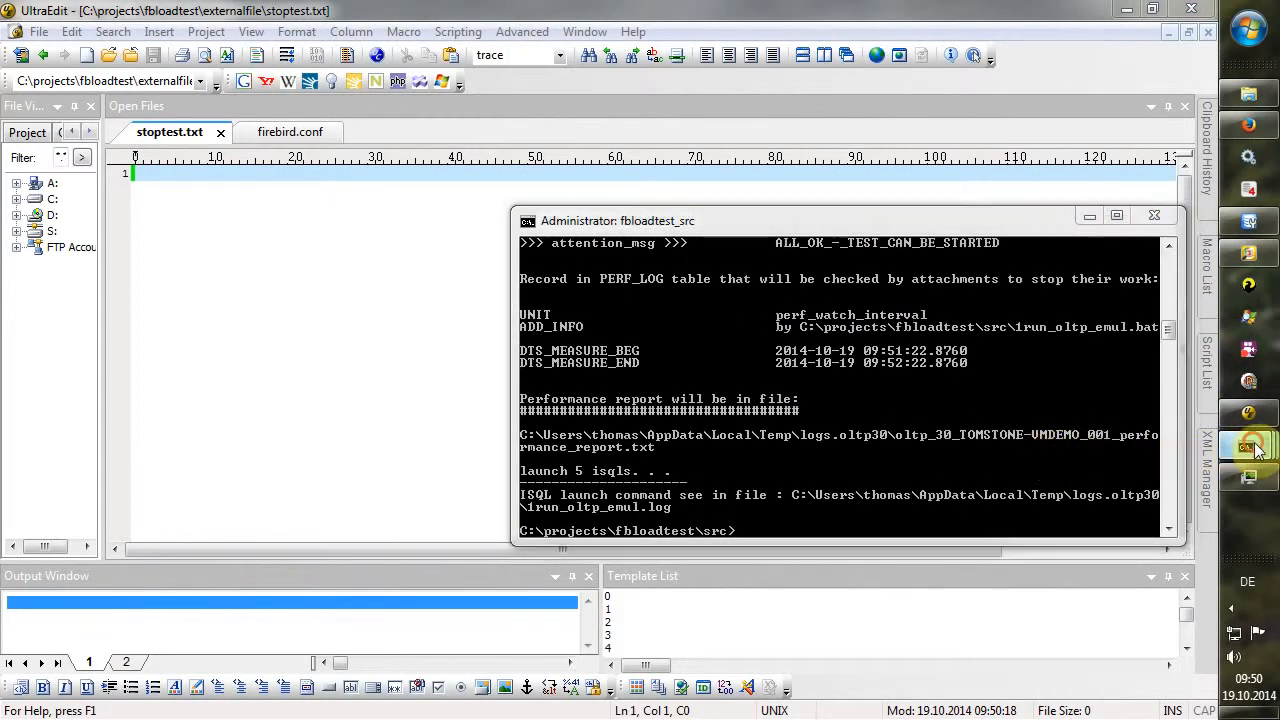
# - Check the open load test worker windows and the CPU and memory use of firebird.exe and FBTraceManager3.exe in Task Manager
pyautogui.moveTo(1245, 447)
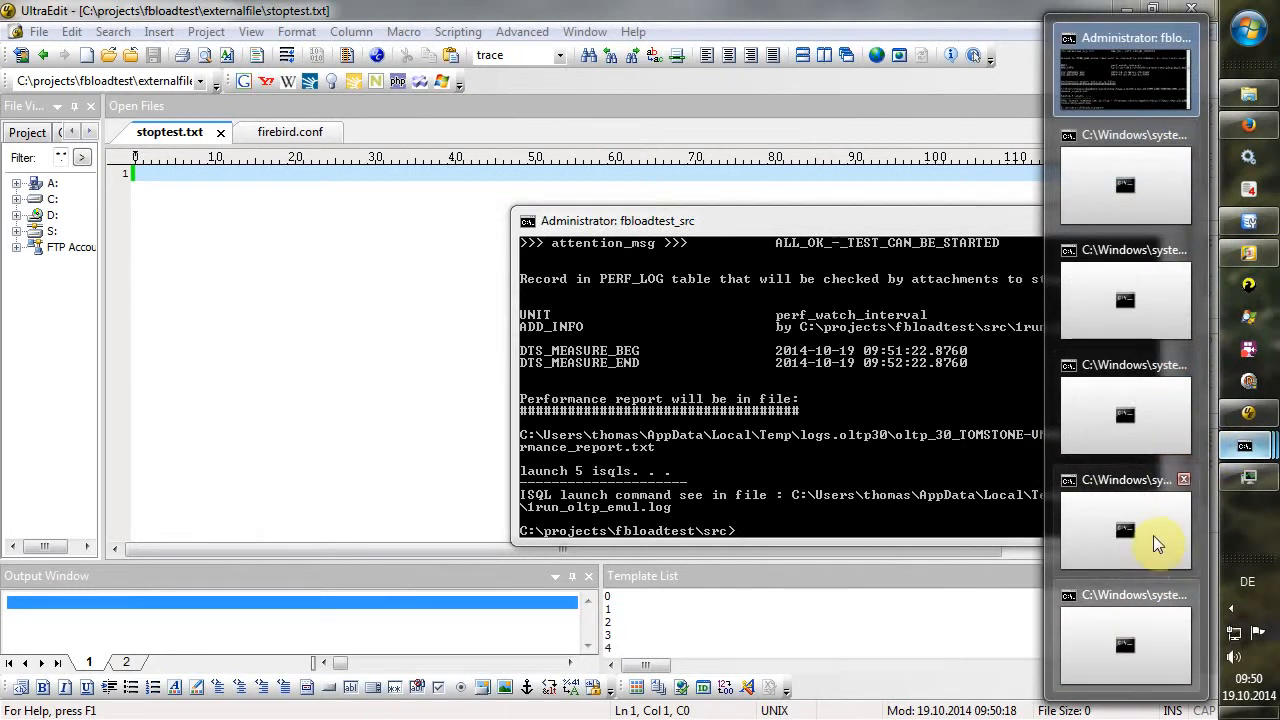
pyautogui.click(1248, 478)
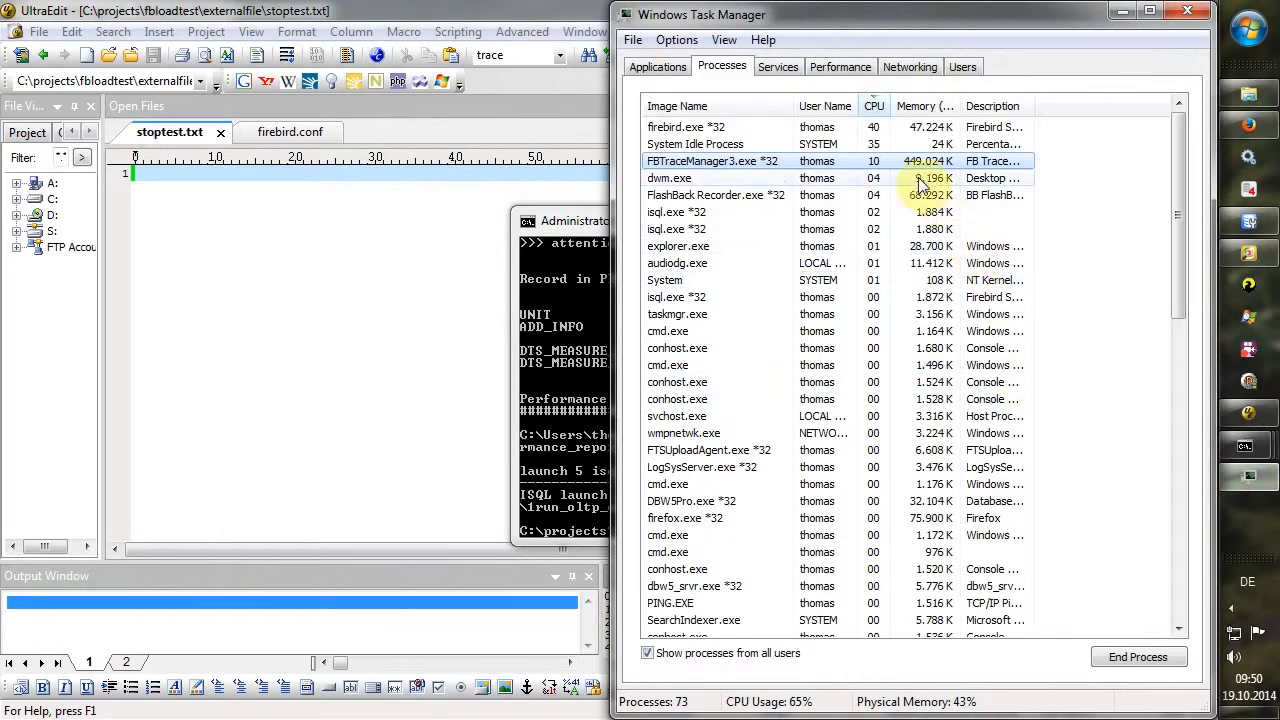
pyautogui.click(825, 127)
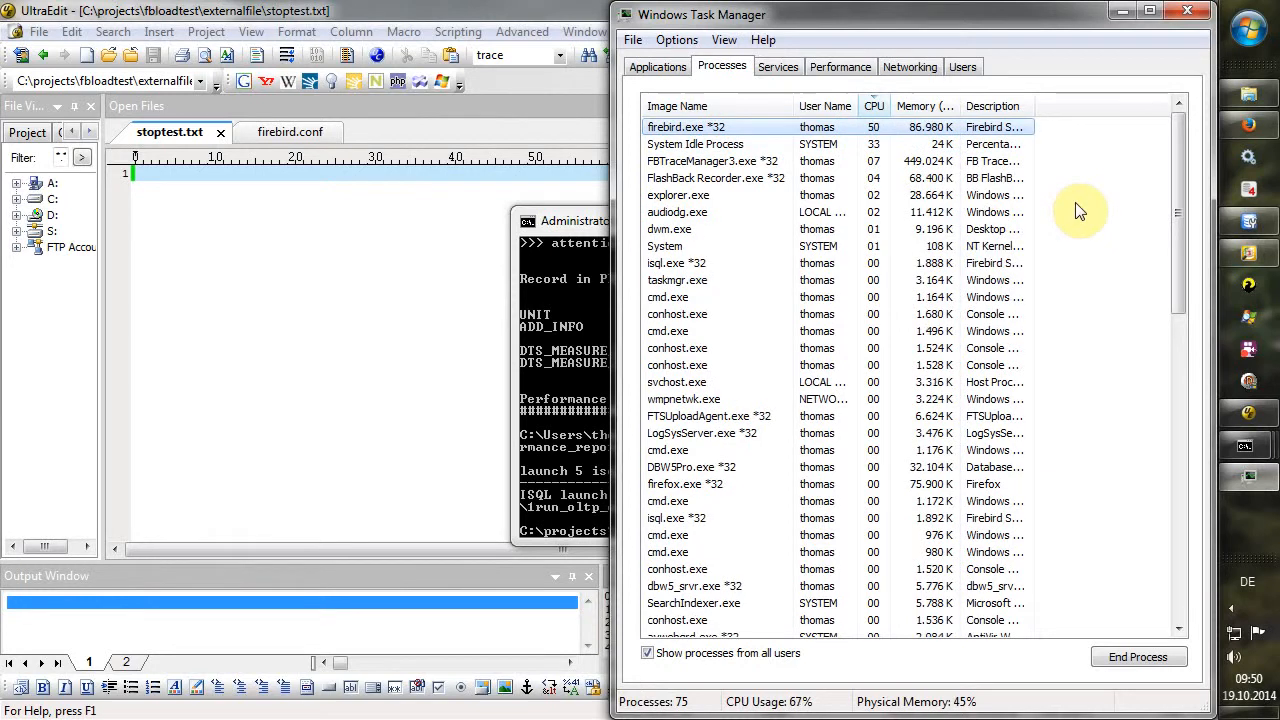
pyautogui.click(878, 161)
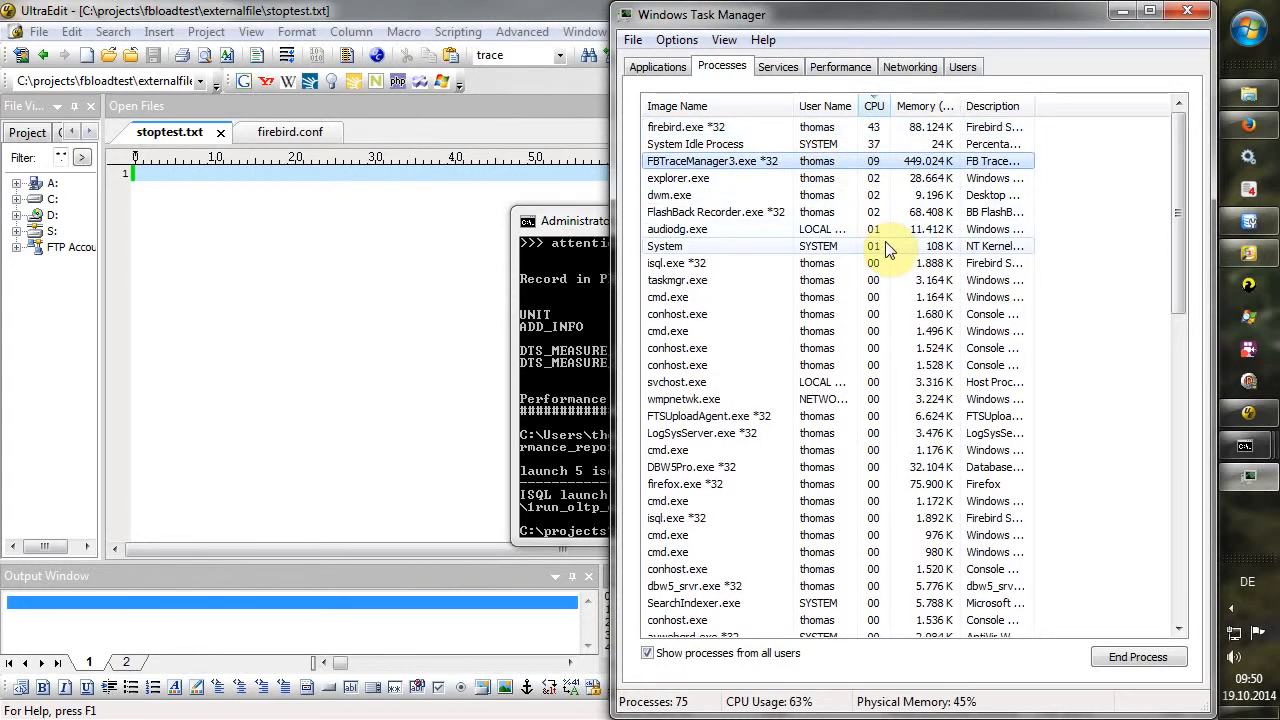
pyautogui.click(1123, 10)
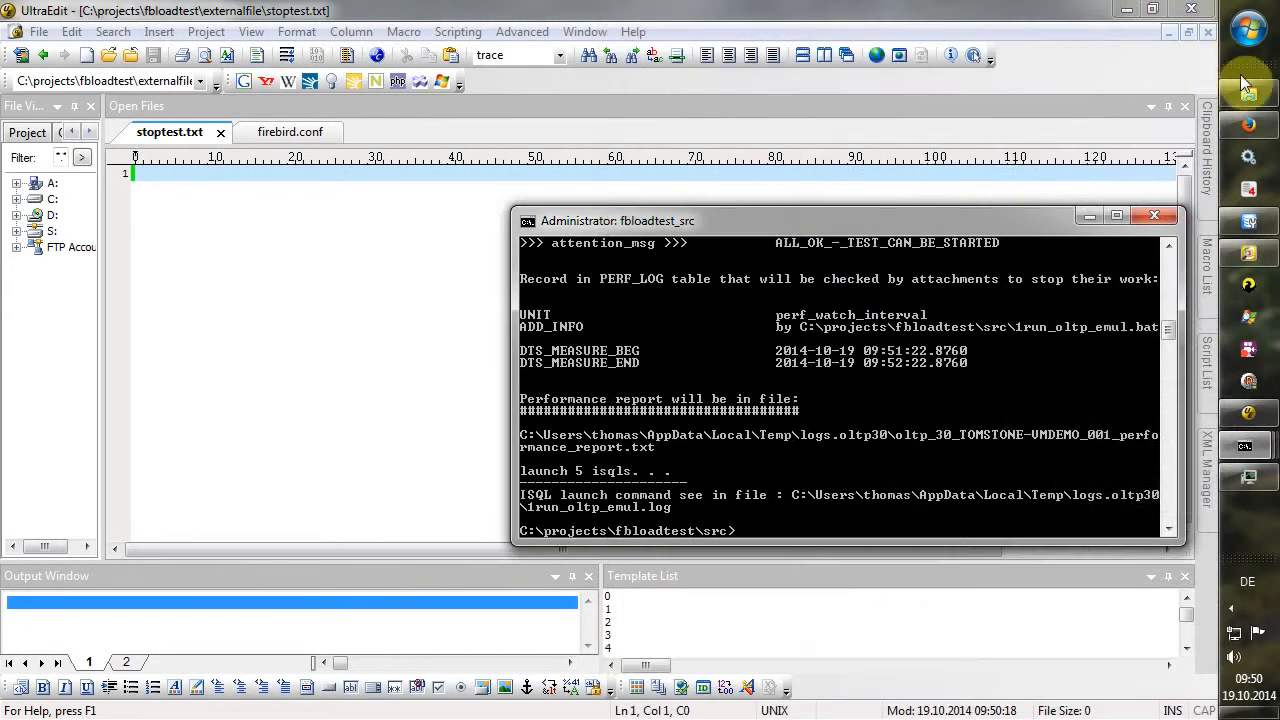
# - Switch to the ProgramData\firebird folder and look through the fb_trace log files down to the oldest ones
pyautogui.click(1246, 88)
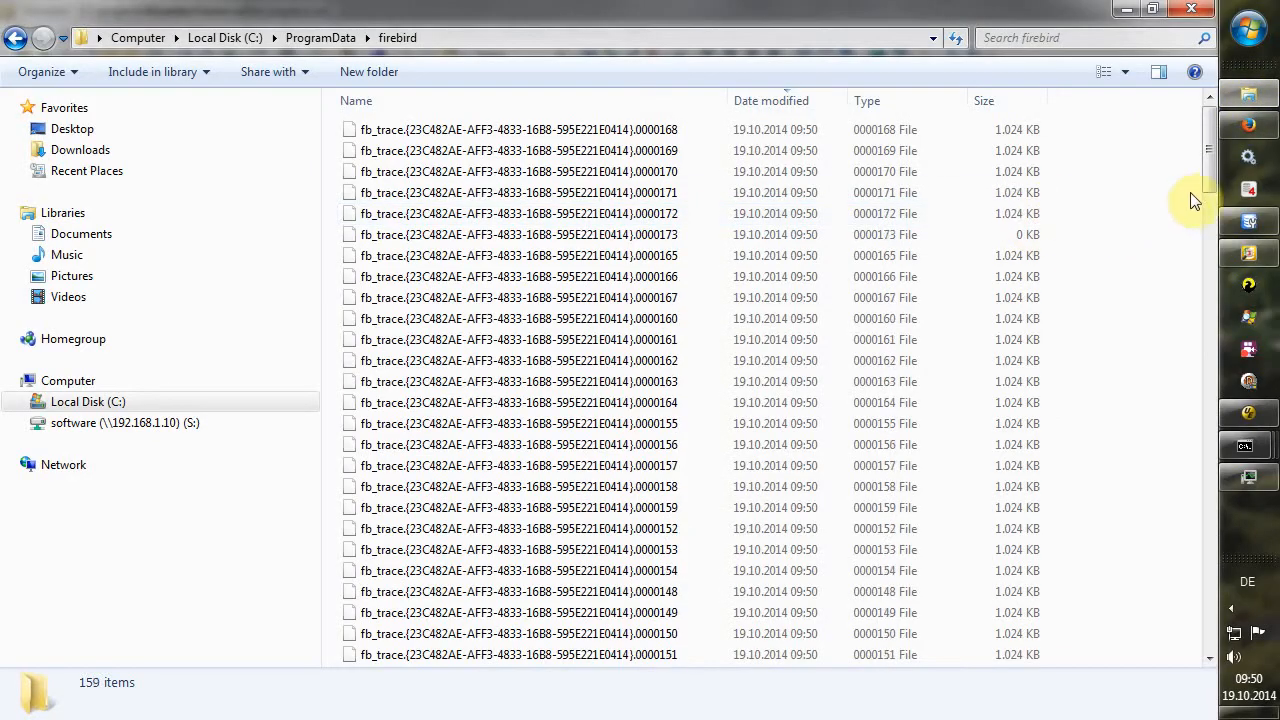
pyautogui.moveTo(1209, 164); pyautogui.dragTo(1181, 443)
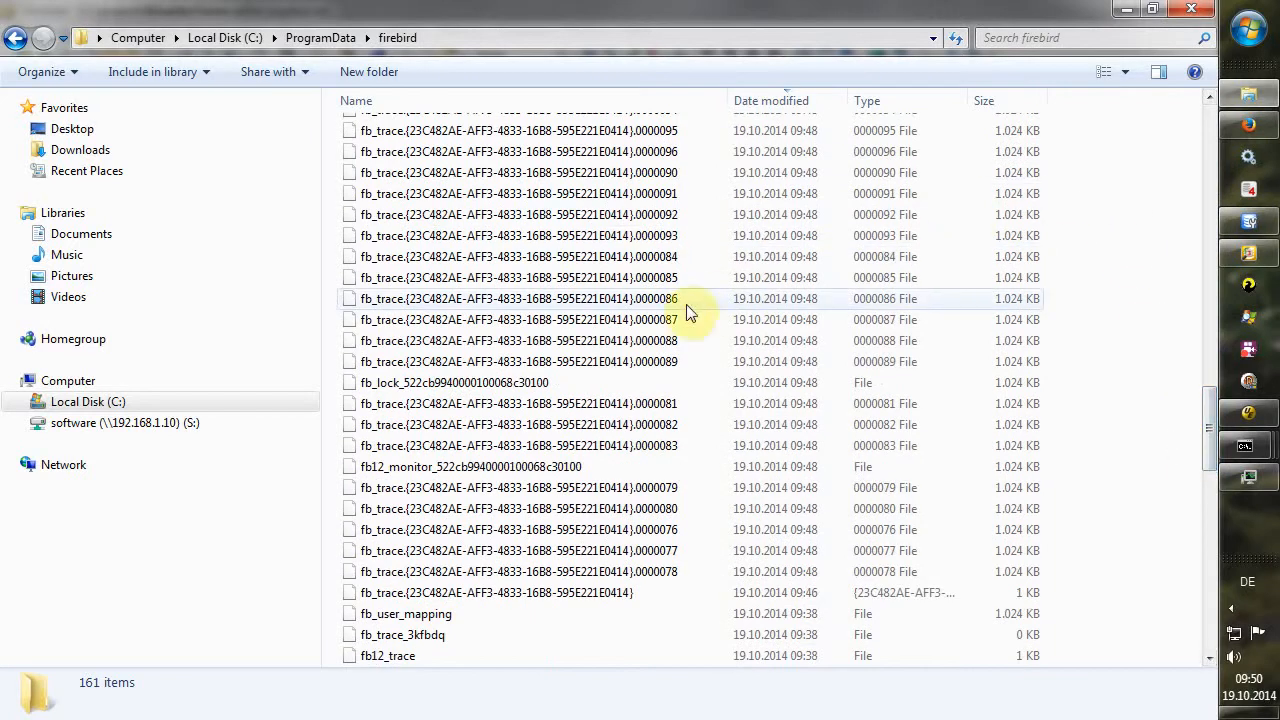
pyautogui.scroll(20, 771, 314)
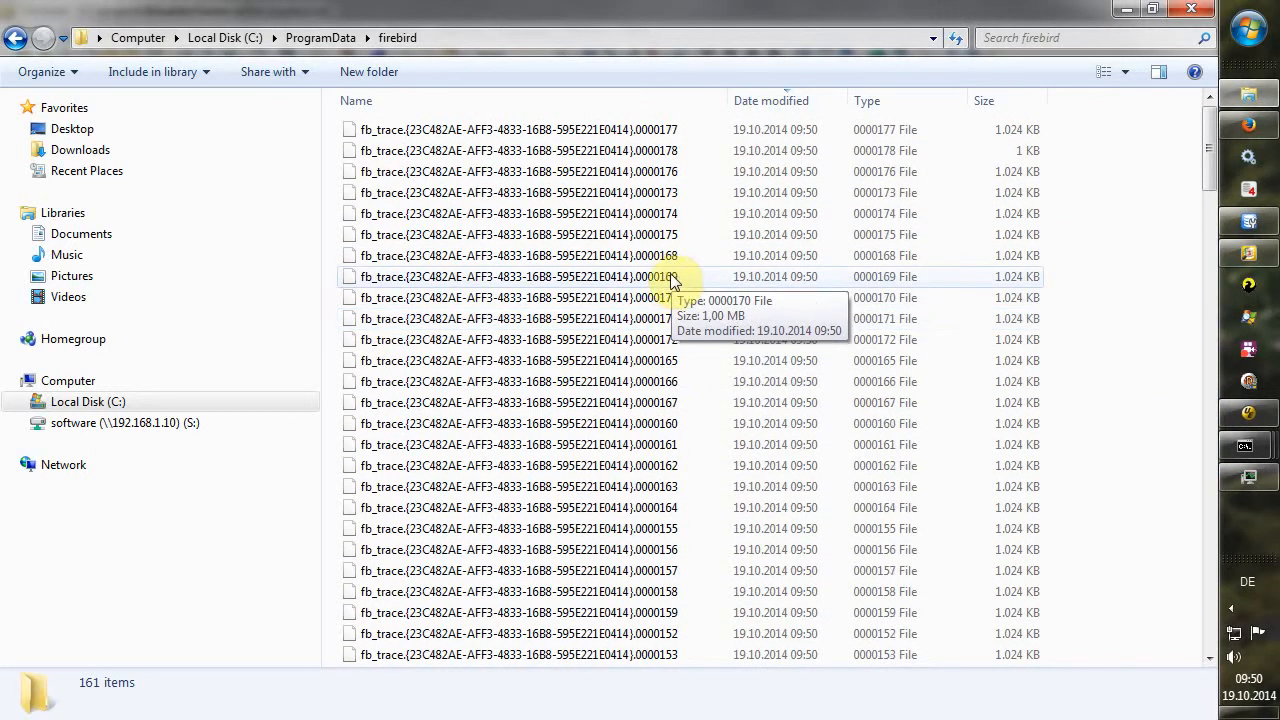
# - Inspect the fb_trace log file ending in .0000174 in UltraEdit without DOS conversion, close it and return to the folder
pyautogui.rightClick(652, 216)
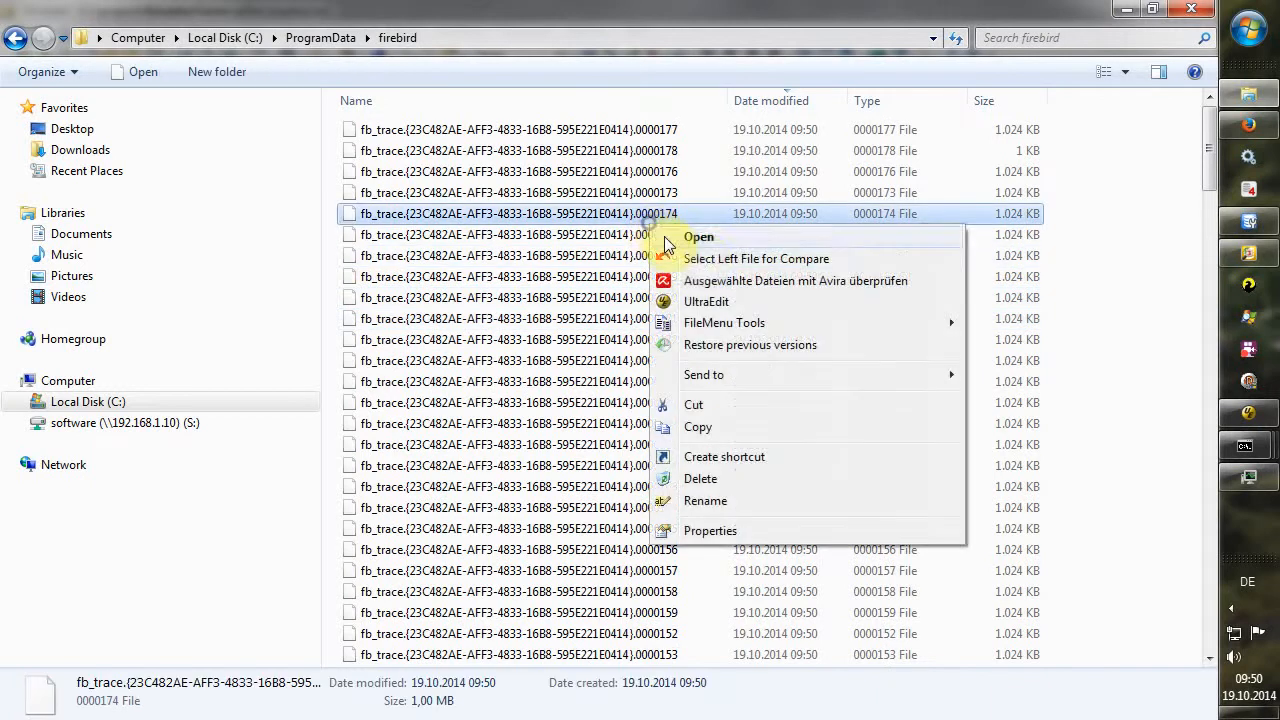
pyautogui.click(707, 302)
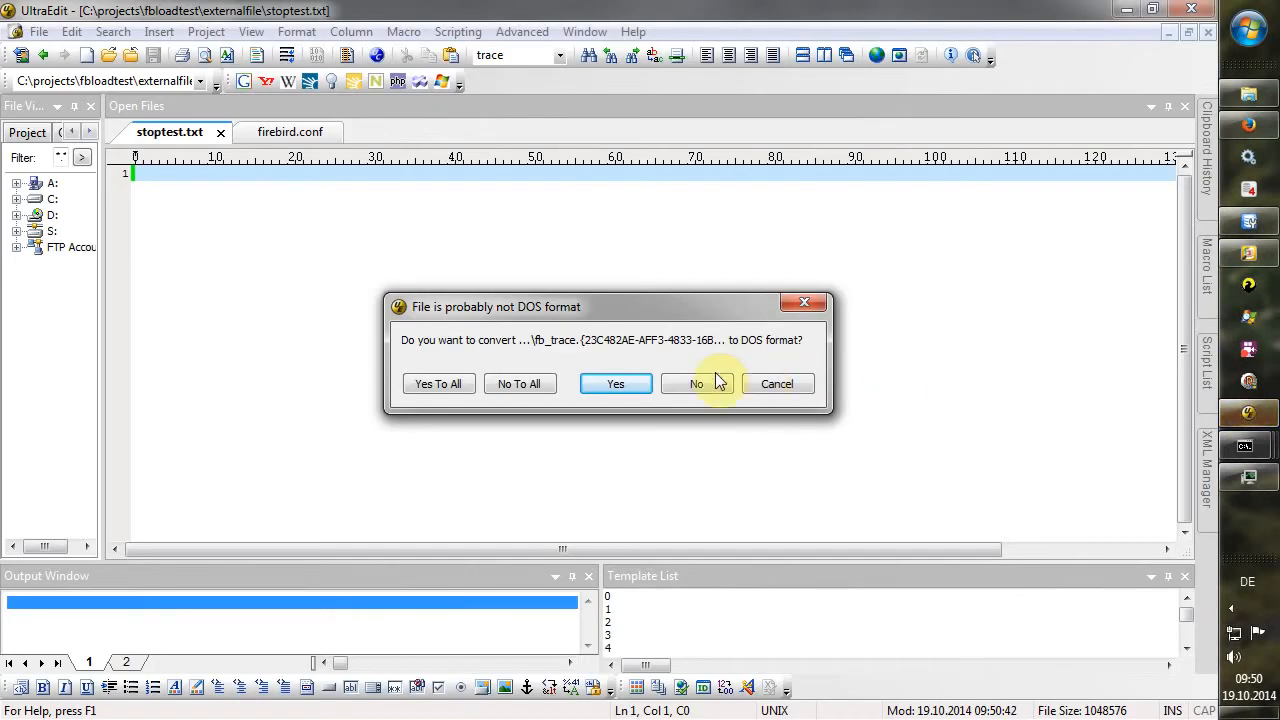
pyautogui.click(716, 382)
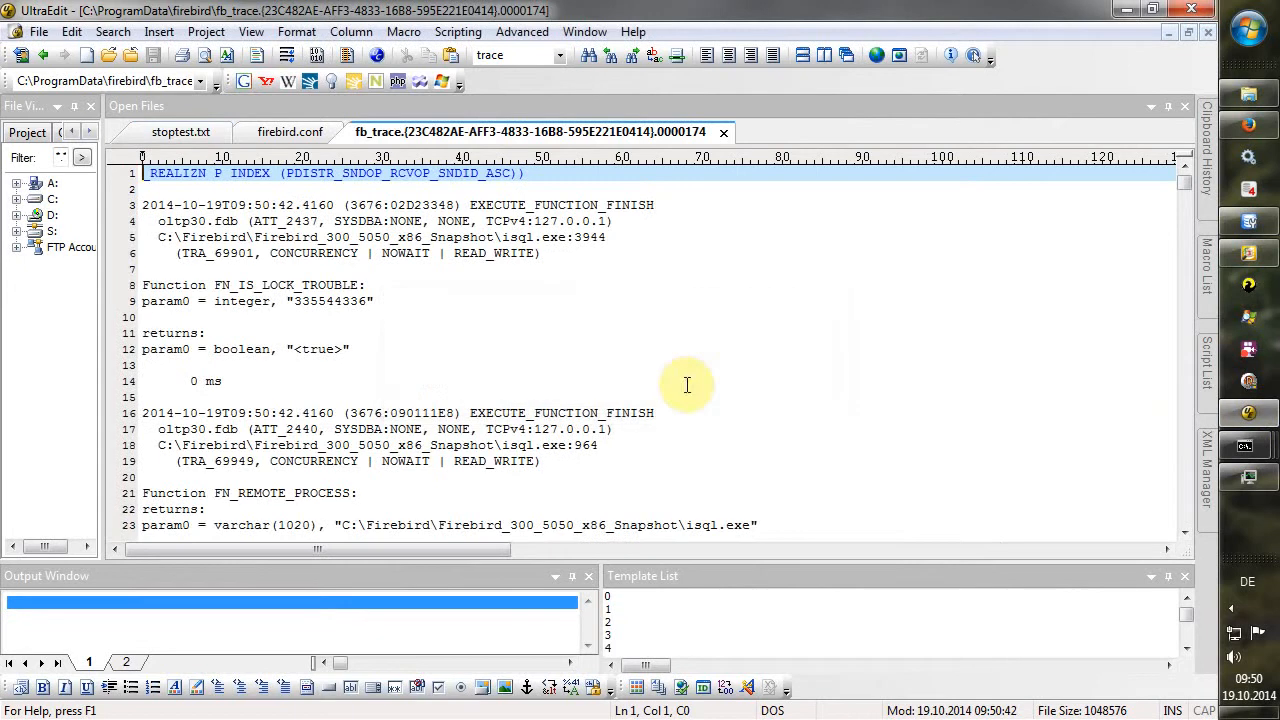
pyautogui.click(724, 134)
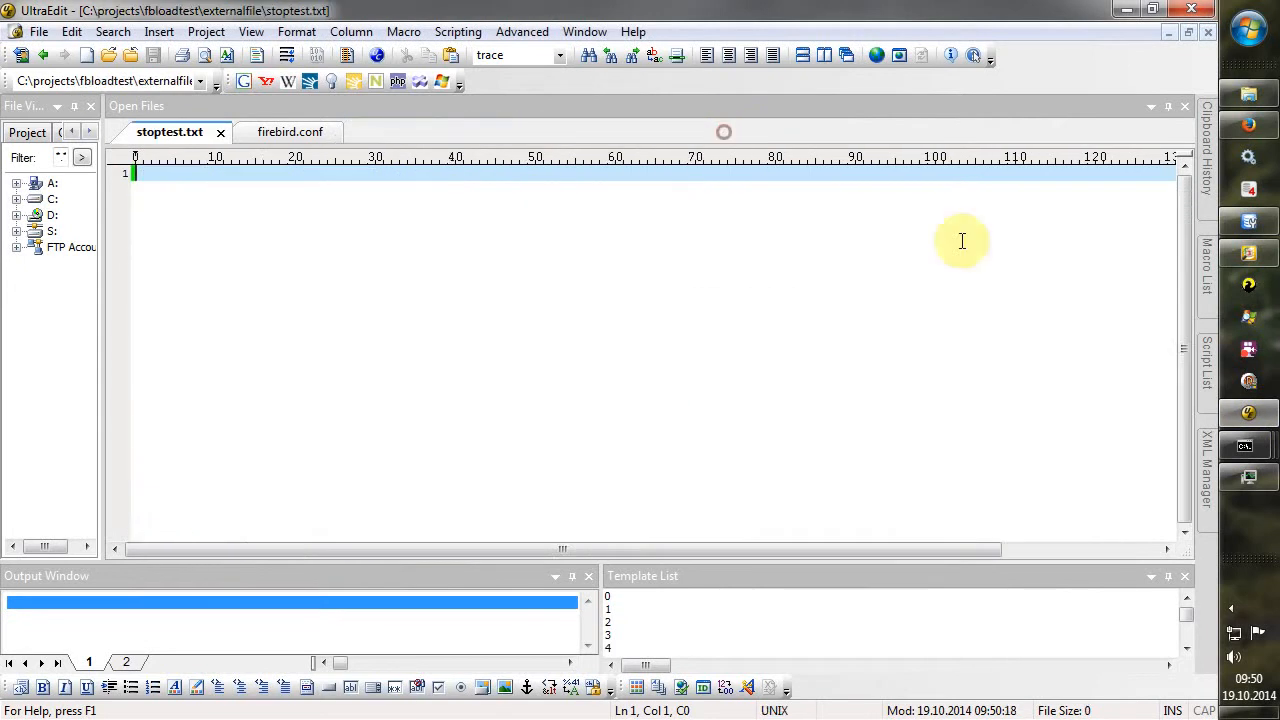
pyautogui.click(1127, 11)
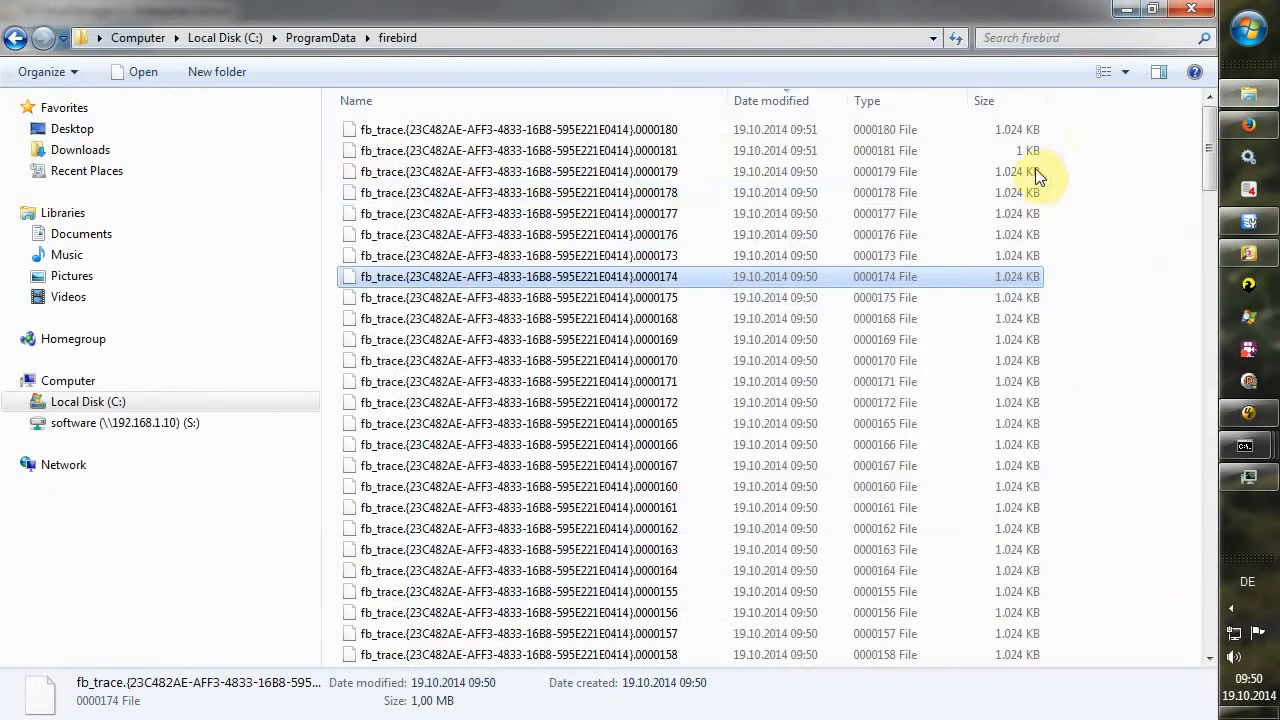
# - Switch to FB TraceManager and check the TRACE SESSION SUSPENDED event in the oltp30.fdb session's statistics
pyautogui.click(1258, 255)
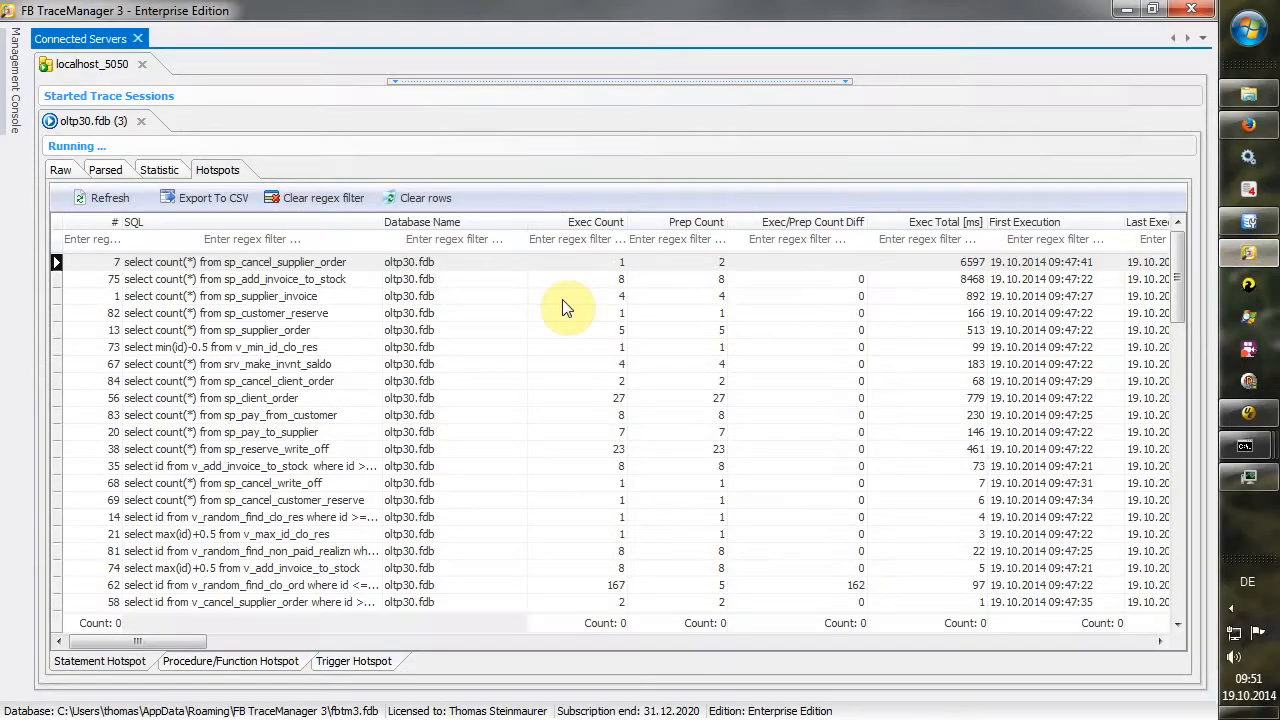
pyautogui.click(608, 466)
pyautogui.scroll(-1, 571, 449)
pyautogui.click(158, 169)
pyautogui.scroll(-5, 566, 398)
pyautogui.click(462, 572)
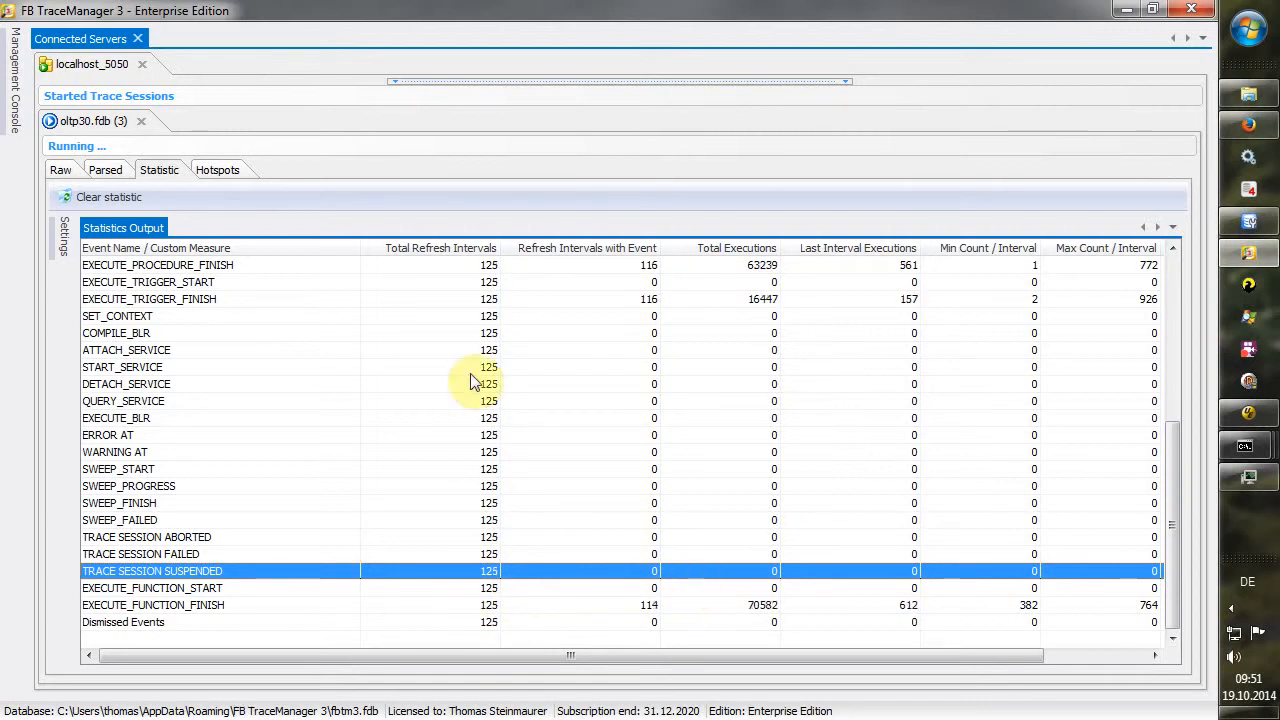
# - Refresh the oltp30.fdb statement hotspots and sort the statements by execution count in descending order
pyautogui.click(216, 170)
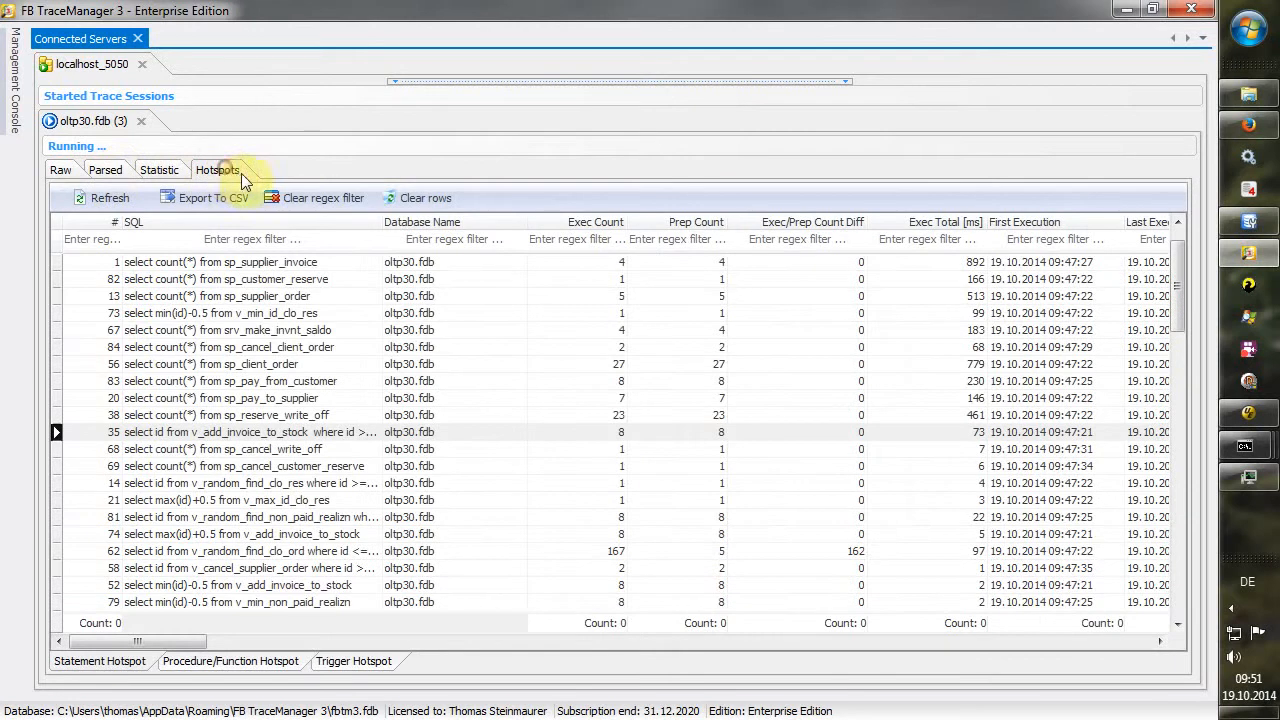
pyautogui.click(96, 198)
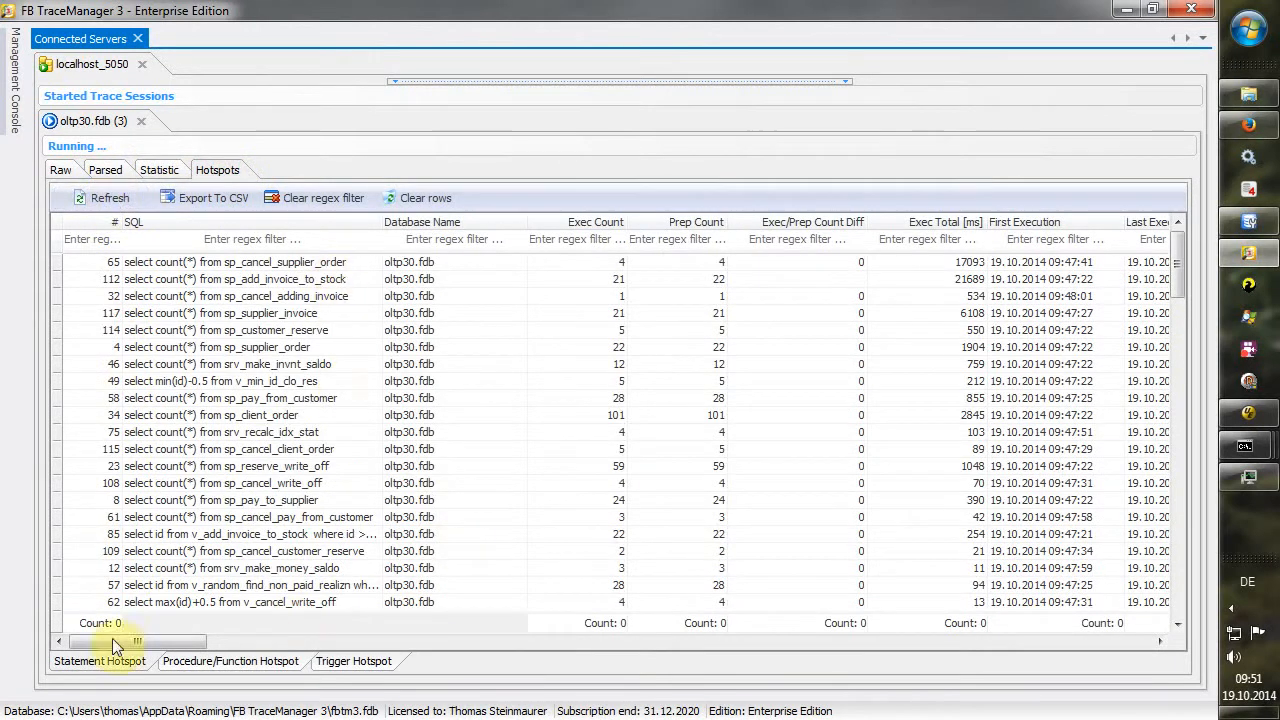
pyautogui.click(575, 222)
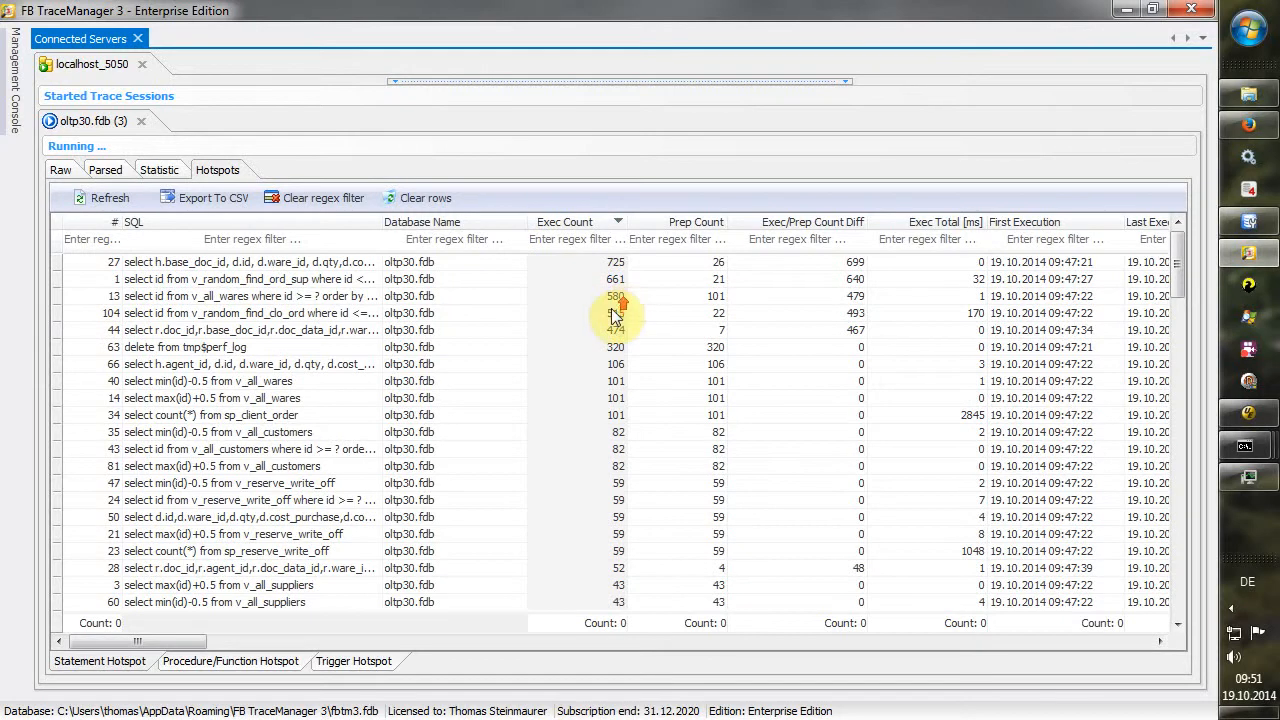
# - Refresh the oltp30.fdb statement hotspots repeatedly to follow the execution counts while the load test runs
pyautogui.click(88, 198)
pyautogui.click(91, 197)
pyautogui.click(91, 197)
pyautogui.click(92, 197)
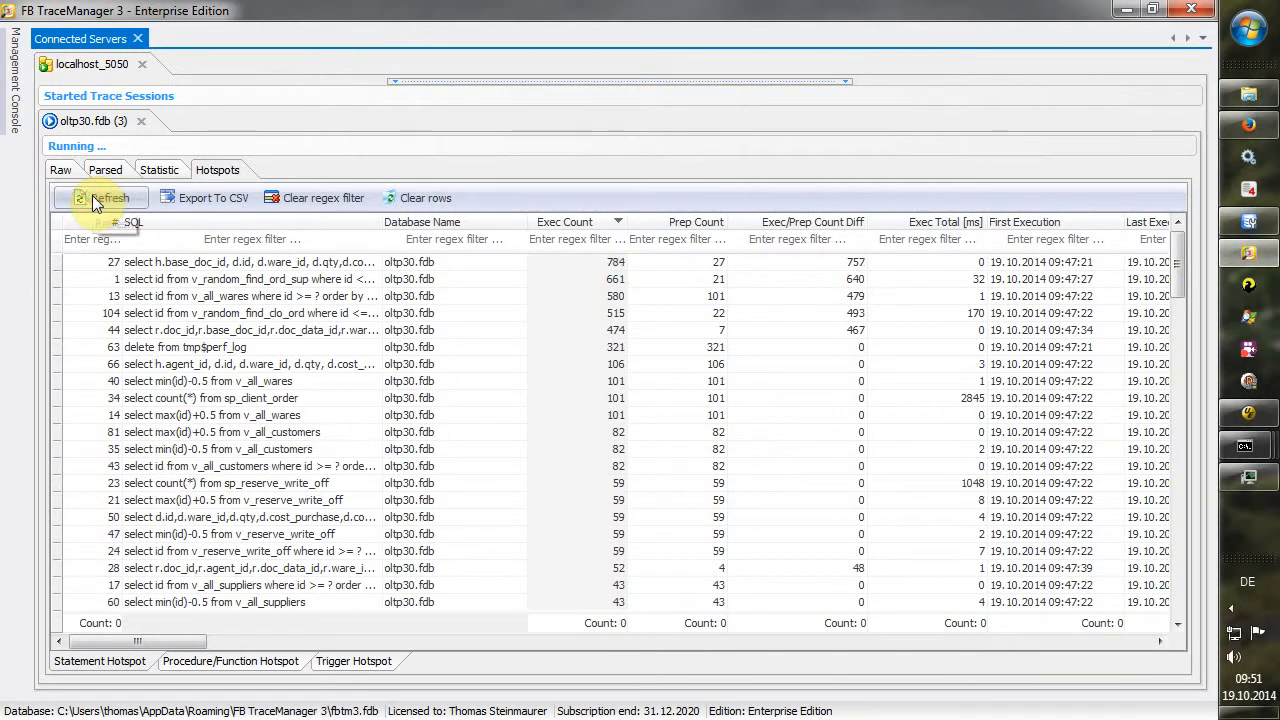
pyautogui.click(92, 195)
pyautogui.click(93, 194)
pyautogui.click(94, 193)
pyautogui.click(95, 193)
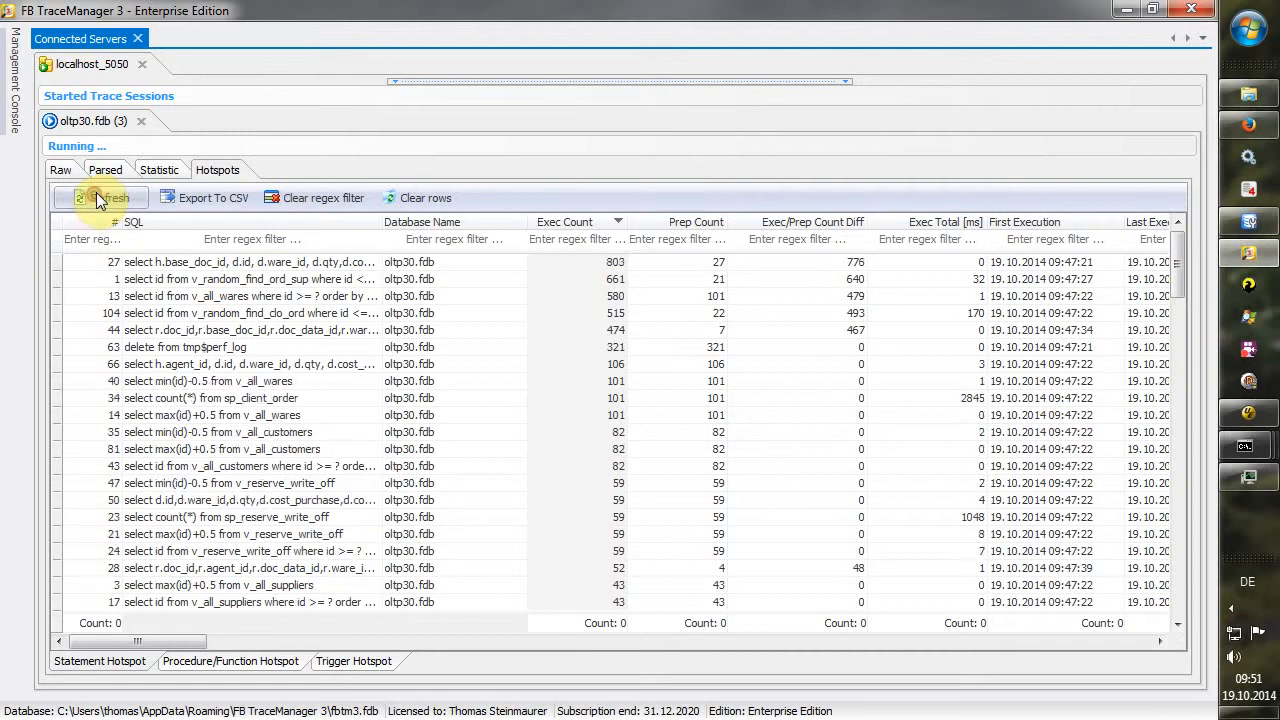
pyautogui.click(95, 193)
pyautogui.click(97, 194)
pyautogui.click(98, 195)
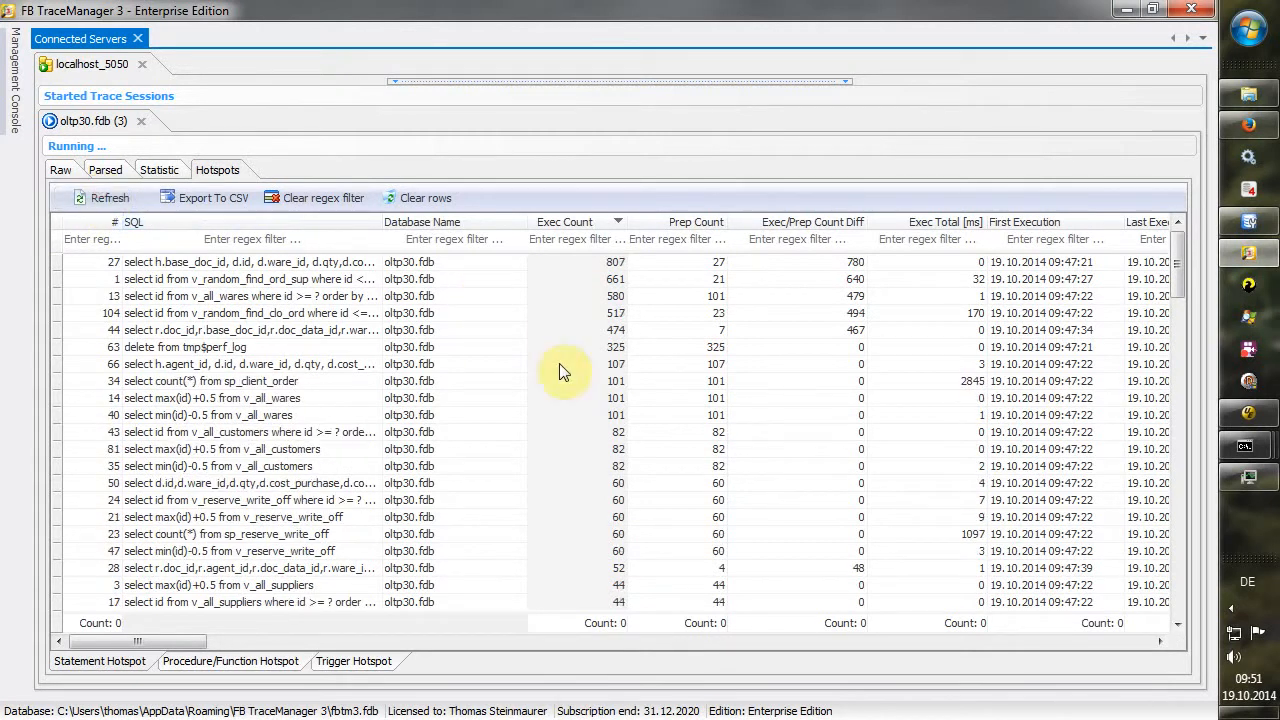
# - Check the CPU and memory use of FBTraceManager3.exe in Windows Task Manager and return to the oltp30.fdb session's statistics
pyautogui.click(1260, 477)
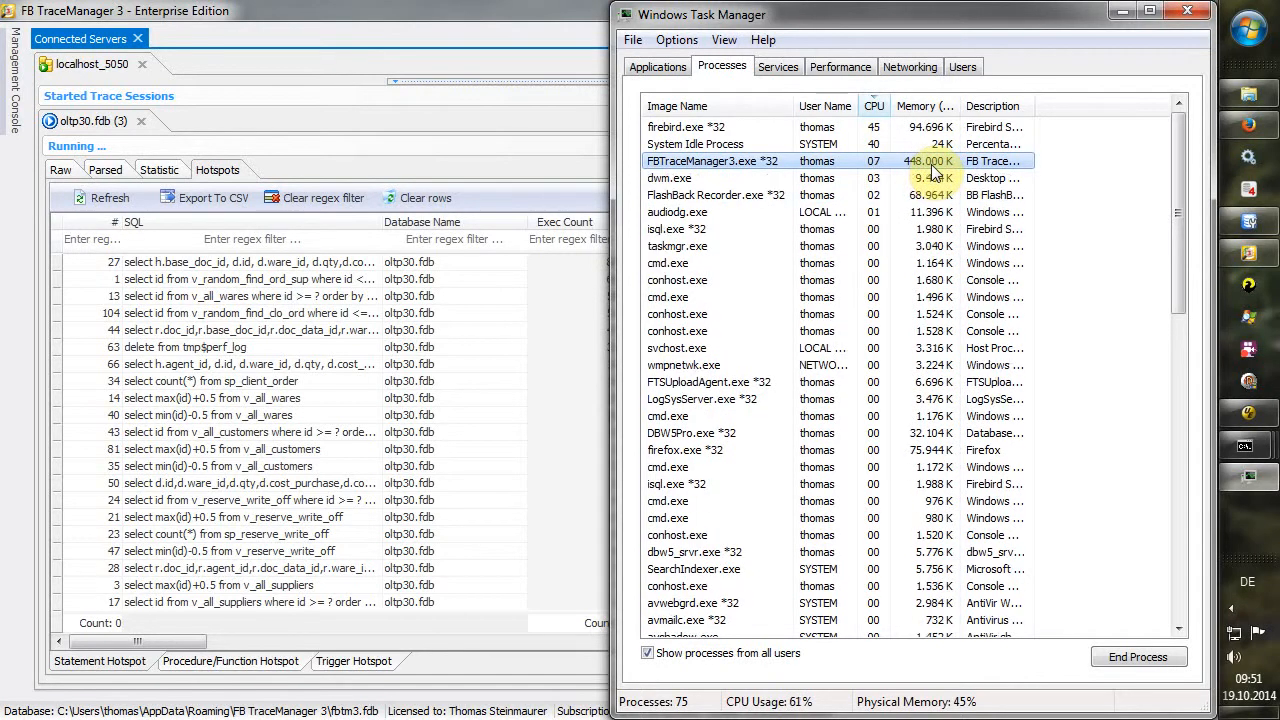
pyautogui.click(1122, 11)
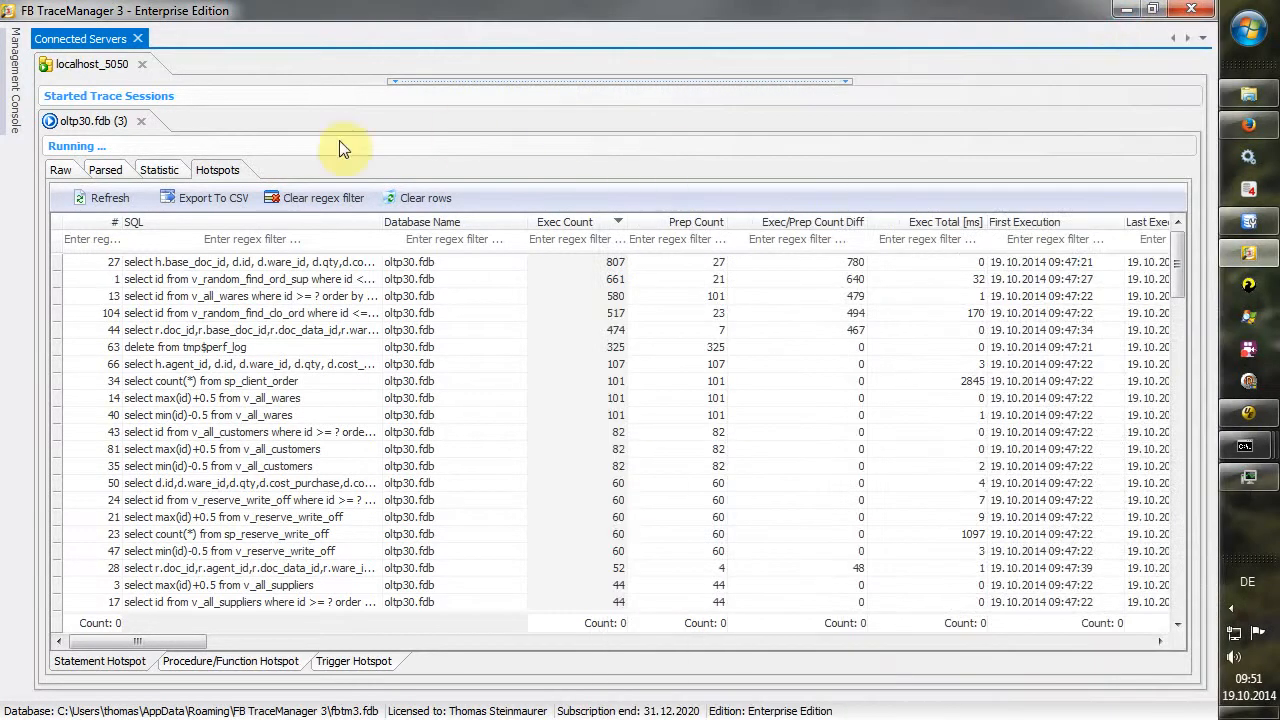
pyautogui.click(157, 169)
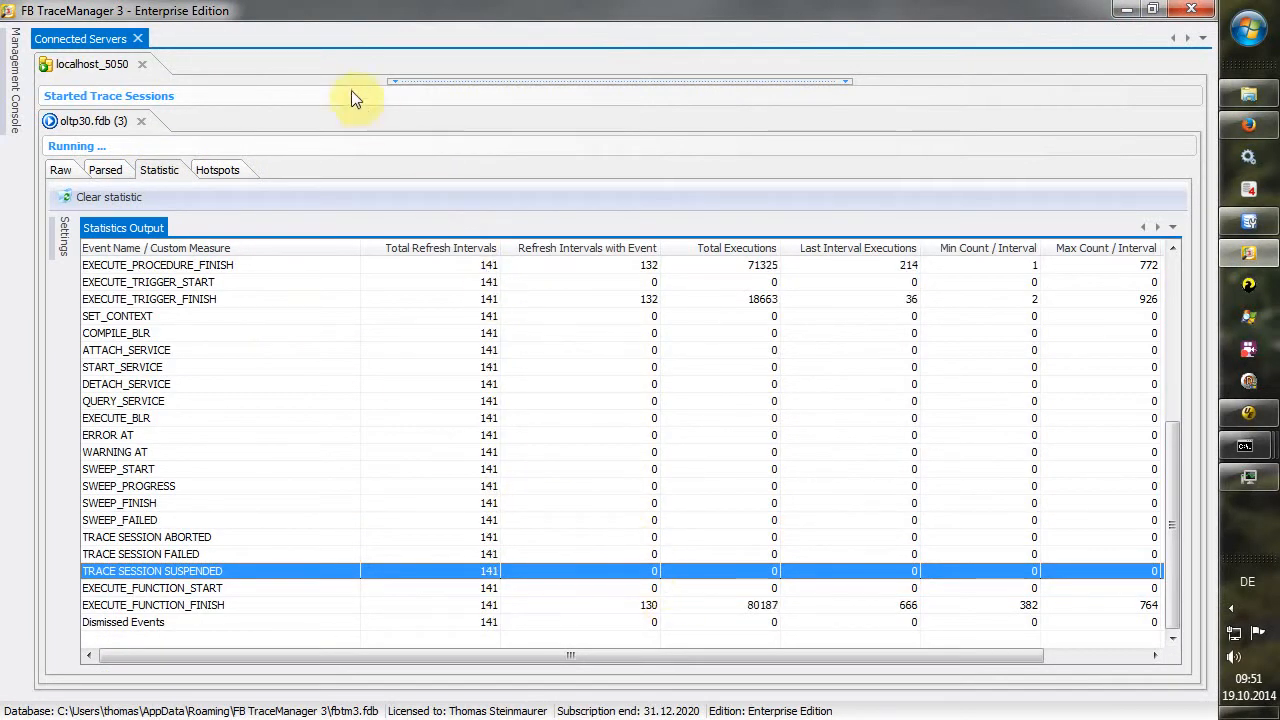
# - Open the oltp30.fdb project's session options and check the MaxUserTraceLogSize setting in firebird.conf in UltraEdit before returning to FB TraceManager
pyautogui.moveTo(351, 81)
pyautogui.mouseDown()
pyautogui.moveTo(351, 220)
pyautogui.moveTo(367, 293)
pyautogui.mouseUp()
pyautogui.click(349, 196)
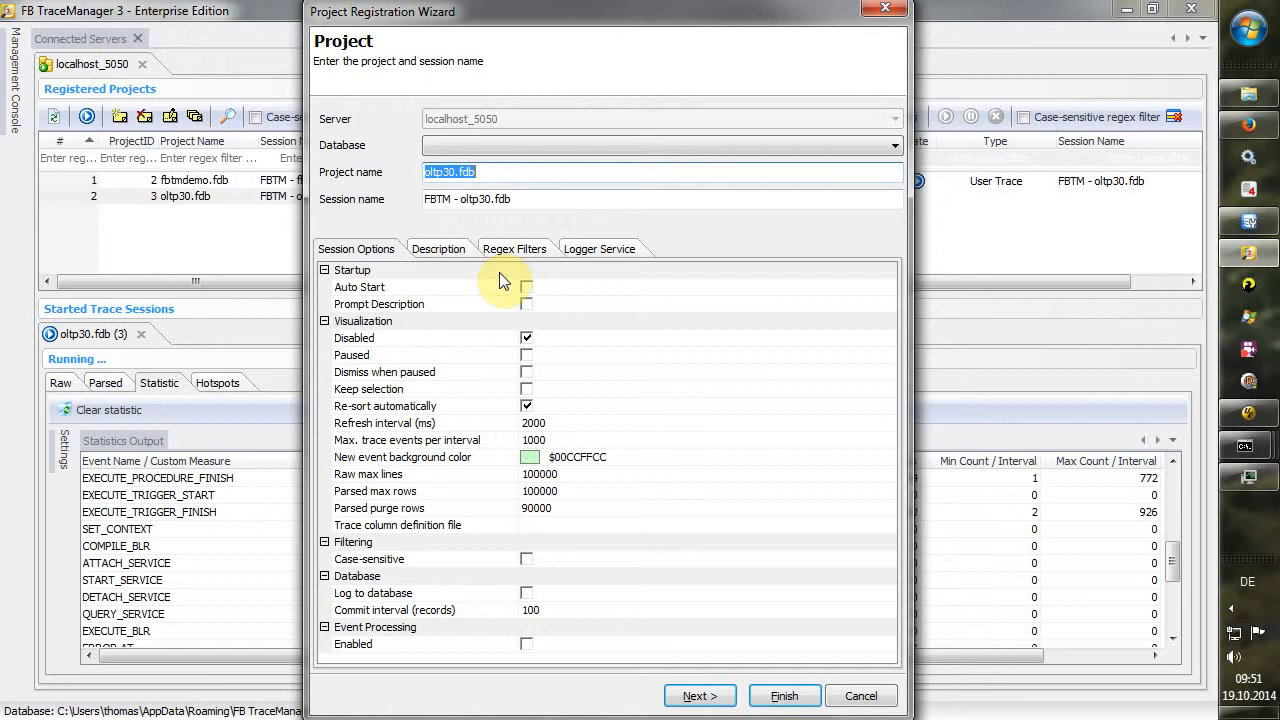
pyautogui.click(1248, 413)
pyautogui.click(298, 131)
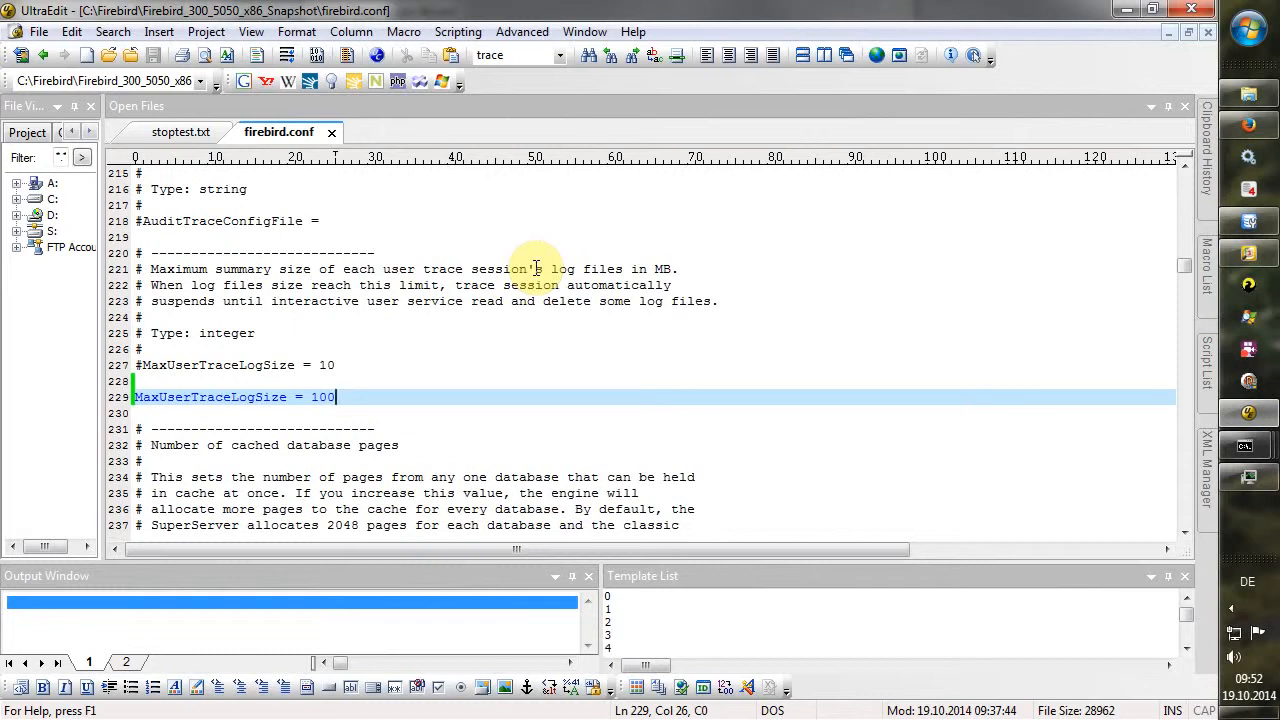
pyautogui.click(1252, 256)
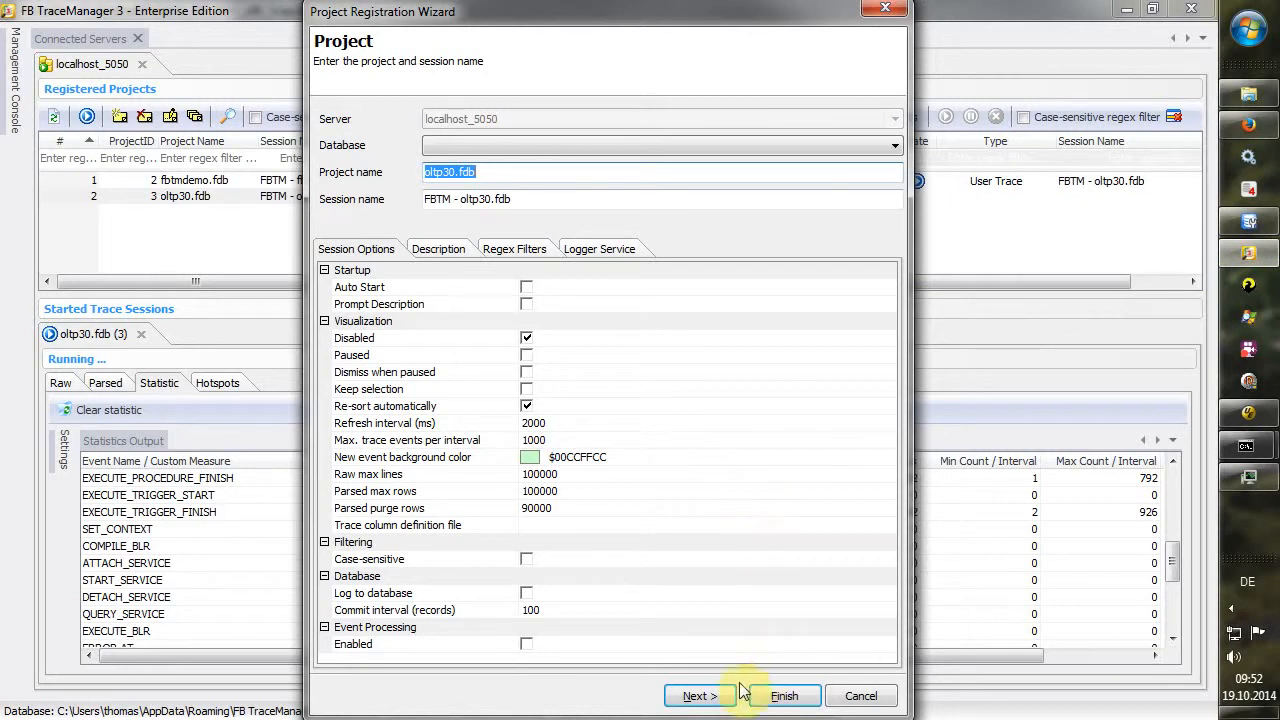
# - Review the oltp30.fdb project's trace configuration and the available templates, including Hotspots Analysis, and leave the wizard without saving
pyautogui.click(699, 695)
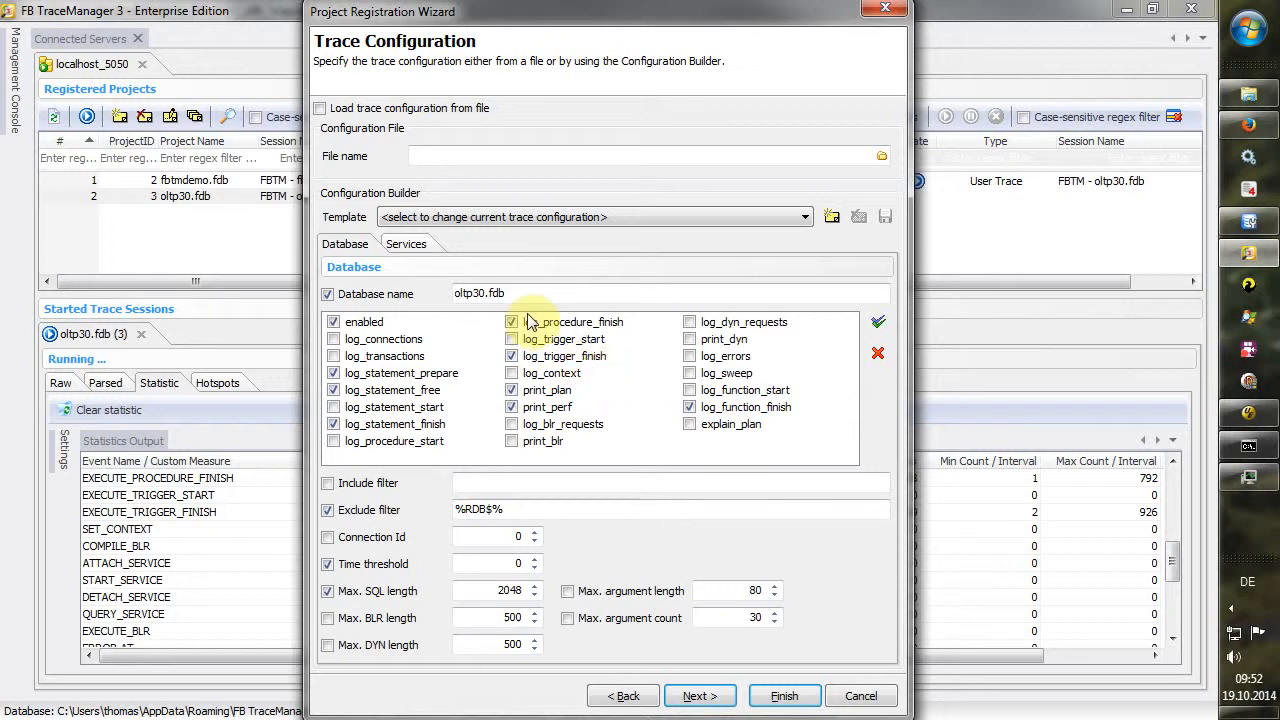
pyautogui.click(503, 217)
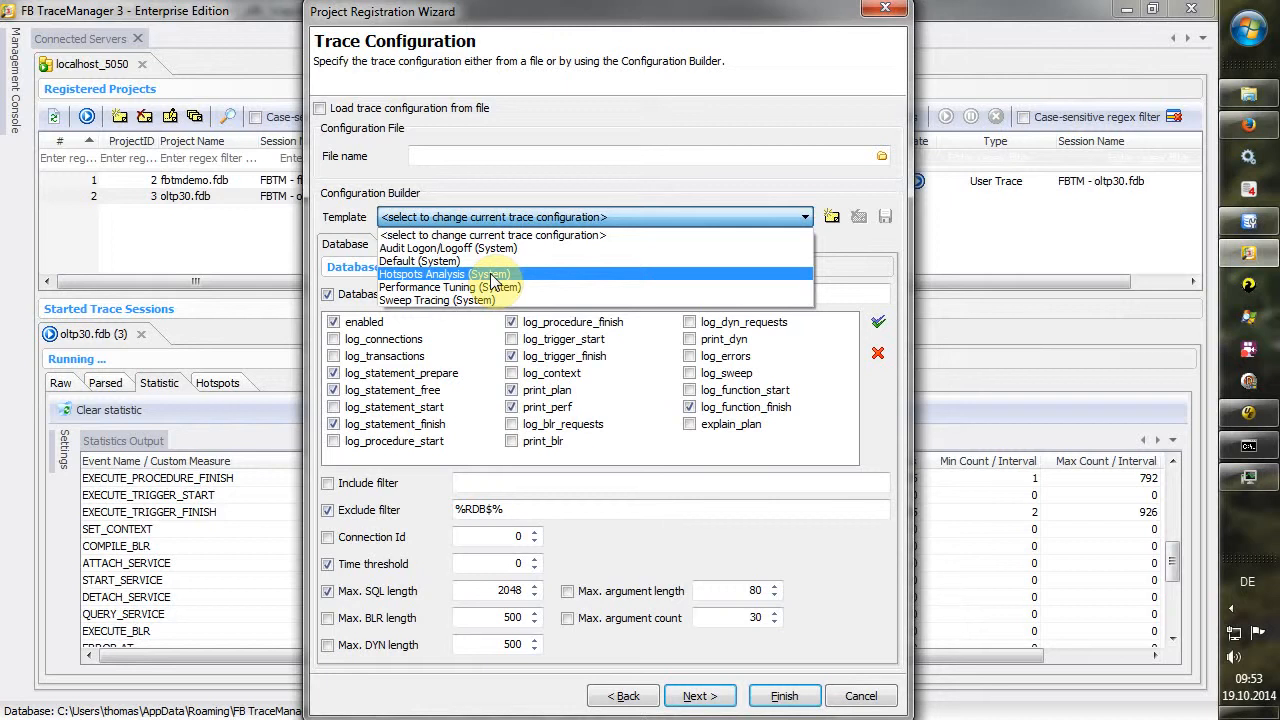
pyautogui.click(860, 697)
pyautogui.click(860, 697)
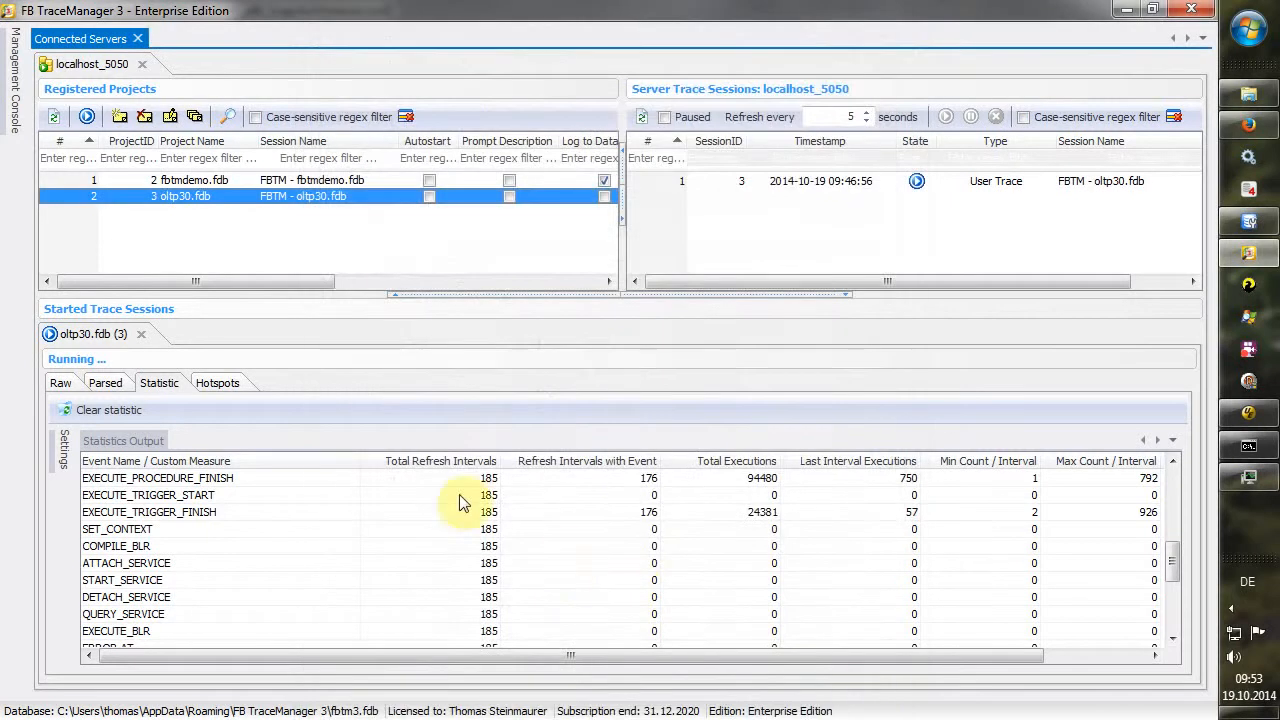
# - Return to the oltp30.fdb session's hotspots and refresh the statement list
pyautogui.click(217, 383)
pyautogui.click(90, 411)
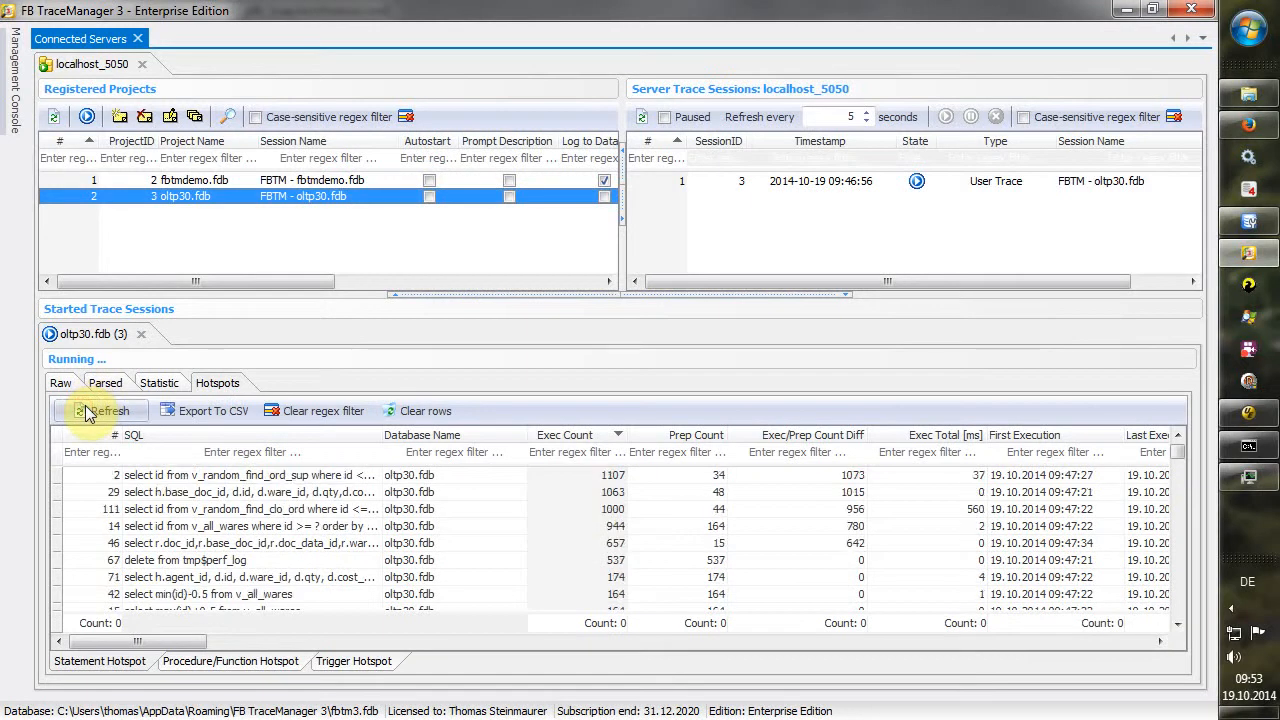
pyautogui.click(87, 413)
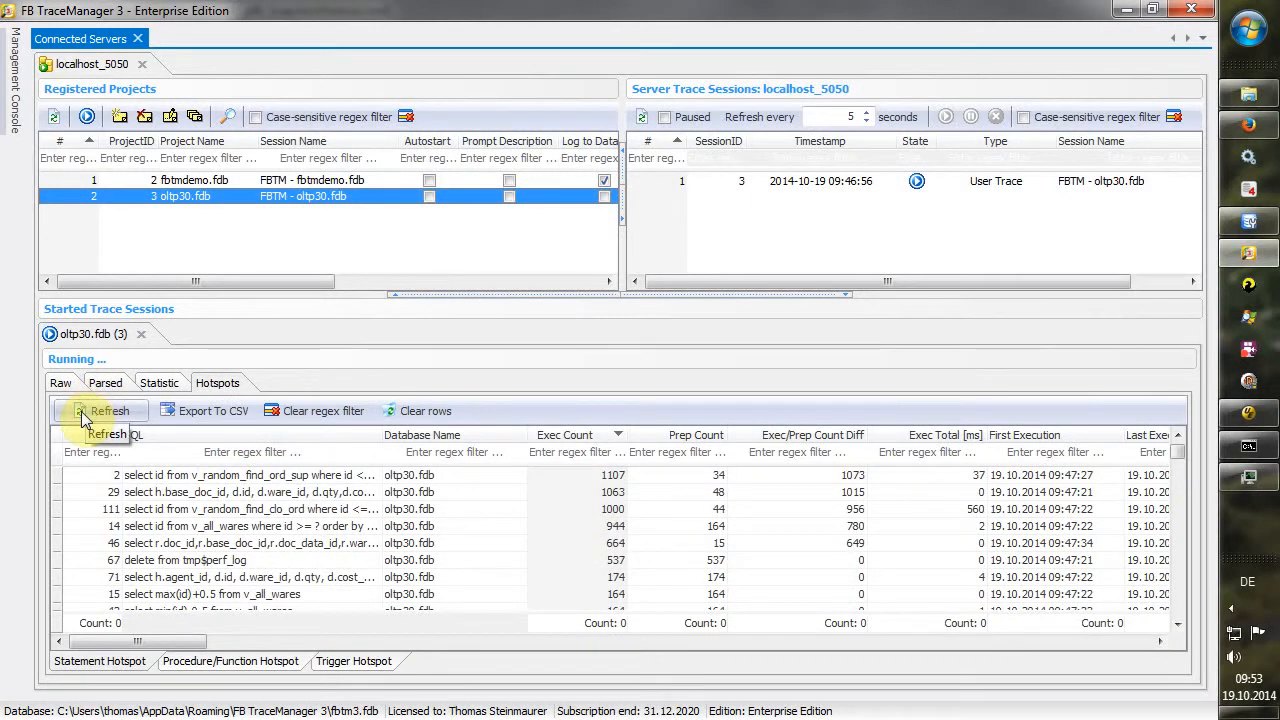
# - Review the oltp30.fdb project's trace configuration and its Disabled visualization option again, and cancel the wizard
pyautogui.doubleClick(283, 200)
pyautogui.click(695, 694)
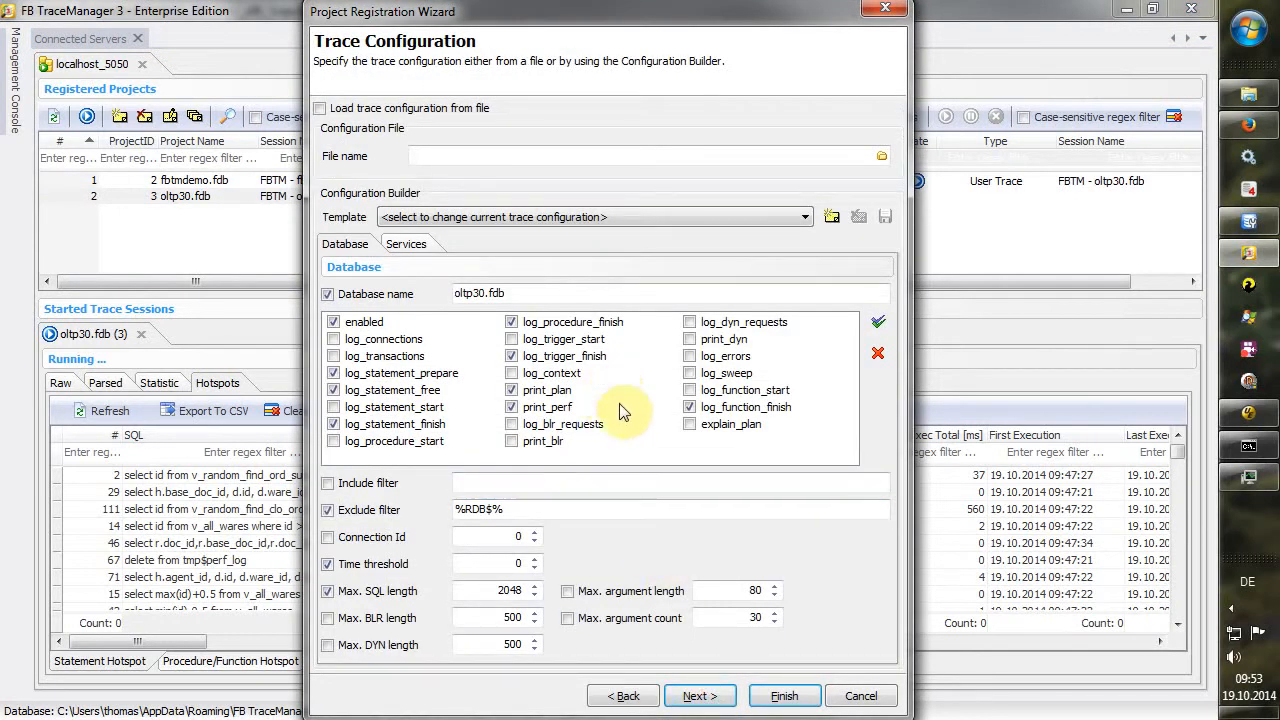
pyautogui.click(625, 696)
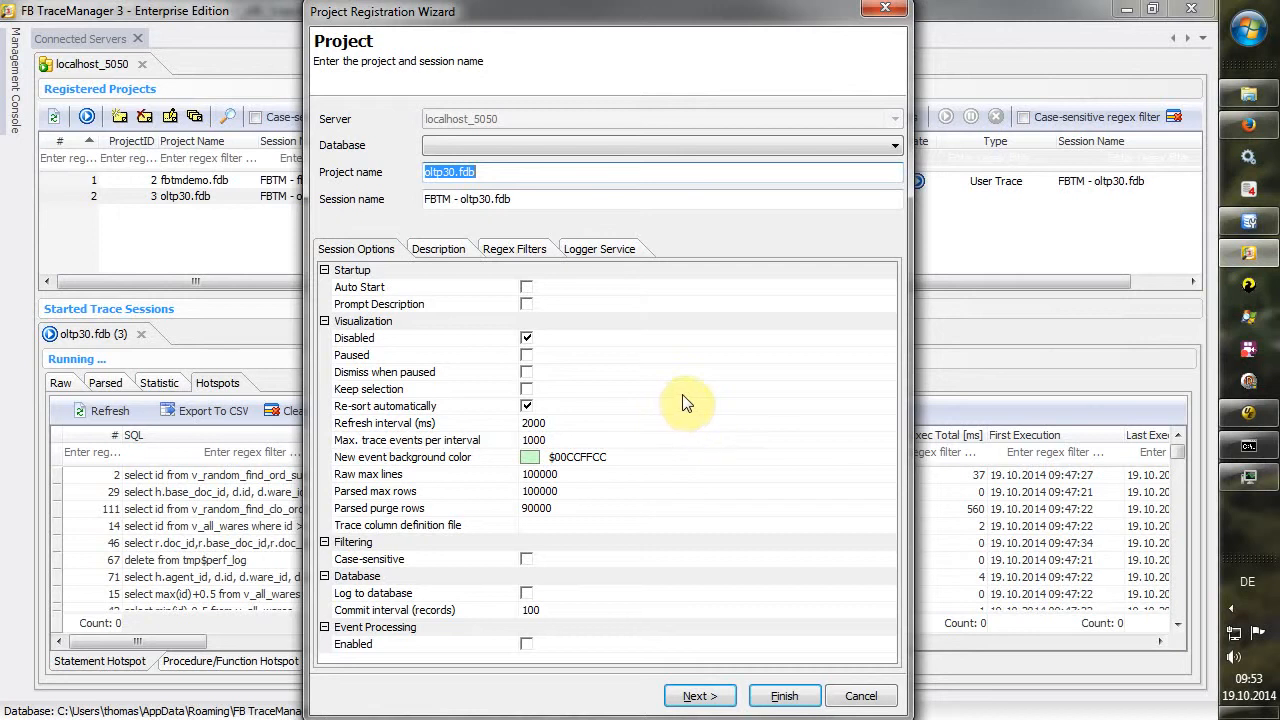
pyautogui.click(527, 339)
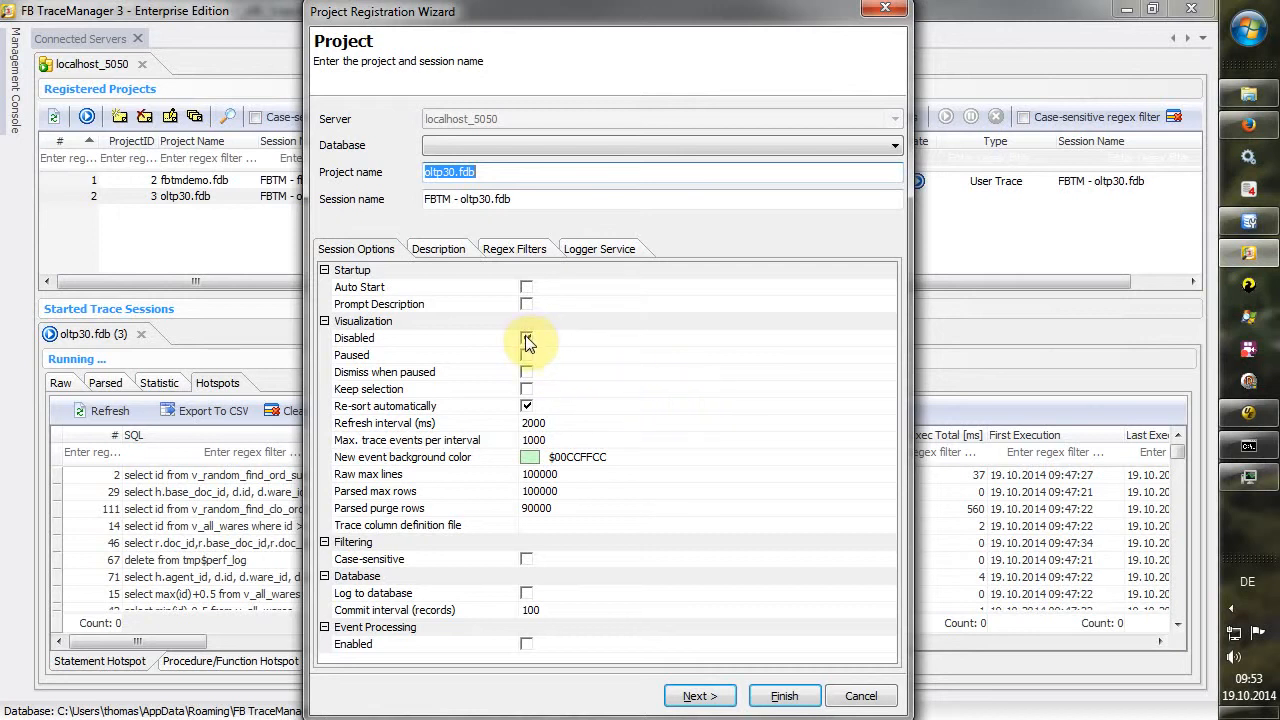
pyautogui.click(527, 339)
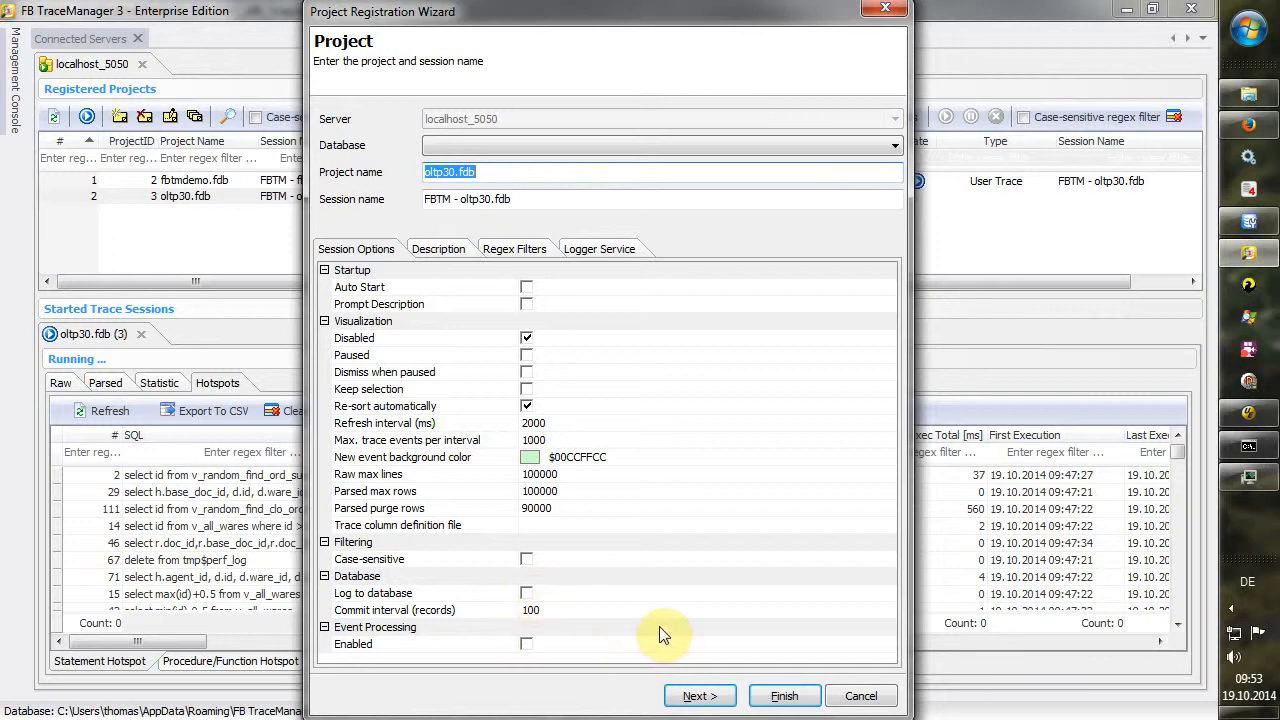
pyautogui.click(865, 700)
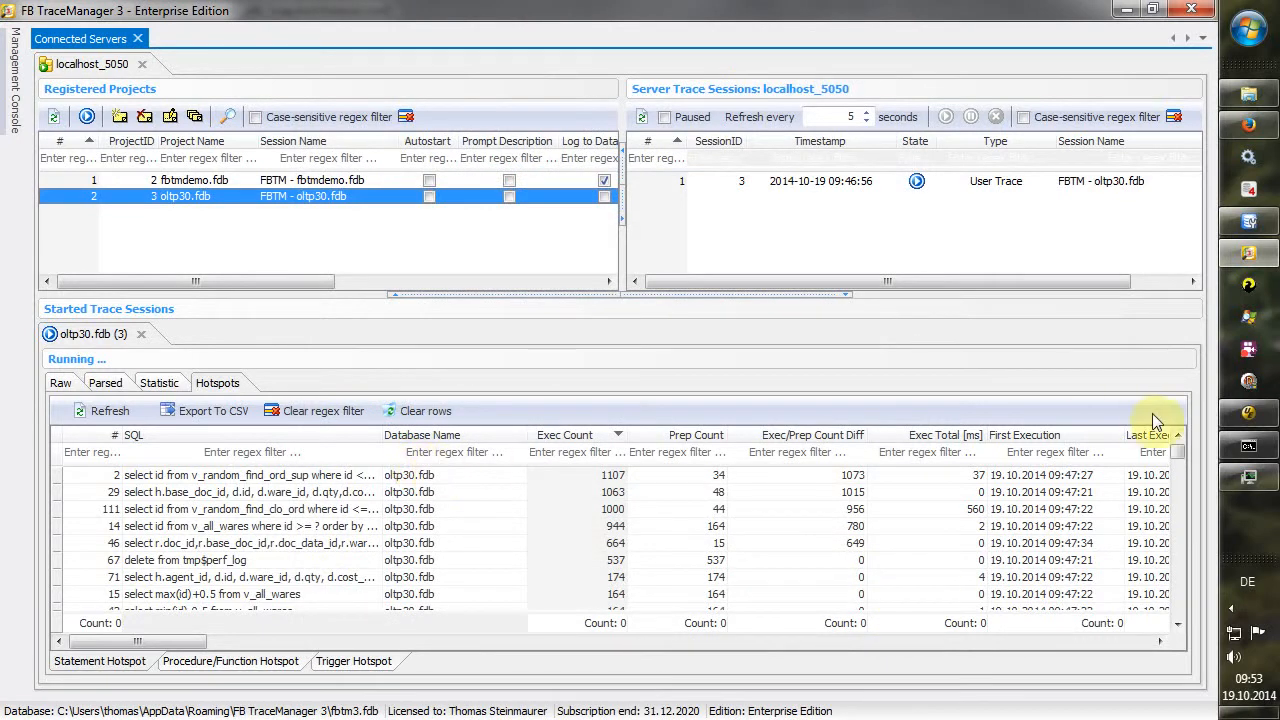
# - Check the process load in Windows Task Manager and the load test's console output, minimizing both windows
pyautogui.click(1240, 472)
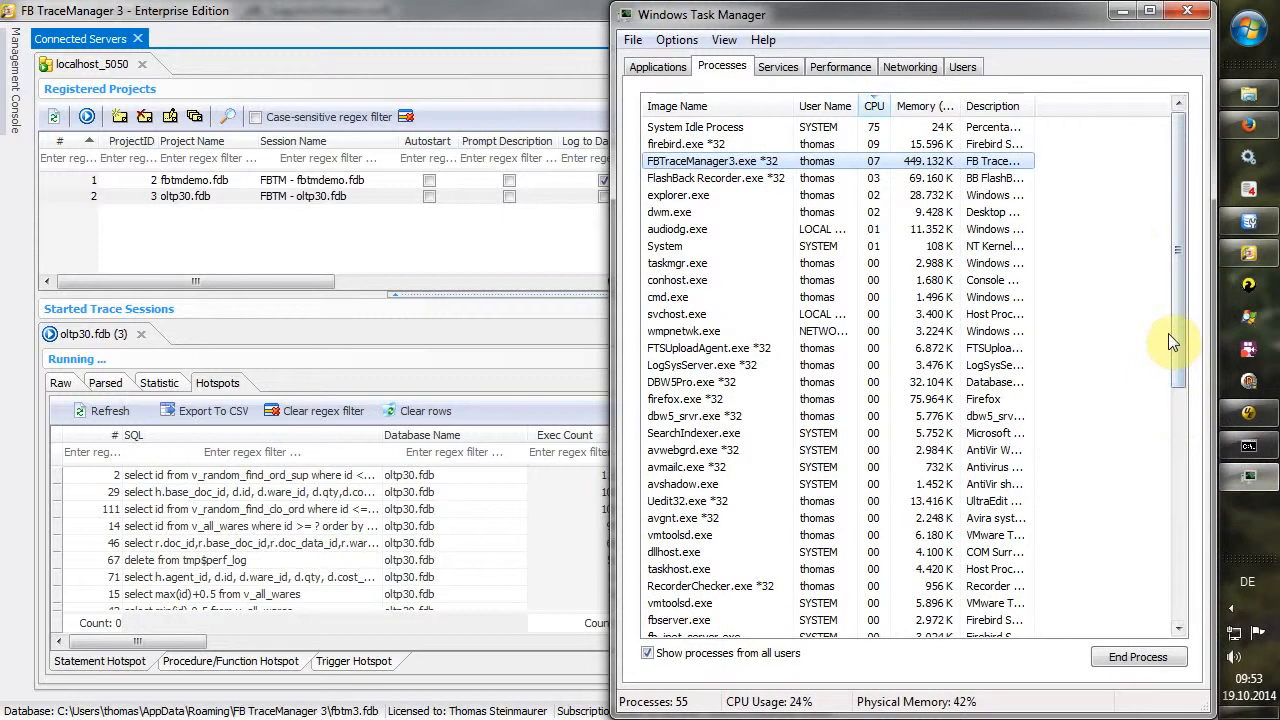
pyautogui.click(1122, 10)
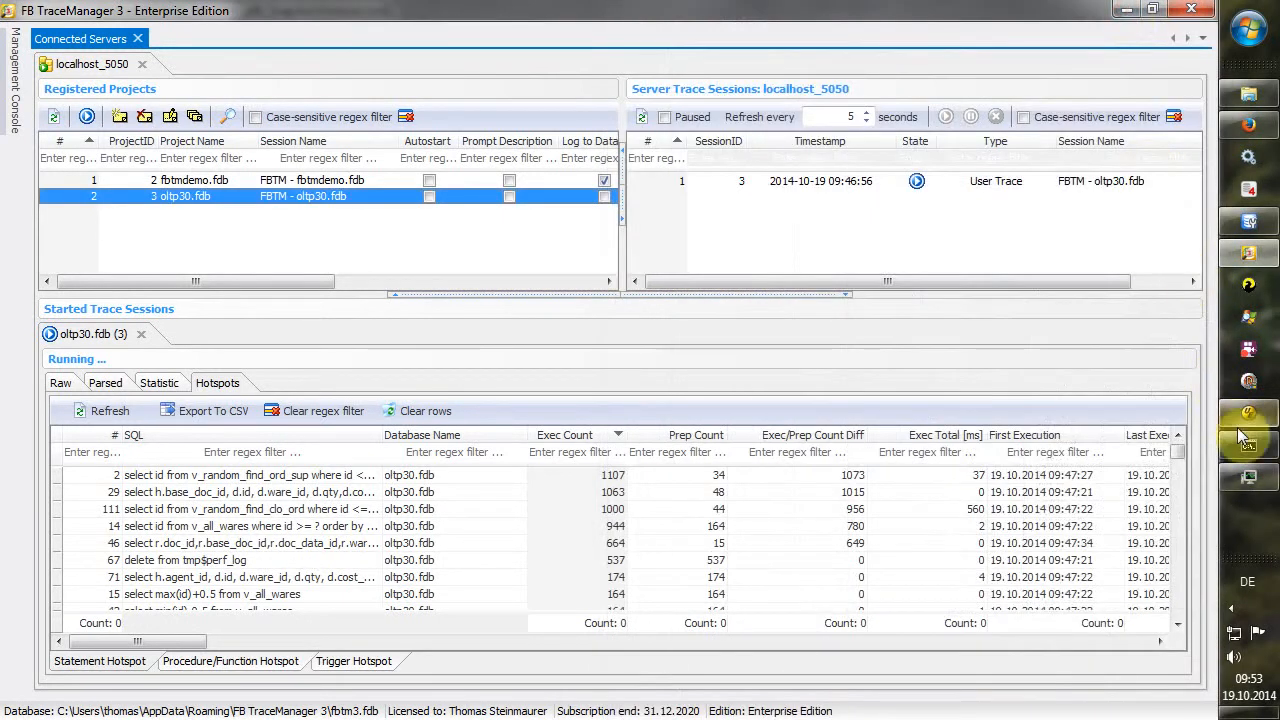
pyautogui.click(1248, 446)
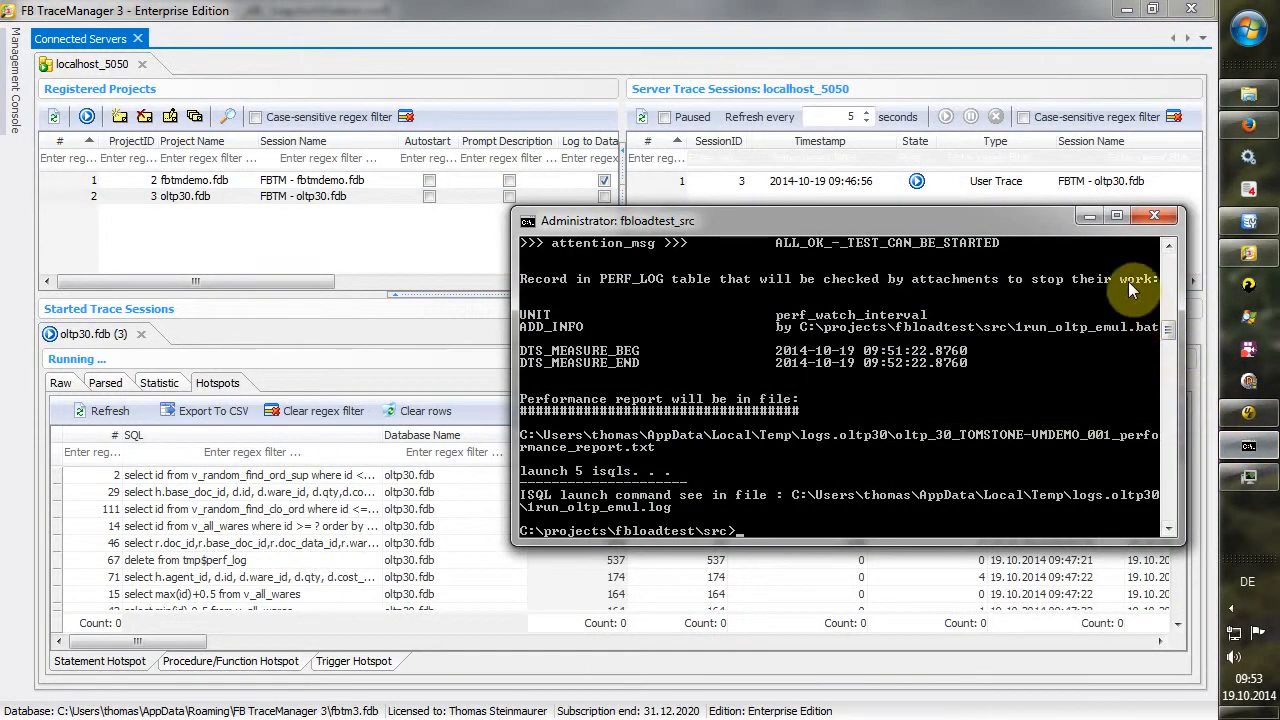
pyautogui.click(1088, 216)
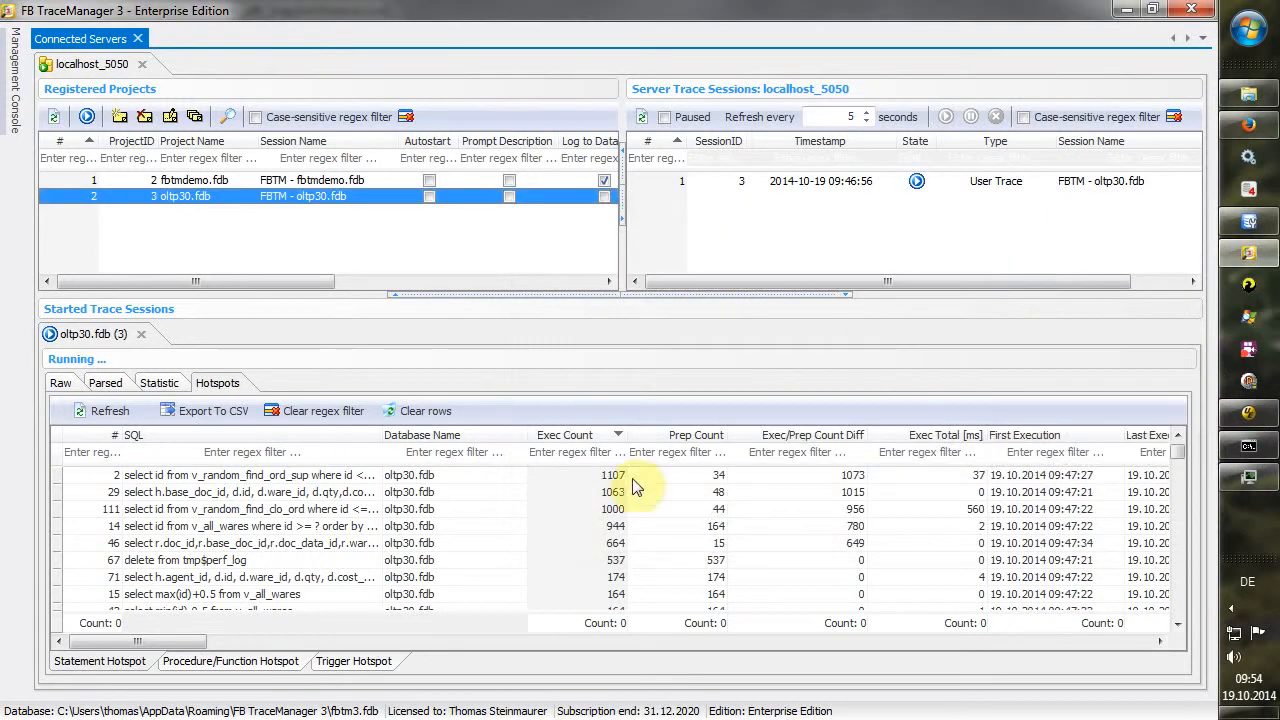
# - Examine the oltp30.fdb session's parsed output and the TRACE SESSION SUSPENDED event in its statistics
pyautogui.click(106, 383)
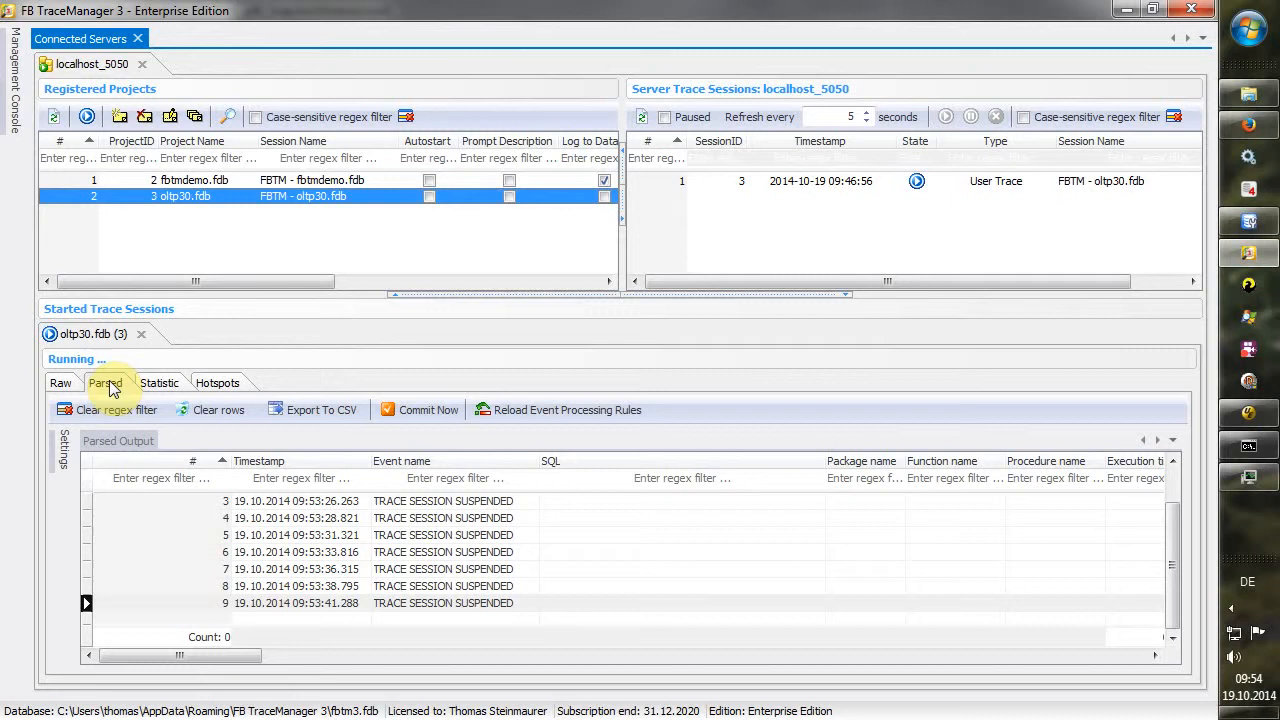
pyautogui.click(159, 383)
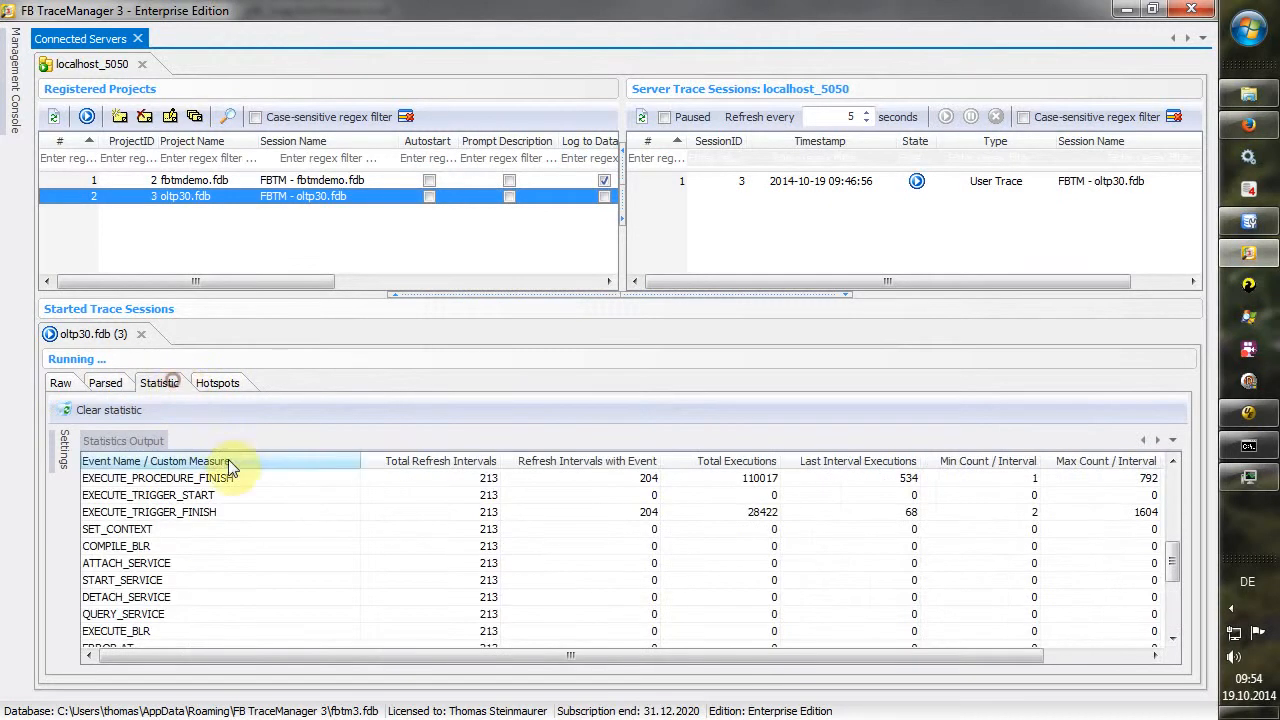
pyautogui.click(263, 511)
pyautogui.scroll(-4, 277, 507)
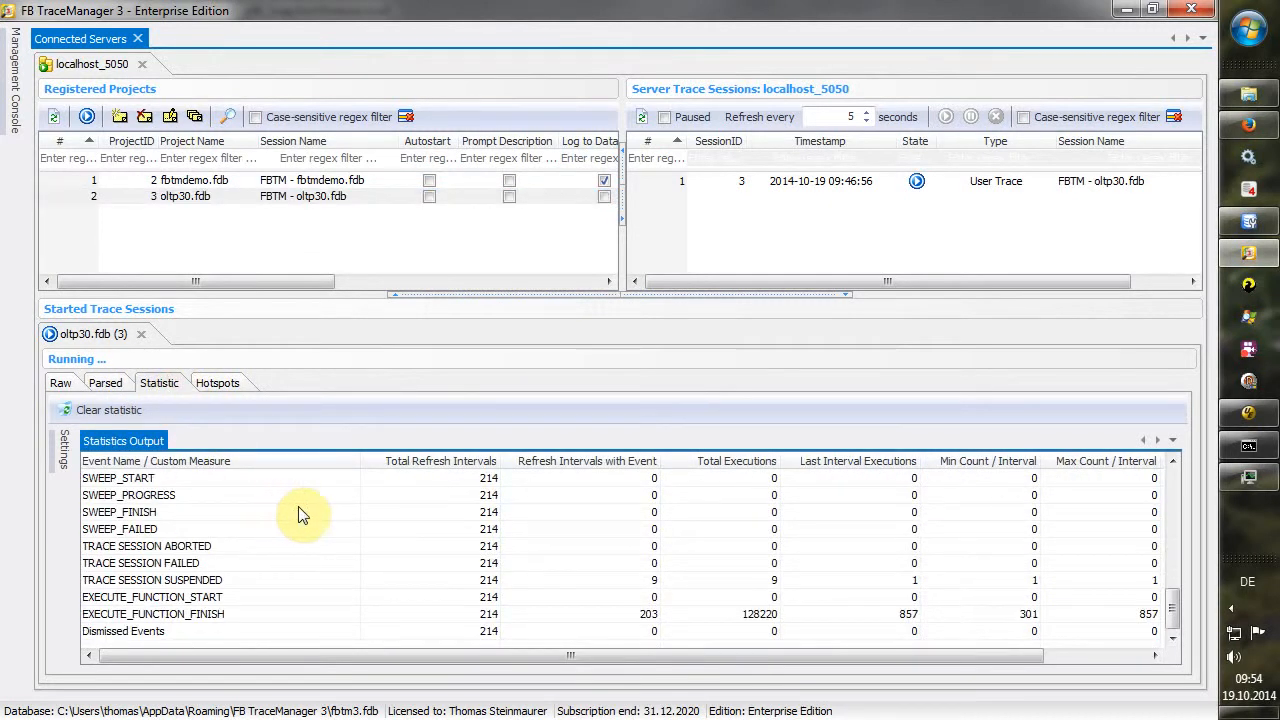
pyautogui.click(612, 582)
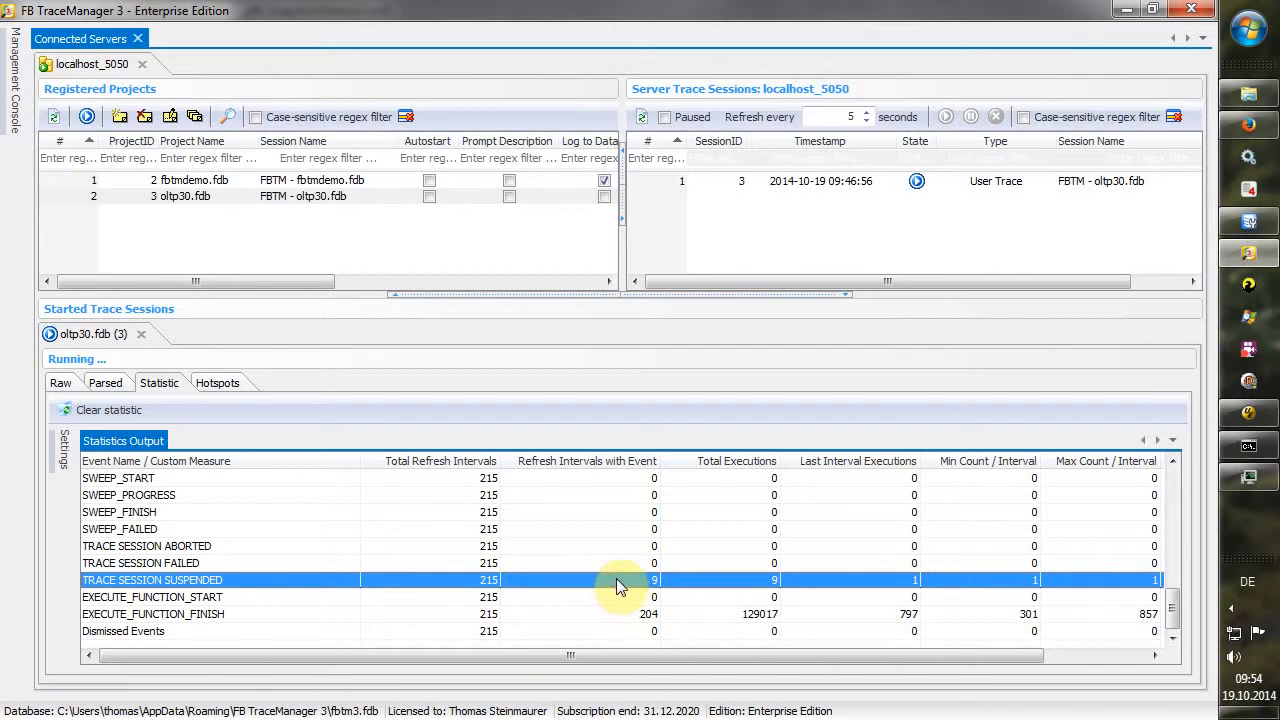